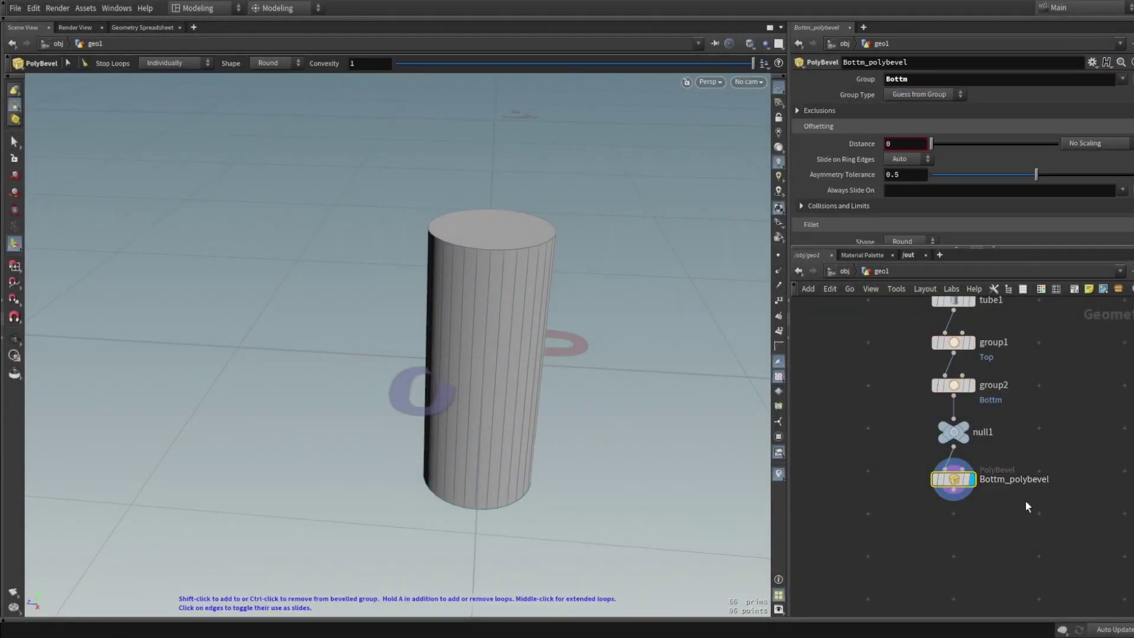
Show the bottom PolyBevel handles on the cylinder, undo the last bevel profile change, and orbit around it.
{"action": "key", "text": "Return"}
{"action": "scroll", "coordinate": [906, 175], "scroll_direction": "down", "scroll_amount": 3}
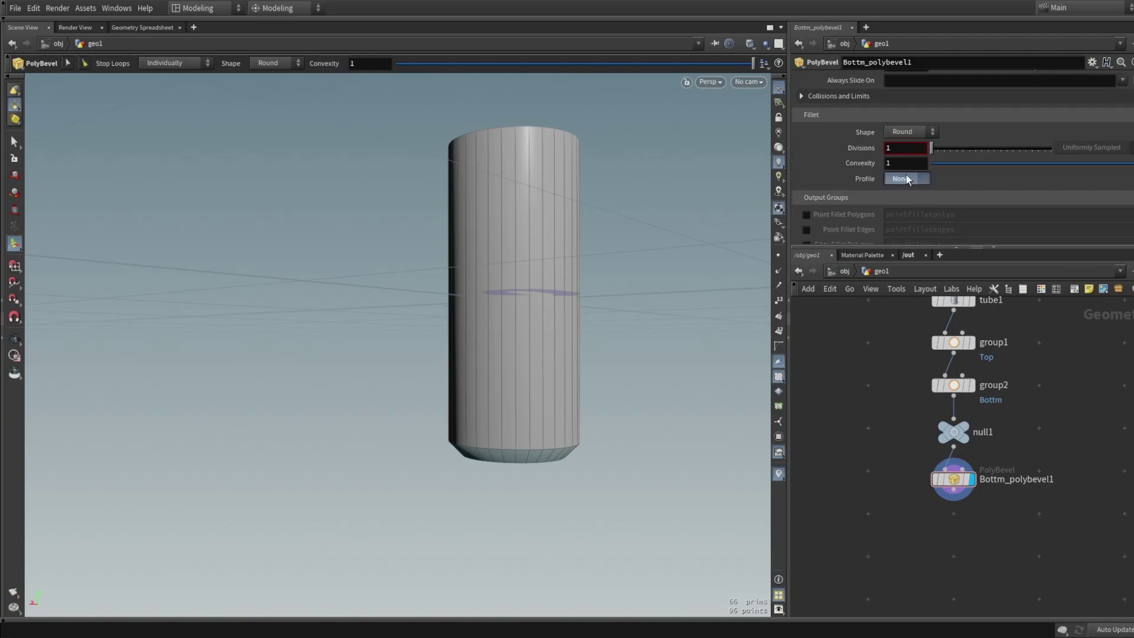
{"action": "scroll", "coordinate": [843, 184], "scroll_direction": "down", "scroll_amount": 3}
{"action": "key", "text": "ctrl+z"}
{"action": "left_click_drag", "start_coordinate": [494, 434], "coordinate": [585, 404]}
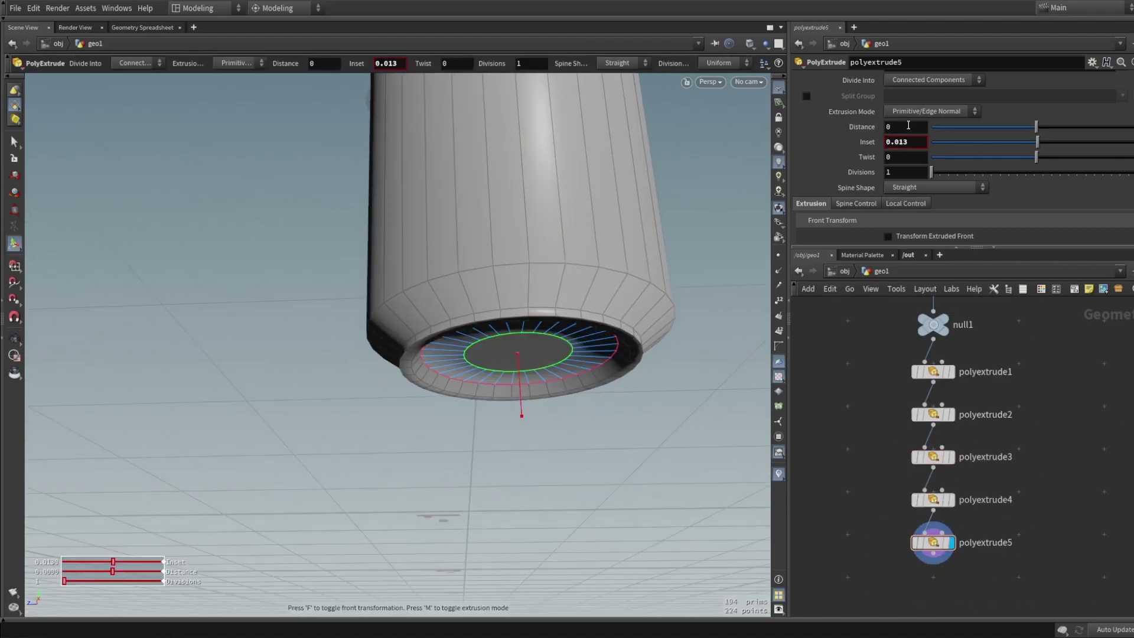
Step through the extrusion edit history, then inspect polyextrude3 and the can bottom from the side.
{"action": "key", "text": "ctrl+z"}
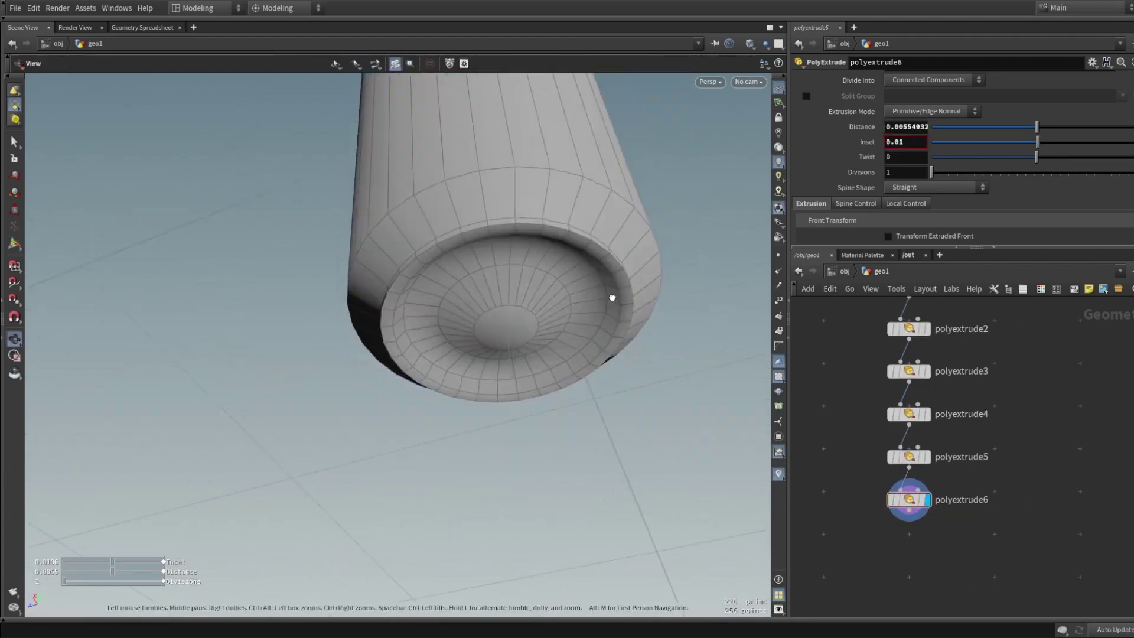
{"action": "key", "text": "ctrl+z"}
{"action": "key", "text": "ctrl+z"}
{"action": "key", "text": "ctrl+y"}
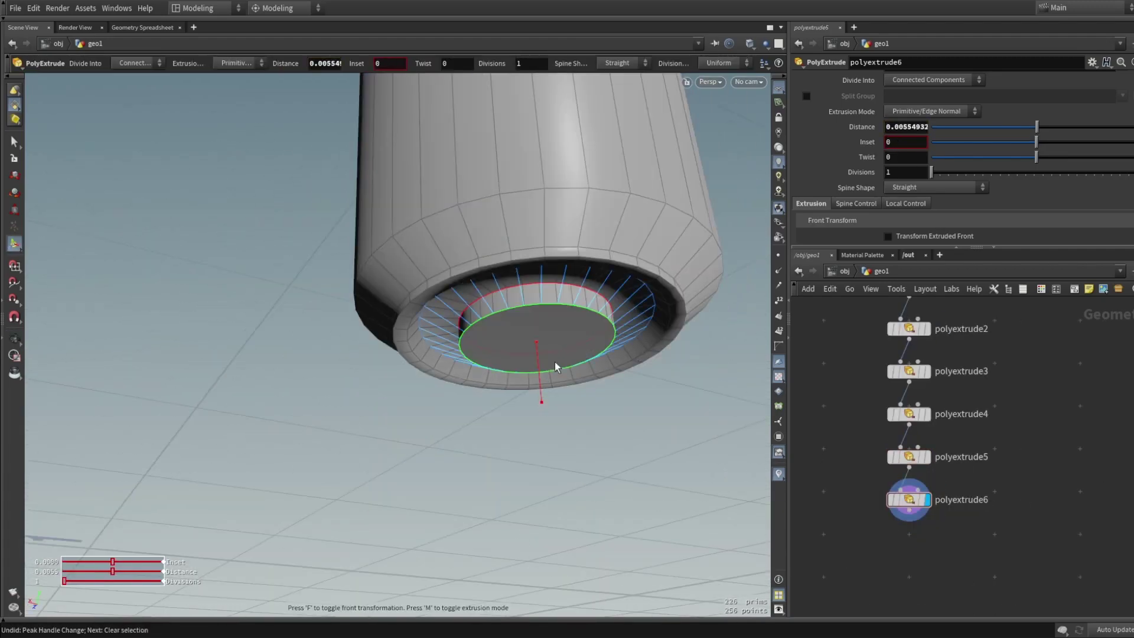
{"action": "left_click_drag", "start_coordinate": [1051, 537], "coordinate": [867, 485]}
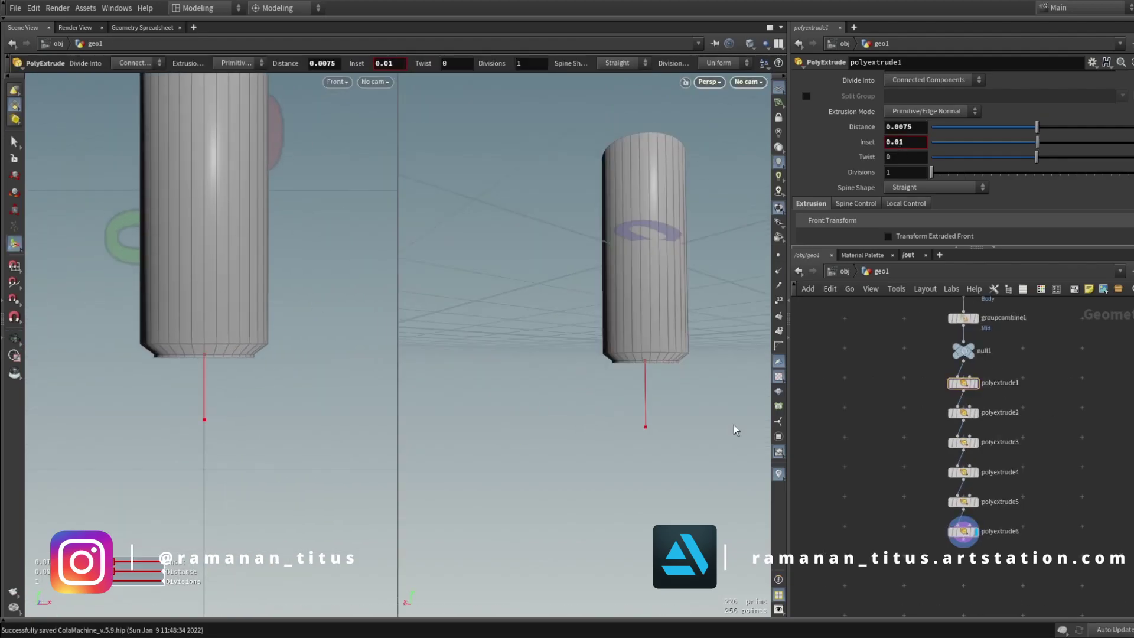
{"action": "scroll", "coordinate": [812, 178], "scroll_direction": "down", "scroll_amount": 5}
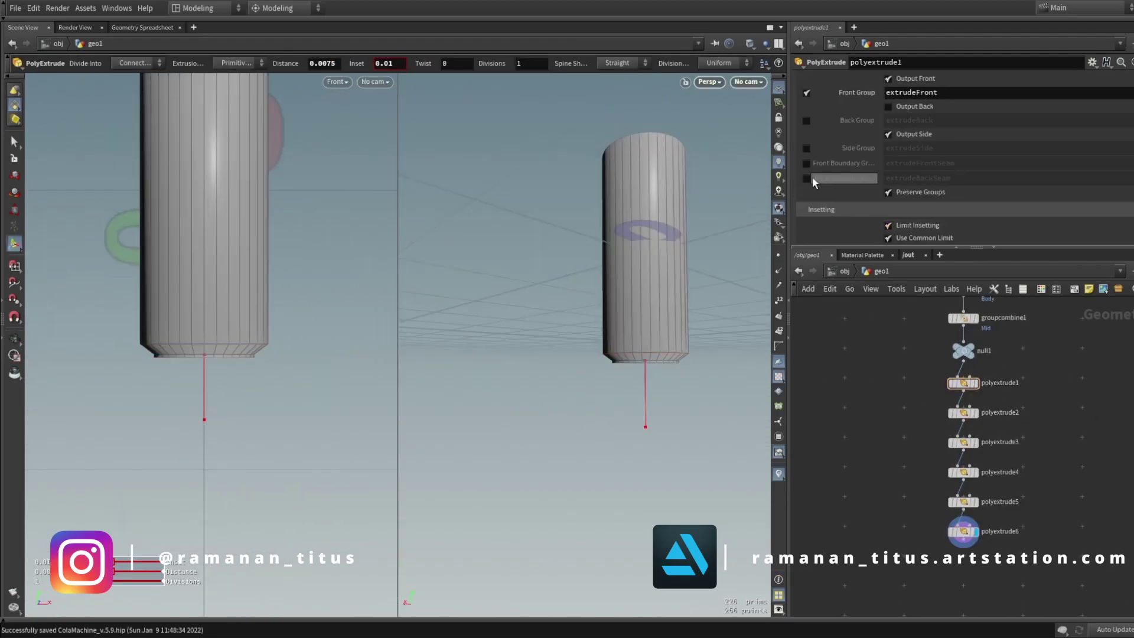
{"action": "left_click", "coordinate": [1000, 437]}
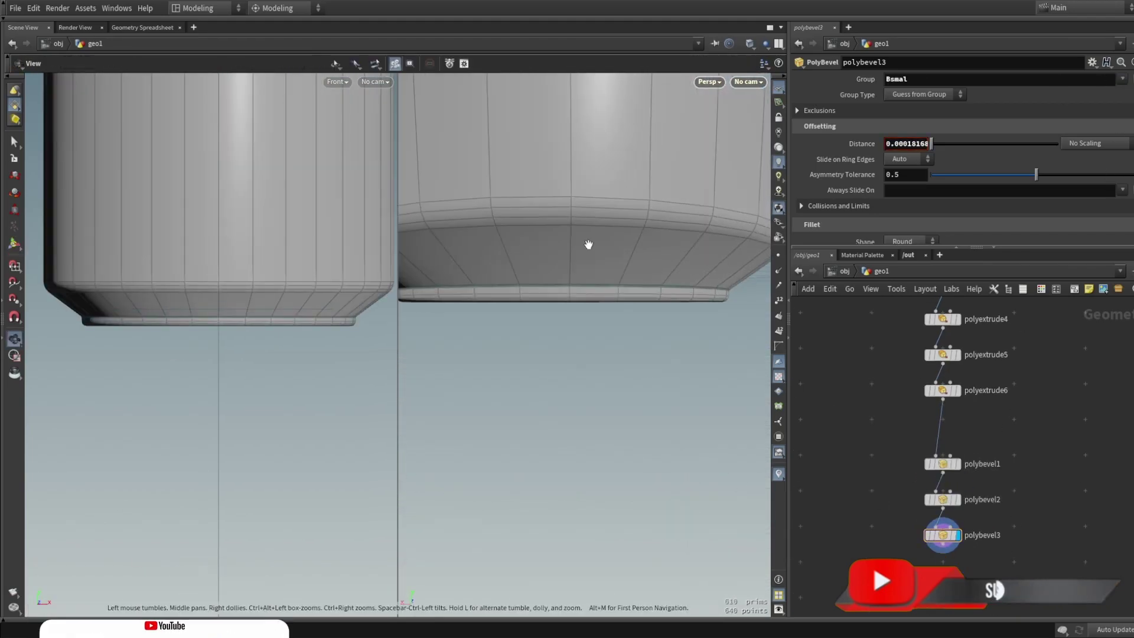
{"action": "mouse_move", "coordinate": [588, 246]}
{"action": "left_mouse_down"}
{"action": "mouse_move", "coordinate": [638, 336]}
{"action": "mouse_move", "coordinate": [602, 350]}
{"action": "left_mouse_up"}
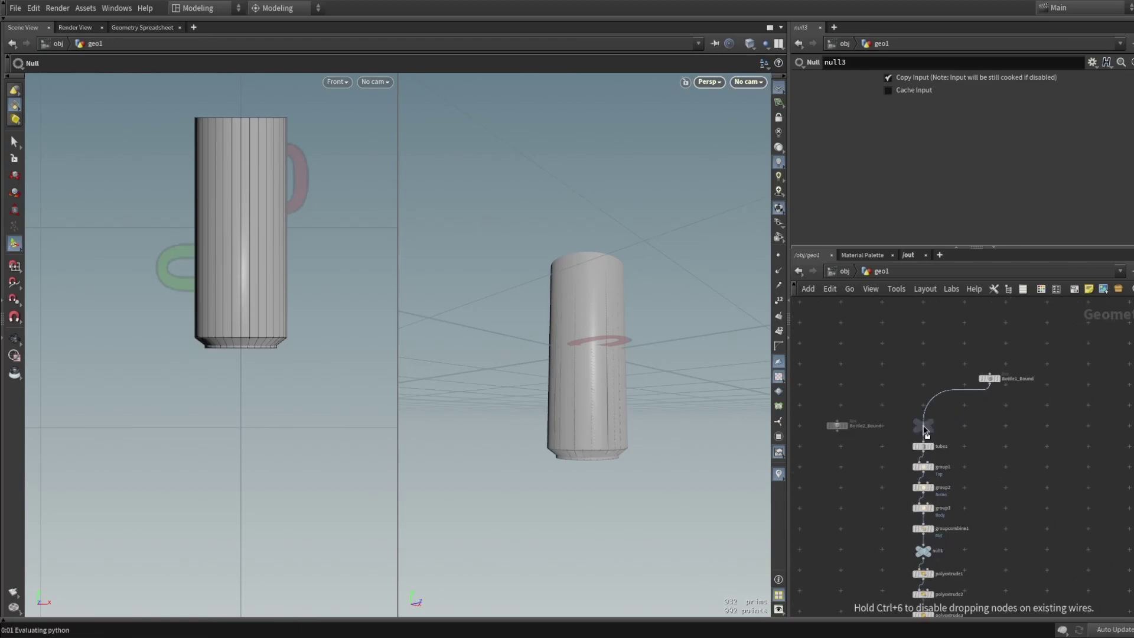
Add a Match Size node after null2 with Scale X and Scale Z disabled, undoing the last change.
{"action": "left_click", "coordinate": [931, 569]}
{"action": "left_click_drag", "start_coordinate": [590, 355], "coordinate": [540, 415]}
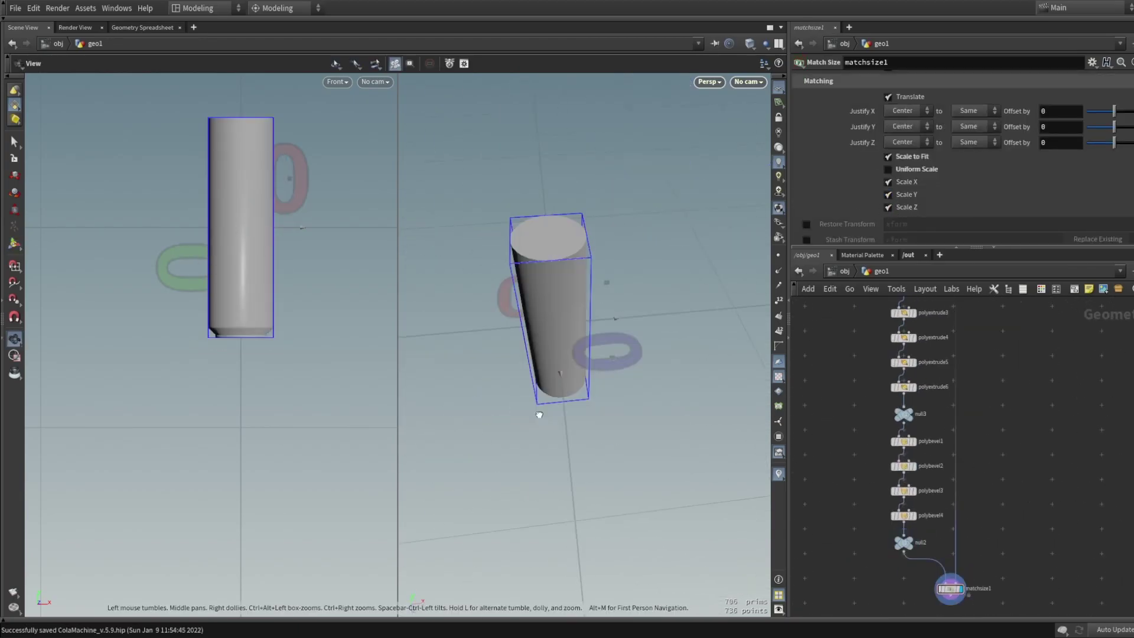
{"action": "left_click", "coordinate": [905, 156]}
{"action": "left_click", "coordinate": [893, 204]}
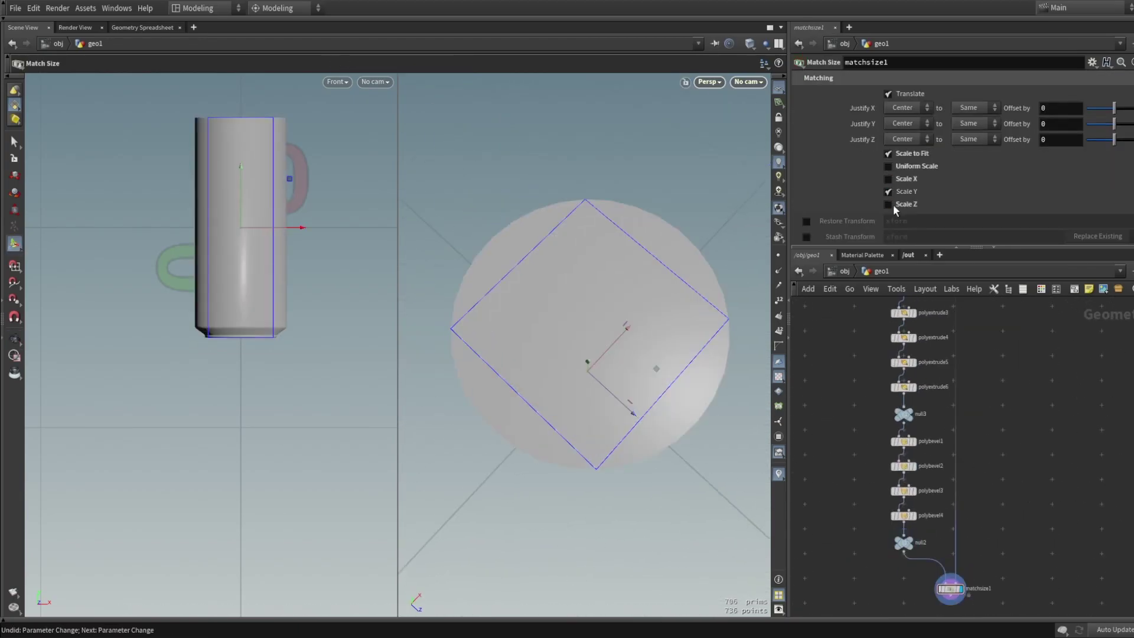
{"action": "key", "text": "ctrl+z"}
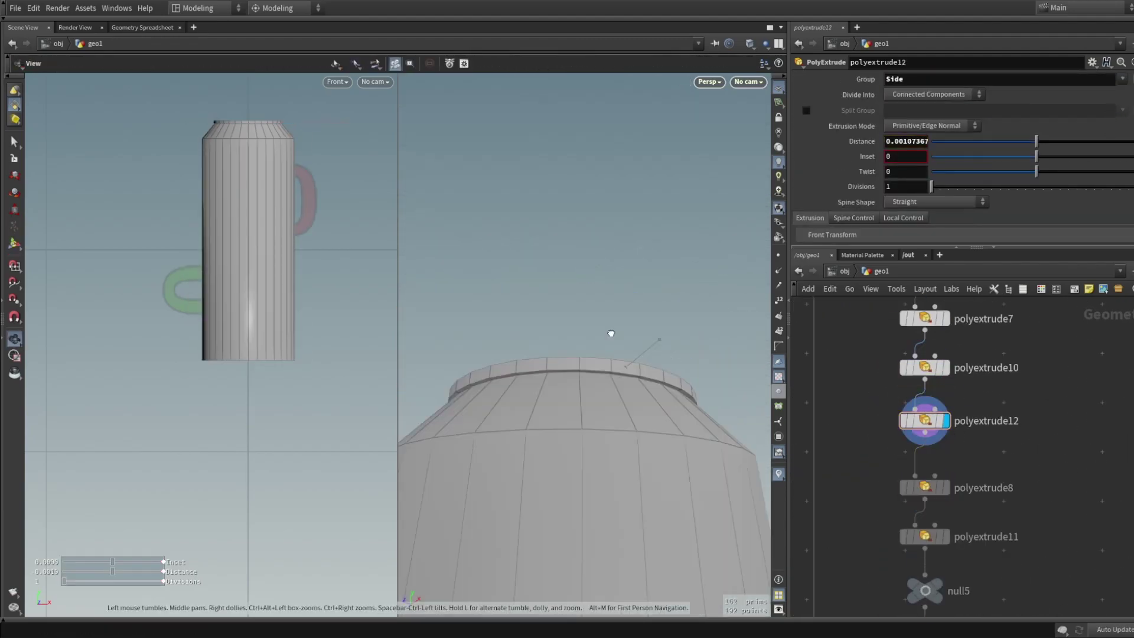
Bring up the extrude handles on the lid and orbit to look down onto it.
{"action": "mouse_move", "coordinate": [610, 334]}
{"action": "left_mouse_down"}
{"action": "mouse_move", "coordinate": [622, 362]}
{"action": "mouse_move", "coordinate": [671, 349]}
{"action": "mouse_move", "coordinate": [640, 301]}
{"action": "left_mouse_up"}
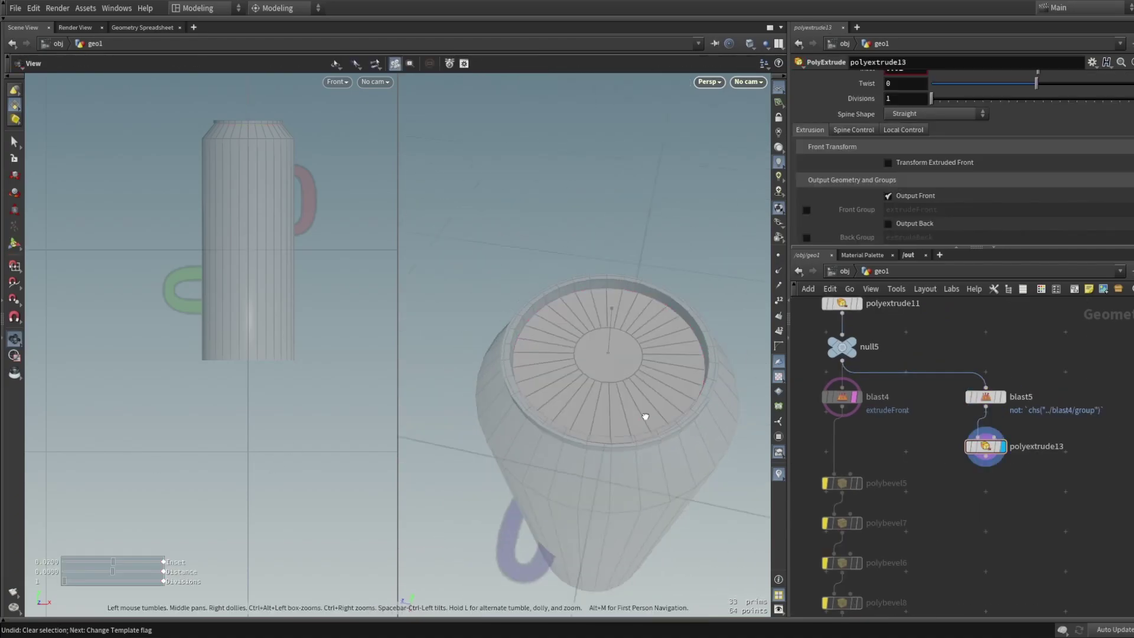
{"action": "key", "text": "Return"}
{"action": "left_click_drag", "start_coordinate": [641, 391], "coordinate": [588, 359]}
{"action": "key", "text": "Escape"}
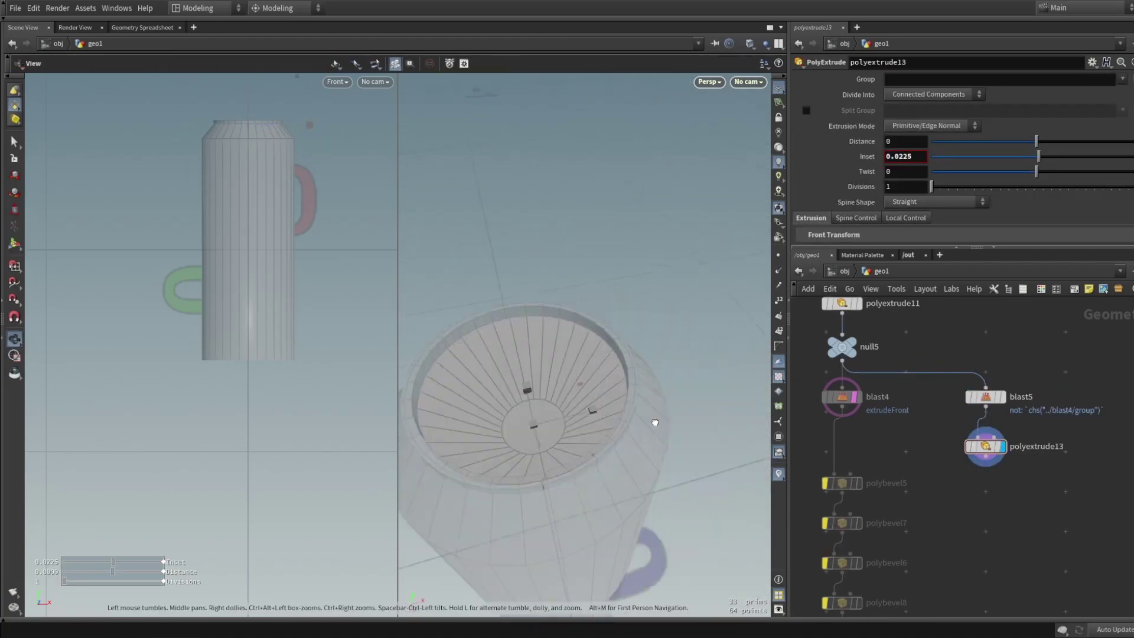
{"action": "left_click_drag", "start_coordinate": [632, 409], "coordinate": [595, 431]}
Add another extrusion on the lid's centre face, sinking it slightly.
{"action": "key", "text": "q"}
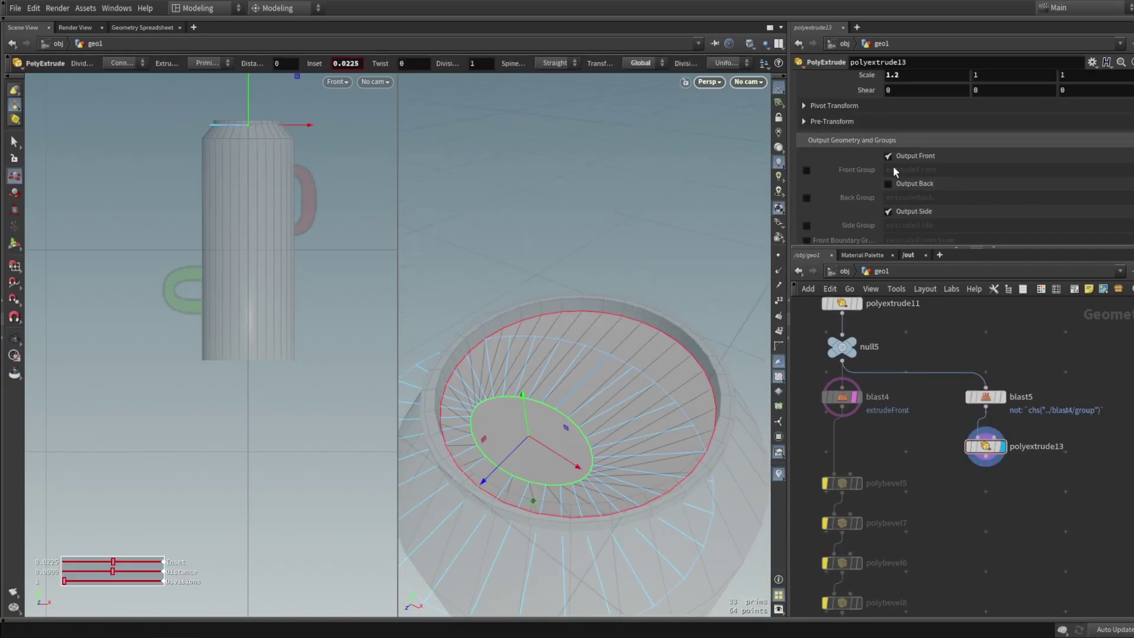
{"action": "key", "text": "Return"}
{"action": "left_click_drag", "start_coordinate": [608, 307], "coordinate": [617, 353]}
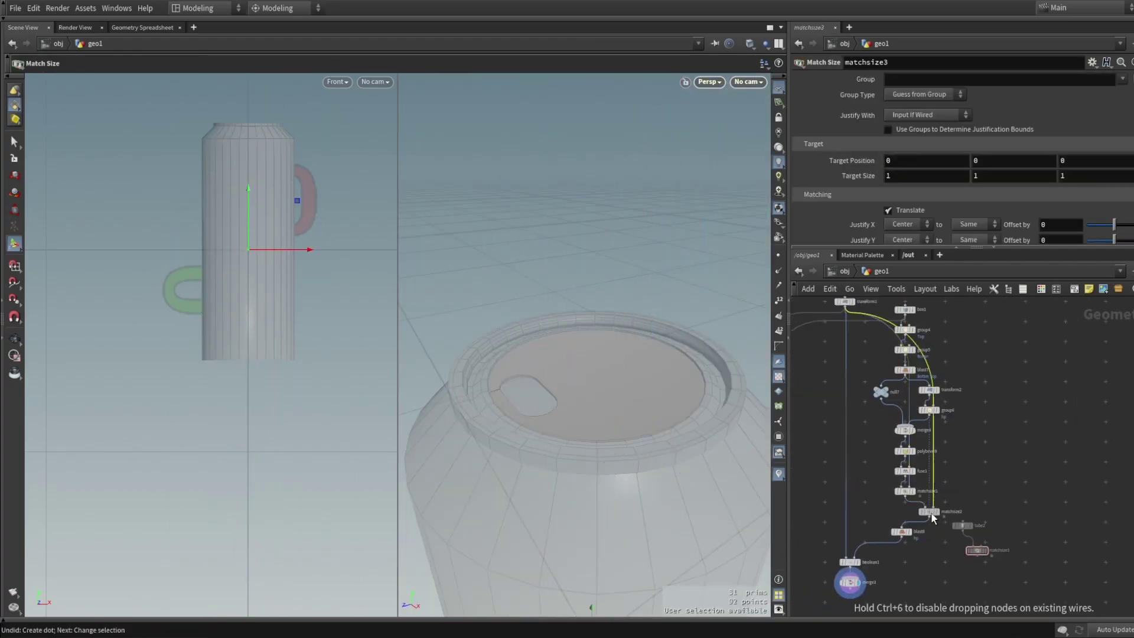
Undo the node alignment in the pull-tab network.
{"action": "key", "text": "ctrl+z"}
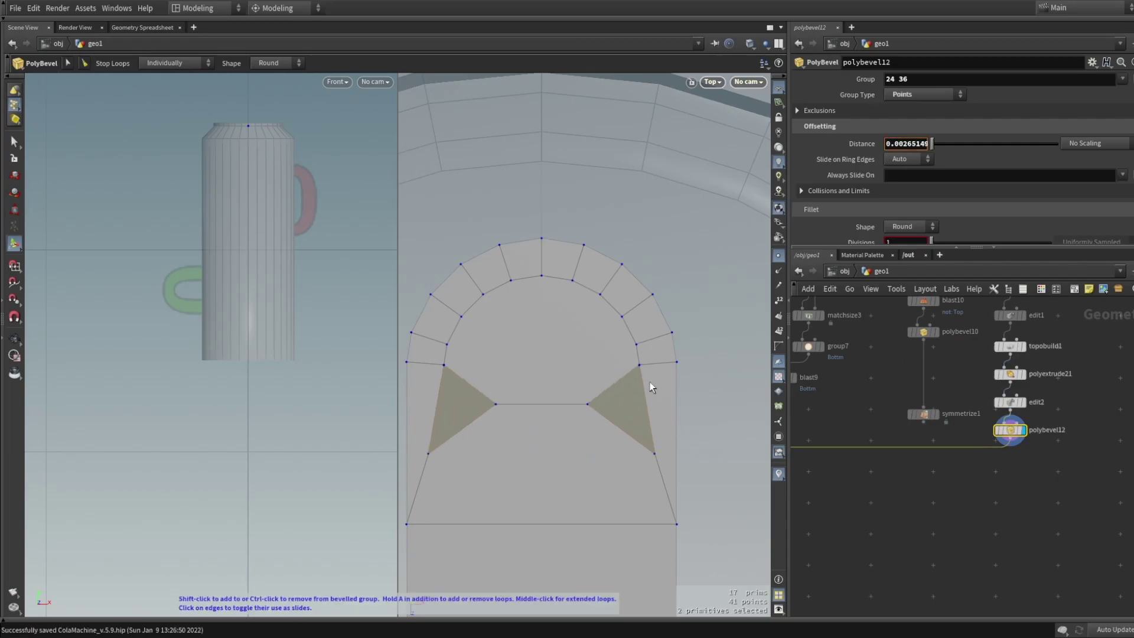
Shrink the pull tab's lower face slightly and orbit from top view into perspective.
{"action": "scroll", "coordinate": [646, 327], "scroll_direction": "up", "scroll_amount": 3}
{"action": "scroll", "coordinate": [677, 306], "scroll_direction": "up", "scroll_amount": 3}
{"action": "scroll", "coordinate": [677, 307], "scroll_direction": "down", "scroll_amount": 3}
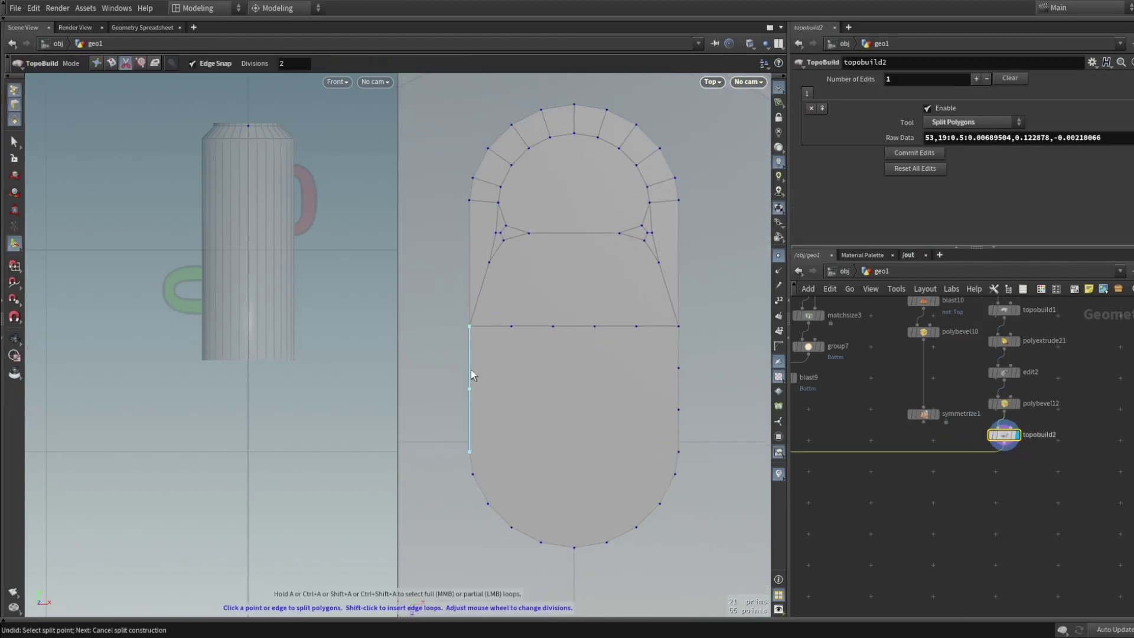
{"action": "scroll", "coordinate": [557, 324], "scroll_direction": "up", "scroll_amount": 3}
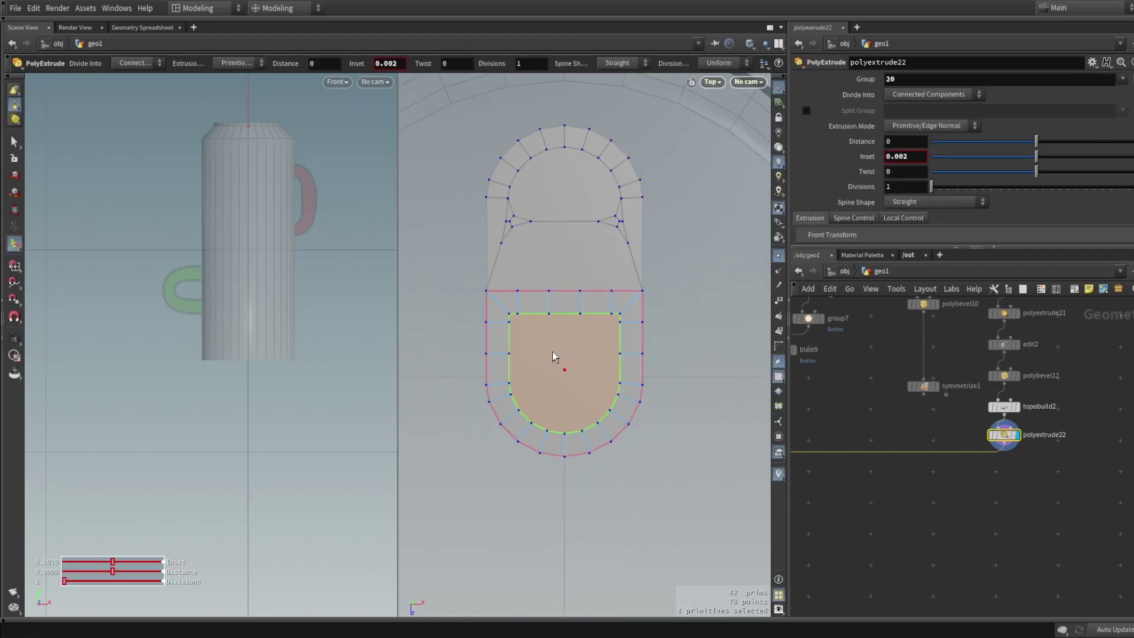
{"action": "key", "text": "r"}
{"action": "middle_click_drag", "start_coordinate": [551, 352], "coordinate": [527, 343]}
{"action": "middle_click_drag", "start_coordinate": [615, 374], "coordinate": [531, 295]}
Inset the tab's round end twice to form the rivet ring, widening the inner inset.
{"action": "key", "text": "q"}
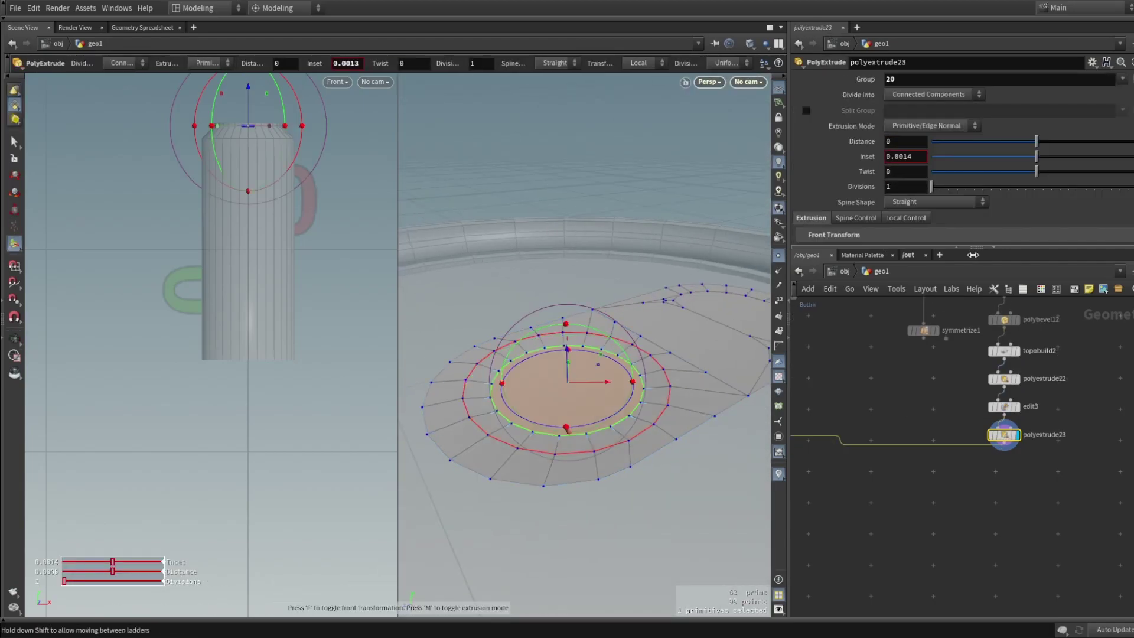
{"action": "key", "text": "q"}
{"action": "left_click_drag", "start_coordinate": [499, 354], "coordinate": [481, 349]}
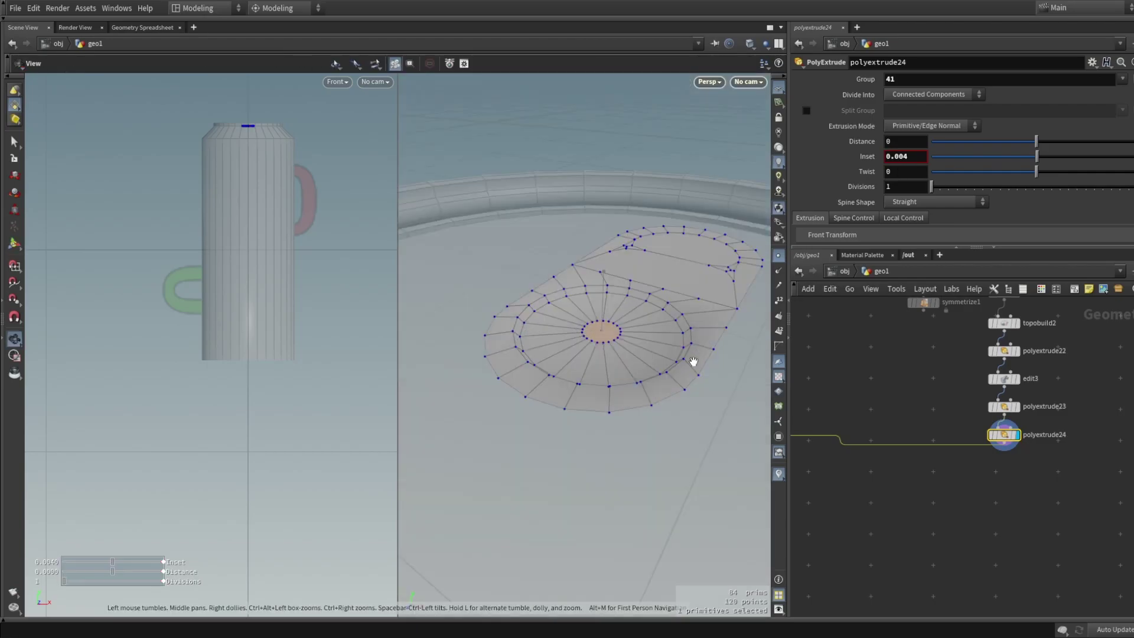
{"action": "left_click_drag", "start_coordinate": [931, 186], "coordinate": [940, 186]}
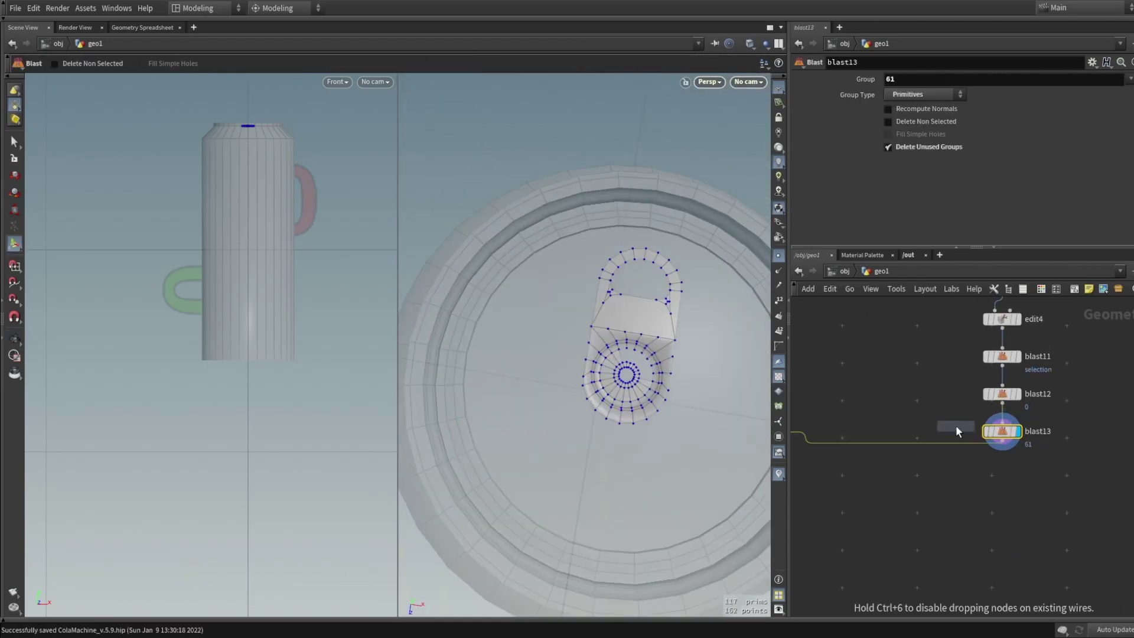
{"action": "key", "text": "ctrl+z"}
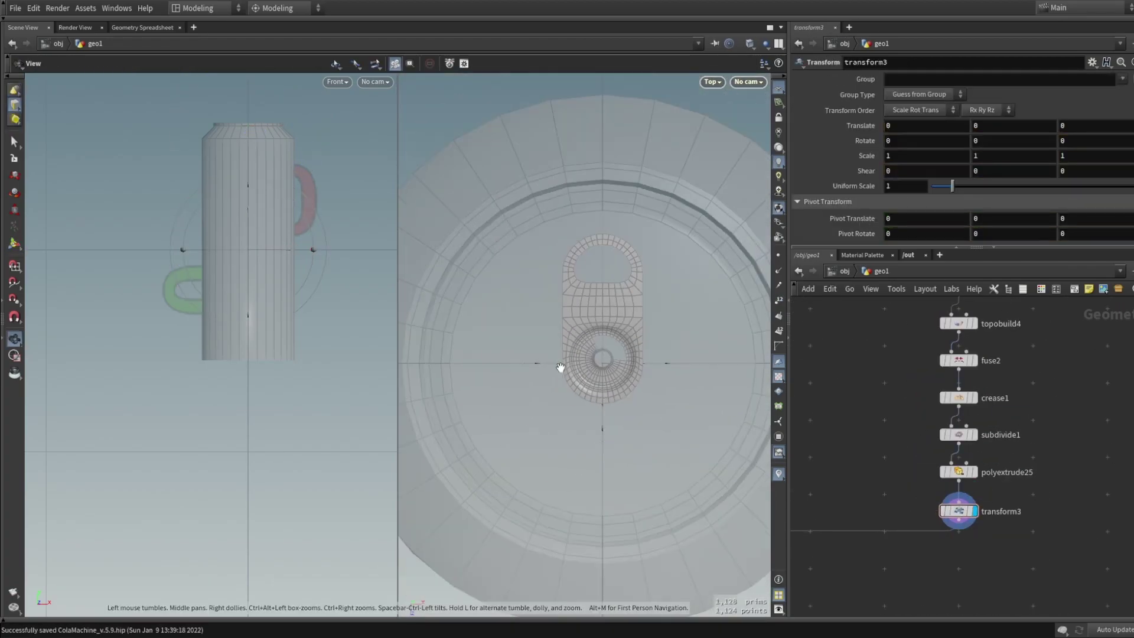
Undo the last transform handle move and the last selection change.
{"action": "key", "text": "ctrl+z"}
{"action": "scroll", "coordinate": [551, 415], "scroll_direction": "down", "scroll_amount": 5}
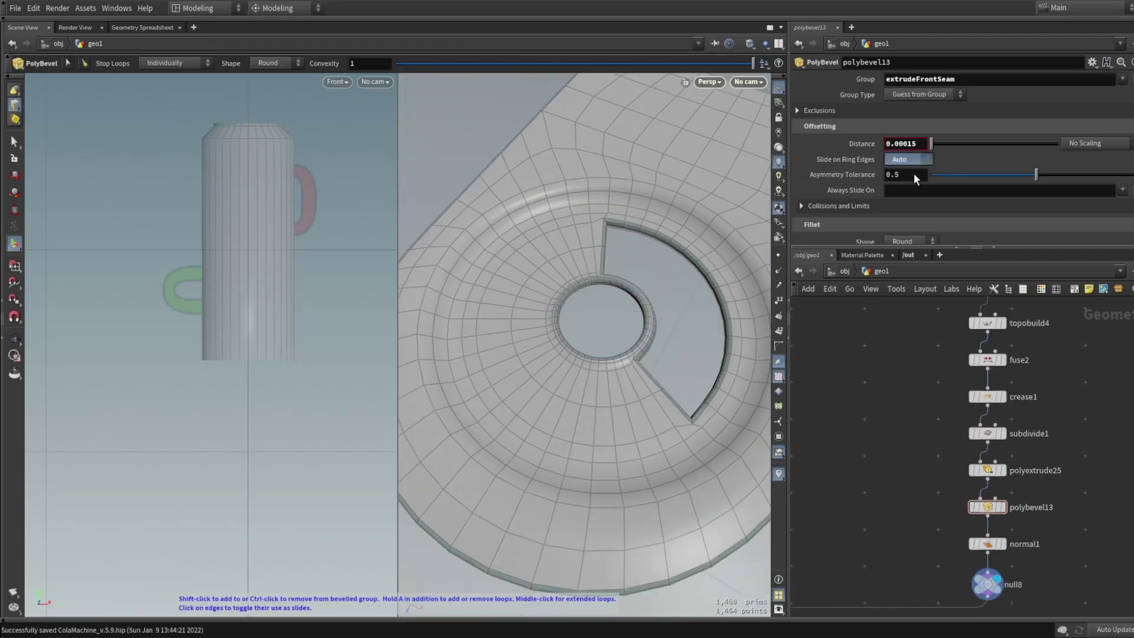
{"action": "key", "text": "ctrl+z"}
{"action": "key", "text": "ctrl+z"}
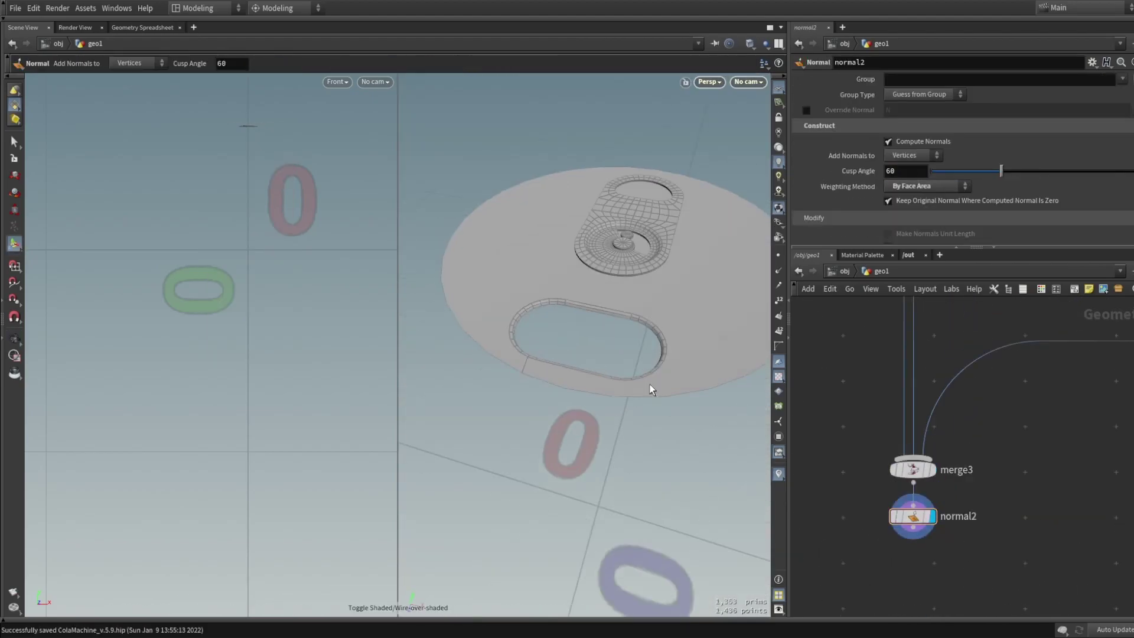
Orbit so the tab's disc faces the camera and clear the network node selection.
{"action": "mouse_move", "coordinate": [650, 384]}
{"action": "left_mouse_down"}
{"action": "mouse_move", "coordinate": [640, 325]}
{"action": "mouse_move", "coordinate": [649, 380]}
{"action": "left_mouse_up"}
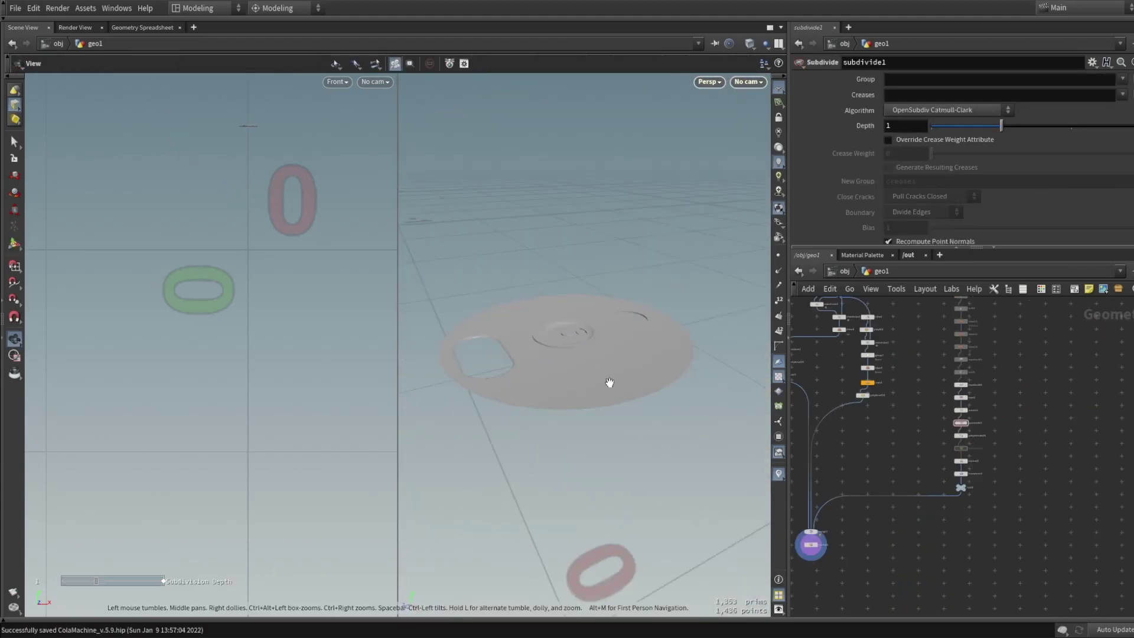
{"action": "mouse_move", "coordinate": [608, 379]}
{"action": "left_mouse_down"}
{"action": "mouse_move", "coordinate": [600, 392]}
{"action": "mouse_move", "coordinate": [656, 399]}
{"action": "left_mouse_up"}
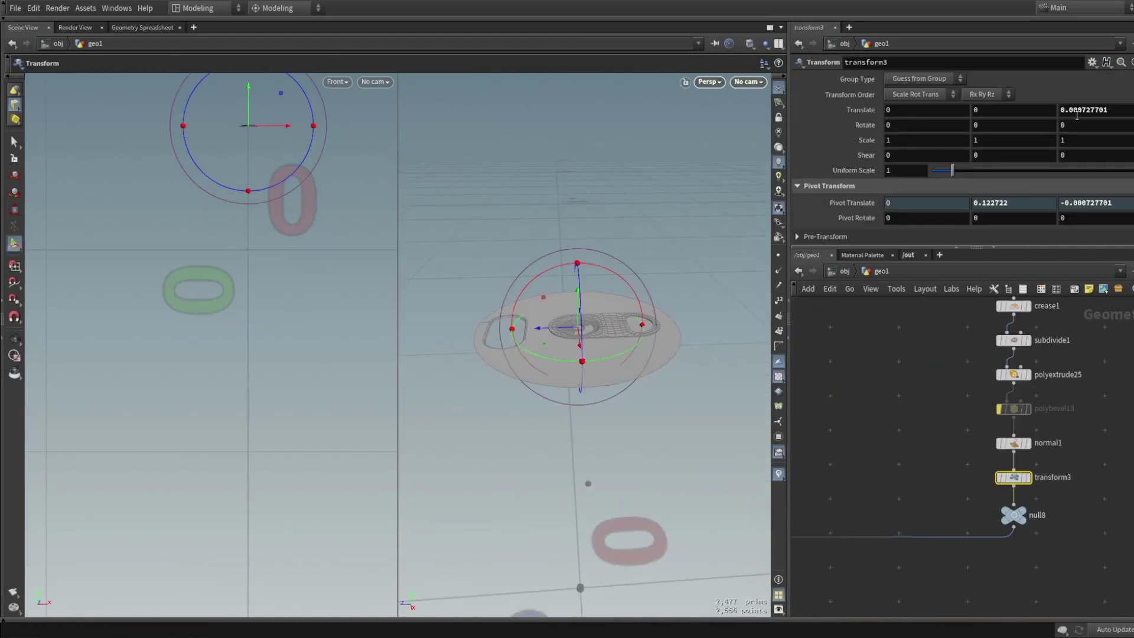
{"action": "scroll", "coordinate": [1083, 519], "scroll_direction": "up", "scroll_amount": 3}
{"action": "left_click_drag", "start_coordinate": [1082, 507], "coordinate": [1052, 497]}
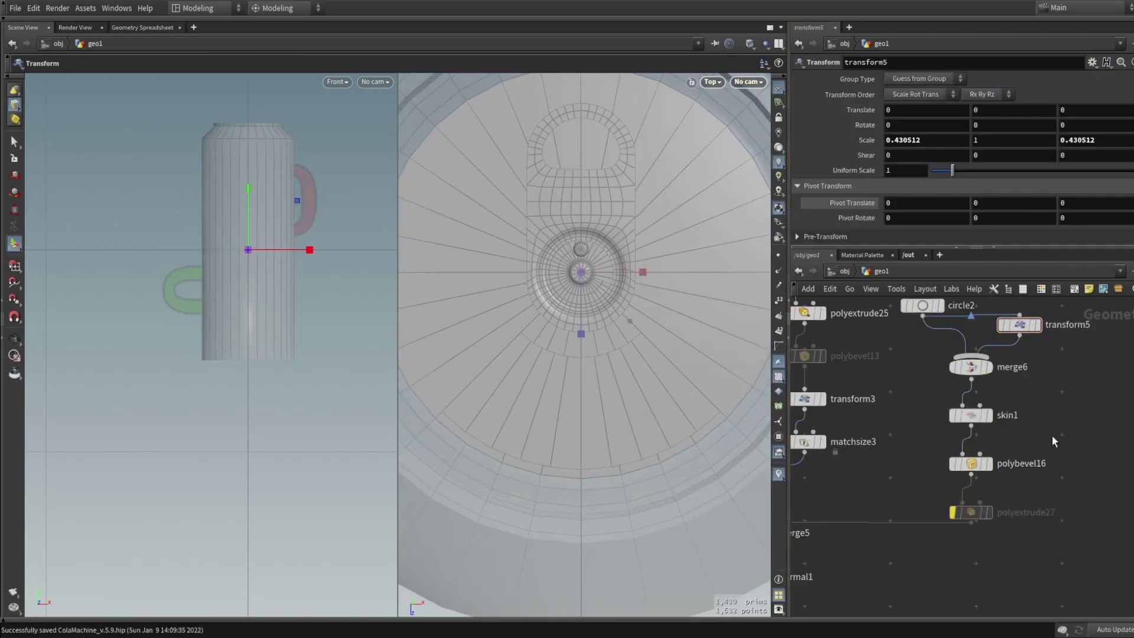
Open the rivet bevel node's parameters in the network.
{"action": "left_click", "coordinate": [970, 463]}
{"action": "scroll", "coordinate": [698, 351], "scroll_direction": "up", "scroll_amount": 3}
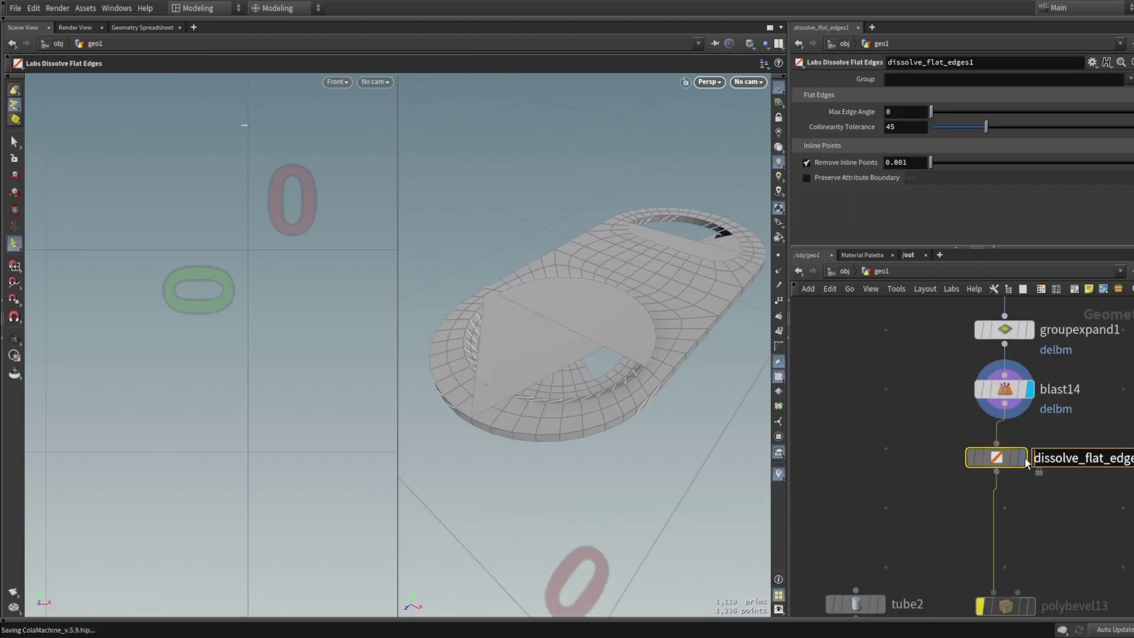
Delete the Dissolve Flat Edges node, set a small tab bevel distance, and add a second bevel below it.
{"action": "left_click_drag", "start_coordinate": [579, 331], "coordinate": [649, 376]}
{"action": "key", "text": "Delete"}
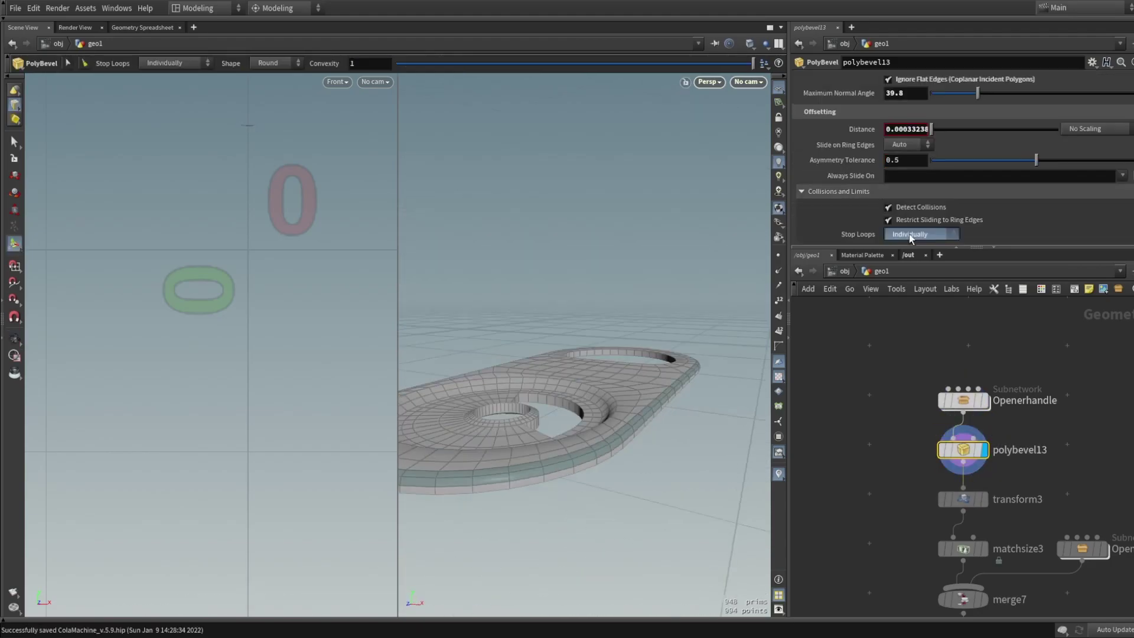
{"action": "left_click_drag", "start_coordinate": [665, 405], "coordinate": [618, 388]}
{"action": "left_click", "coordinate": [906, 160]}
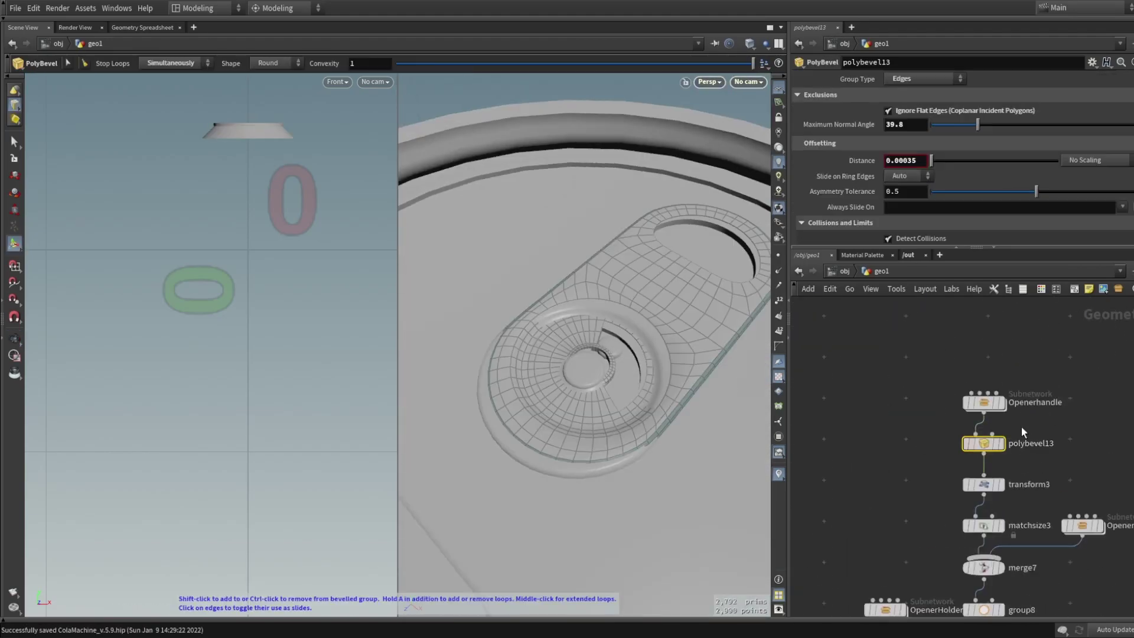
{"action": "key", "text": "ctrl+z"}
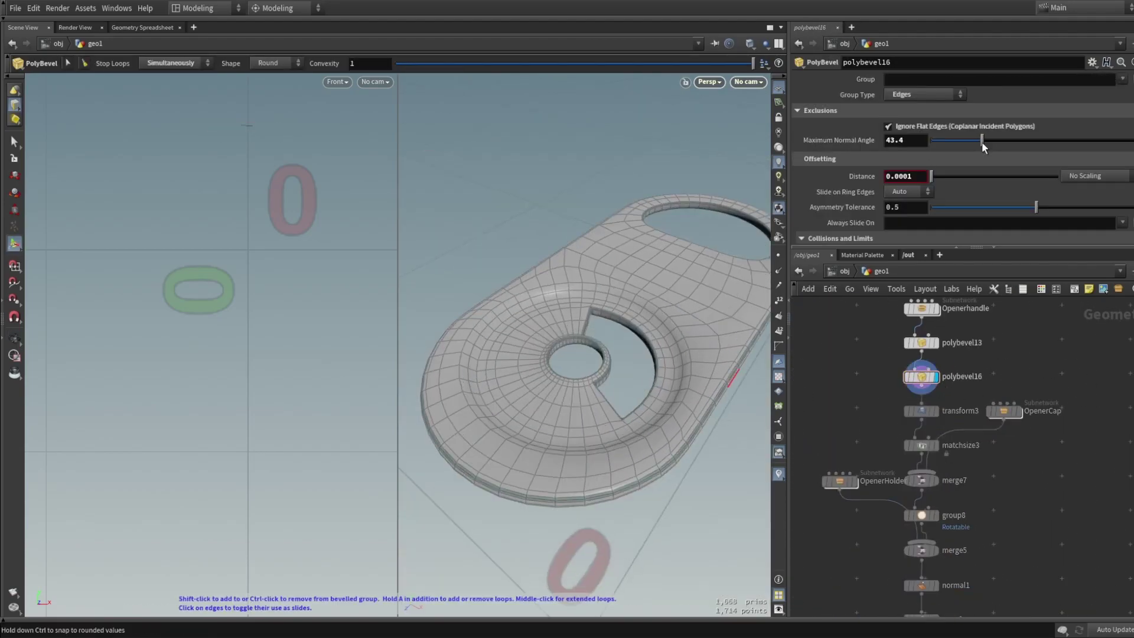
{"action": "left_click_drag", "start_coordinate": [591, 366], "coordinate": [632, 383]}
{"action": "key", "text": "Down"}
{"action": "key", "text": "Down"}
{"action": "key", "text": "Down"}
Undo the recent lid network edits and automatic node layout, then save the scene.
{"action": "key", "text": "Down"}
{"action": "key", "text": "Down"}
{"action": "key", "text": "Down"}
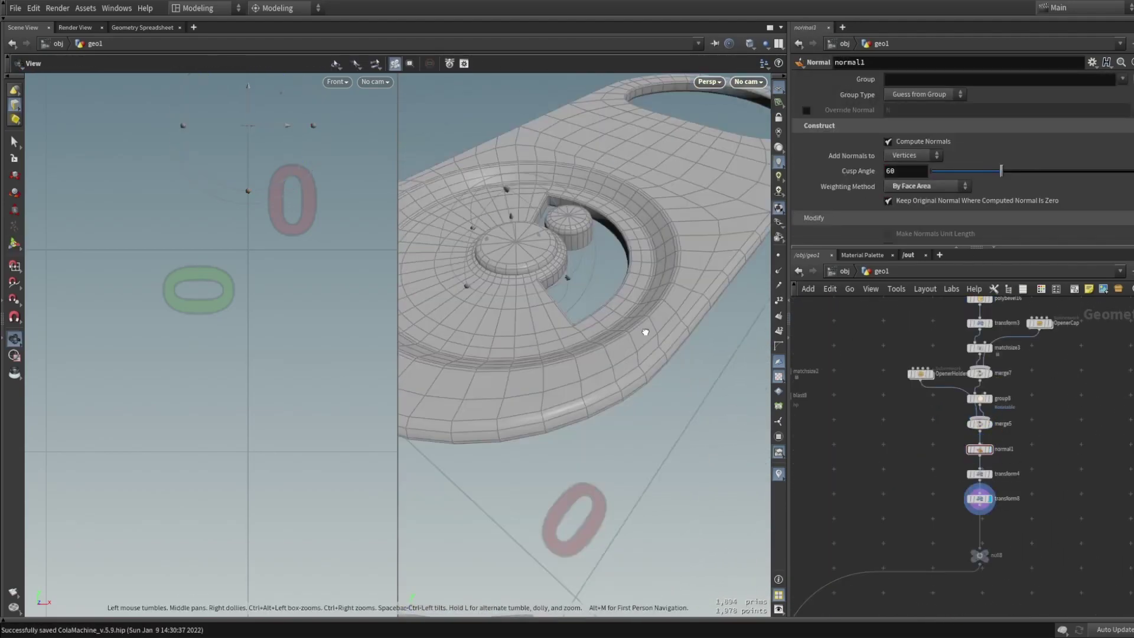
{"action": "key", "text": "Down"}
{"action": "key", "text": "Down"}
{"action": "key", "text": "ctrl+z"}
{"action": "key", "text": "ctrl+z"}
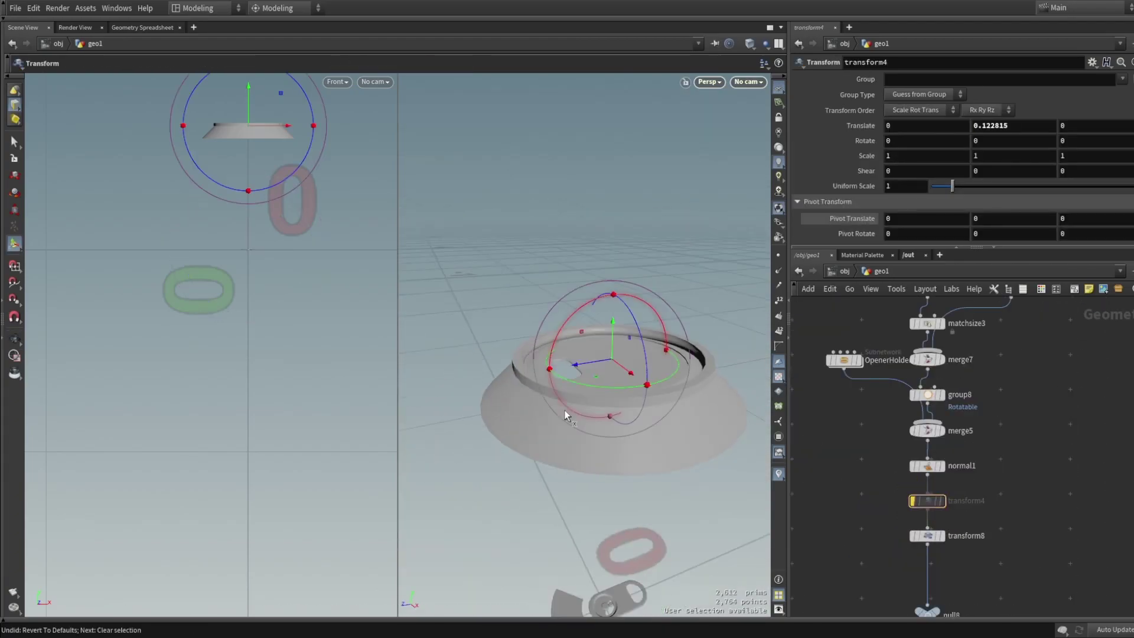
{"action": "key", "text": "ctrl+z"}
{"action": "key", "text": "ctrl+z"}
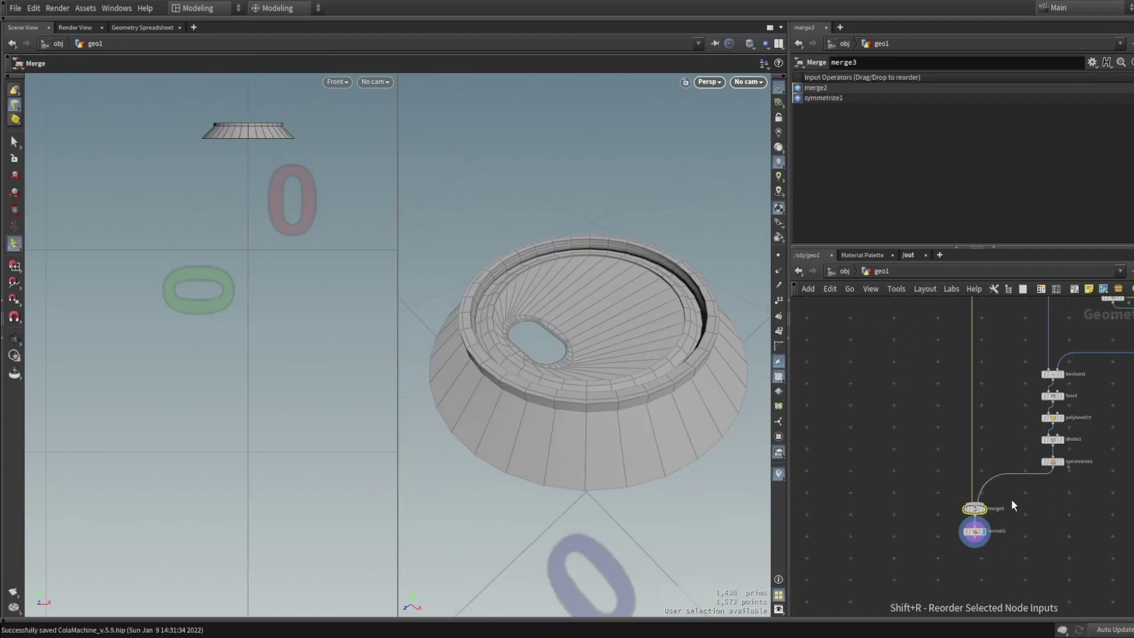
{"action": "key", "text": "ctrl+z"}
{"action": "key", "text": "ctrl+z"}
{"action": "key", "text": "ctrl+z"}
{"action": "key", "text": "ctrl+z"}
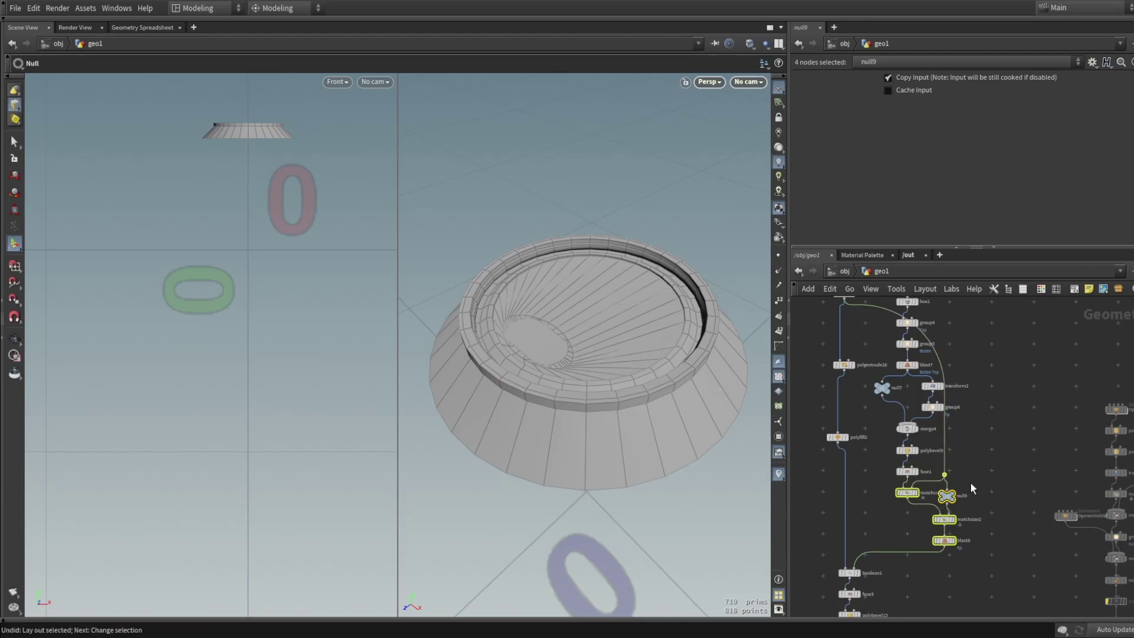
Undo further edits on the lid pieces branch and save the scene again.
{"action": "key", "text": "ctrl+z"}
{"action": "key", "text": "ctrl+s"}
{"action": "key", "text": "ctrl+z"}
{"action": "key", "text": "ctrl+s"}
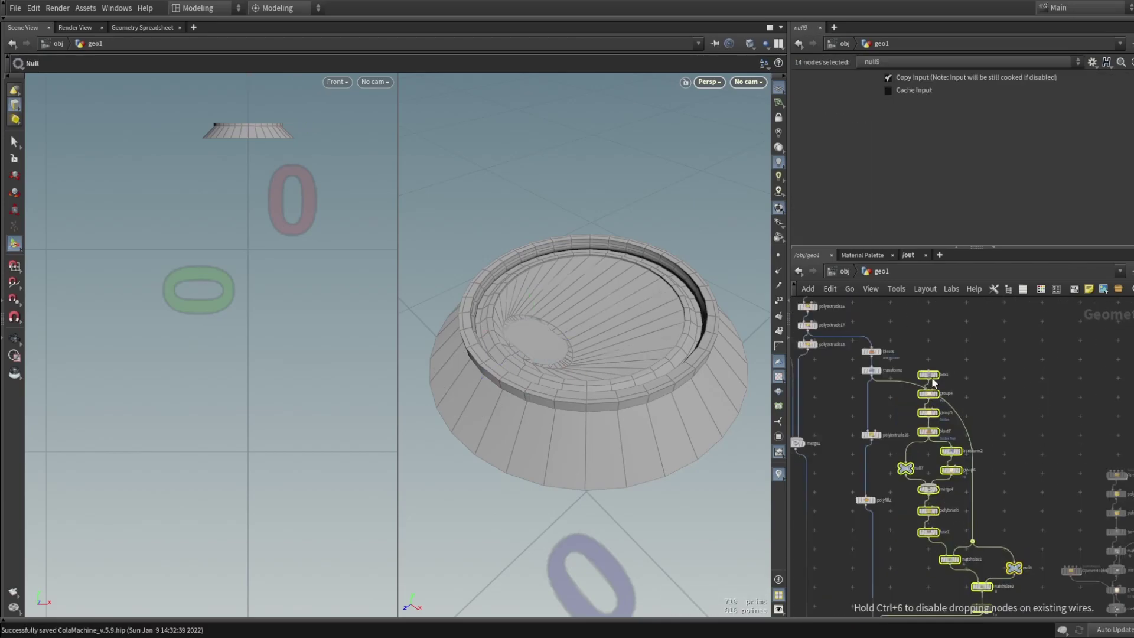
{"action": "scroll", "coordinate": [933, 430], "scroll_direction": "up", "scroll_amount": 4}
{"action": "key", "text": "ctrl+z"}
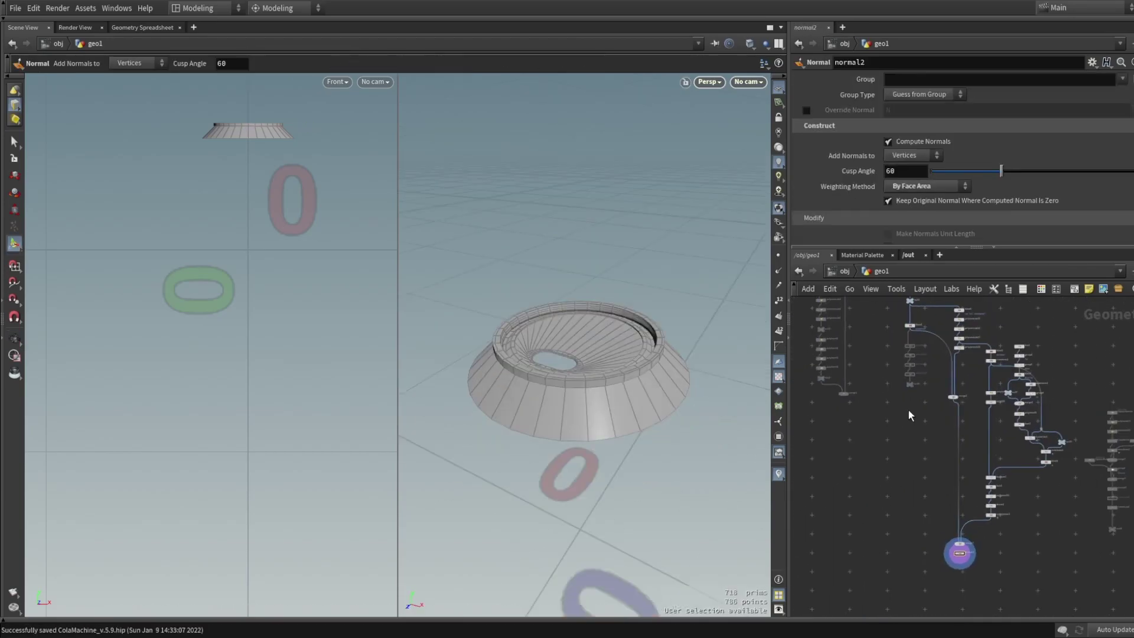
{"action": "key", "text": "ctrl+z"}
{"action": "key", "text": "ctrl+z"}
{"action": "key", "text": "ctrl+z"}
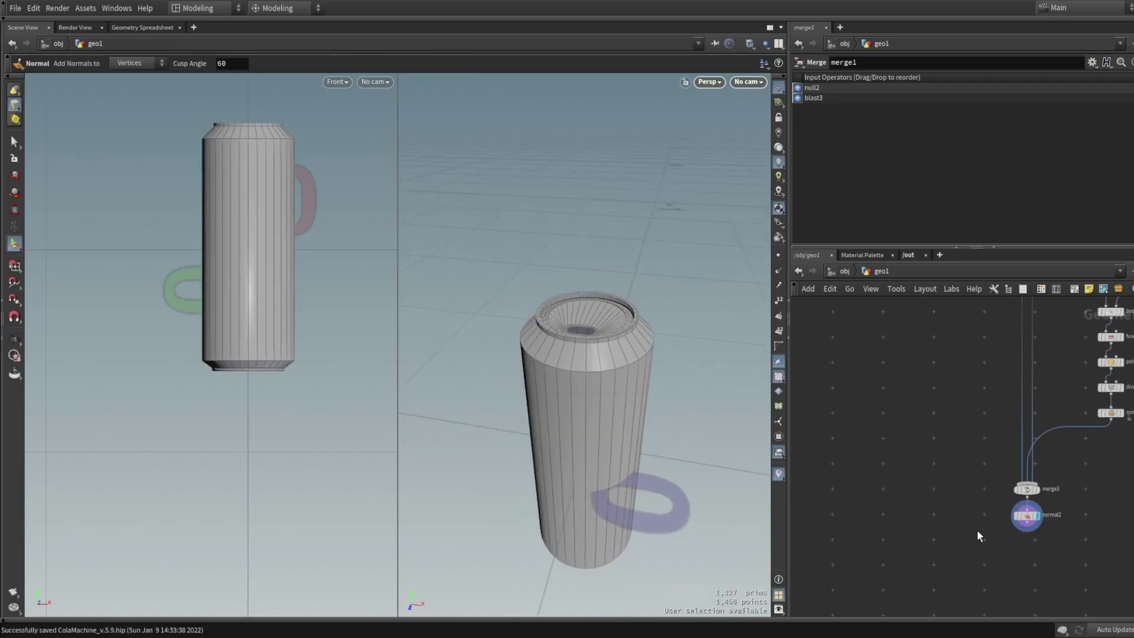
{"action": "key", "text": "ctrl+z"}
{"action": "key", "text": "ctrl+z"}
{"action": "key", "text": "ctrl+z"}
{"action": "key", "text": "ctrl+s"}
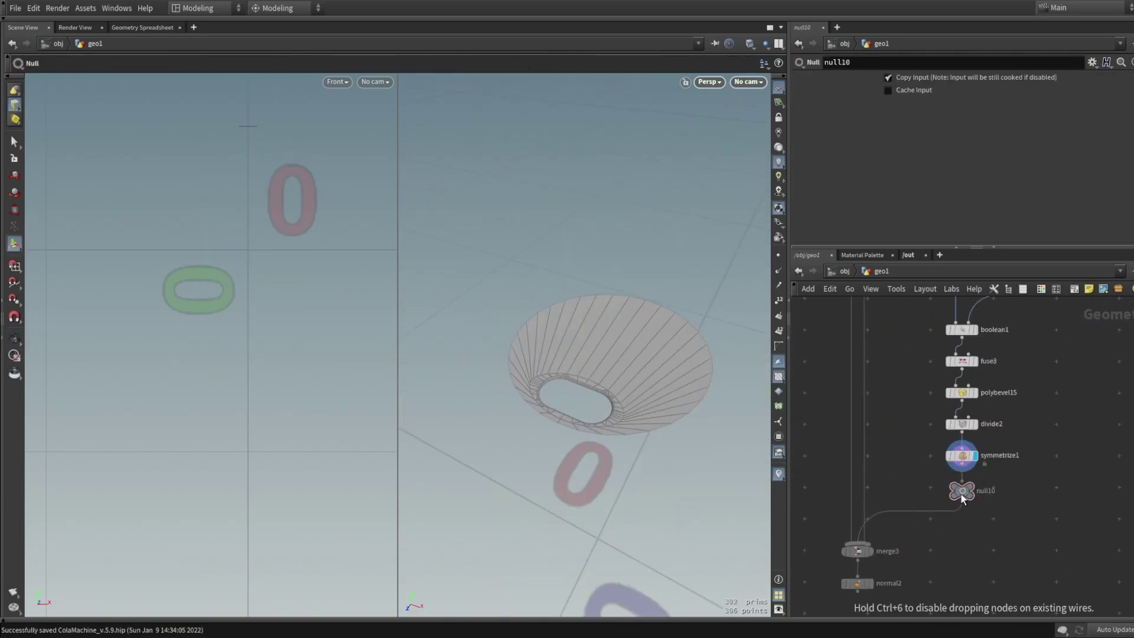
{"action": "key", "text": "ctrl+z"}
{"action": "key", "text": "ctrl+z"}
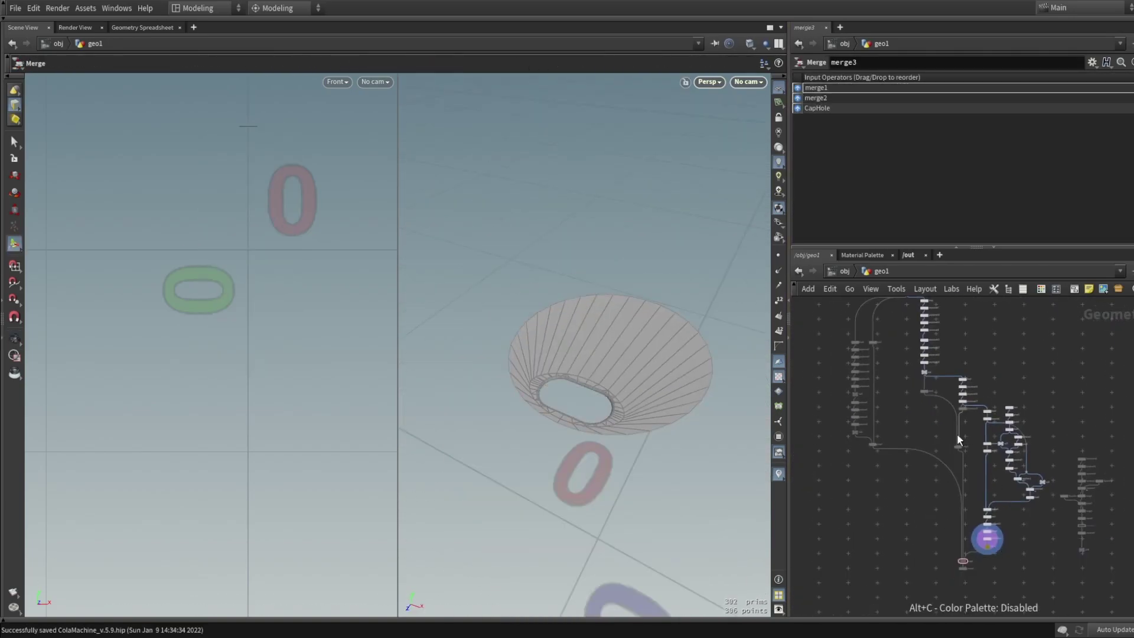
{"action": "key", "text": "ctrl+z"}
{"action": "key", "text": "ctrl+z"}
{"action": "key", "text": "ctrl+s"}
{"action": "key", "text": "ctrl+z"}
{"action": "key", "text": "ctrl+z"}
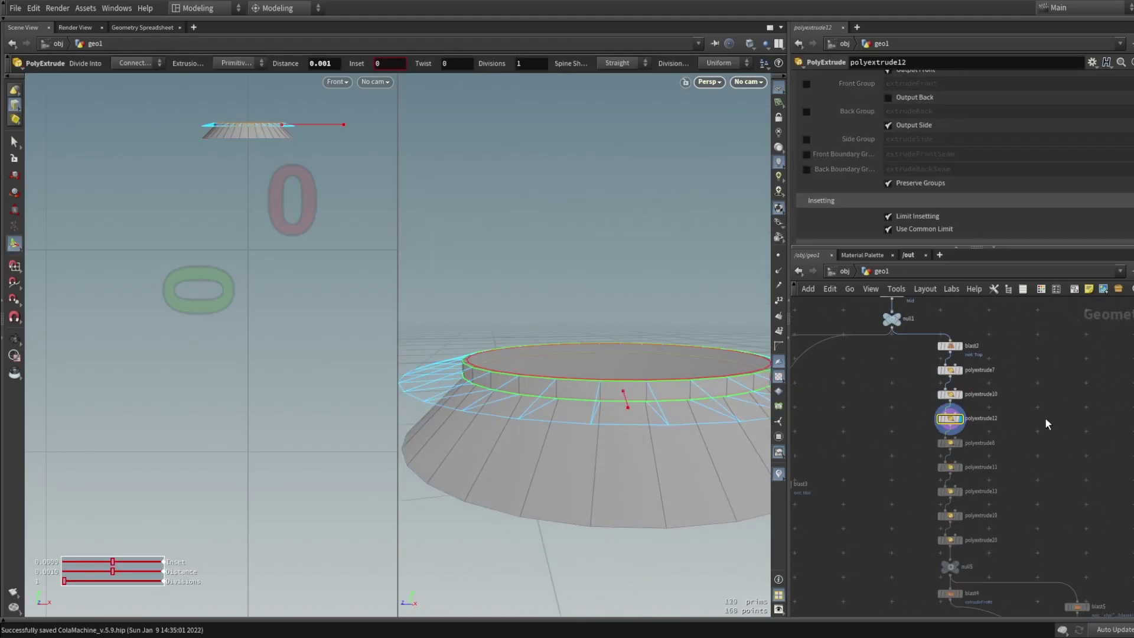
{"action": "key", "text": "ctrl+z"}
{"action": "key", "text": "ctrl+z"}
{"action": "key", "text": "ctrl+z"}
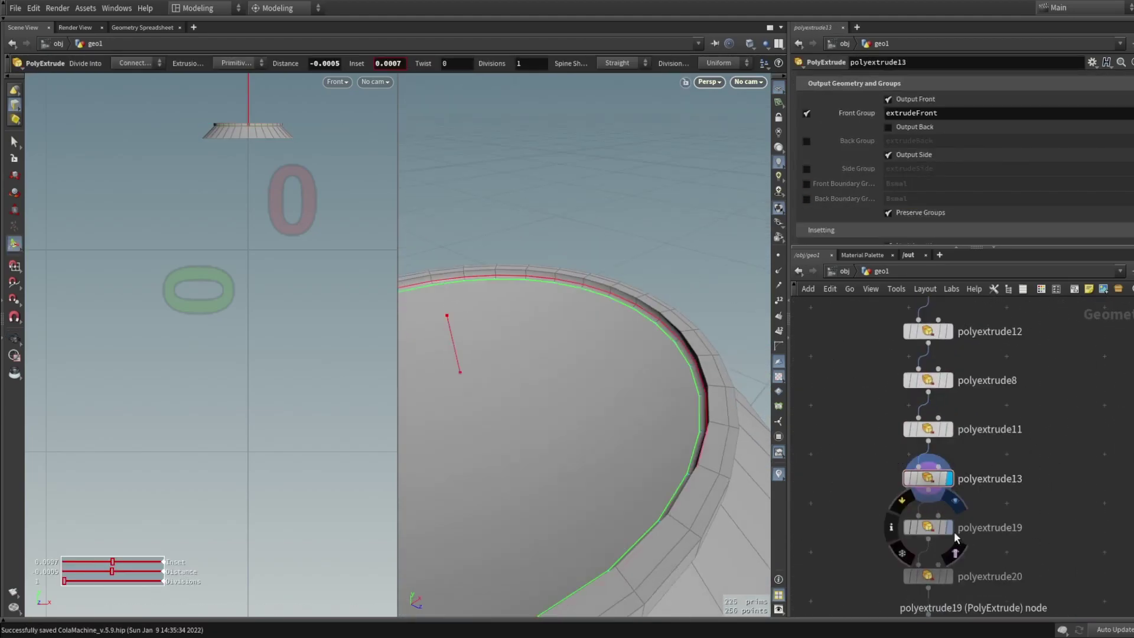
{"action": "key", "text": "ctrl+s"}
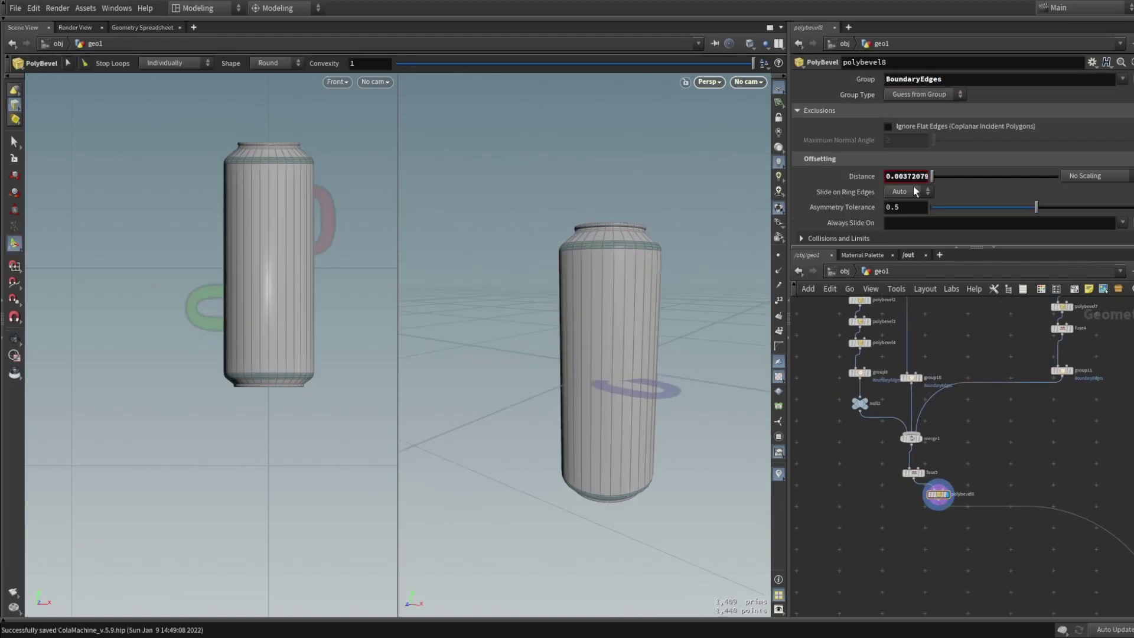
Place a Box bound node for the bottle and wire it with the can into a Match Size node.
{"action": "left_click", "coordinate": [895, 407]}
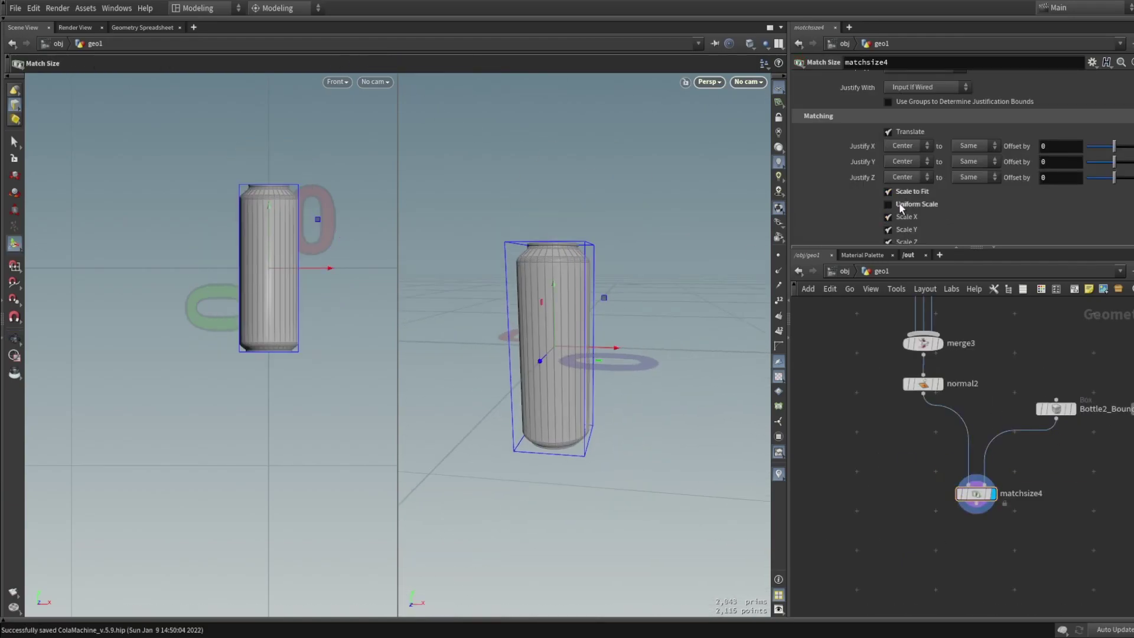
{"action": "left_click", "coordinate": [923, 384]}
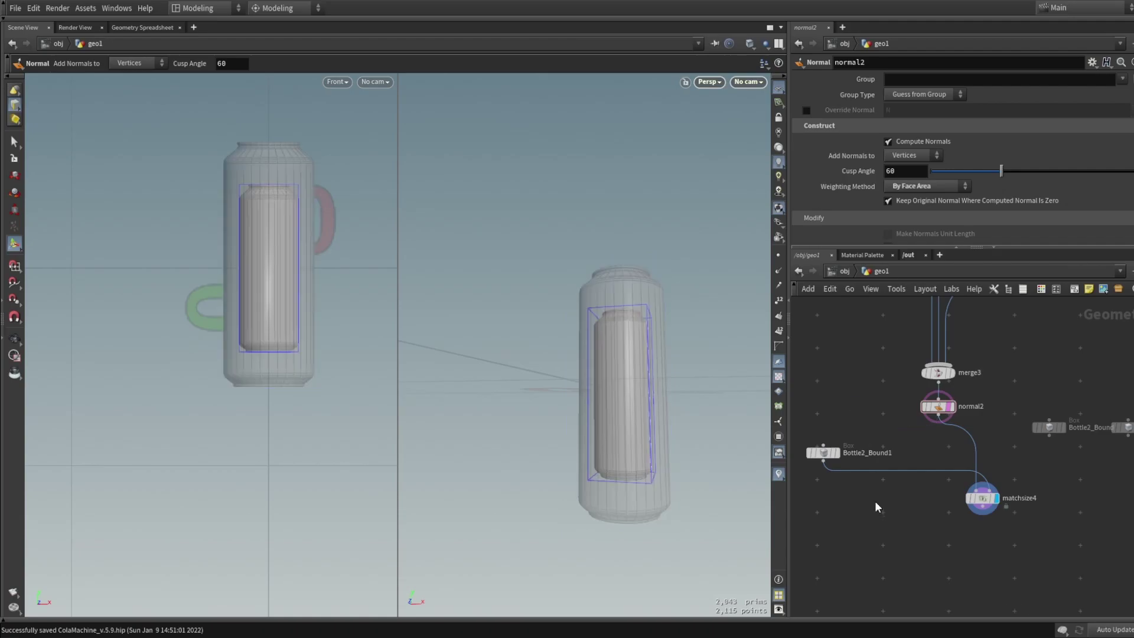
{"action": "left_click_drag", "start_coordinate": [845, 484], "coordinate": [844, 483]}
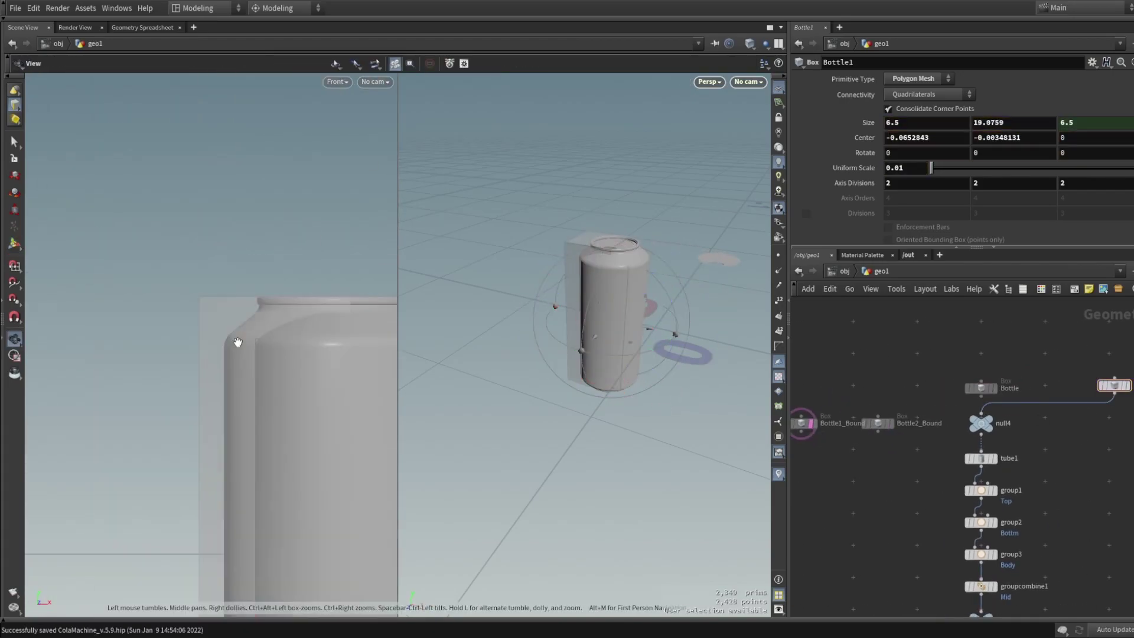
{"action": "left_click_drag", "start_coordinate": [1032, 531], "coordinate": [1039, 457]}
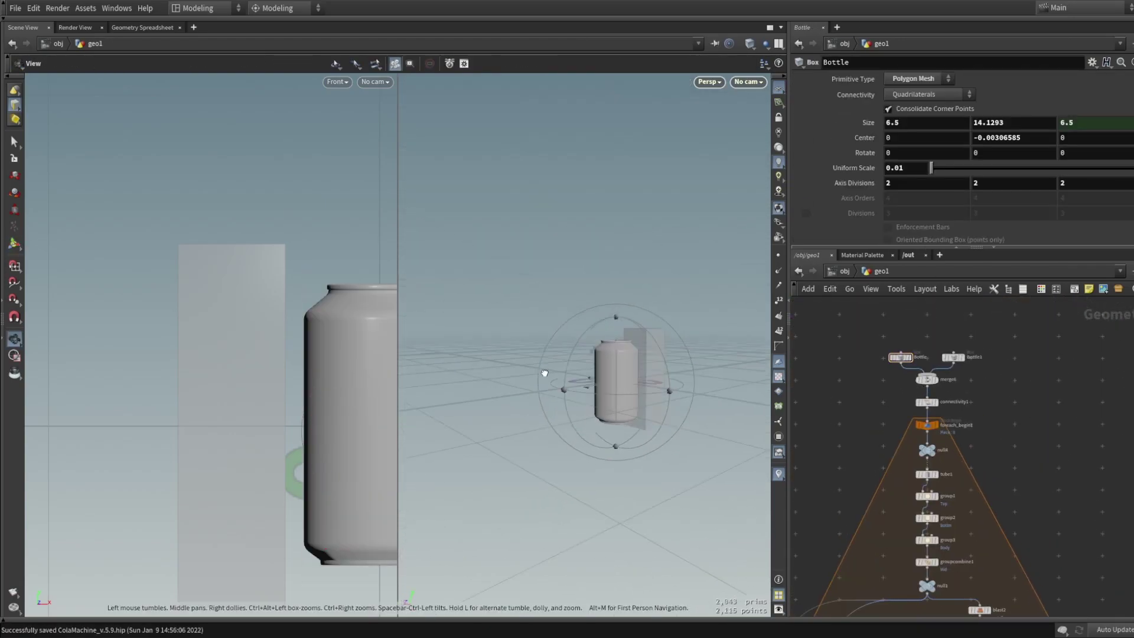
{"action": "key", "text": "ctrl+z"}
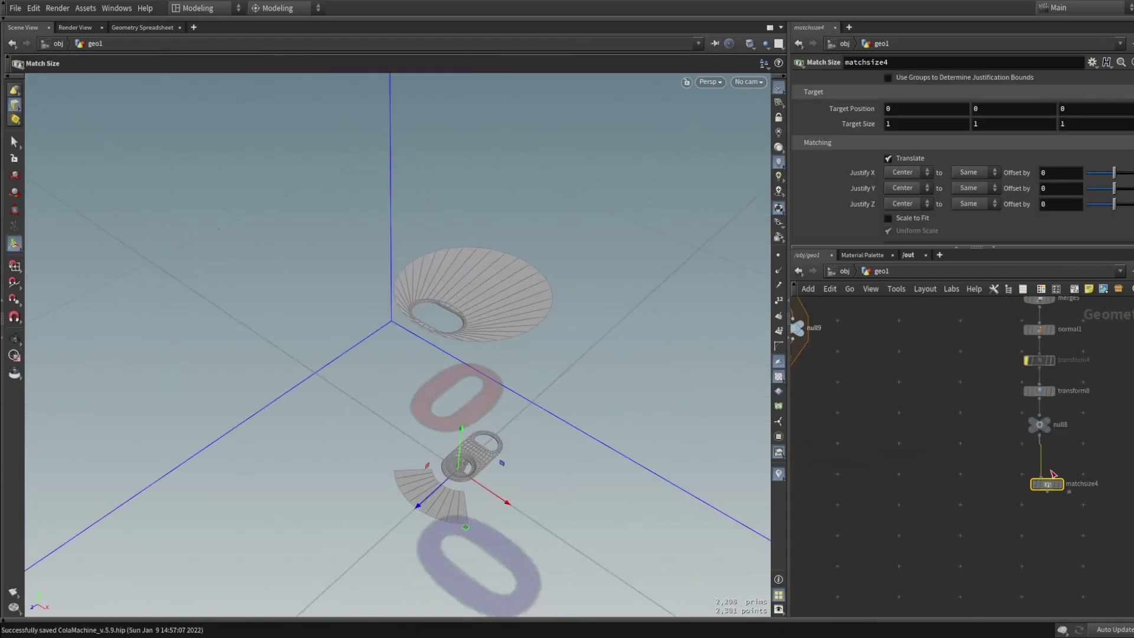
{"action": "left_click_drag", "start_coordinate": [579, 323], "coordinate": [565, 388]}
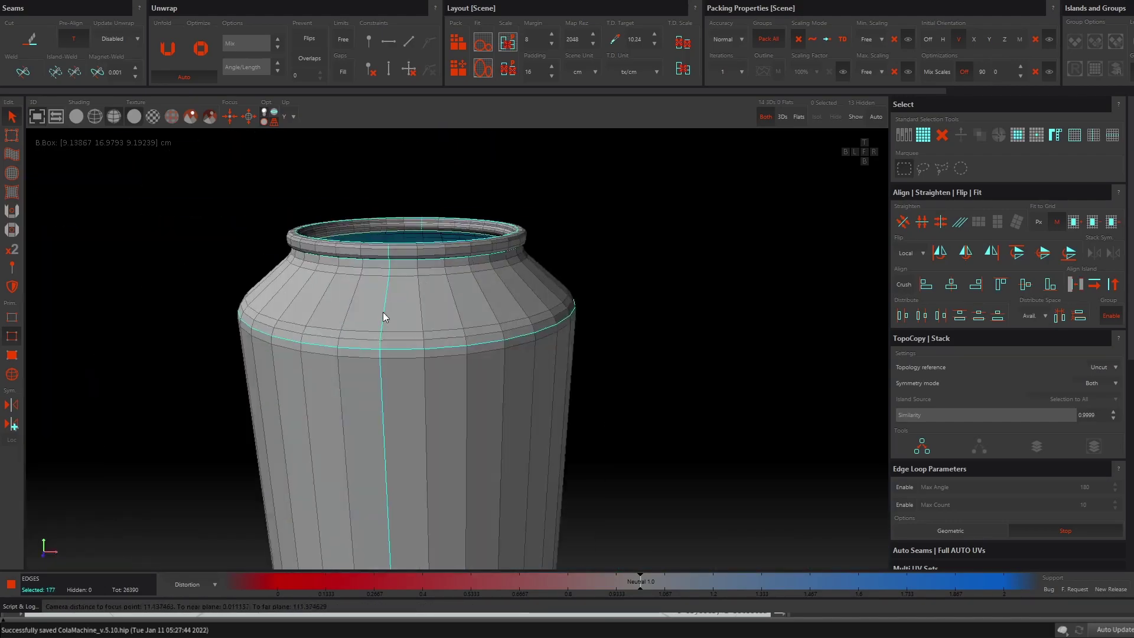
Add the shoulder and bottom rim edge loops to the seams.
{"action": "left_click", "coordinate": [420, 368]}
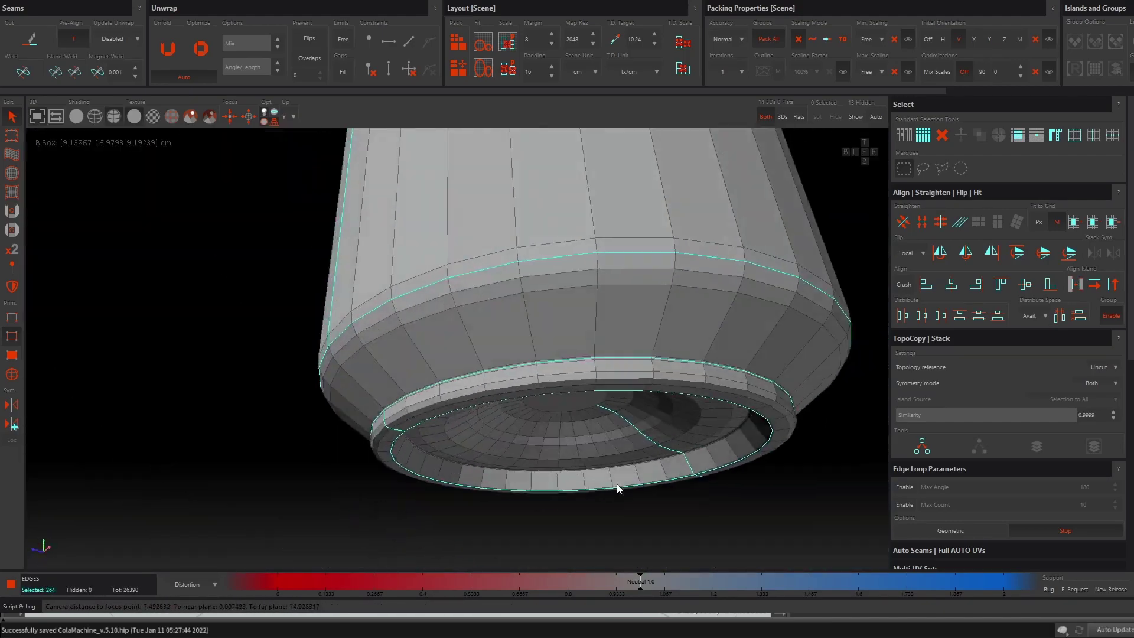
{"action": "scroll", "coordinate": [505, 423], "scroll_direction": "down", "scroll_amount": 5}
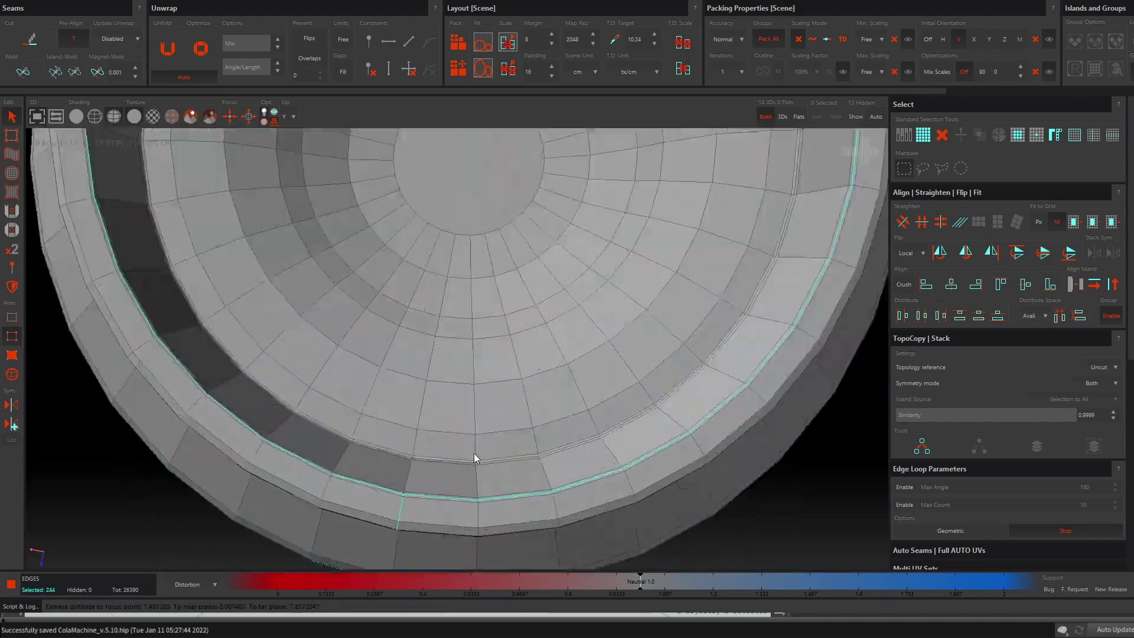
{"action": "left_click", "coordinate": [626, 411]}
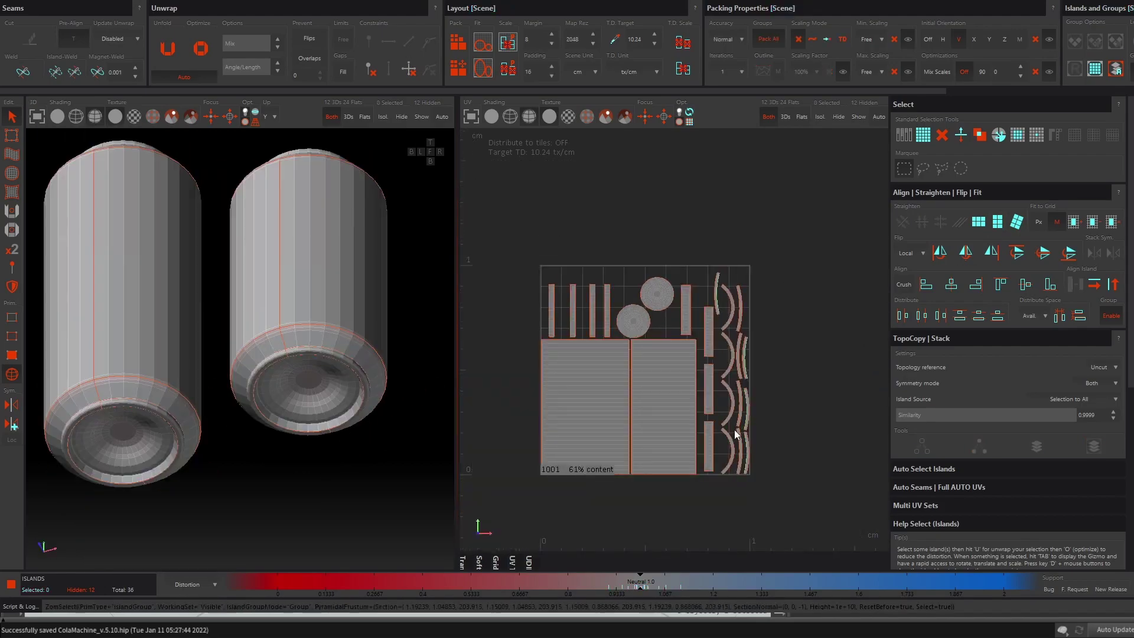
Repack the UV islands at 4096 map resolution, then isolate the can caps and hide one.
{"action": "type", "text": "4096"}
{"action": "key", "text": "Return"}
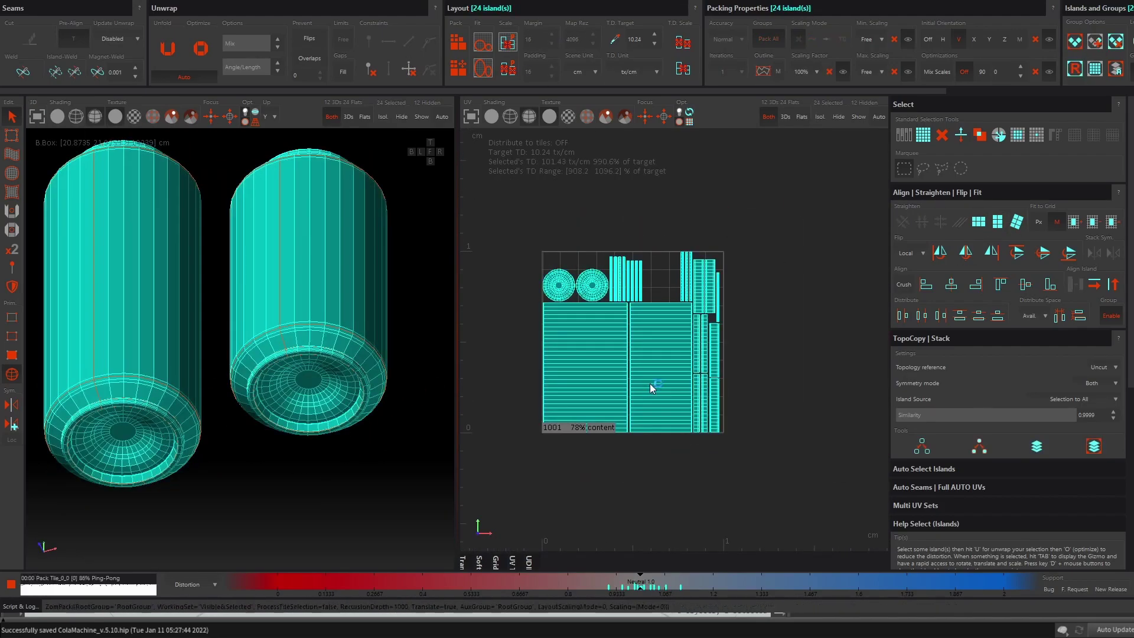
{"action": "left_click", "coordinate": [230, 377]}
{"action": "key", "text": "i"}
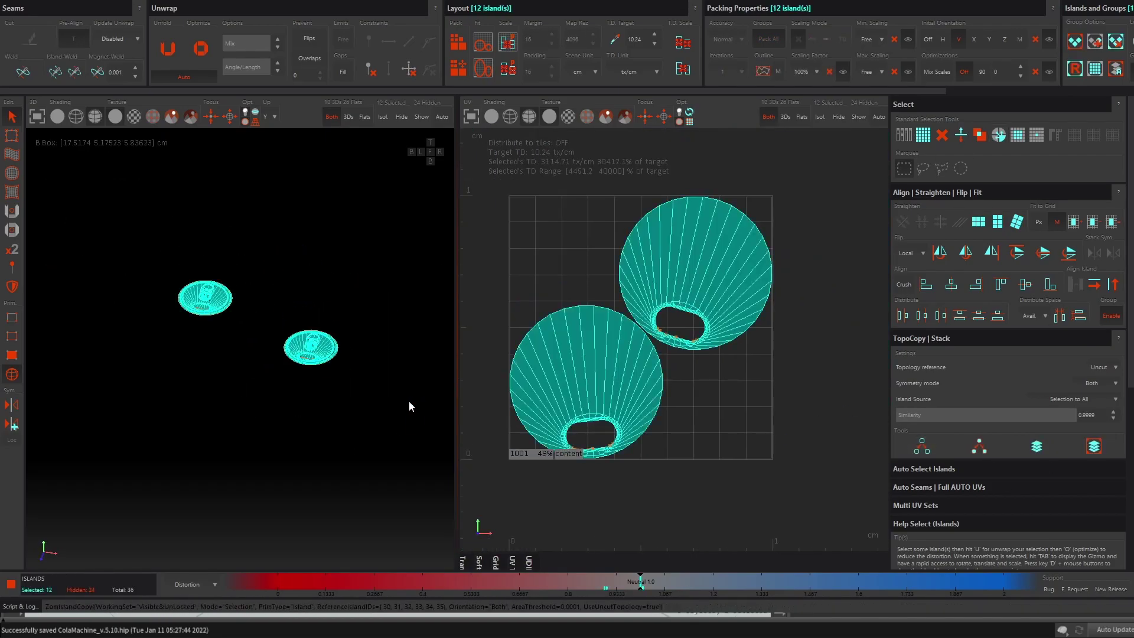
{"action": "key", "text": "i"}
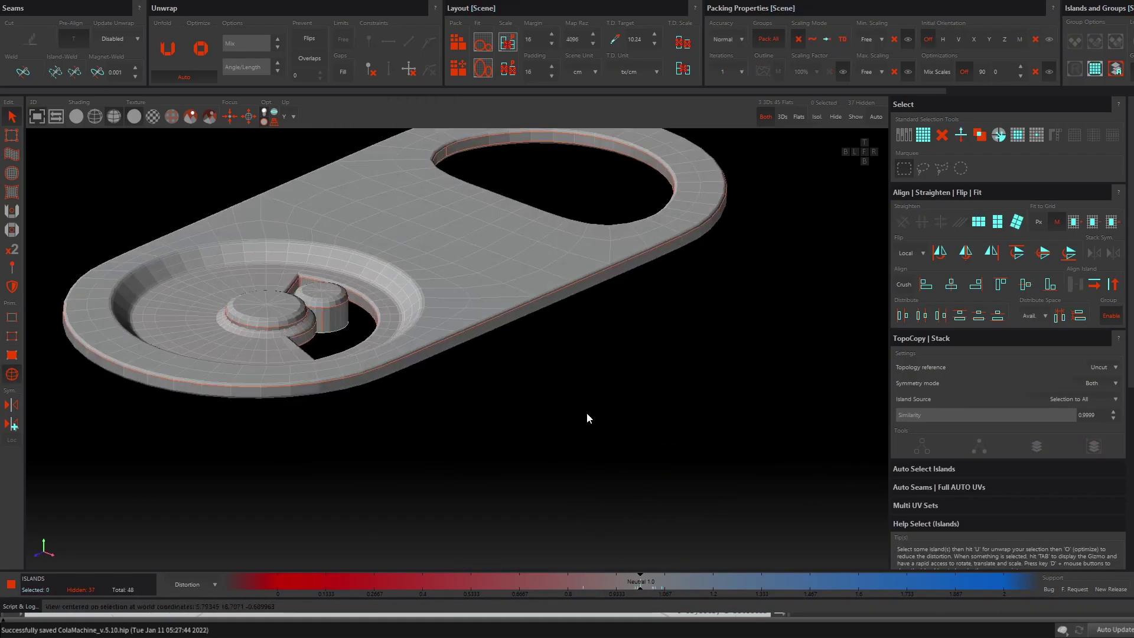
Select the pull-tab islands, repack the layout, hide them and save the FBX.
{"action": "left_click", "coordinate": [182, 320]}
{"action": "left_click", "coordinate": [126, 200]}
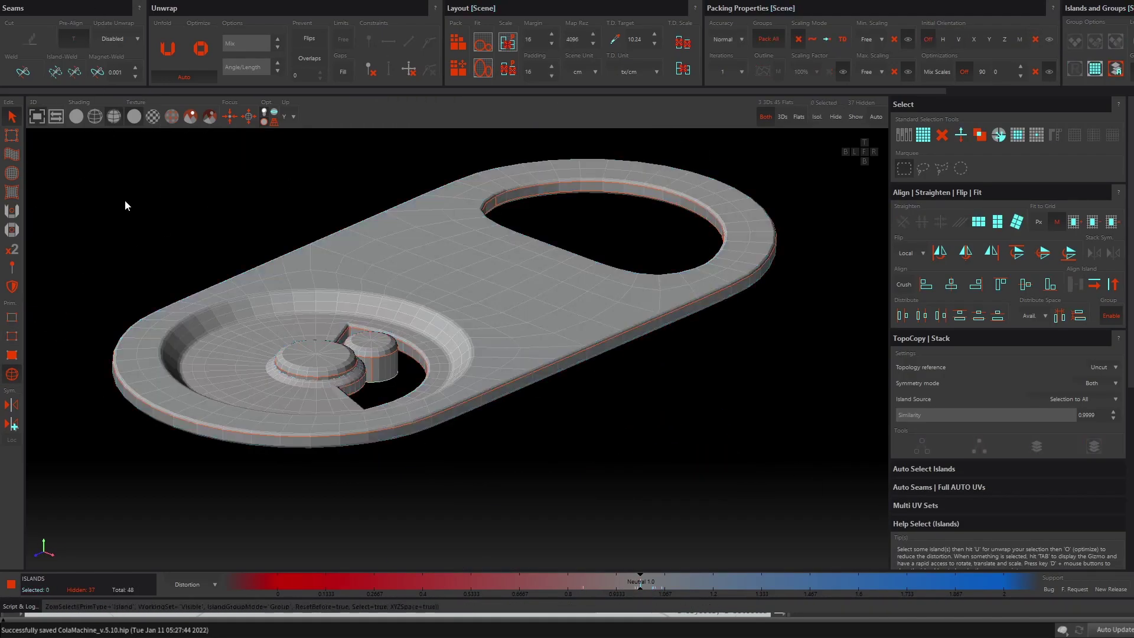
{"action": "key", "text": "F3"}
{"action": "left_click_drag", "start_coordinate": [618, 384], "coordinate": [743, 360]}
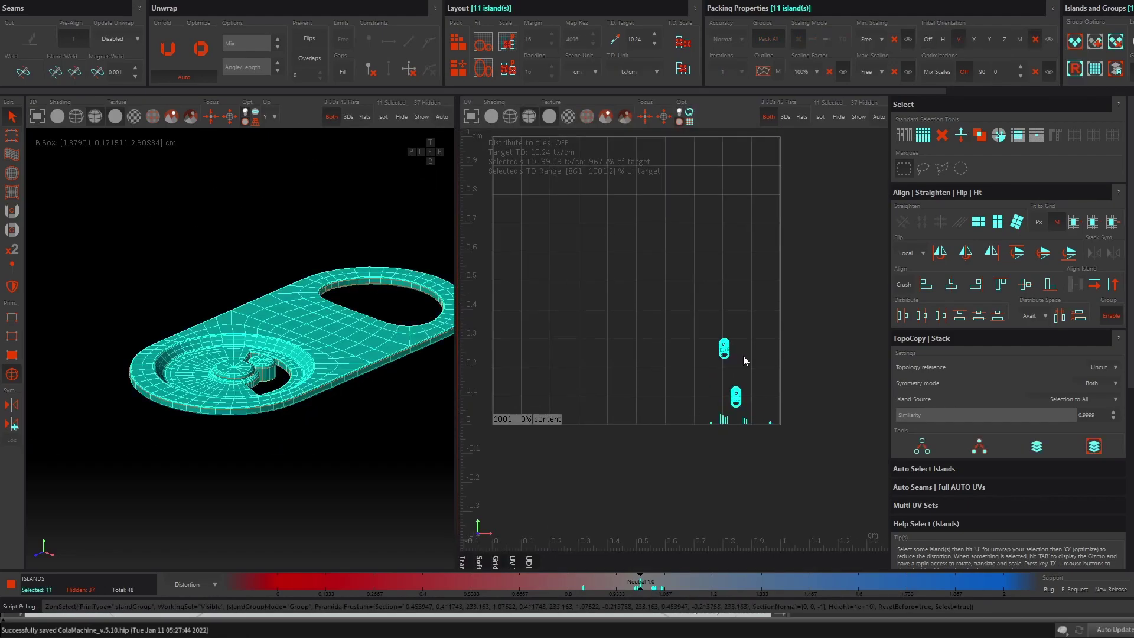
{"action": "scroll", "coordinate": [1073, 137], "scroll_direction": "down", "scroll_amount": 5}
{"action": "key", "text": "e"}
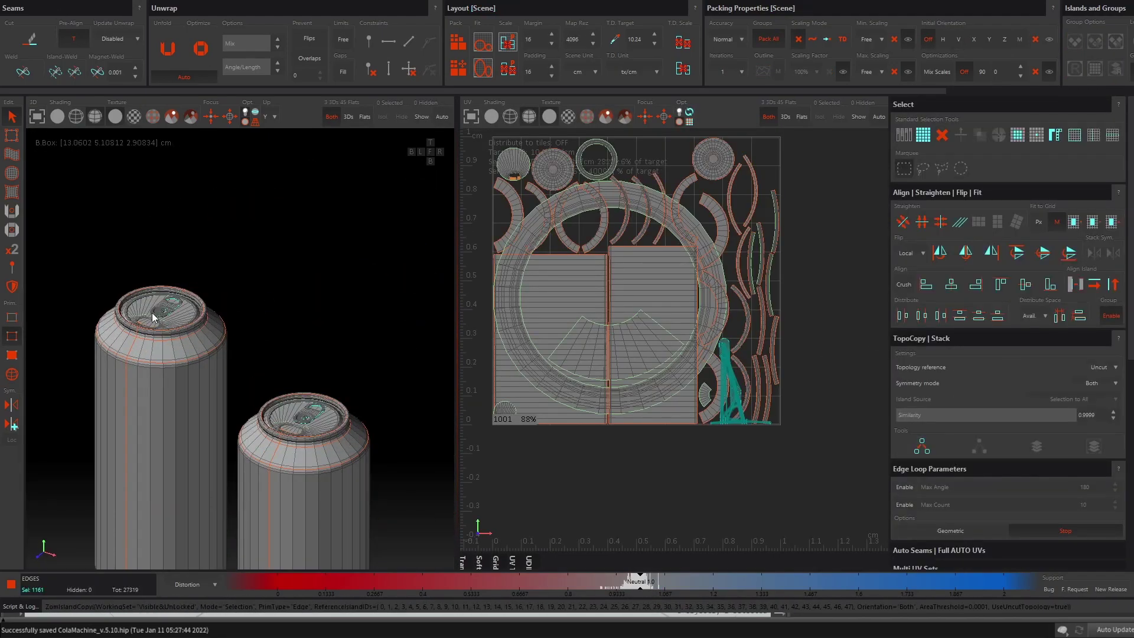
{"action": "left_click_drag", "start_coordinate": [686, 403], "coordinate": [762, 424]}
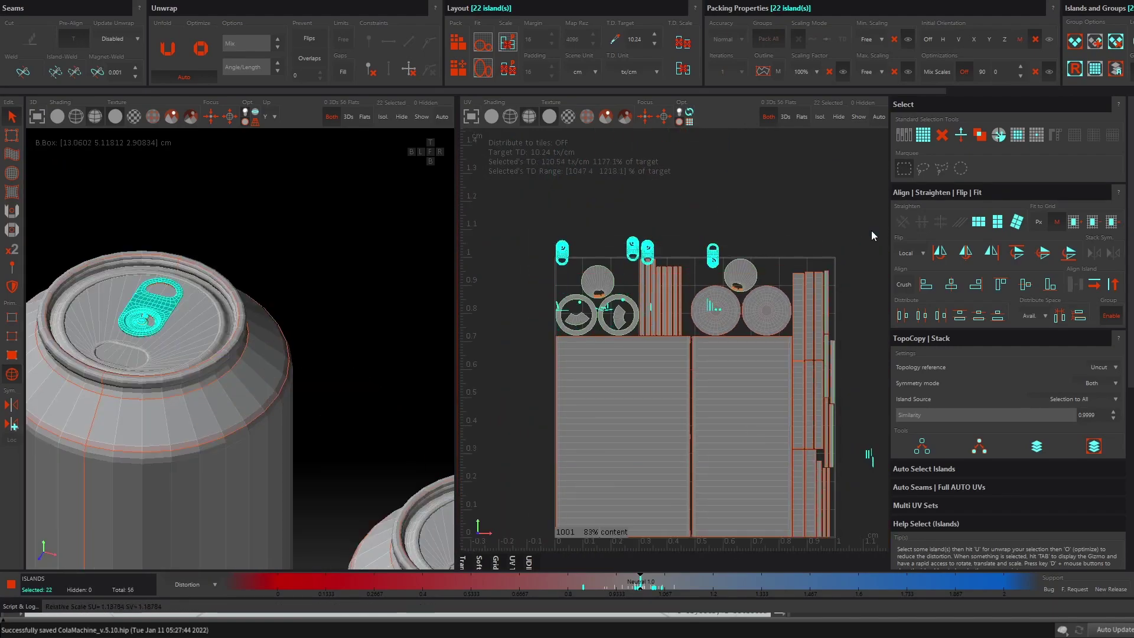
{"action": "key", "text": "p"}
{"action": "scroll", "coordinate": [743, 405], "scroll_direction": "down", "scroll_amount": 3}
{"action": "scroll", "coordinate": [344, 426], "scroll_direction": "up", "scroll_amount": 5}
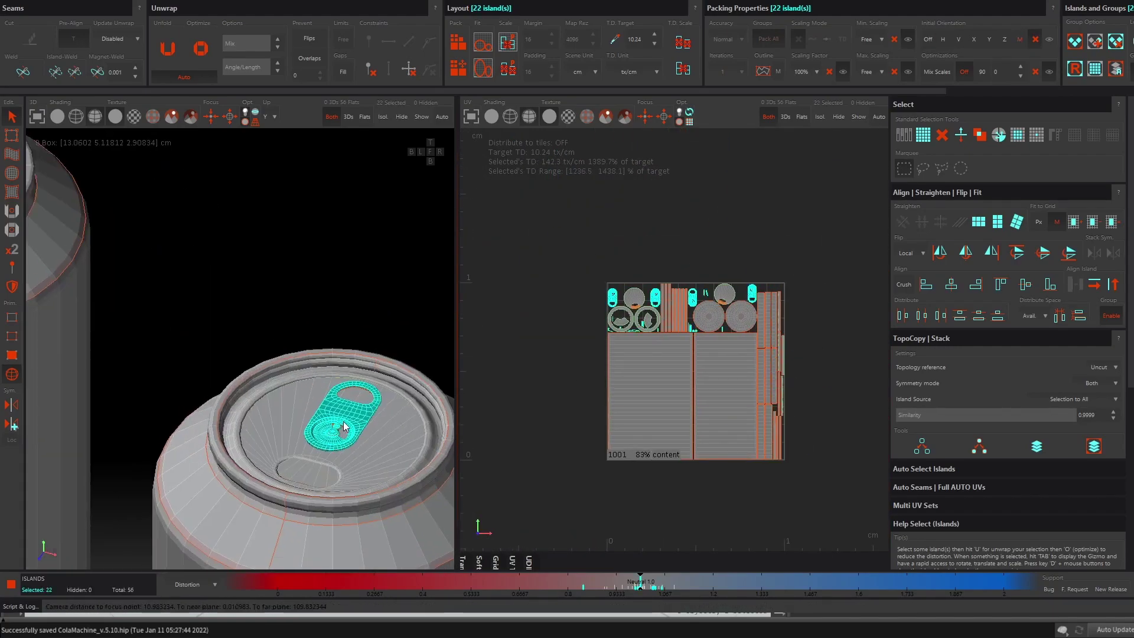
{"action": "key", "text": "h"}
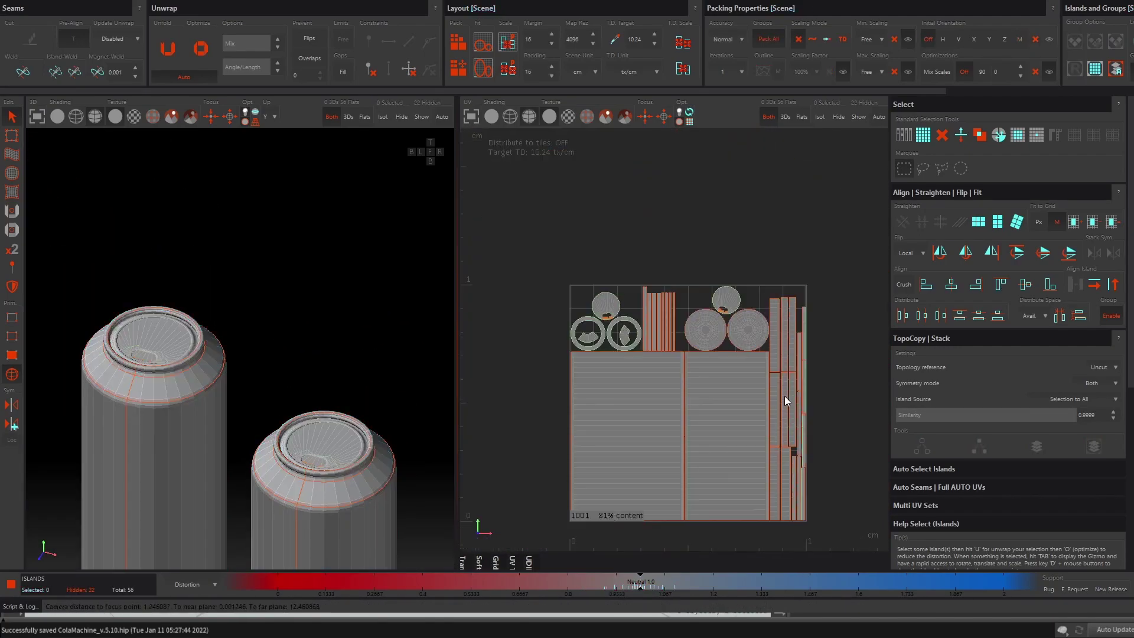
{"action": "key", "text": "ctrl+s"}
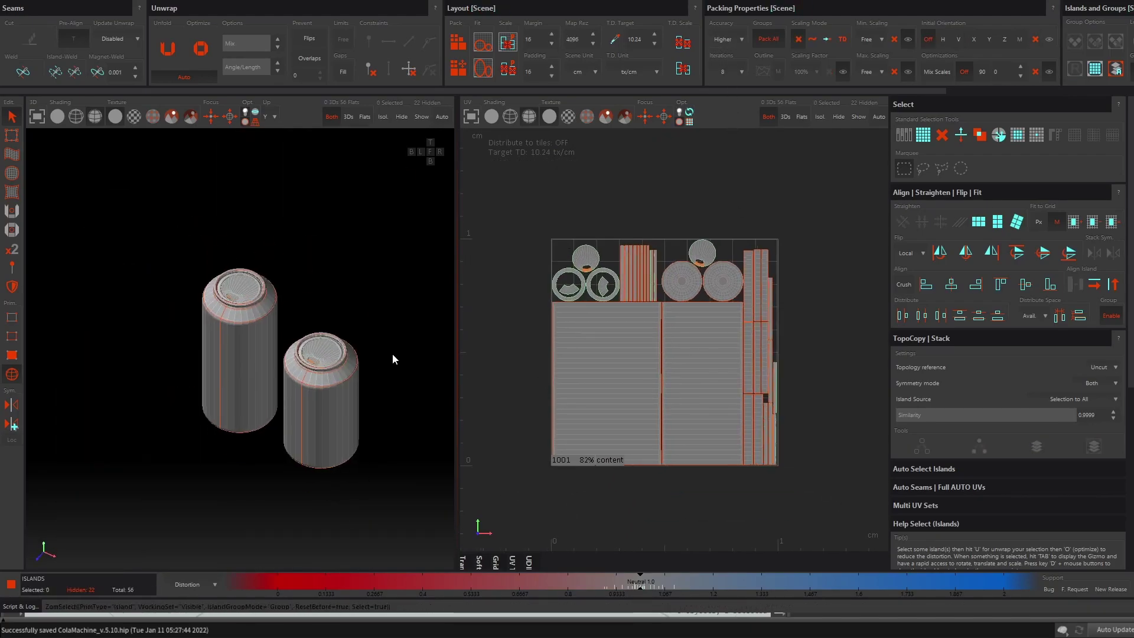
Redo the bottom-cap island adjustments, unhide all islands and repack the full layout.
{"action": "key", "text": "ctrl+z"}
{"action": "key", "text": "ctrl+z"}
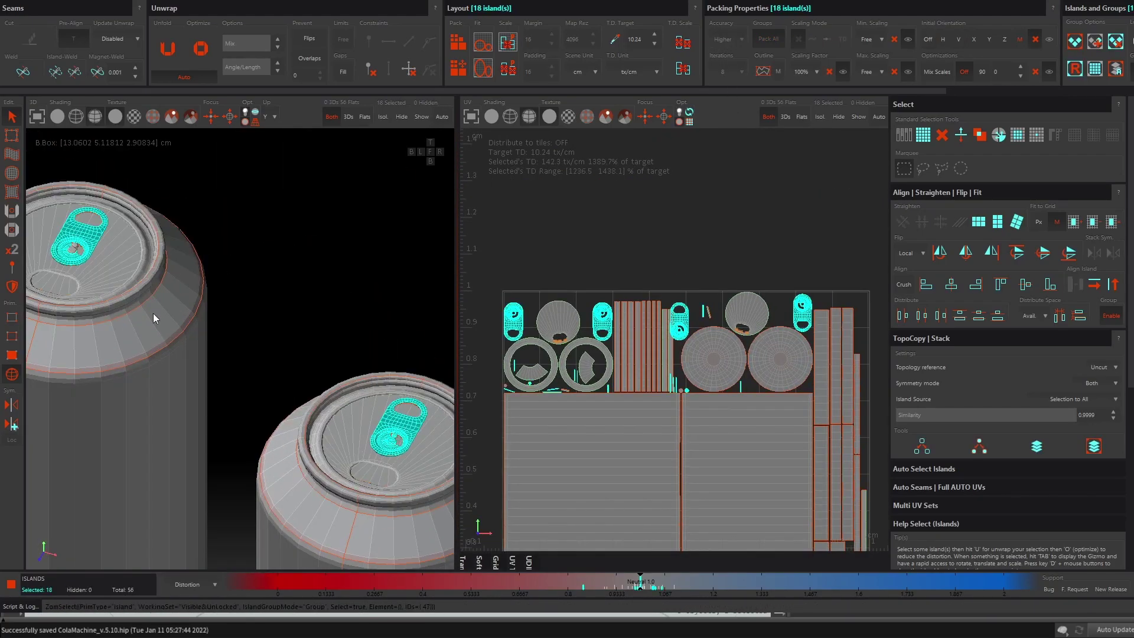
{"action": "key", "text": "ctrl+y"}
{"action": "key", "text": "ctrl+y"}
{"action": "key", "text": "ctrl+y"}
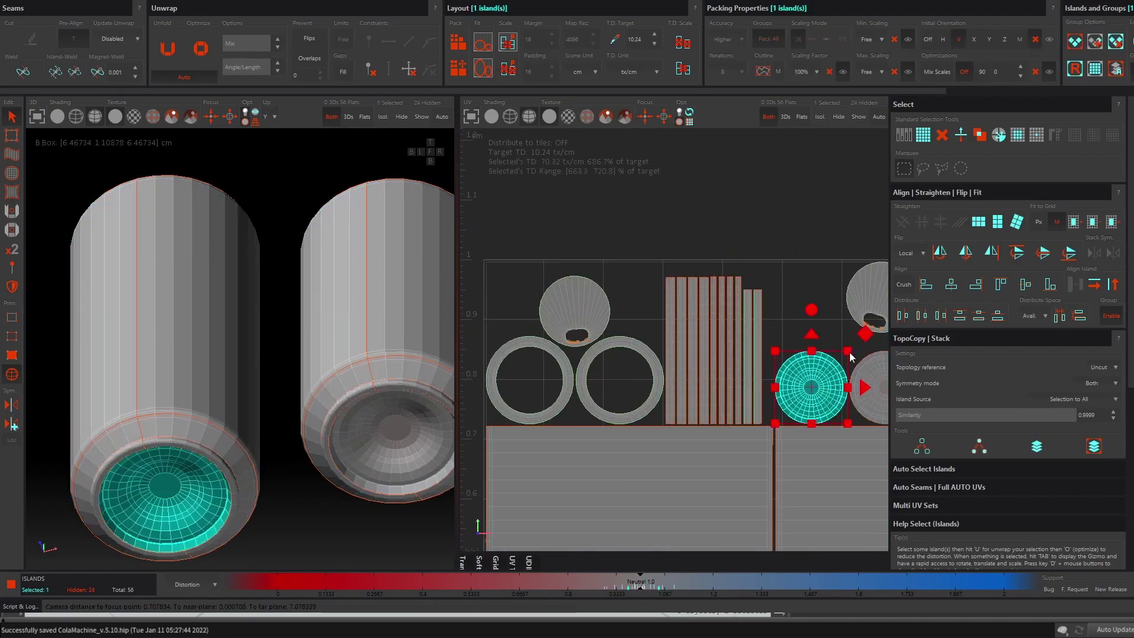
{"action": "key", "text": "ctrl+y"}
{"action": "key", "text": "ctrl+y"}
{"action": "key", "text": "ctrl+y"}
{"action": "key", "text": "ctrl+y"}
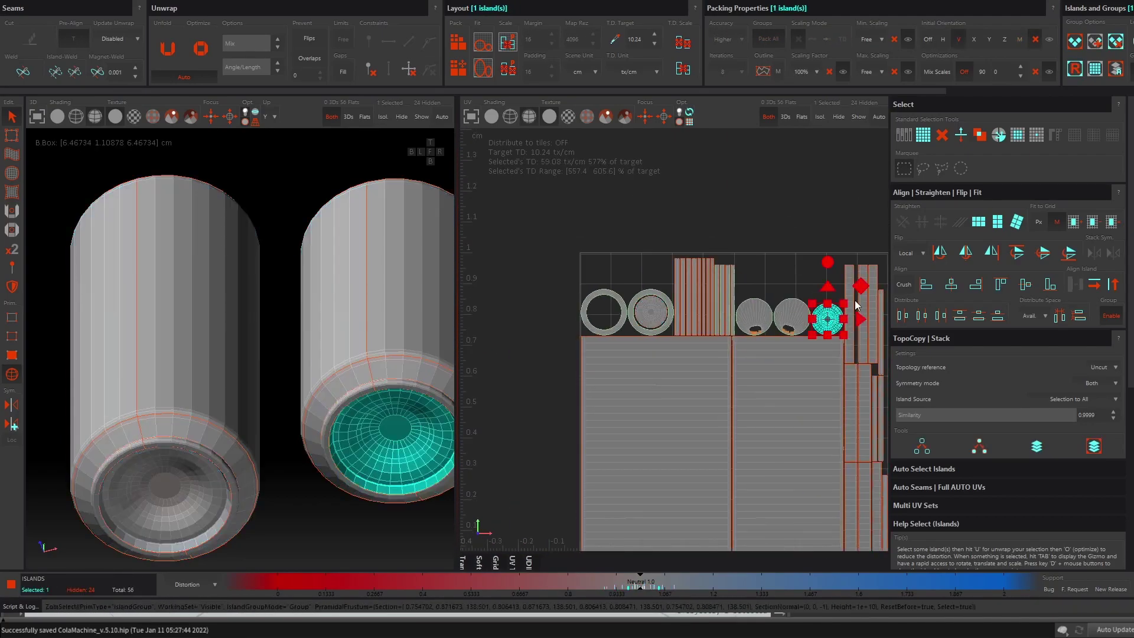
{"action": "key", "text": "ctrl+y"}
{"action": "key", "text": "ctrl+y"}
{"action": "key", "text": "ctrl+y"}
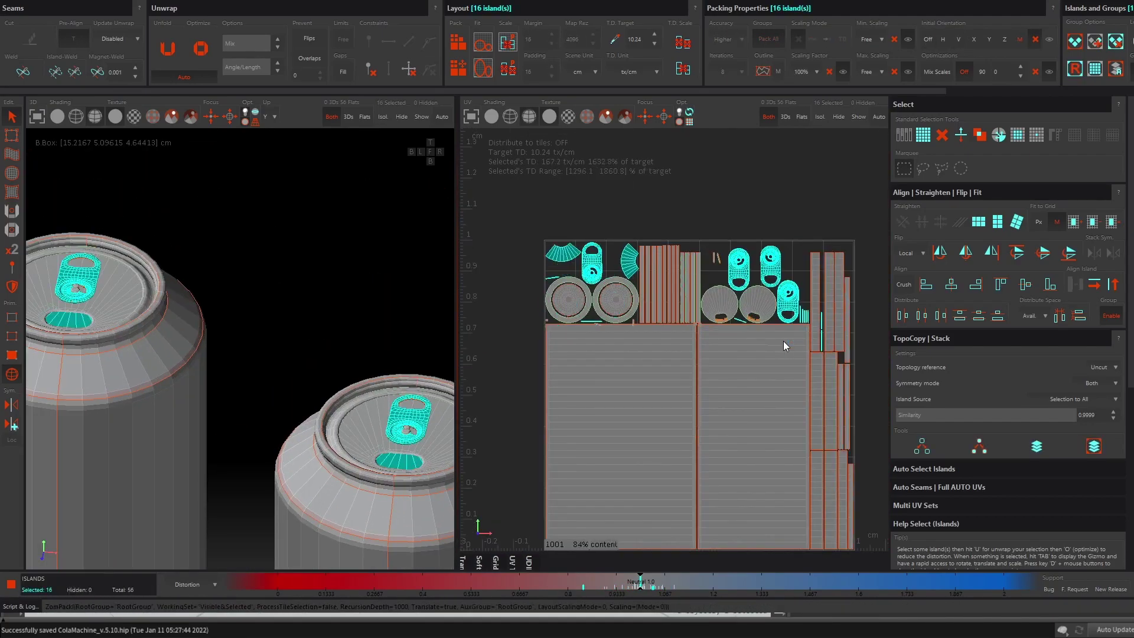
{"action": "key", "text": "ctrl+y"}
{"action": "key", "text": "ctrl+y"}
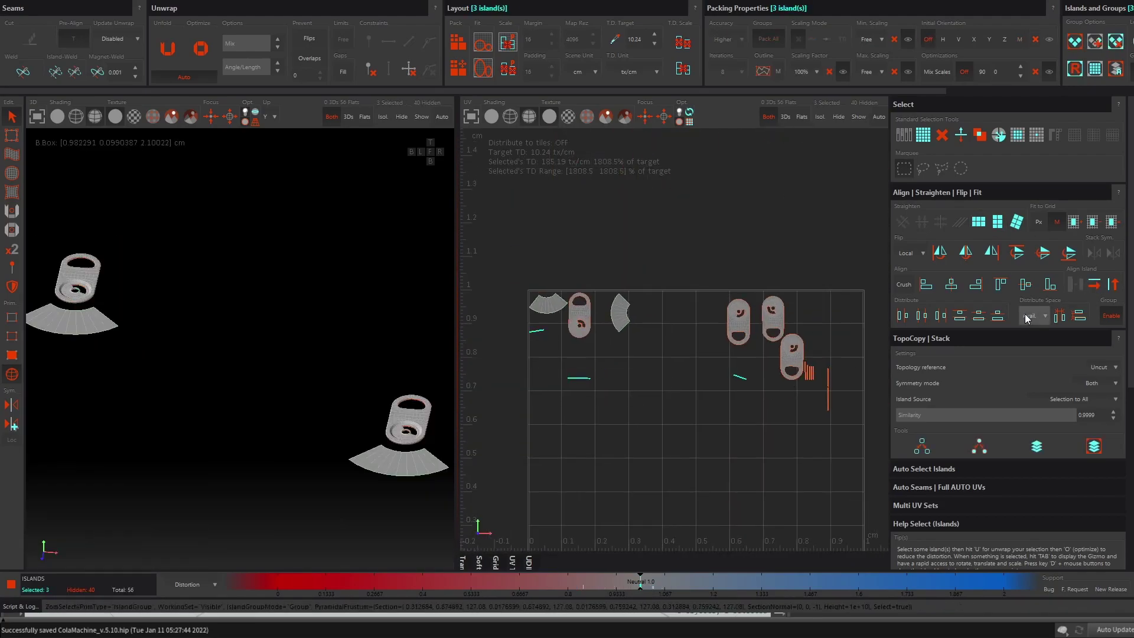
{"action": "key", "text": "ctrl+y"}
{"action": "key", "text": "ctrl+y"}
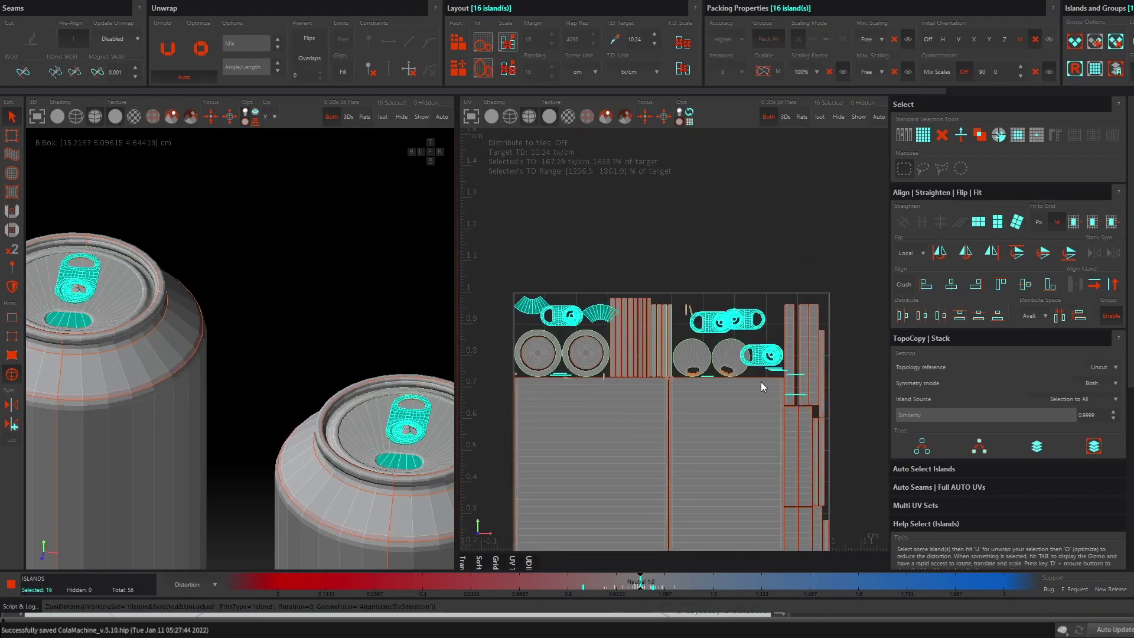
{"action": "key", "text": "ctrl+y"}
{"action": "key", "text": "ctrl+y"}
{"action": "key", "text": "ctrl+y"}
{"action": "key", "text": "ctrl+y"}
{"action": "key", "text": "ctrl+y"}
{"action": "key", "text": "ctrl+y"}
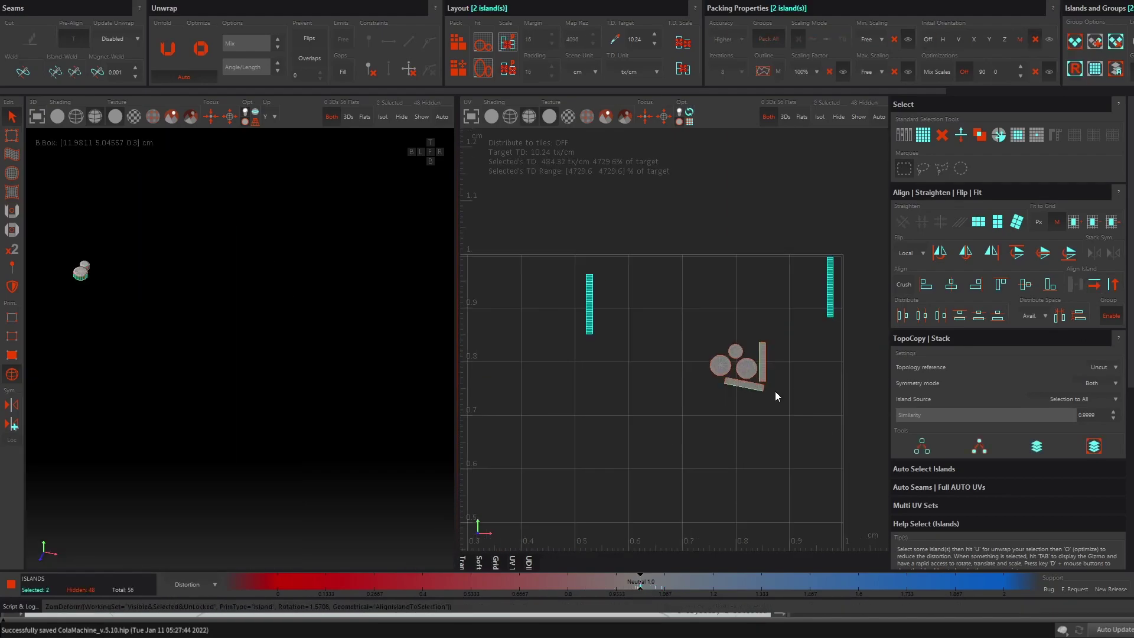
{"action": "key", "text": "ctrl+y"}
{"action": "key", "text": "ctrl+y"}
{"action": "key", "text": "ctrl+y"}
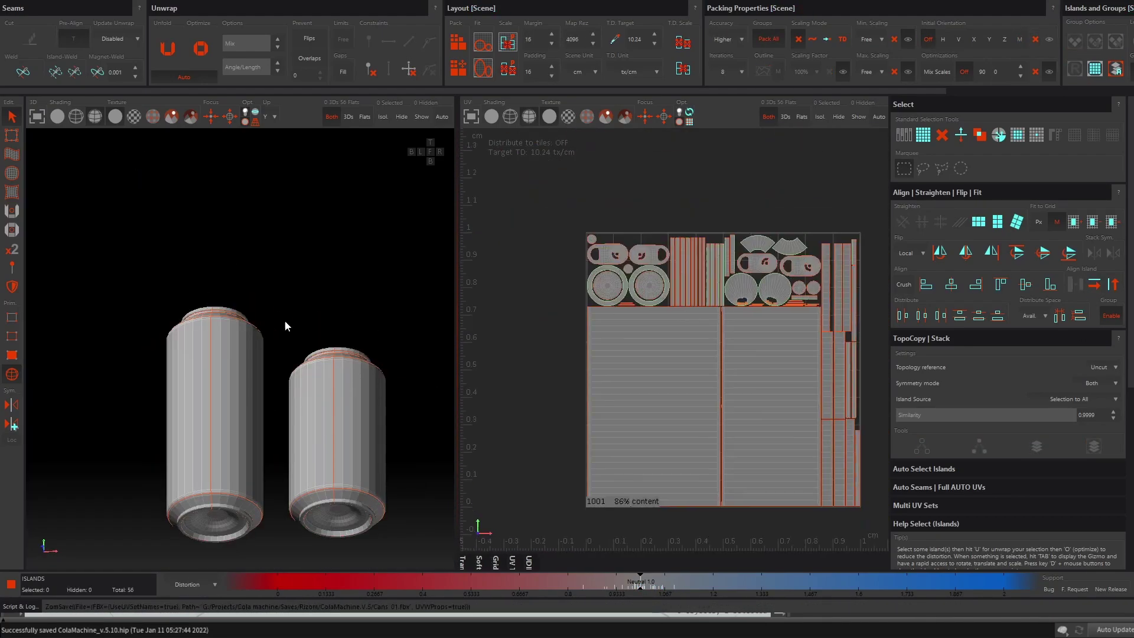
{"action": "key", "text": "ctrl+y"}
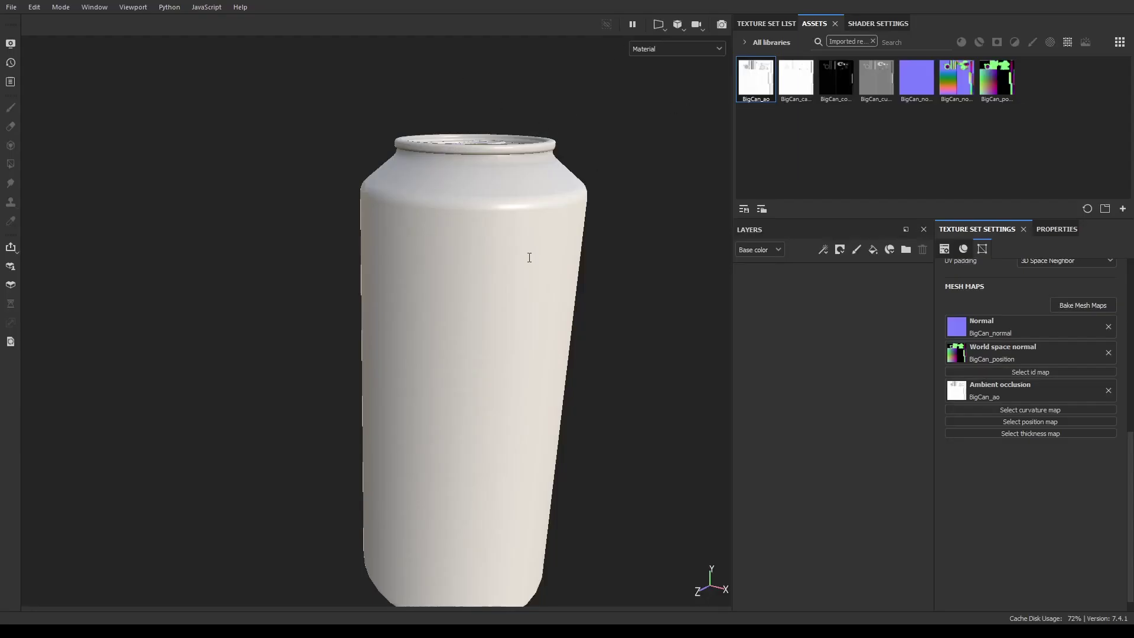
Assign the baked mesh maps and add a red fill layer with lowered roughness and metallic 0.75.
{"action": "left_click_drag", "start_coordinate": [529, 257], "coordinate": [549, 266], "text": "alt"}
{"action": "left_click_drag", "start_coordinate": [1007, 290], "coordinate": [1030, 346]}
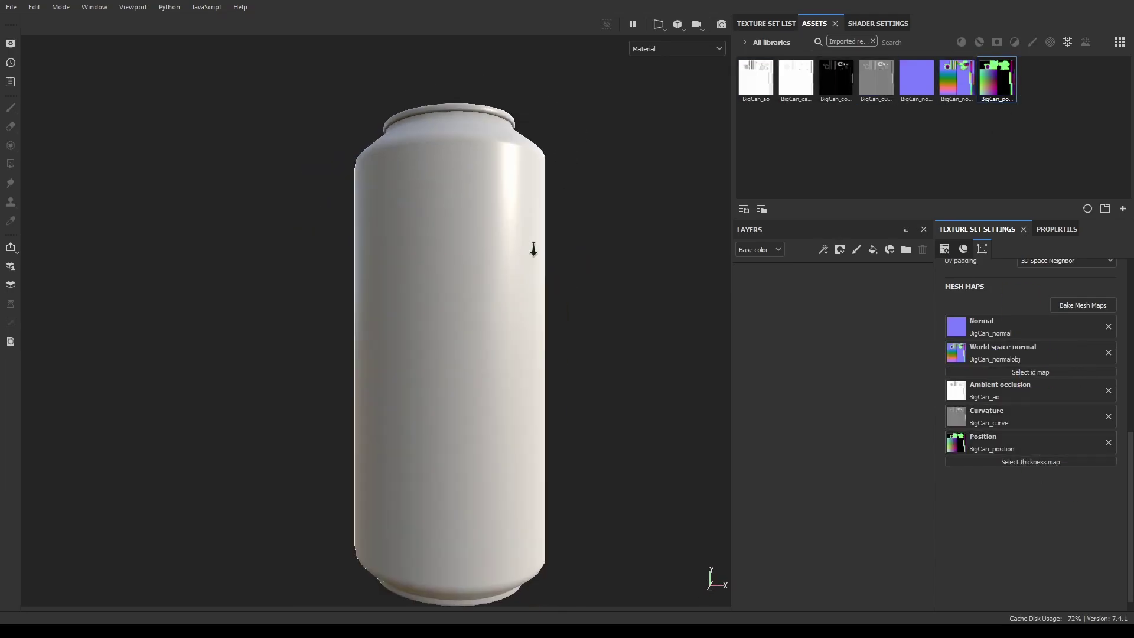
{"action": "left_click", "coordinate": [872, 40]}
{"action": "left_click", "coordinate": [872, 249]}
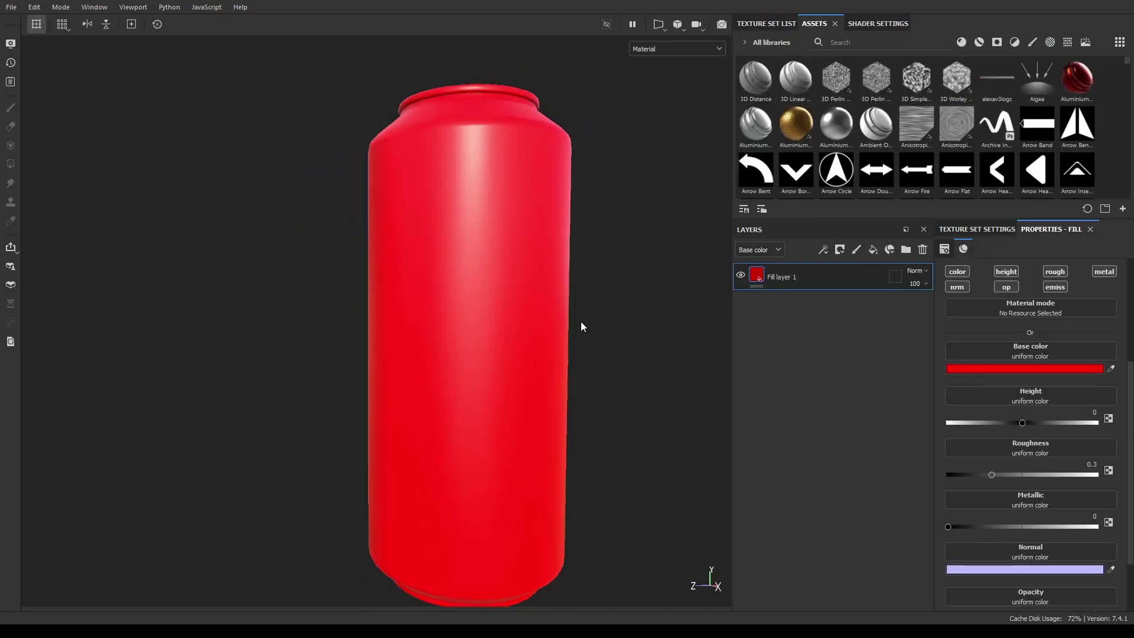
{"action": "left_click_drag", "start_coordinate": [992, 475], "coordinate": [976, 475]}
{"action": "left_click_drag", "start_coordinate": [948, 527], "coordinate": [1014, 527]}
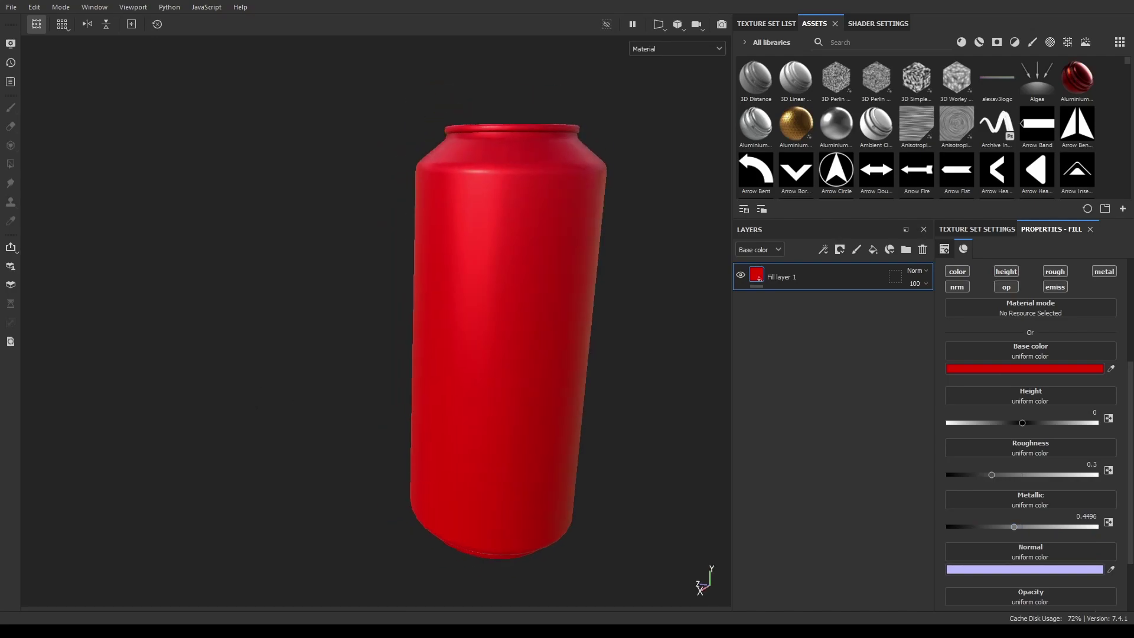
{"action": "left_click", "coordinate": [1089, 517]}
{"action": "type", "text": "0.75"}
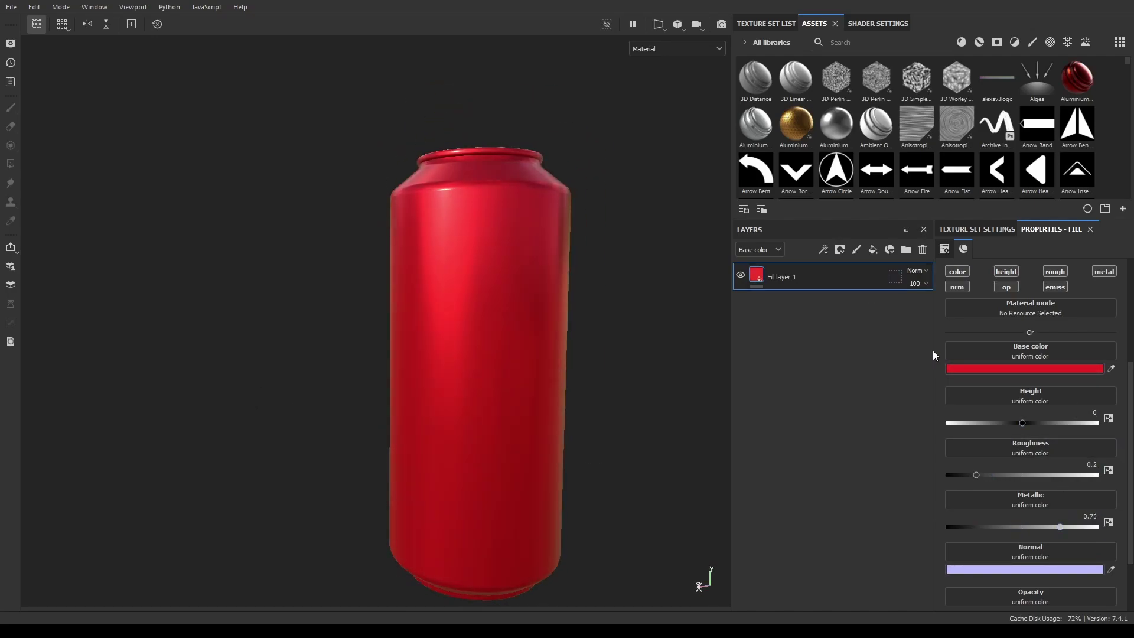
Adjust the position and rotation of the label mask fill layer's projection.
{"action": "left_click_drag", "start_coordinate": [580, 385], "coordinate": [562, 328], "text": "alt"}
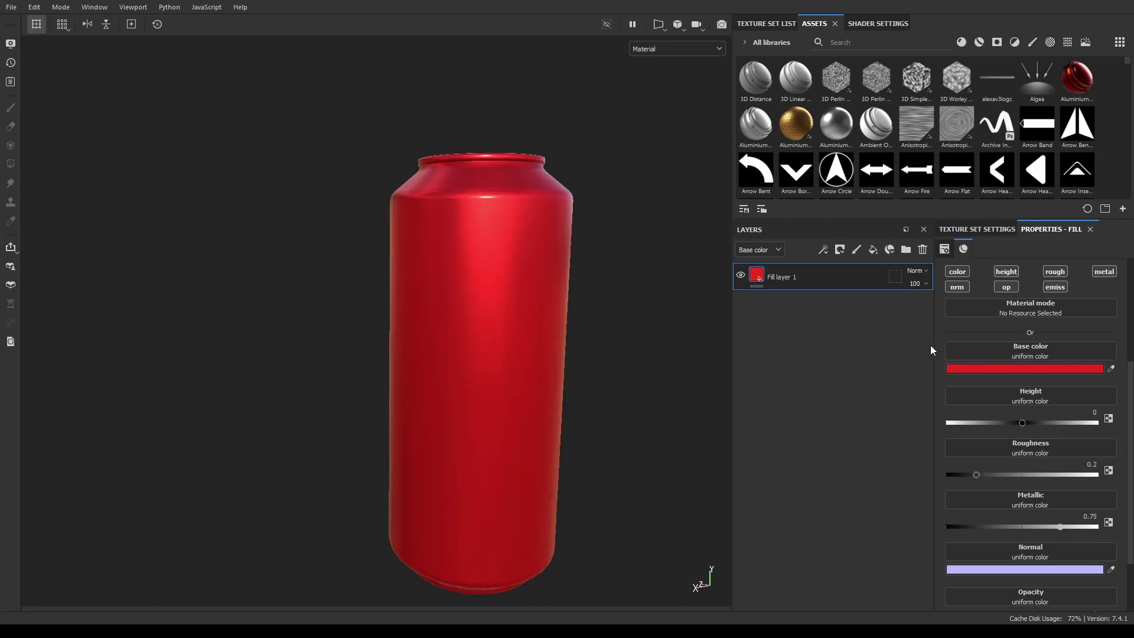
{"action": "scroll", "coordinate": [480, 349], "scroll_direction": "up", "scroll_amount": 3}
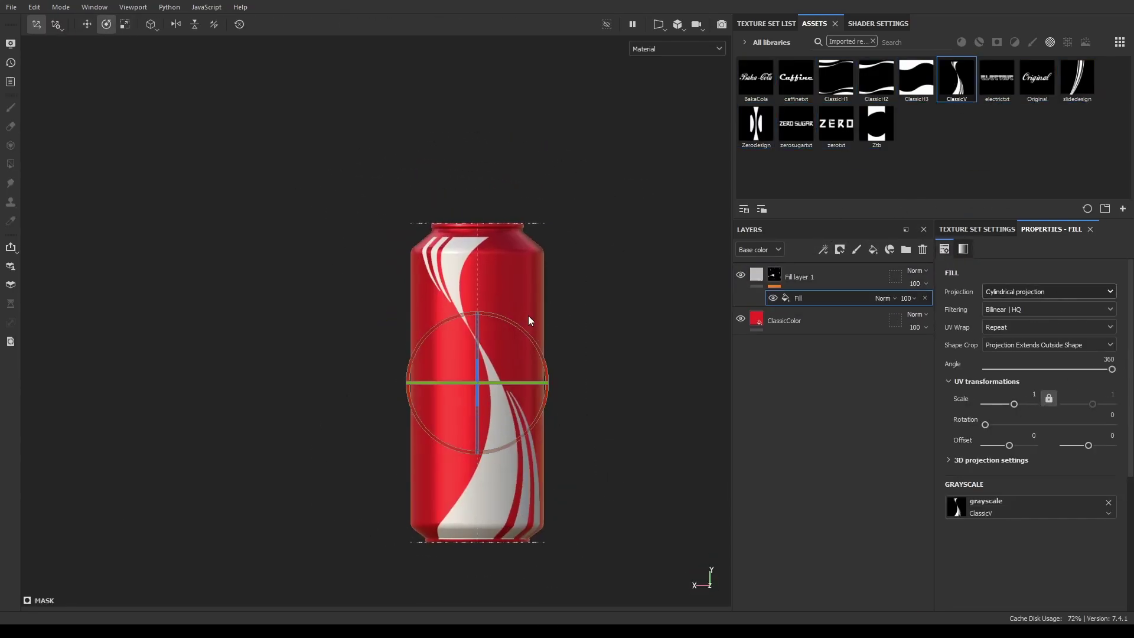
{"action": "left_click_drag", "start_coordinate": [476, 331], "coordinate": [530, 379], "text": "alt"}
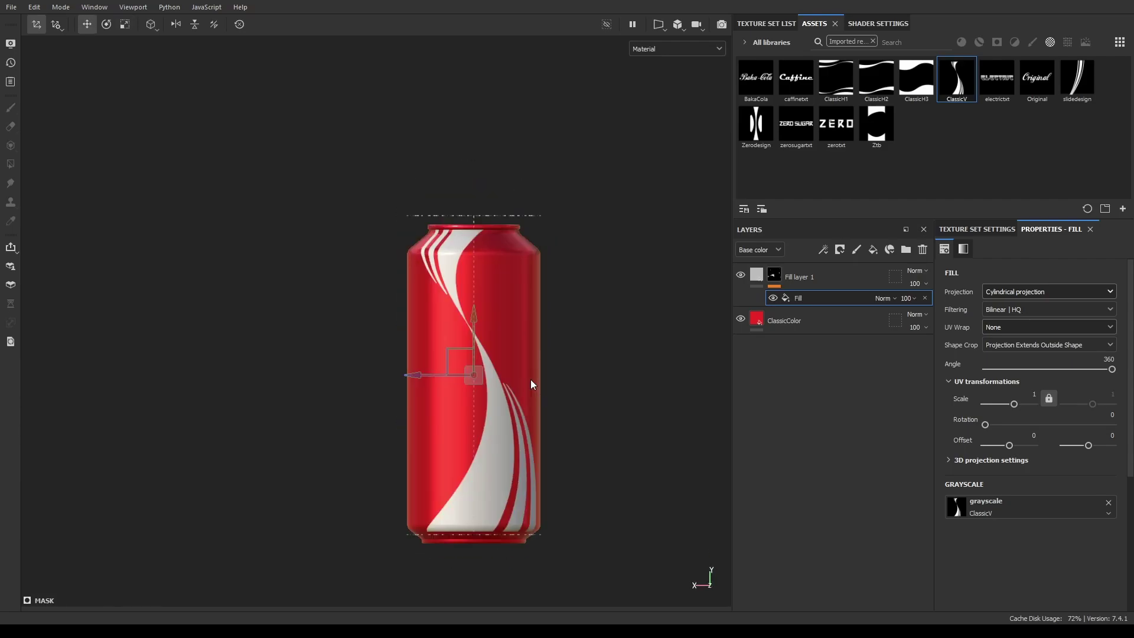
{"action": "key", "text": "w"}
{"action": "left_click", "coordinate": [800, 278]}
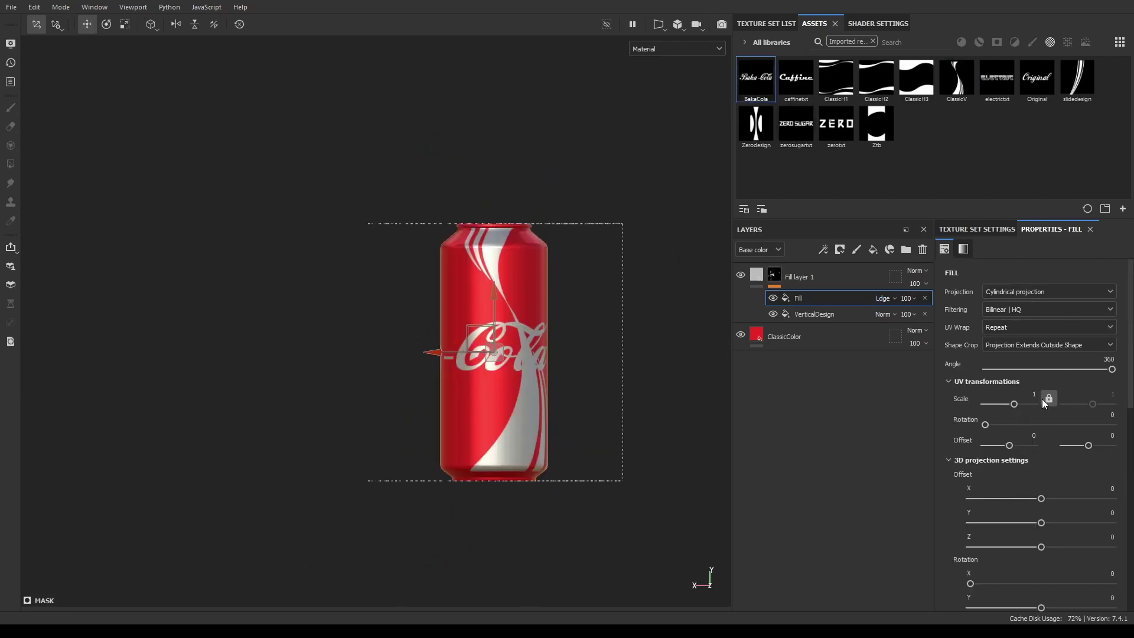
{"action": "scroll", "coordinate": [1044, 402], "scroll_direction": "down", "scroll_amount": 4}
{"action": "key", "text": "e"}
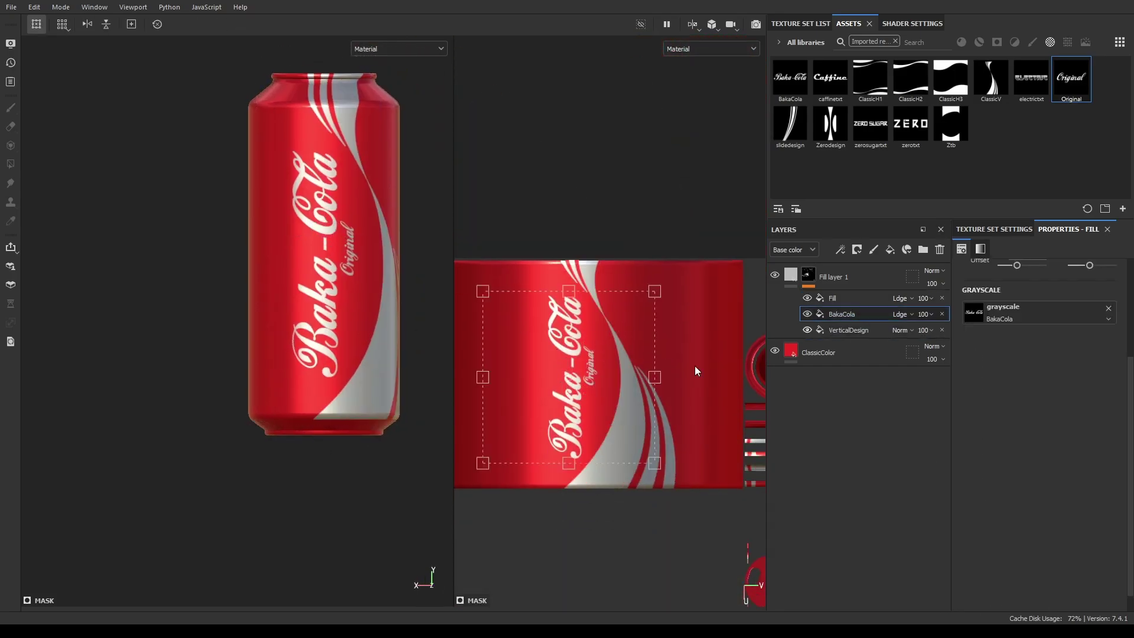
Rename the text fill to 'Original', lower it on the label, and duplicate the VerticalDesign effect.
{"action": "double_click", "coordinate": [836, 299]}
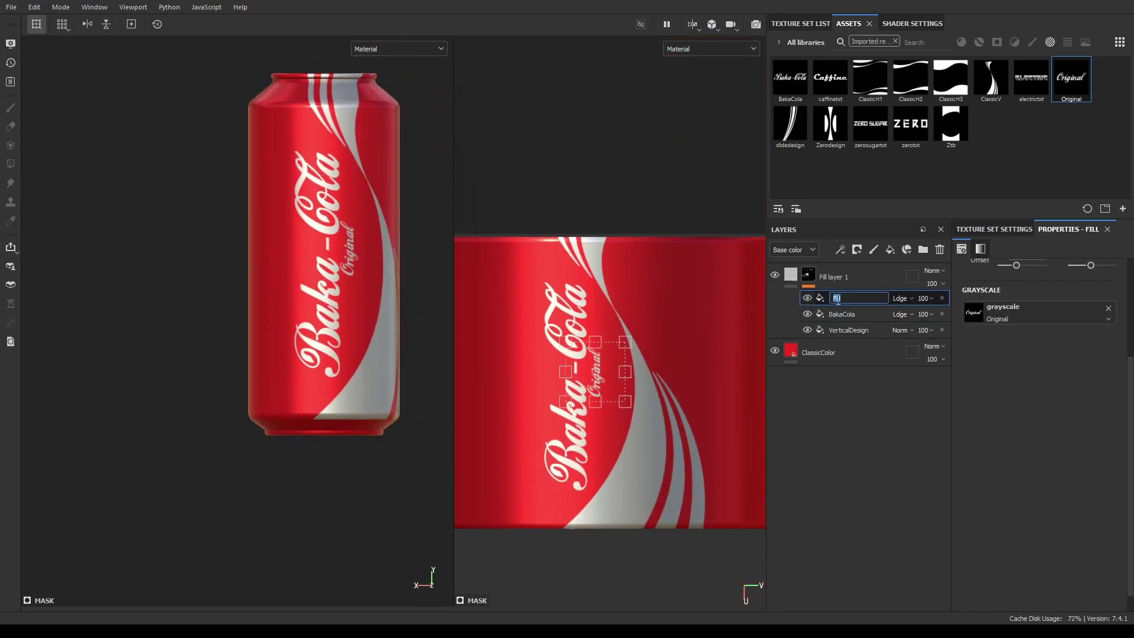
{"action": "type", "text": "ginal"}
{"action": "key", "text": "Return"}
{"action": "mouse_move", "coordinate": [650, 311]}
{"action": "left_mouse_down"}
{"action": "mouse_move", "coordinate": [654, 379]}
{"action": "mouse_move", "coordinate": [650, 317]}
{"action": "left_mouse_up"}
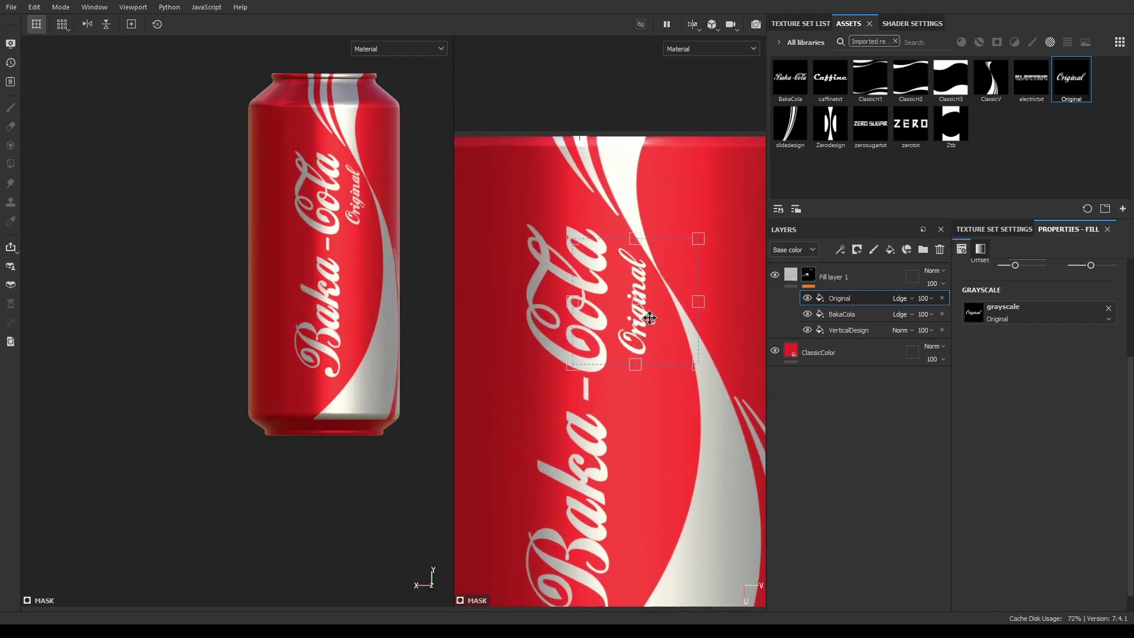
{"action": "left_click_drag", "start_coordinate": [331, 248], "coordinate": [295, 195], "text": "alt"}
{"action": "left_click", "coordinate": [881, 329]}
{"action": "key", "text": "ctrl+d"}
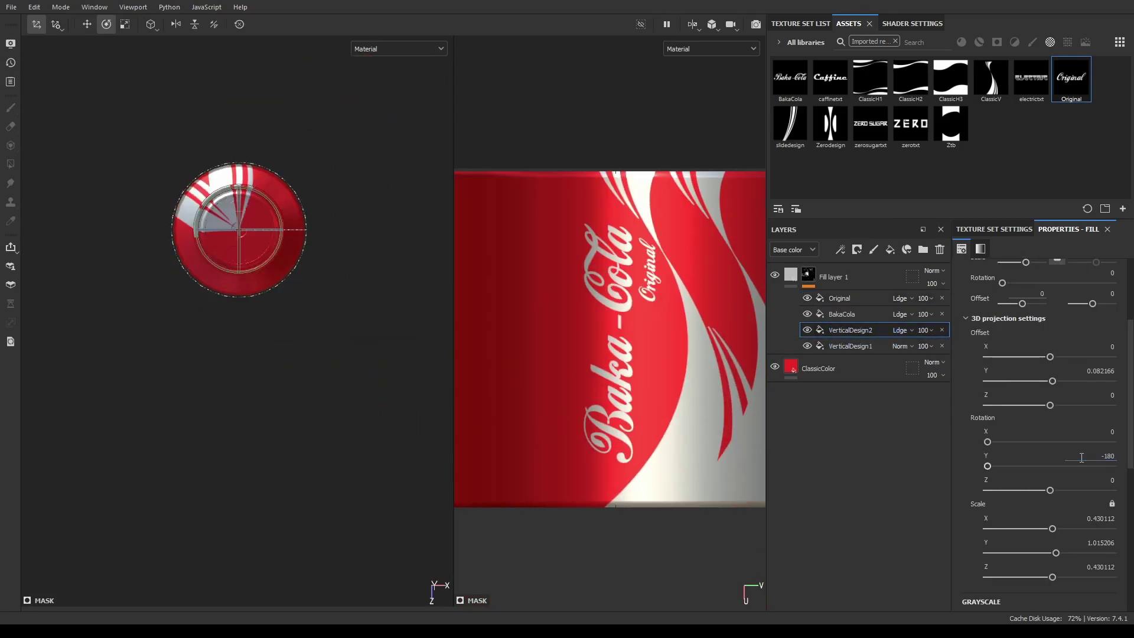
{"action": "left_click_drag", "start_coordinate": [266, 283], "coordinate": [208, 499], "text": "alt"}
Create the Designs&Texts folder with a filled mask and rename the swirl layer to MainPattern.
{"action": "left_click", "coordinate": [923, 249]}
{"action": "type", "text": "De"}
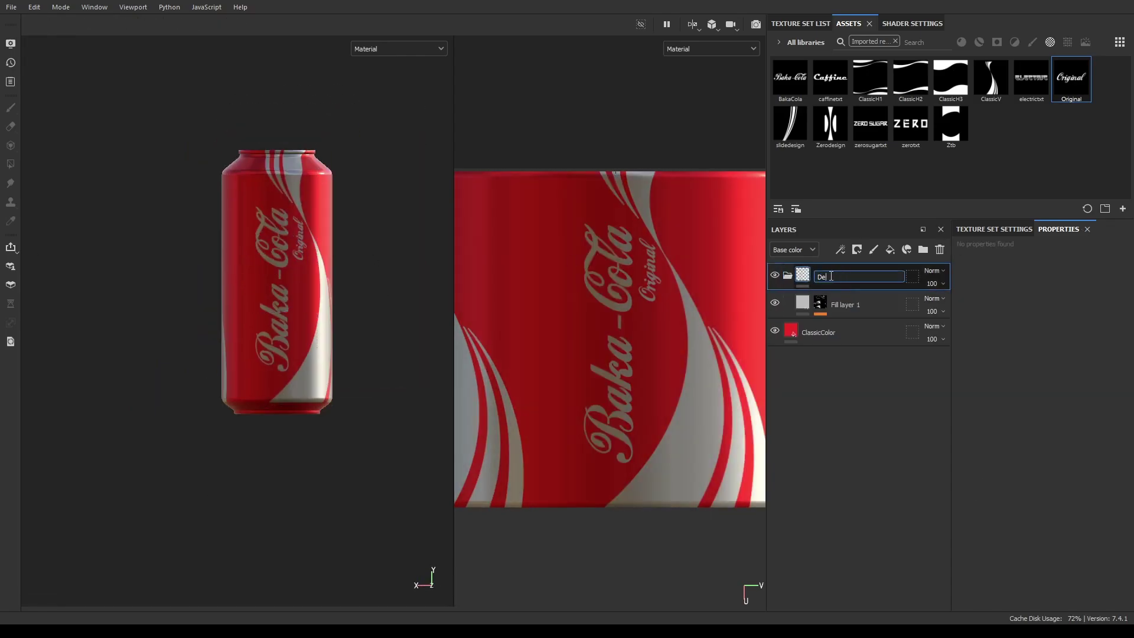
{"action": "type", "text": "4f"}
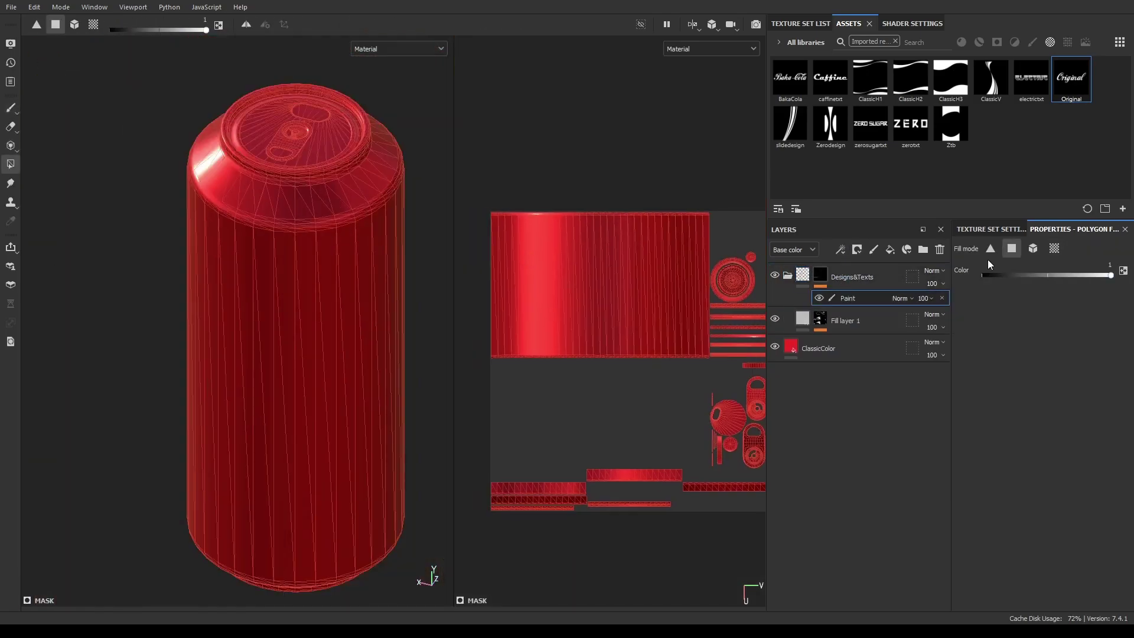
{"action": "left_click", "coordinate": [320, 162]}
{"action": "left_click_drag", "start_coordinate": [318, 228], "coordinate": [339, 294], "text": "alt"}
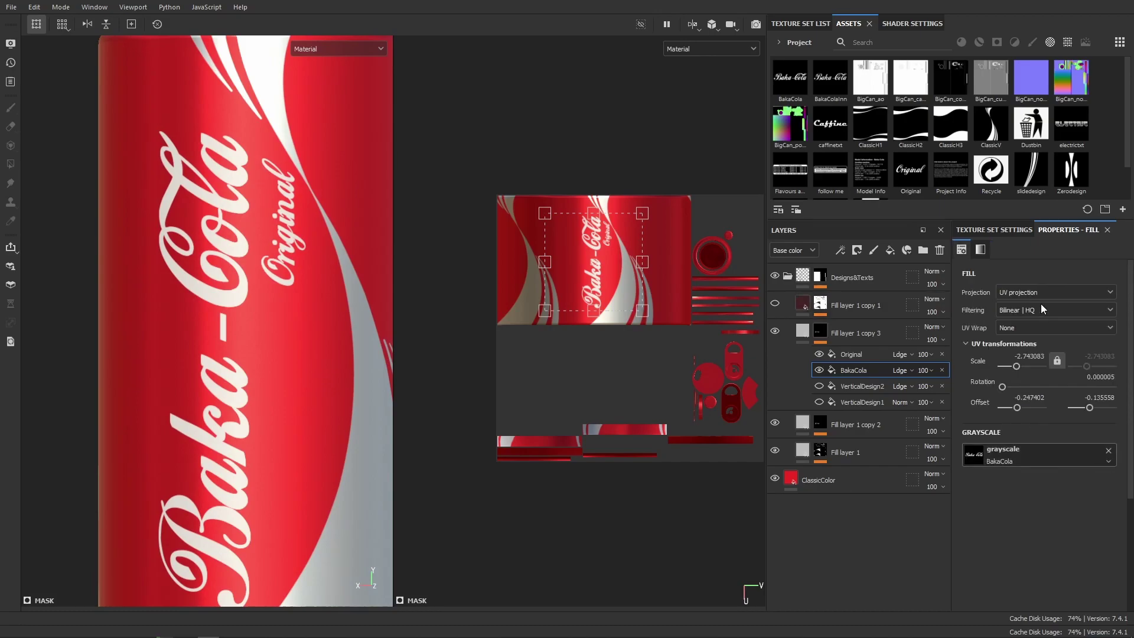
{"action": "scroll", "coordinate": [374, 311], "scroll_direction": "up", "scroll_amount": 3}
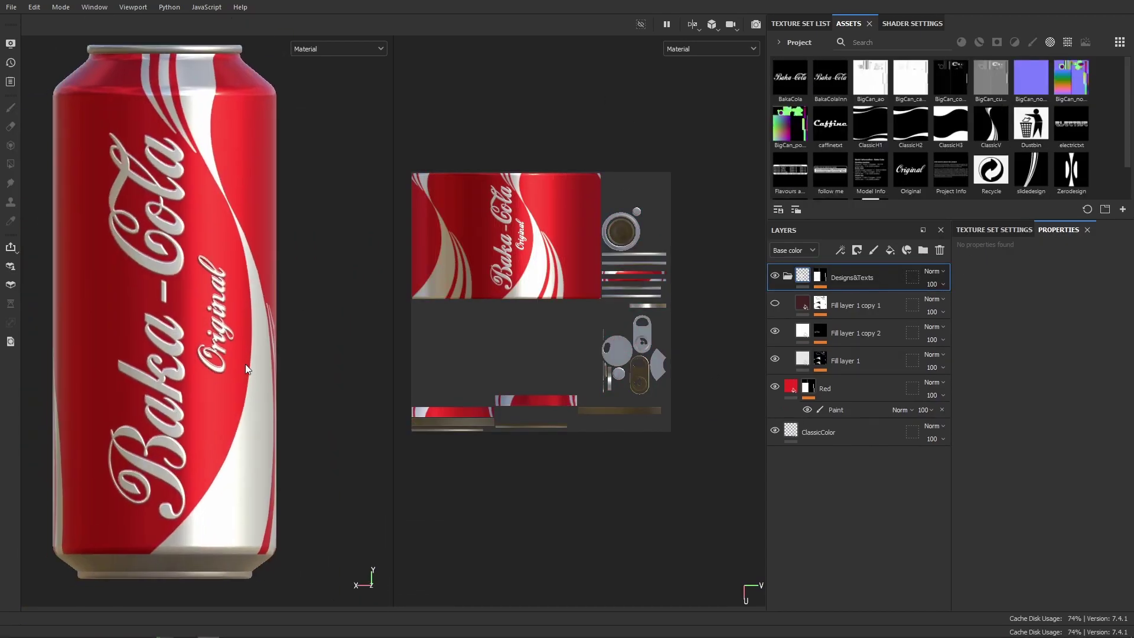
{"action": "double_click", "coordinate": [843, 333]}
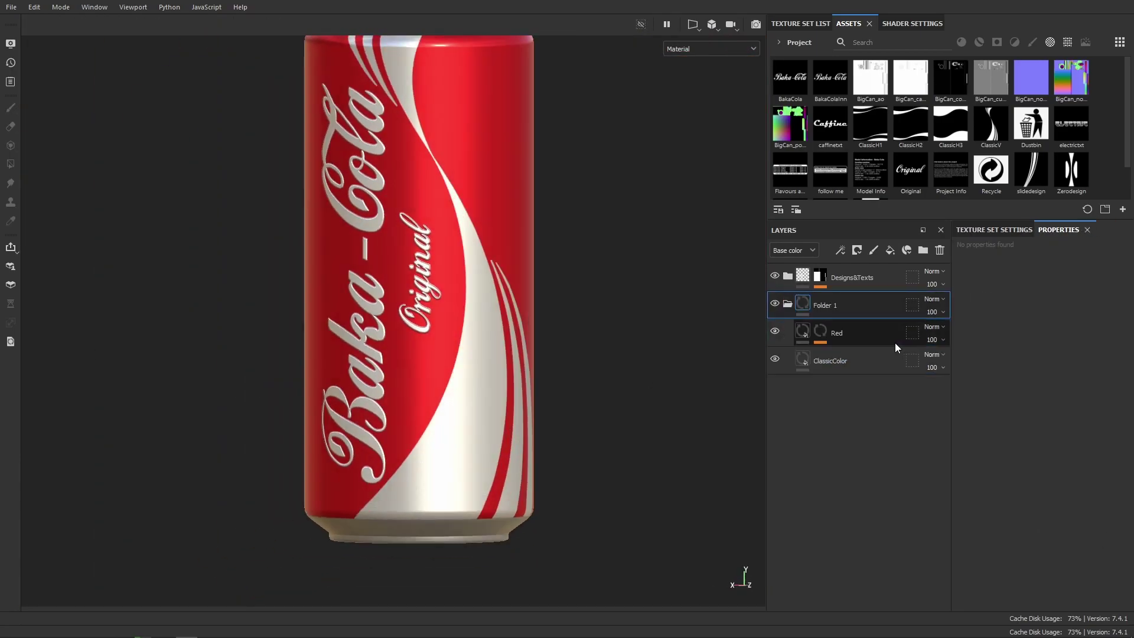
{"action": "left_click", "coordinate": [789, 277]}
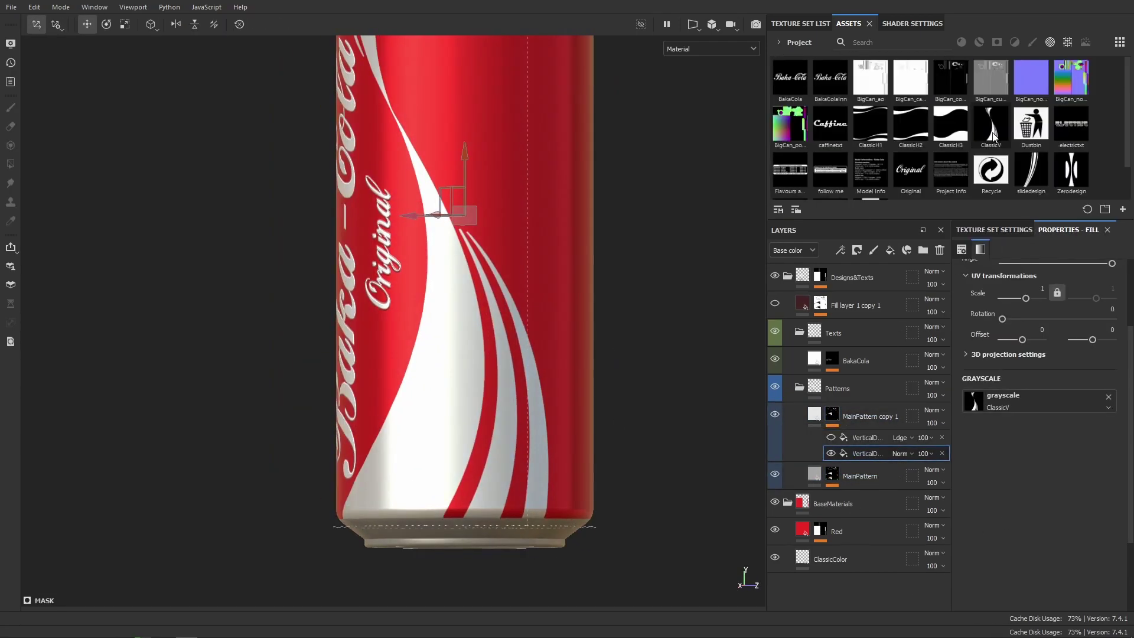
Rename the duplicated MainPattern layer, preview the base colour channel, and select the vertical pattern mask.
{"action": "scroll", "coordinate": [994, 137], "scroll_direction": "down", "scroll_amount": 1}
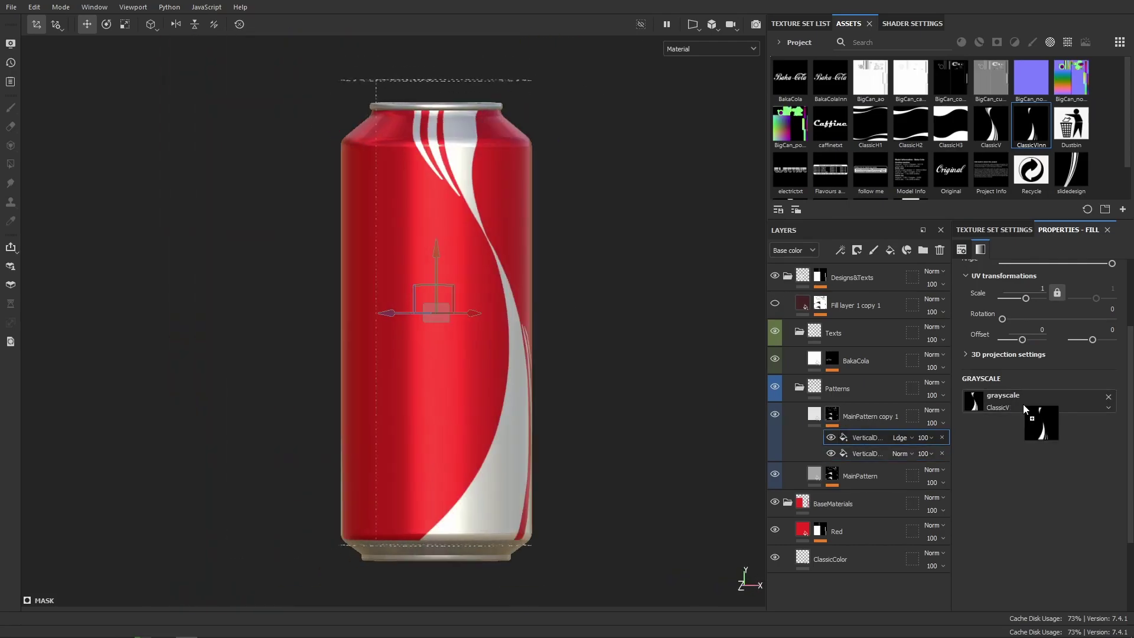
{"action": "double_click", "coordinate": [891, 444]}
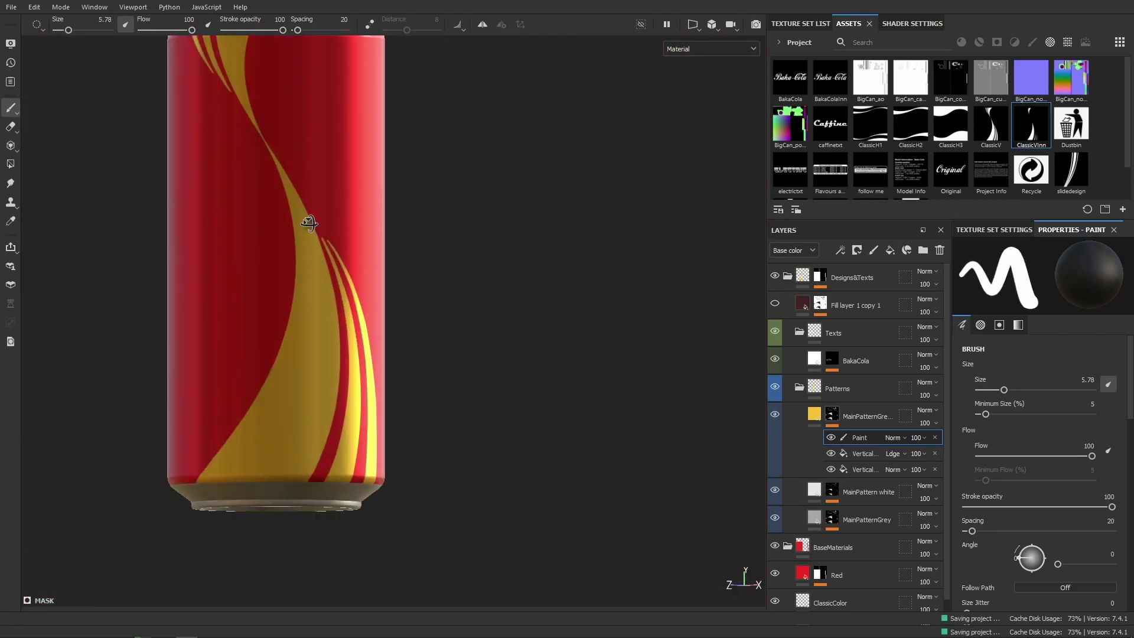
{"action": "key", "text": "c"}
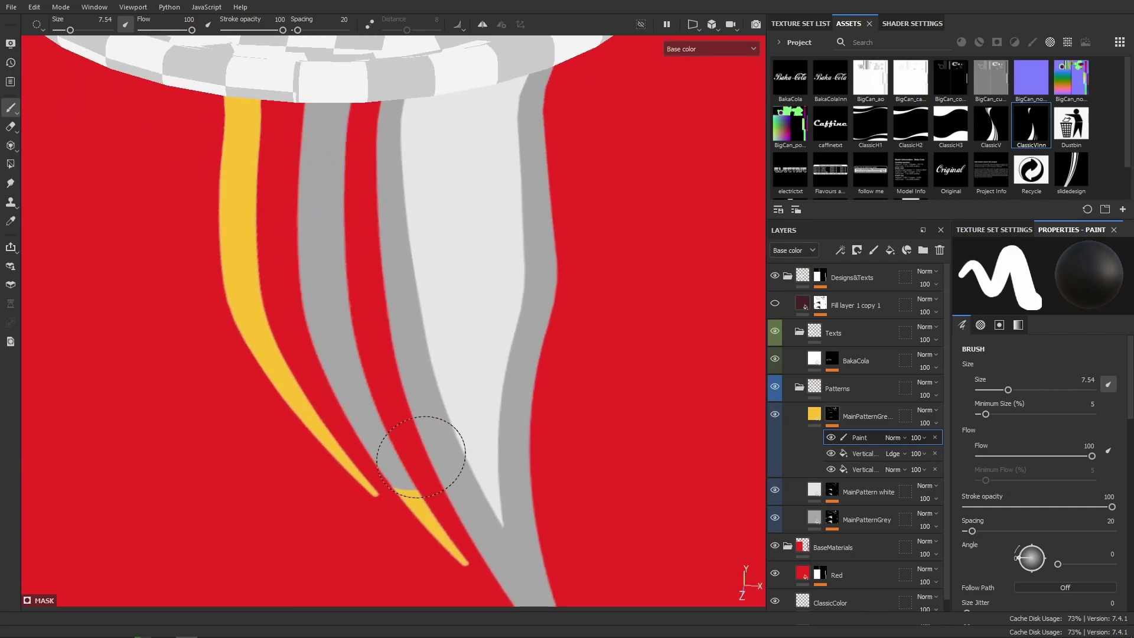
{"action": "key", "text": "m"}
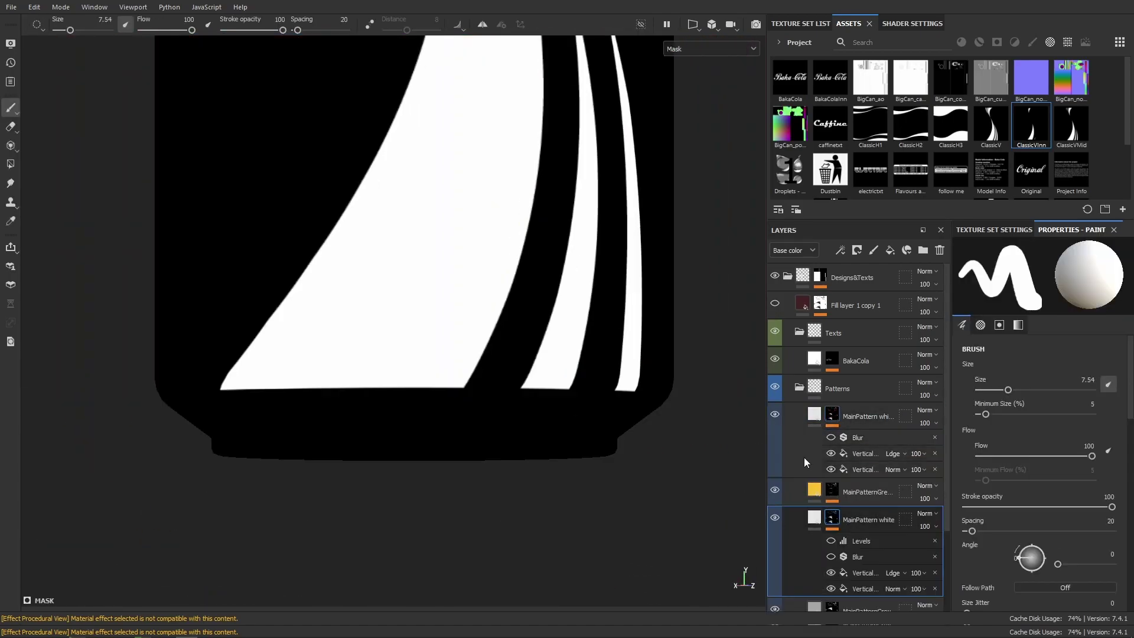
{"action": "left_click", "coordinate": [862, 453]}
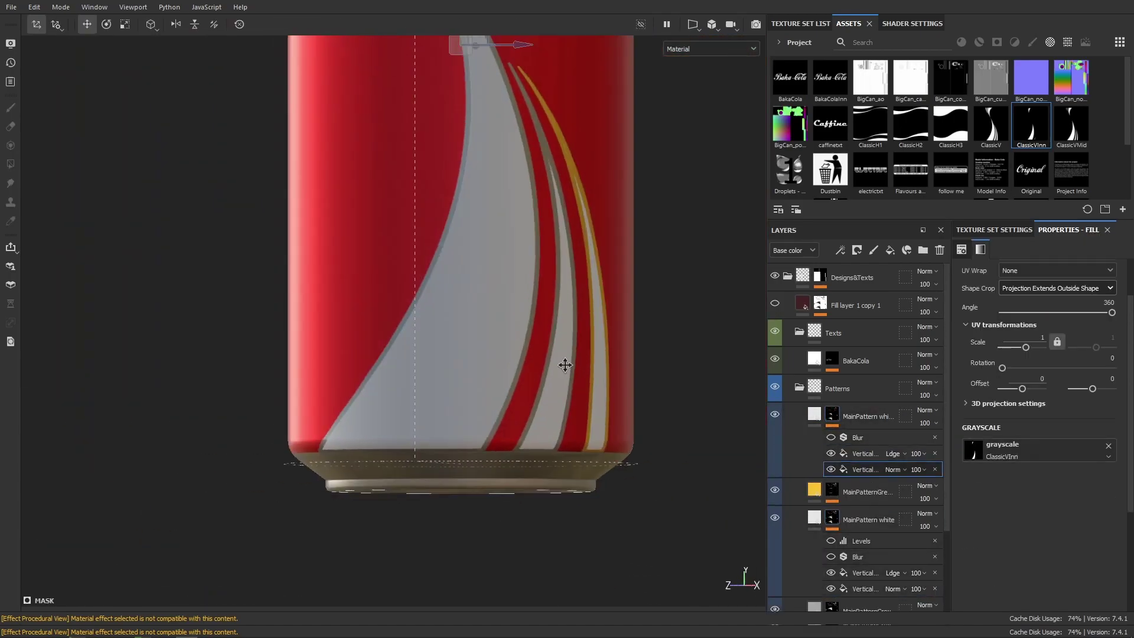
{"action": "left_click_drag", "start_coordinate": [638, 457], "coordinate": [345, 393], "text": "alt"}
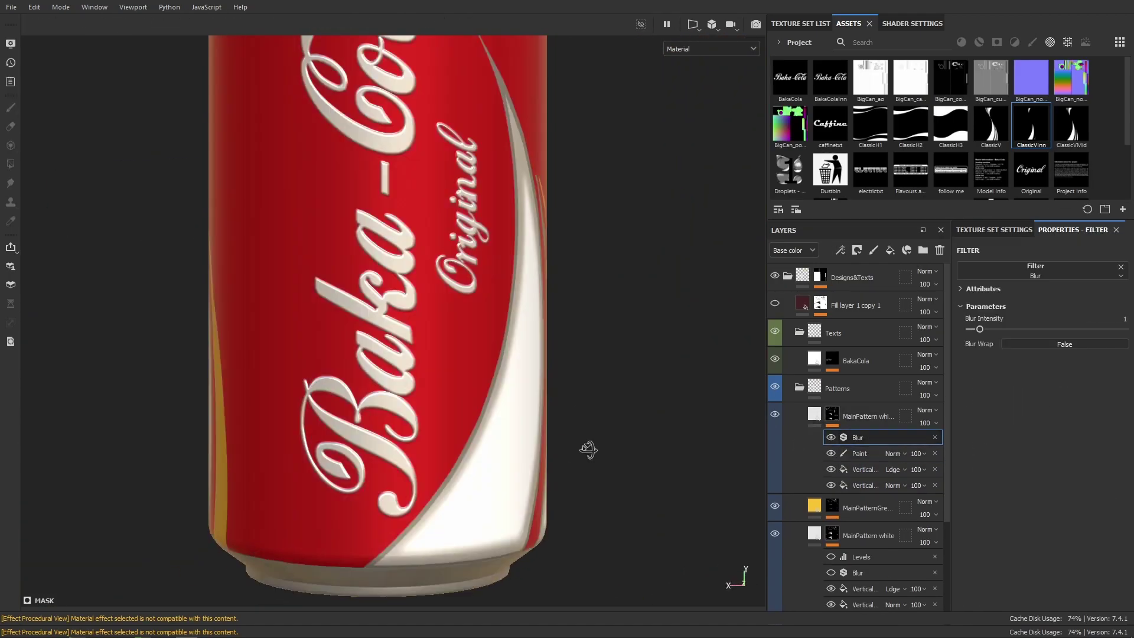
{"action": "left_click", "coordinate": [814, 414]}
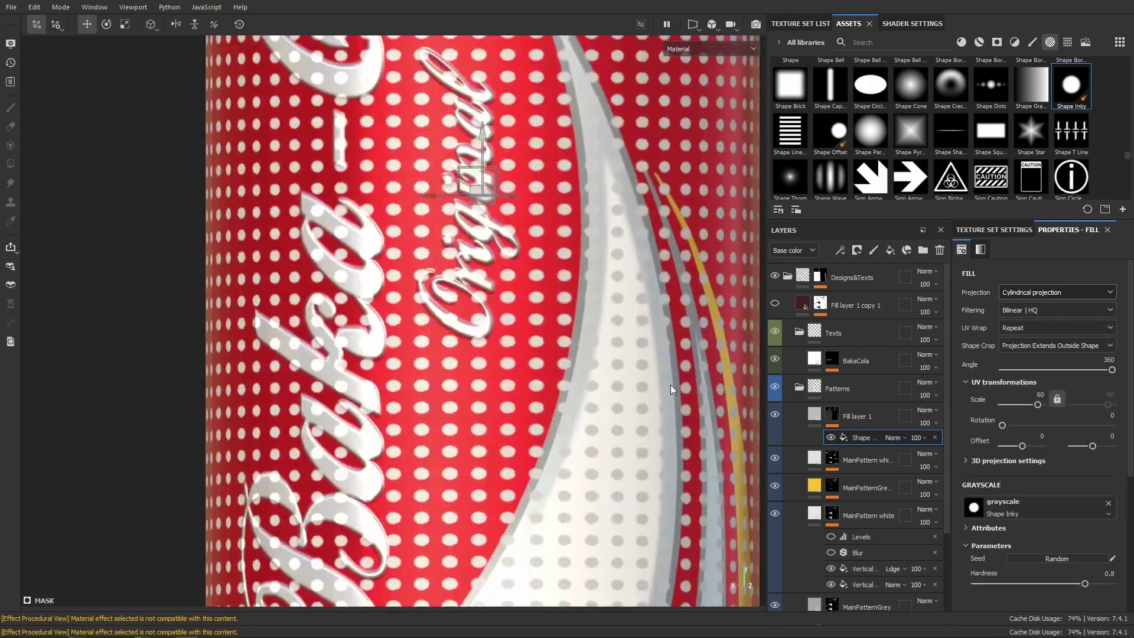
Duplicate the blur effect on the white swoosh layer.
{"action": "scroll", "coordinate": [1044, 474], "scroll_direction": "down", "scroll_amount": 5}
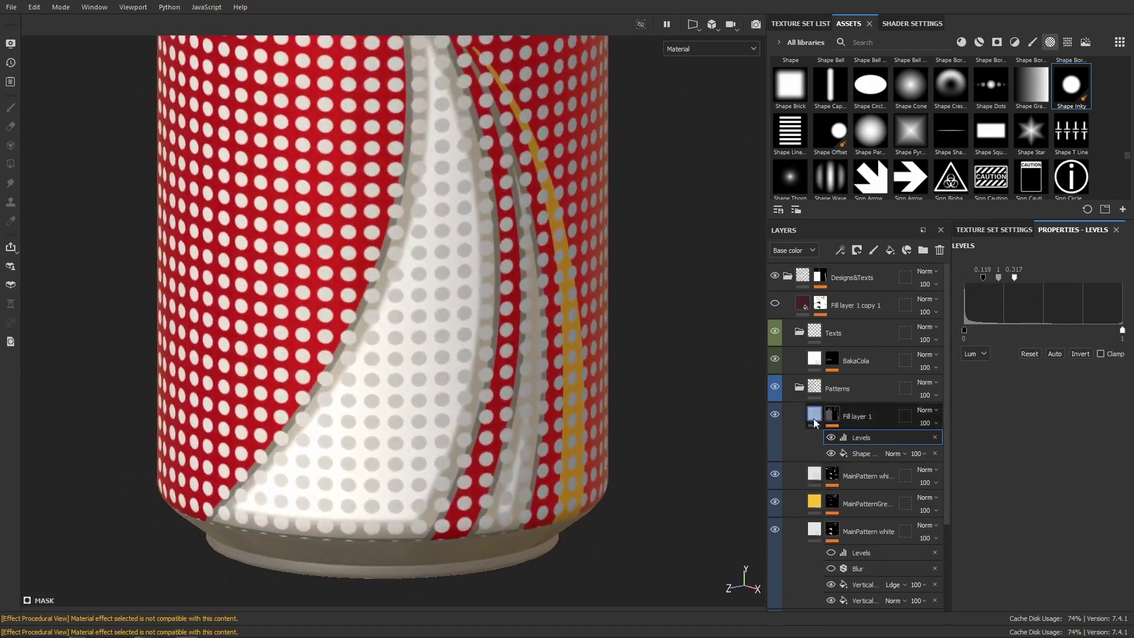
{"action": "left_click", "coordinate": [832, 481]}
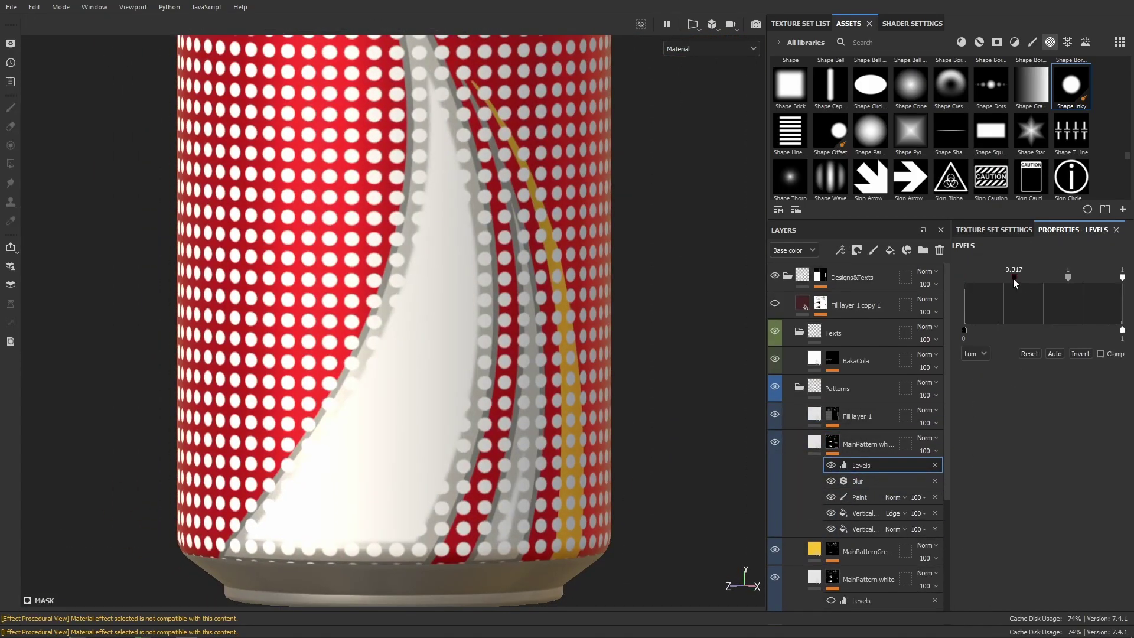
{"action": "left_click", "coordinate": [884, 481]}
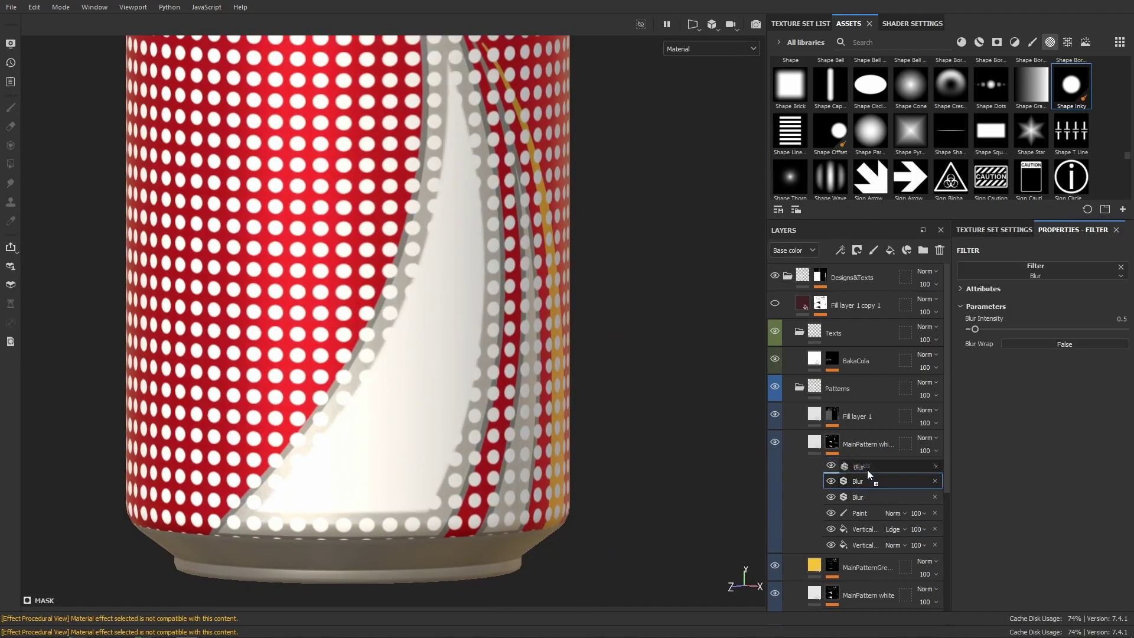
{"action": "key", "text": "ctrl+d"}
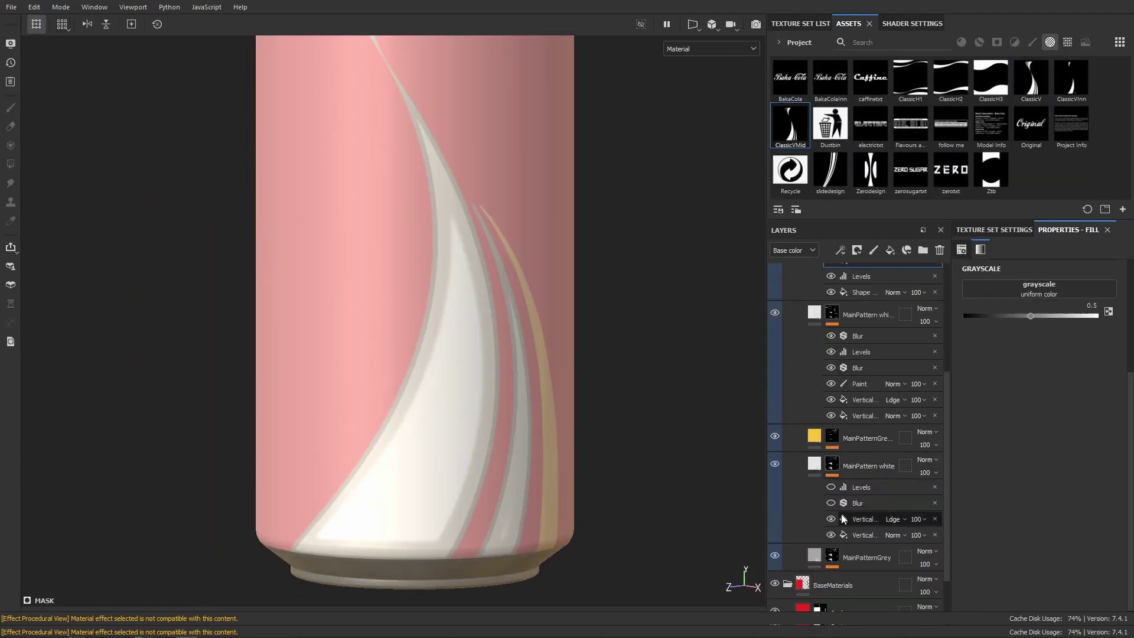
{"action": "scroll", "coordinate": [888, 421], "scroll_direction": "down", "scroll_amount": 1}
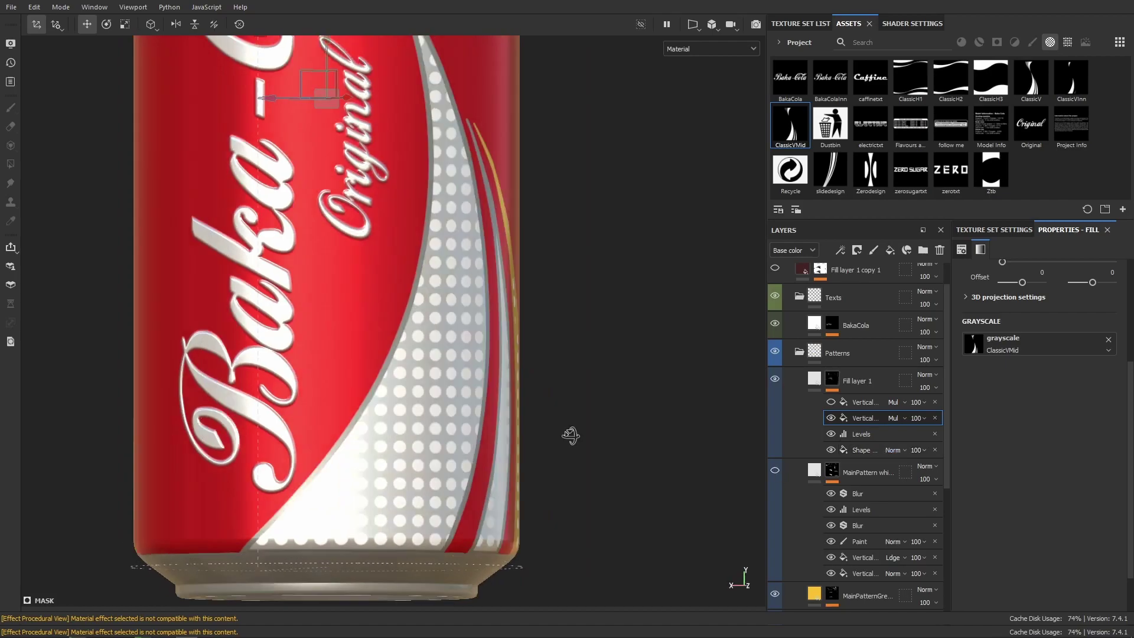
{"action": "mouse_move", "coordinate": [569, 433]}
{"action": "left_mouse_down", "text": "alt"}
{"action": "mouse_move", "coordinate": [749, 410]}
{"action": "mouse_move", "coordinate": [544, 413]}
{"action": "left_mouse_up", "text": "alt"}
Set the vertical mask to Multiply on the dot pattern and group it into a DotPatterns folder.
{"action": "left_click", "coordinate": [864, 402]}
{"action": "scroll", "coordinate": [893, 402], "scroll_direction": "down", "scroll_amount": 5}
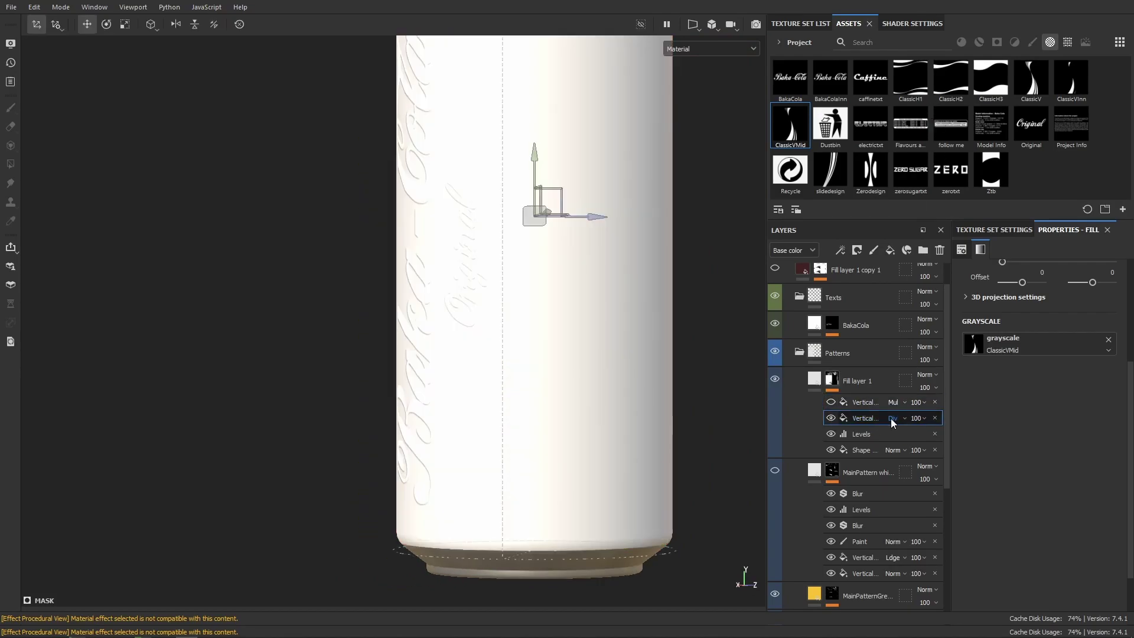
{"action": "scroll", "coordinate": [893, 421], "scroll_direction": "down", "scroll_amount": 6}
{"action": "left_click_drag", "start_coordinate": [591, 437], "coordinate": [737, 443], "text": "alt"}
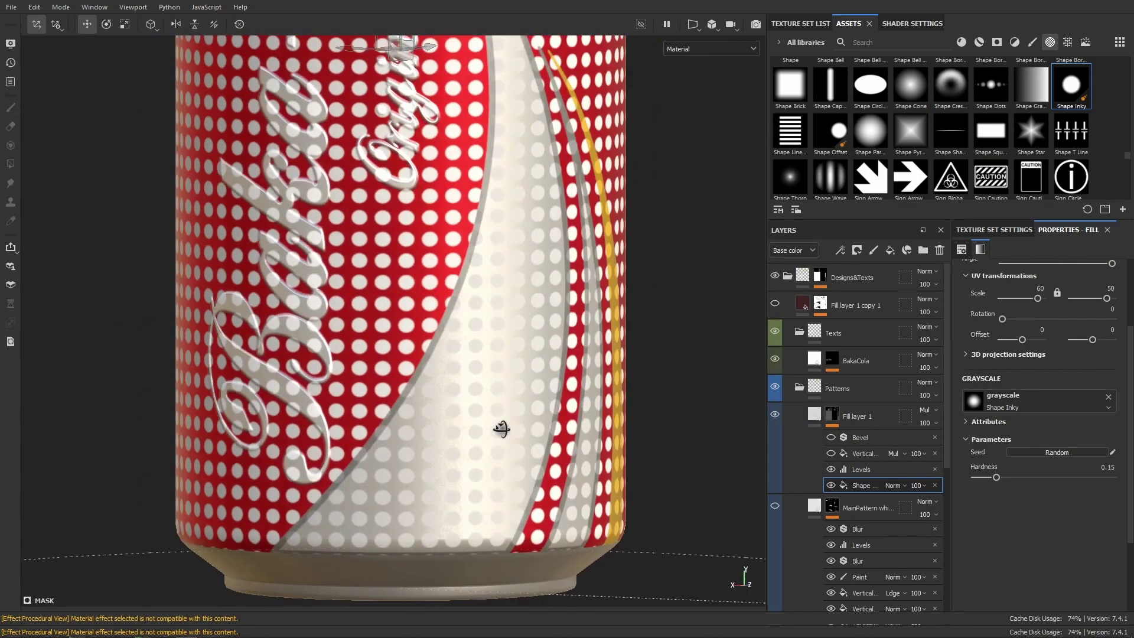
{"action": "scroll", "coordinate": [587, 336], "scroll_direction": "down", "scroll_amount": 5}
{"action": "key", "text": "ctrl+g"}
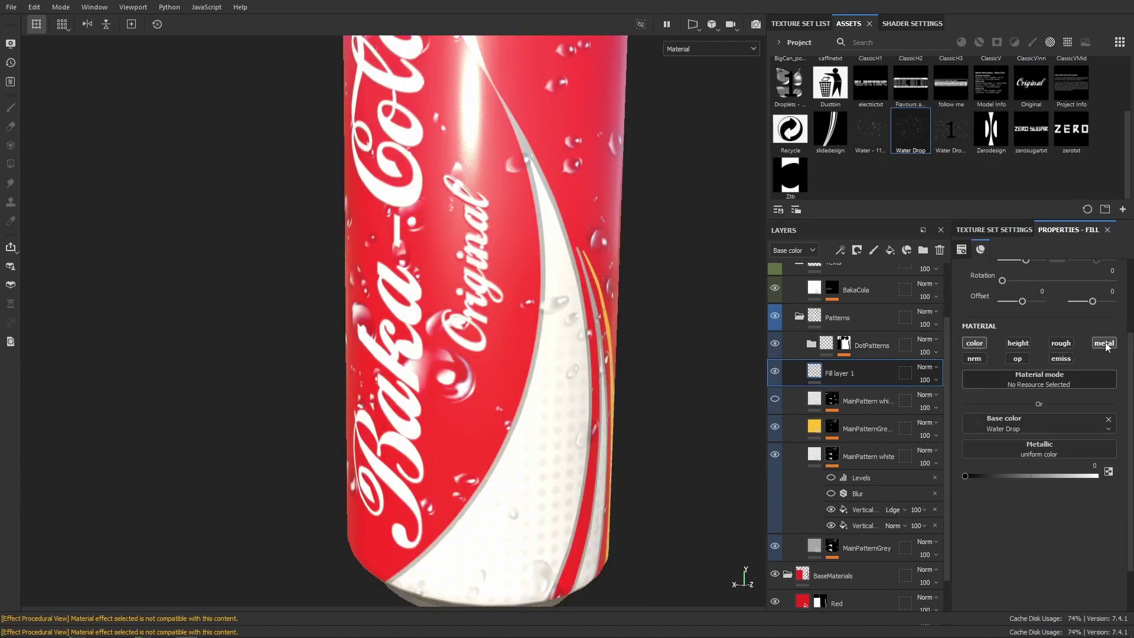
Apply the Water Drop image as a fill colour and place the fill above the Texts folder.
{"action": "left_click_drag", "start_coordinate": [898, 136], "coordinate": [1039, 421]}
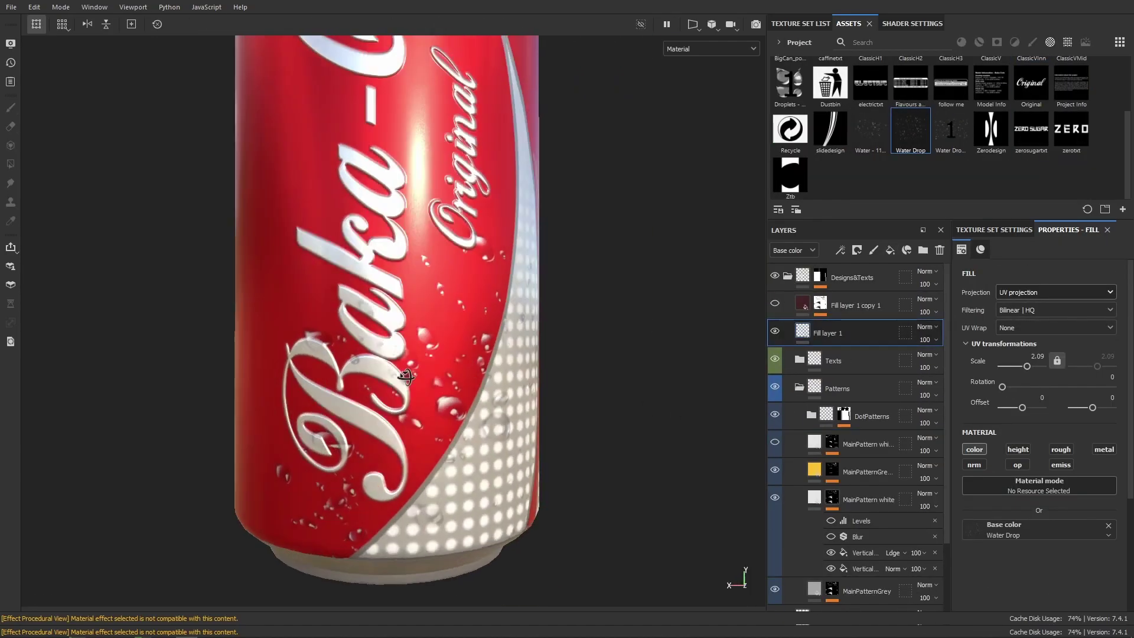
{"action": "left_click_drag", "start_coordinate": [405, 374], "coordinate": [417, 394], "text": "alt"}
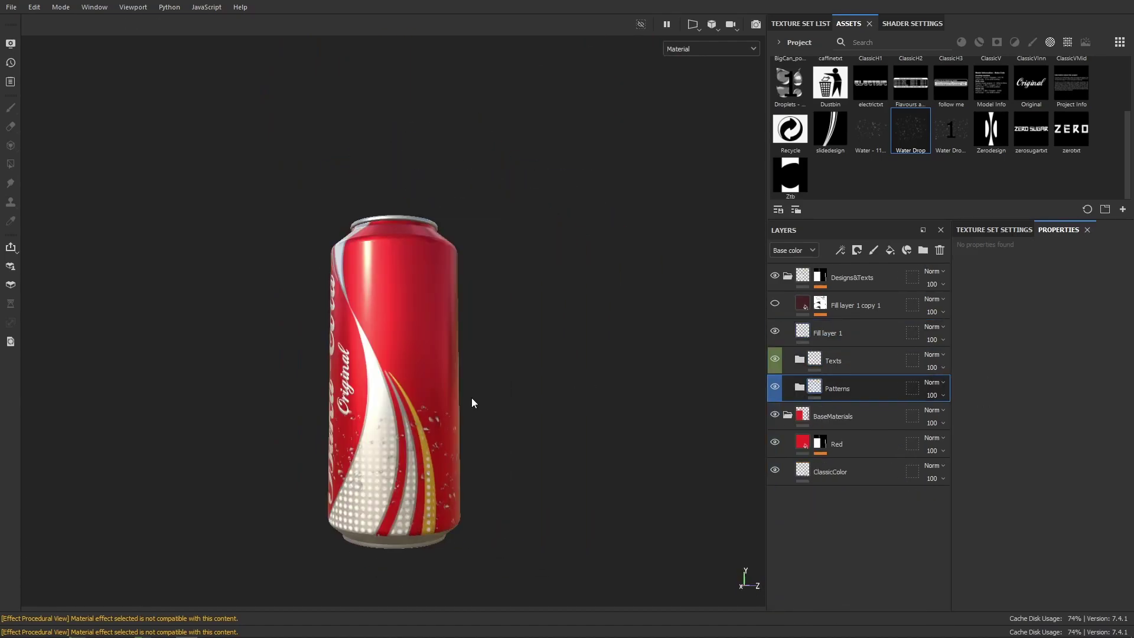
{"action": "left_click", "coordinate": [856, 361]}
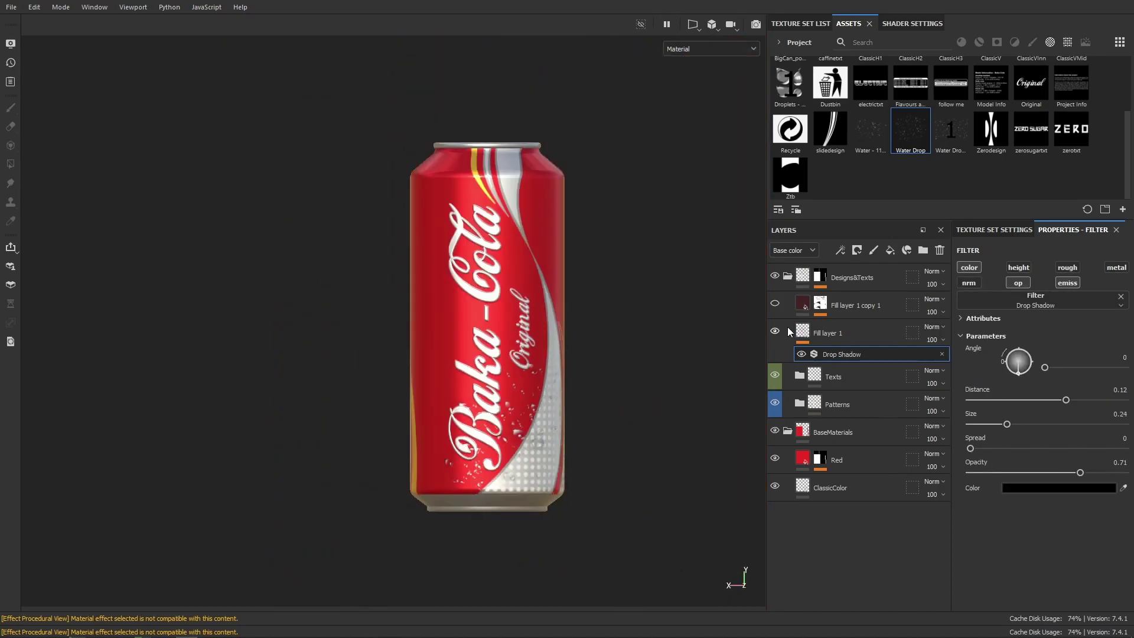
{"action": "key", "text": "ctrl+z"}
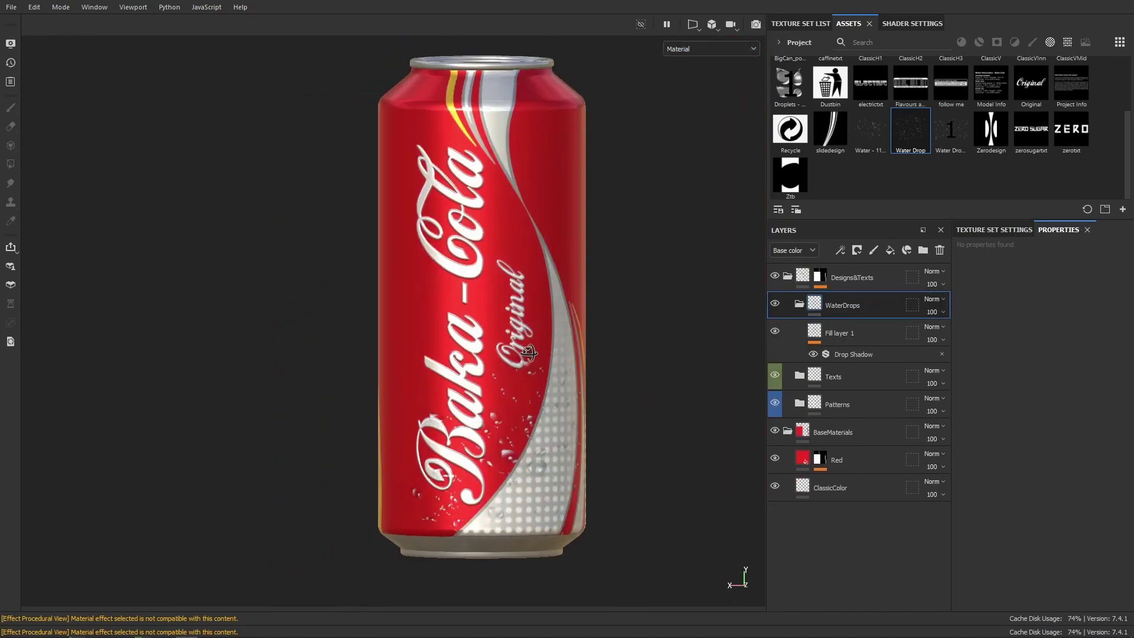
{"action": "key", "text": "F1"}
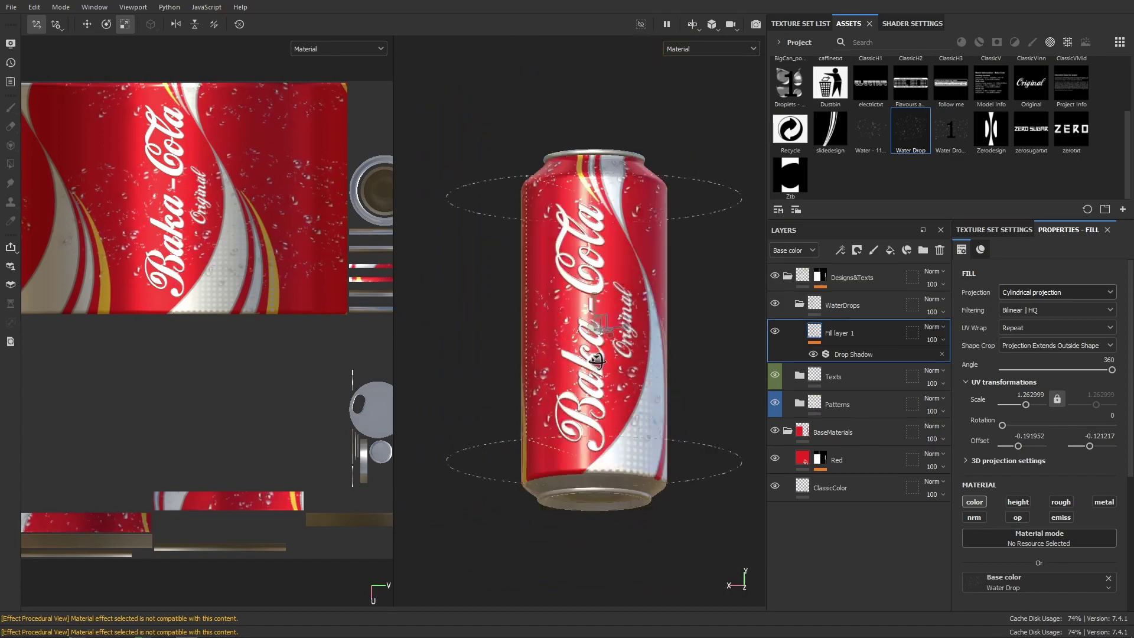
{"action": "key", "text": "w"}
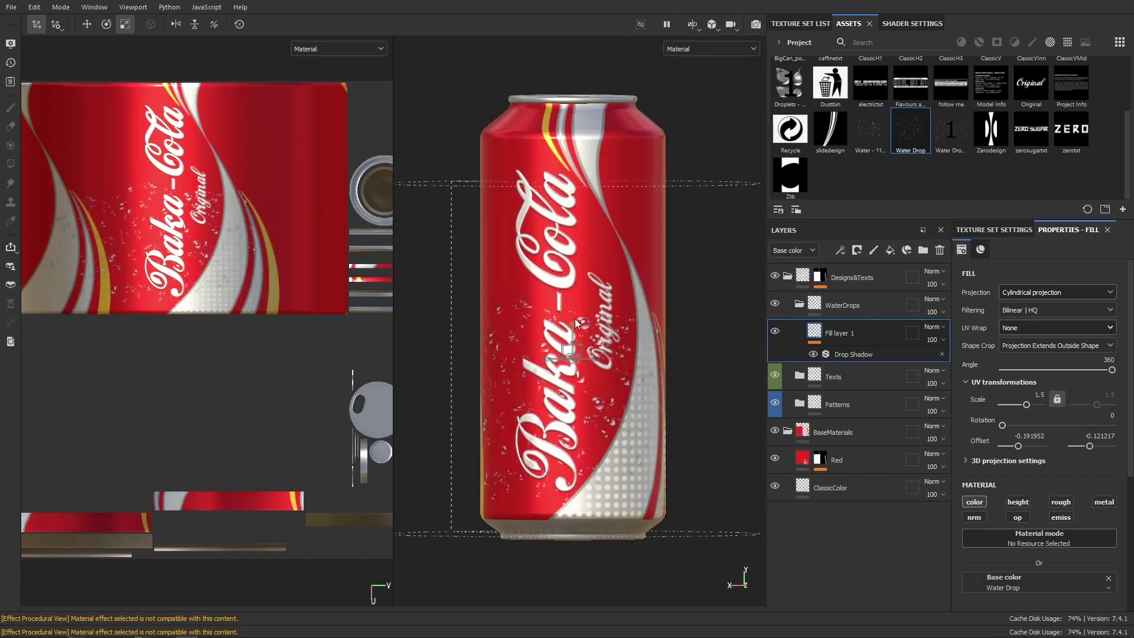
Add a second droplet fill using the other water image, keeping its projection scale at 1.5.
{"action": "left_click", "coordinate": [886, 354]}
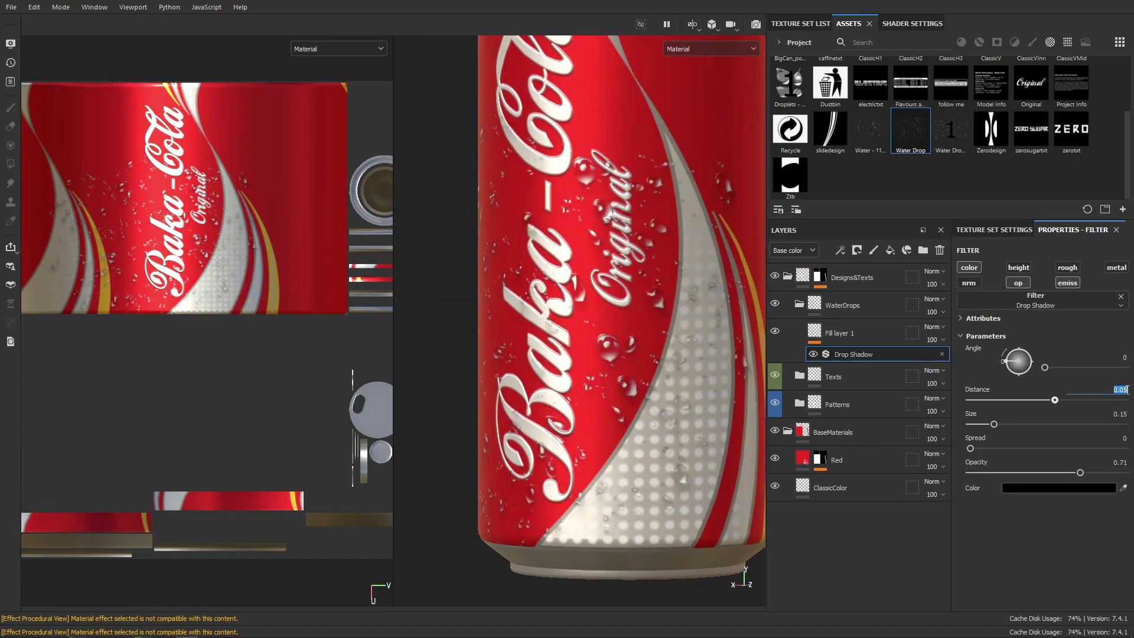
{"action": "left_click_drag", "start_coordinate": [1041, 596], "coordinate": [1039, 585]}
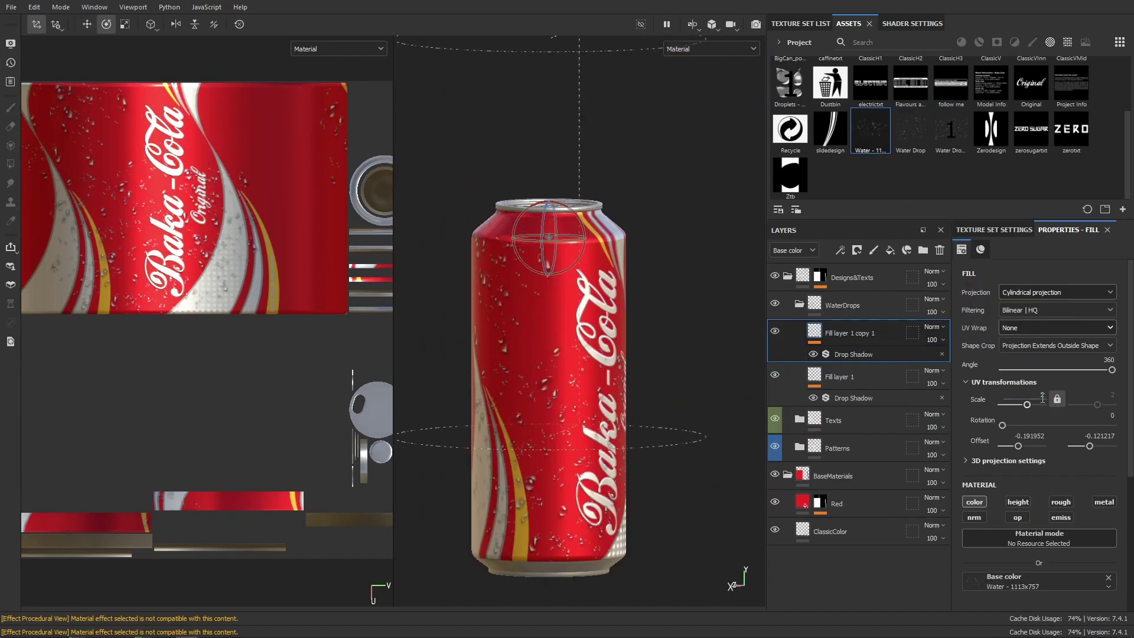
{"action": "left_click", "coordinate": [839, 377]}
{"action": "double_click", "coordinate": [1038, 395]}
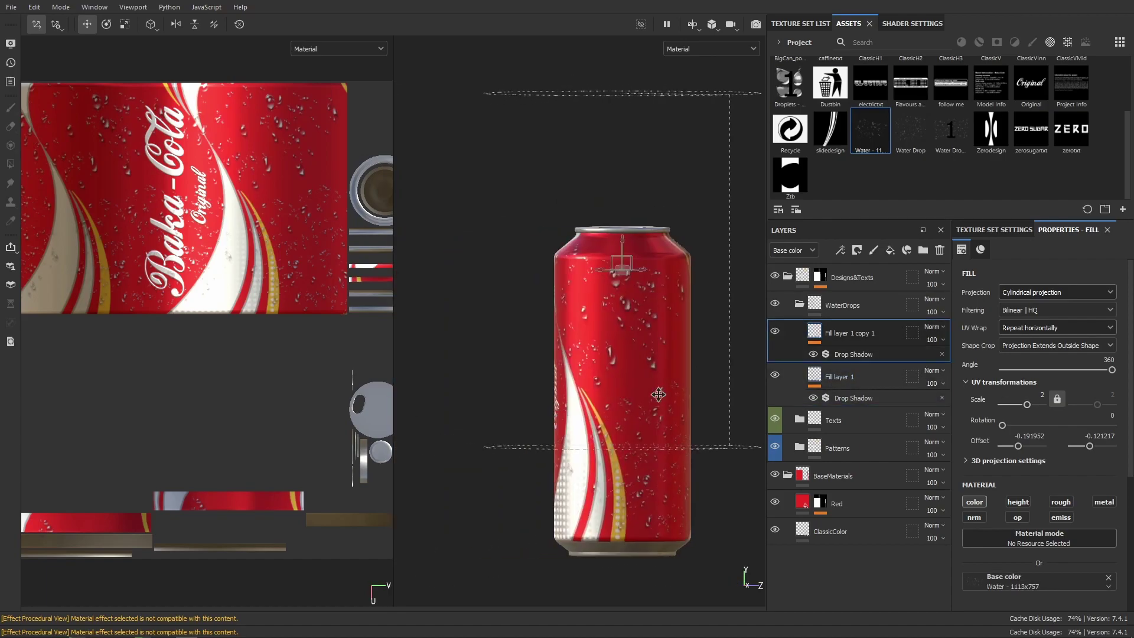
{"action": "left_click_drag", "start_coordinate": [804, 307], "coordinate": [827, 273]}
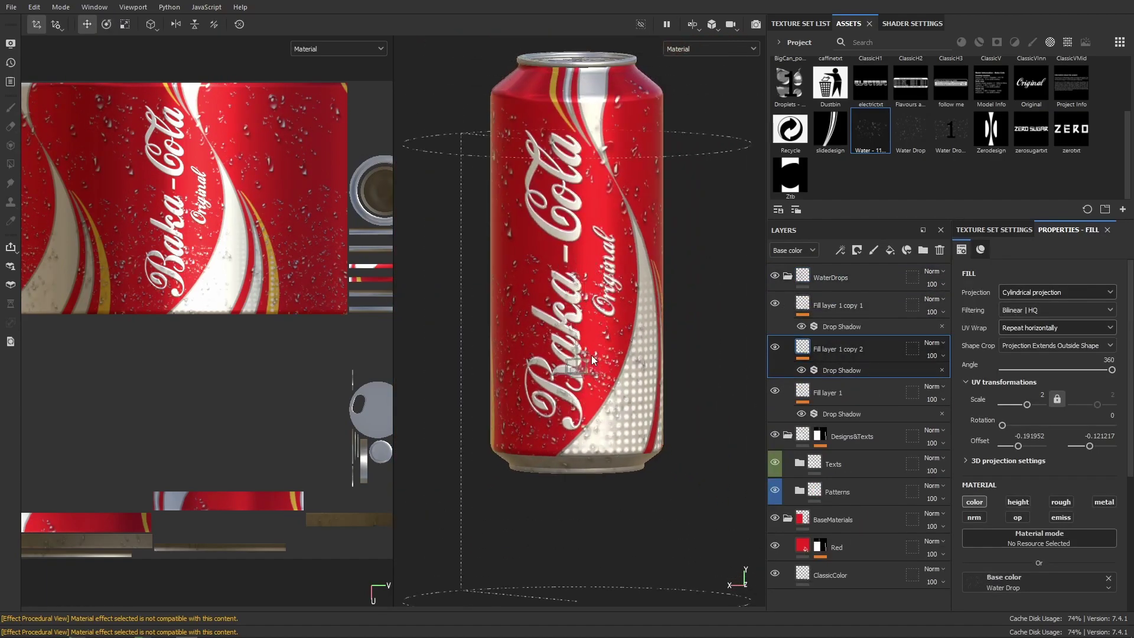
{"action": "scroll", "coordinate": [560, 249], "scroll_direction": "up", "scroll_amount": 3}
{"action": "scroll", "coordinate": [560, 249], "scroll_direction": "down", "scroll_amount": 3}
{"action": "key", "text": "ctrl+z"}
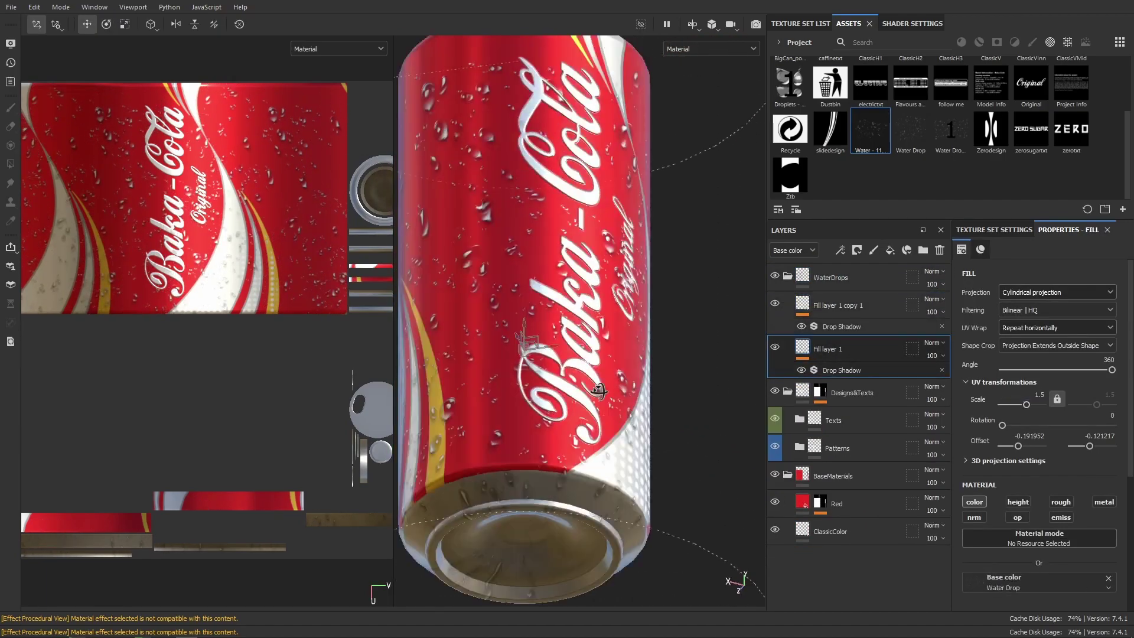
{"action": "left_click_drag", "start_coordinate": [594, 415], "coordinate": [597, 466], "text": "alt"}
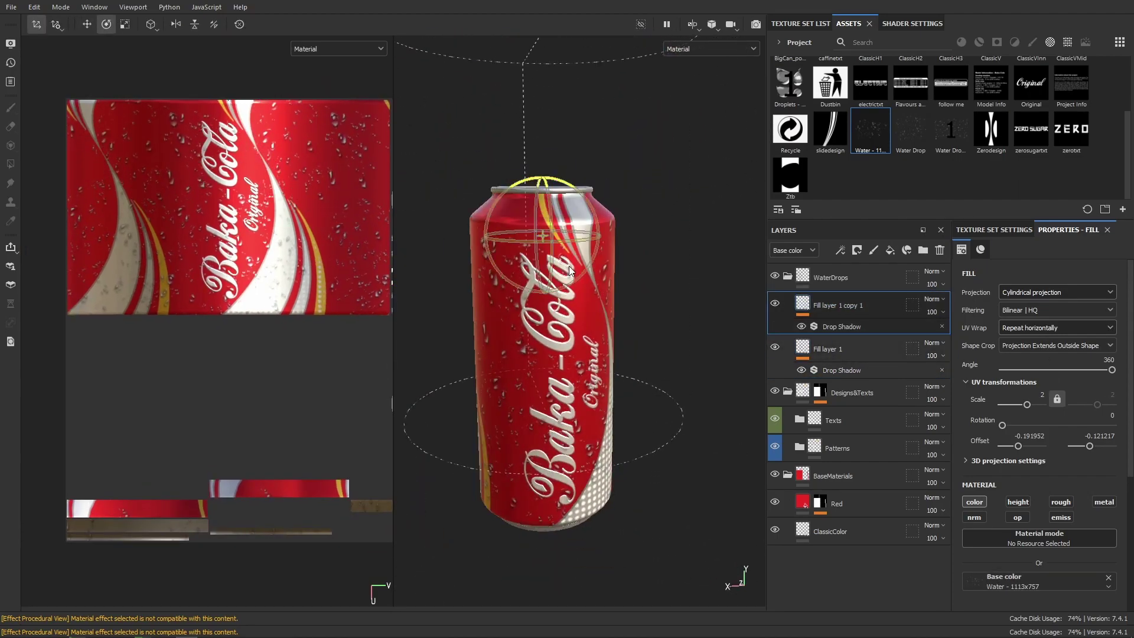
Rename the droplet layer, mask the WaterDrops folder inside Designs&Texts, and add a fill layer to Texts.
{"action": "double_click", "coordinate": [834, 349]}
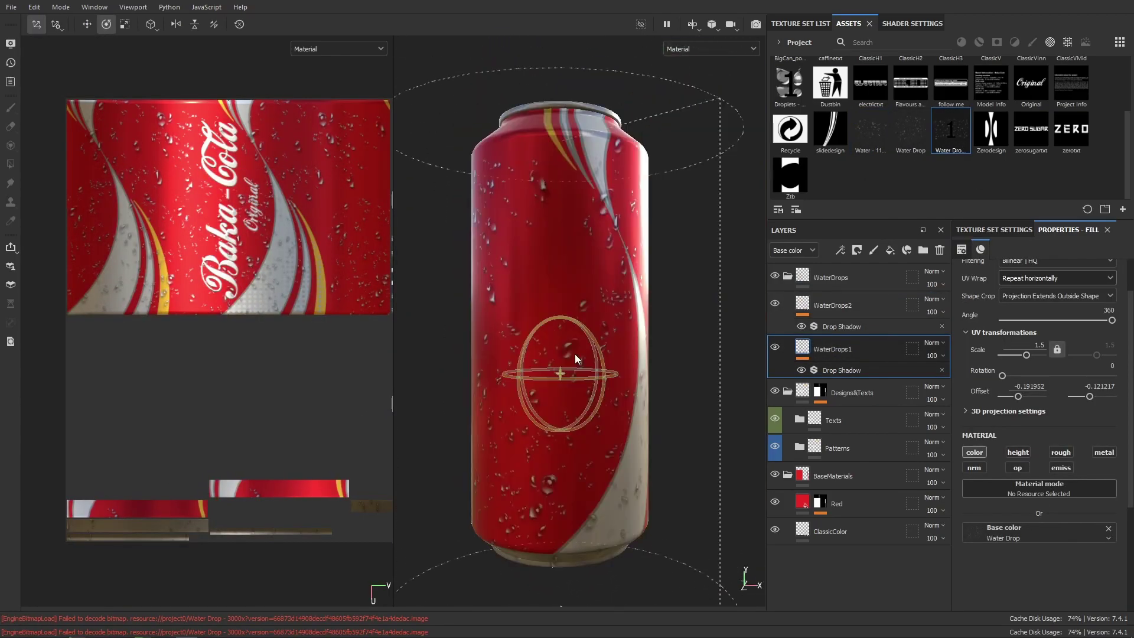
{"action": "left_click", "coordinate": [862, 275]}
{"action": "scroll", "coordinate": [629, 366], "scroll_direction": "down", "scroll_amount": 5}
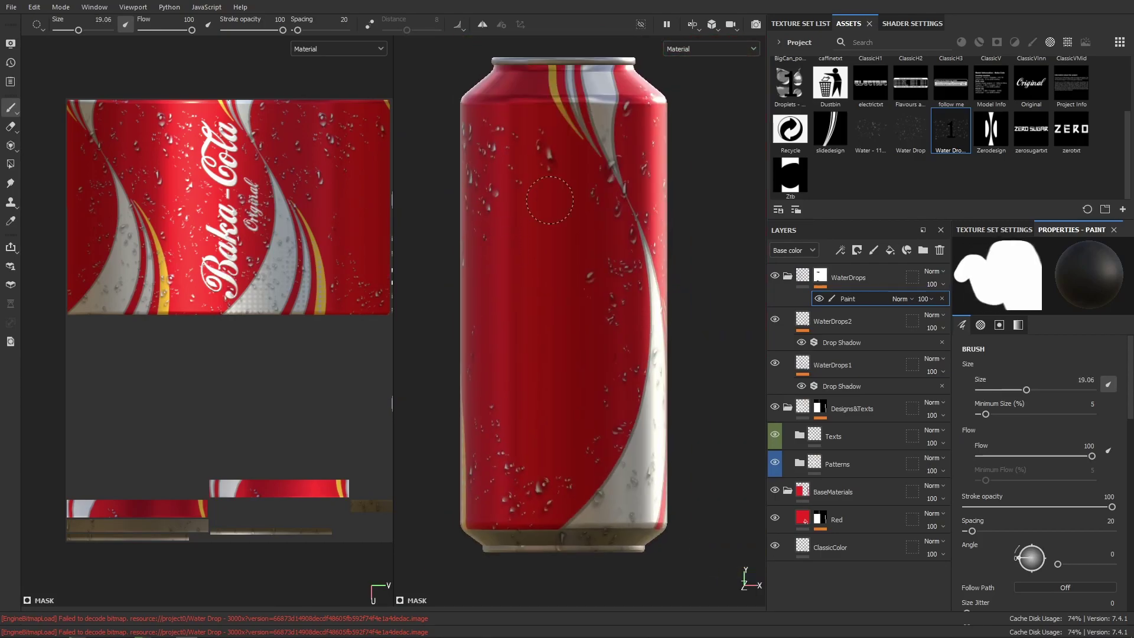
{"action": "scroll", "coordinate": [625, 361], "scroll_direction": "up", "scroll_amount": 5}
{"action": "scroll", "coordinate": [494, 443], "scroll_direction": "down", "scroll_amount": 5}
{"action": "left_click_drag", "start_coordinate": [494, 443], "coordinate": [596, 372], "text": "alt"}
{"action": "scroll", "coordinate": [595, 372], "scroll_direction": "up", "scroll_amount": 4}
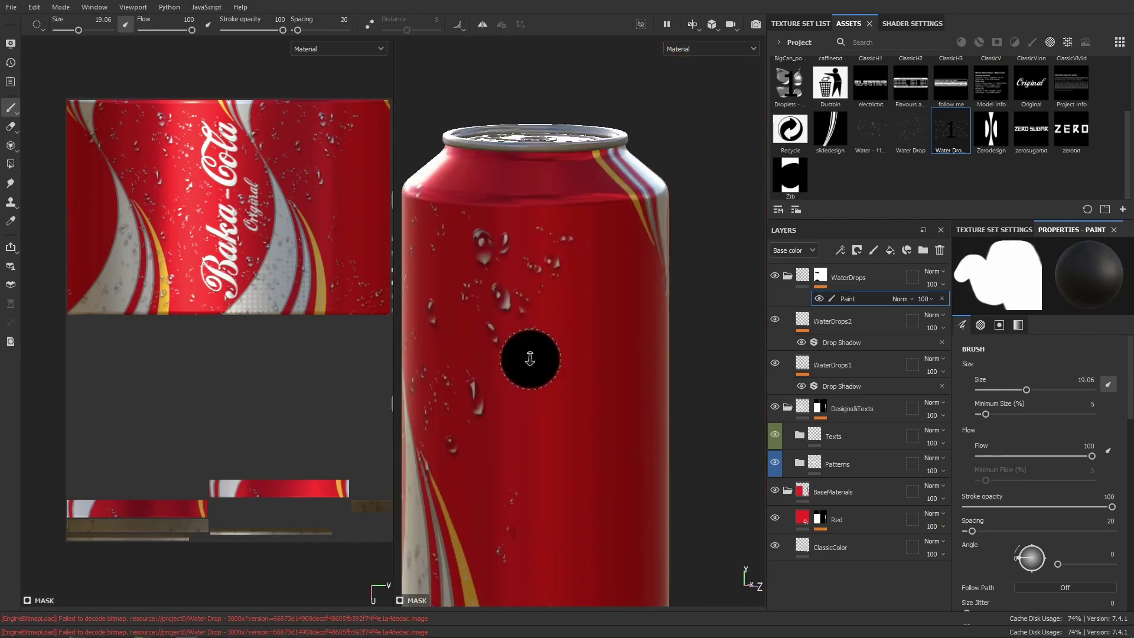
{"action": "scroll", "coordinate": [524, 317], "scroll_direction": "down", "scroll_amount": 5}
{"action": "scroll", "coordinate": [493, 304], "scroll_direction": "up", "scroll_amount": 5}
{"action": "left_click_drag", "start_coordinate": [793, 291], "coordinate": [826, 452]}
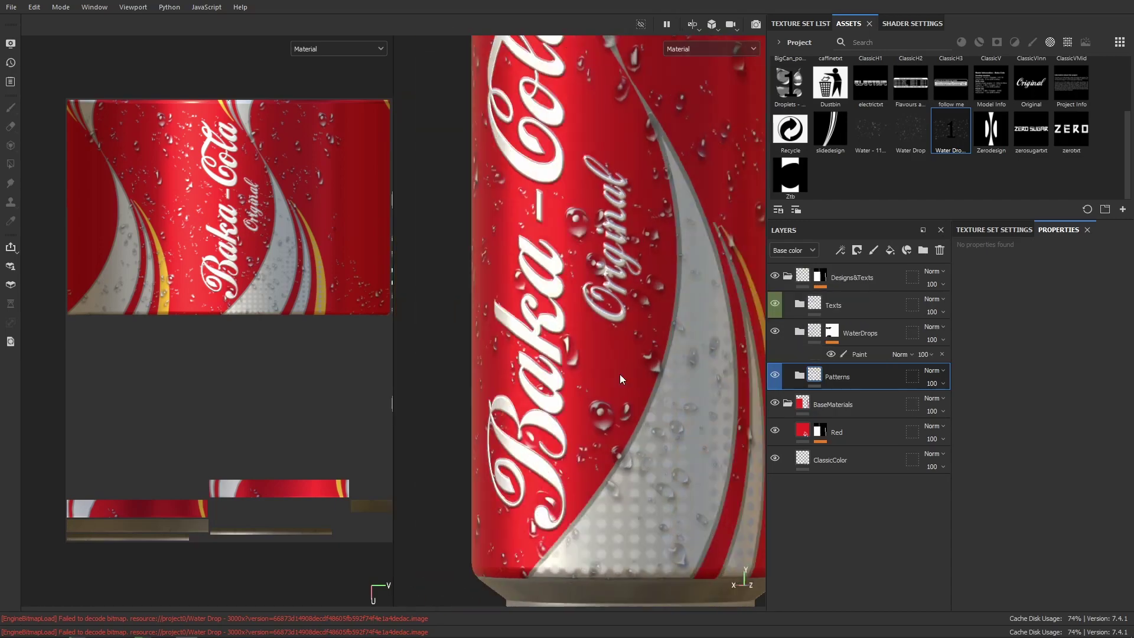
{"action": "left_click", "coordinate": [890, 249]}
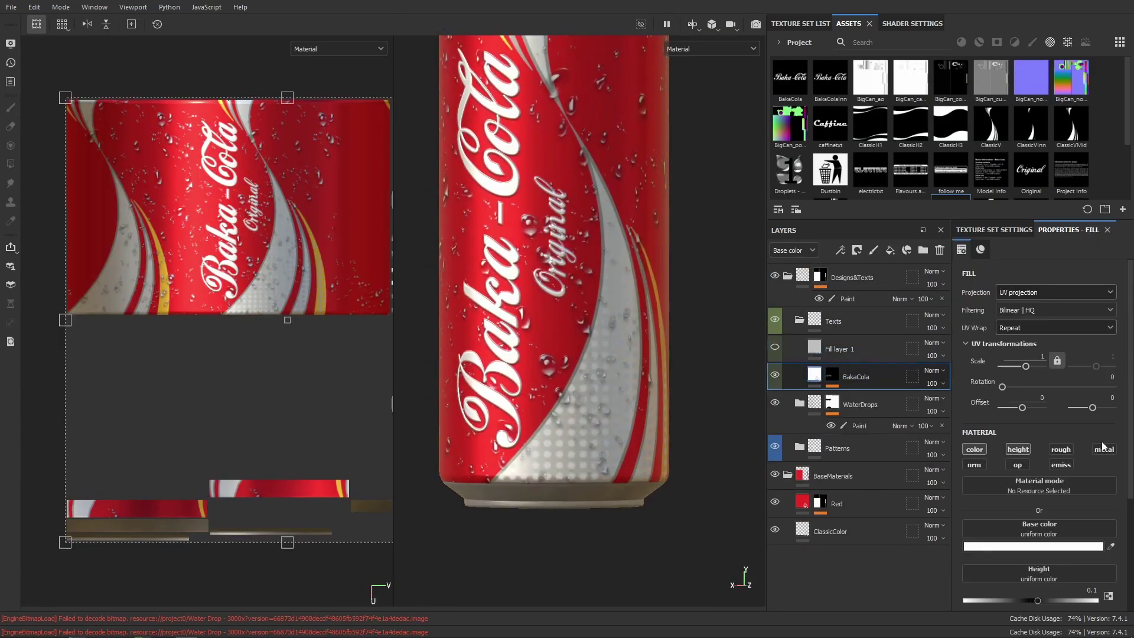
Mask Fill layer 1 with the Project Info grayscale in Cylindrical projection and adjust its scale.
{"action": "left_click", "coordinate": [856, 251]}
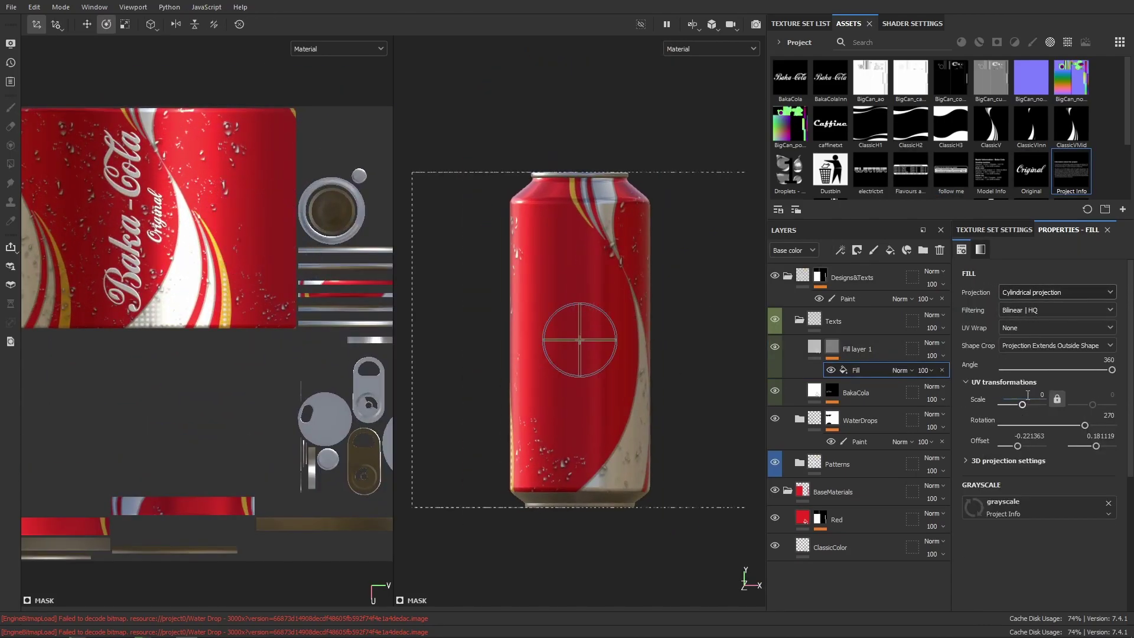
{"action": "type", "text": "1"}
{"action": "scroll", "coordinate": [1027, 395], "scroll_direction": "down", "scroll_amount": 2}
{"action": "left_click_drag", "start_coordinate": [1084, 354], "coordinate": [1104, 354]}
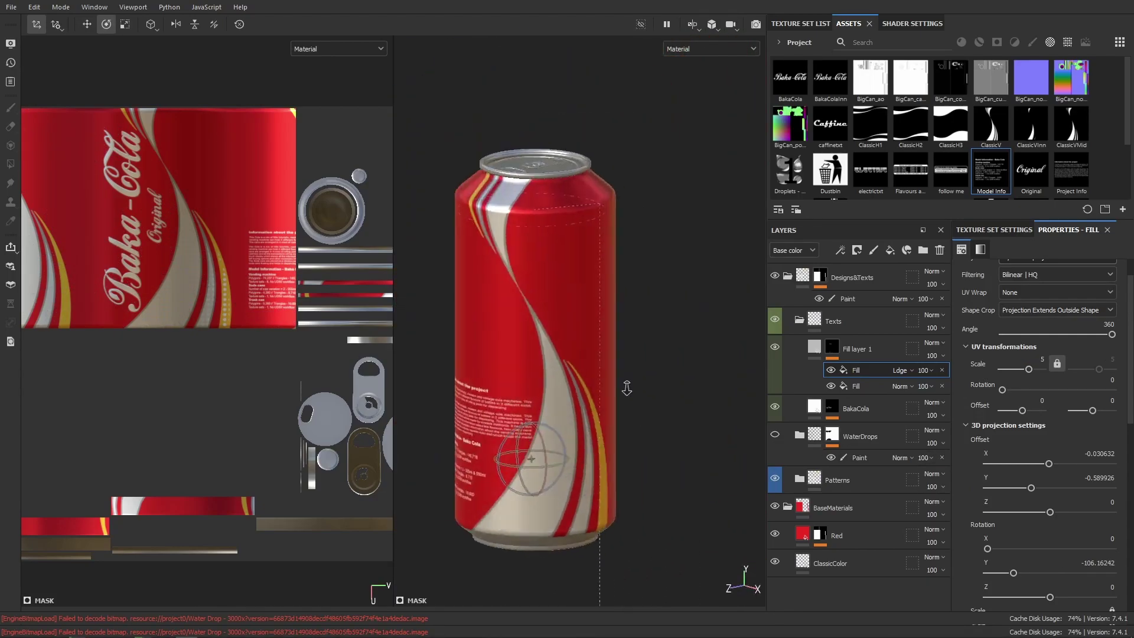
Shift the yellow main pattern layer in the Patterns folder slightly, about 0.03 on Y.
{"action": "left_click", "coordinate": [801, 479]}
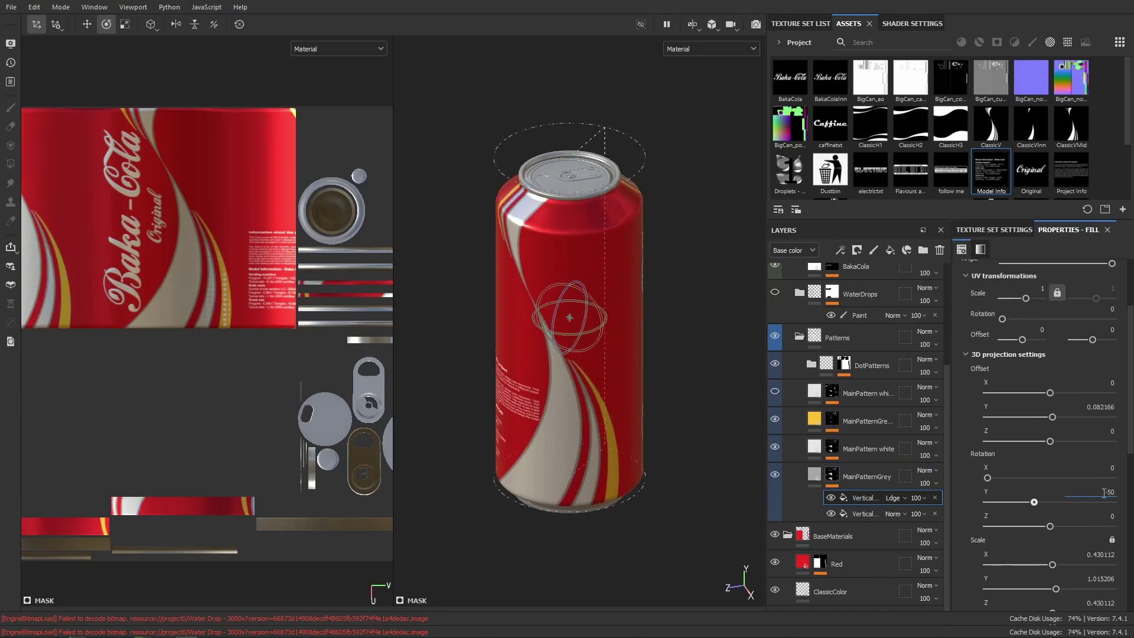
{"action": "left_click", "coordinate": [858, 442]}
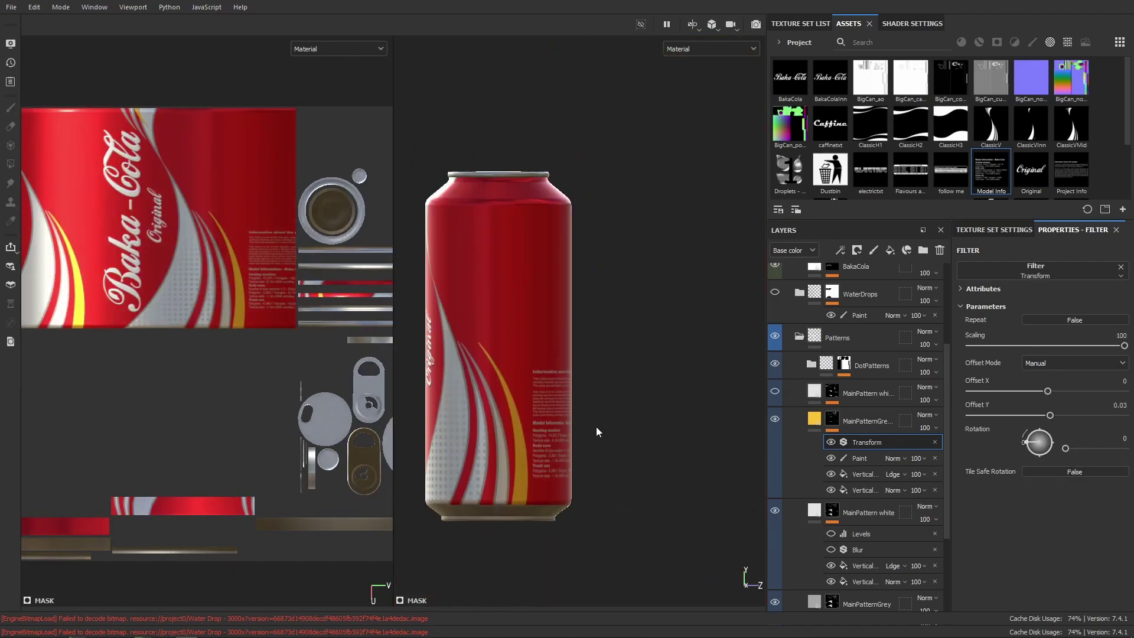
{"action": "left_click_drag", "start_coordinate": [597, 426], "coordinate": [515, 441], "text": "alt"}
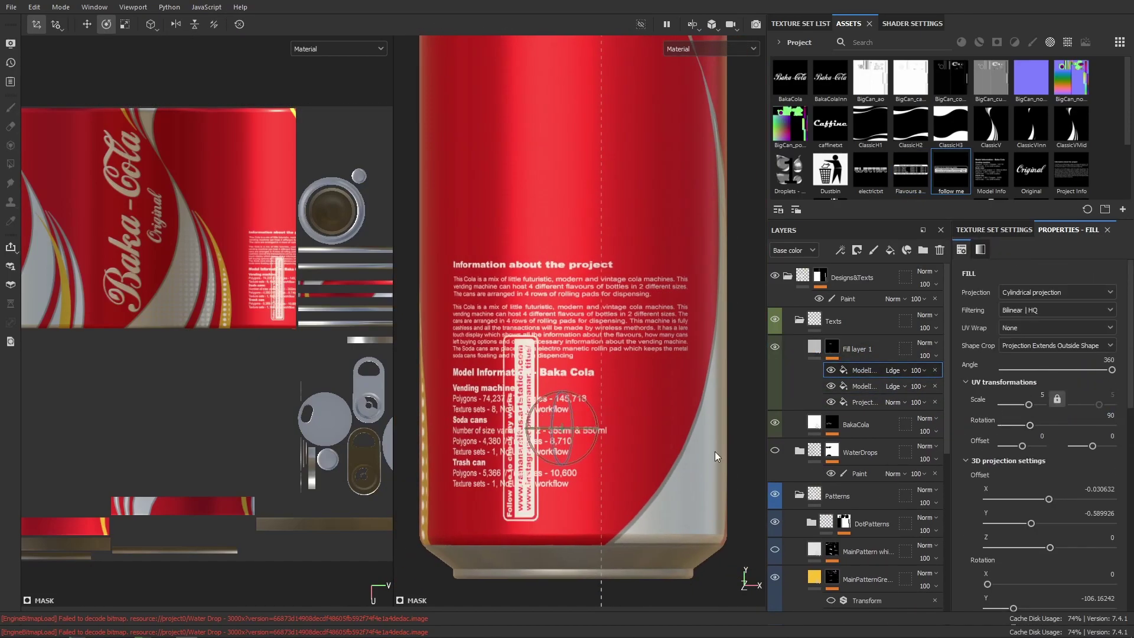
Select Fill layer 1 with the move gizmo ready for positioning the QR code and icons.
{"action": "key", "text": "w"}
{"action": "scroll", "coordinate": [523, 368], "scroll_direction": "up", "scroll_amount": 5}
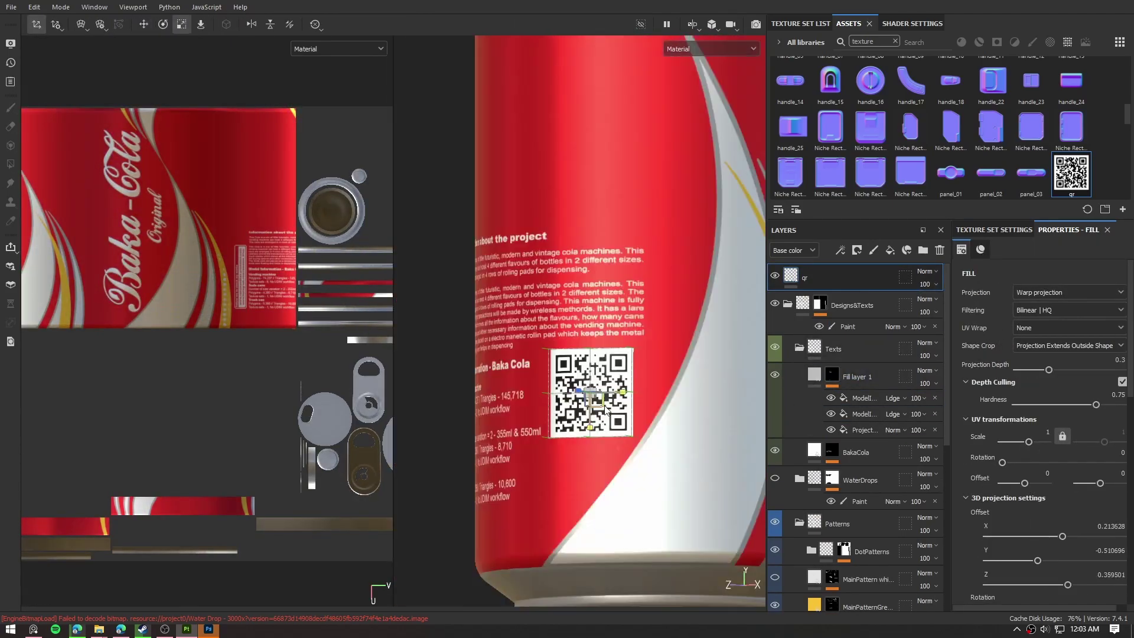
{"action": "left_click", "coordinate": [816, 385]}
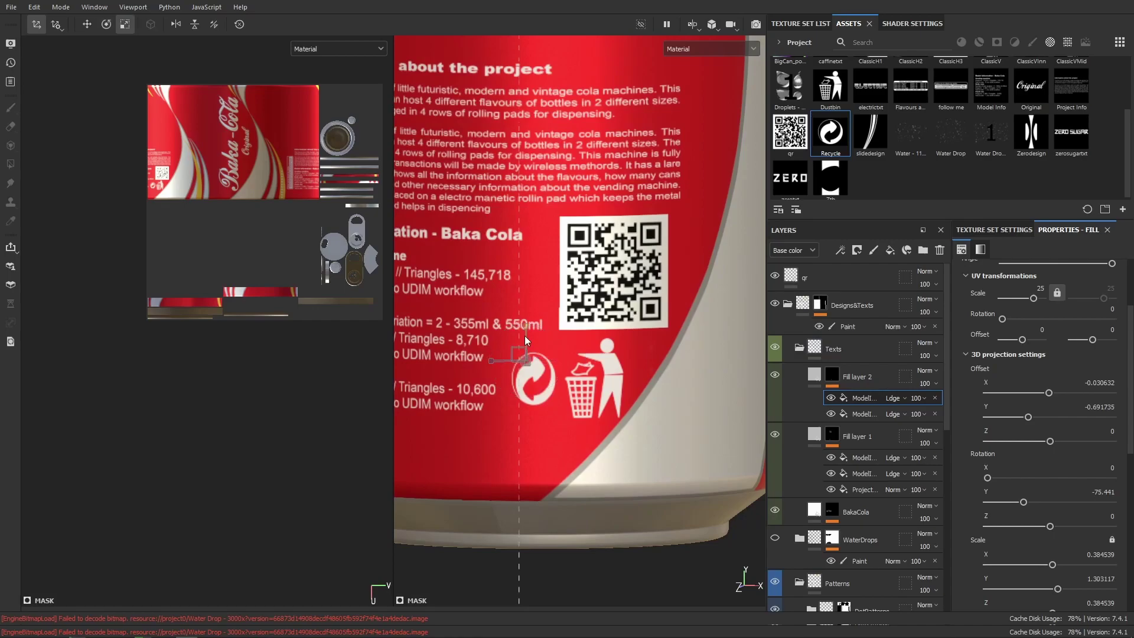
Rotate and stretch the project info text on the can's back.
{"action": "left_click", "coordinate": [835, 474]}
{"action": "left_click", "coordinate": [835, 490]}
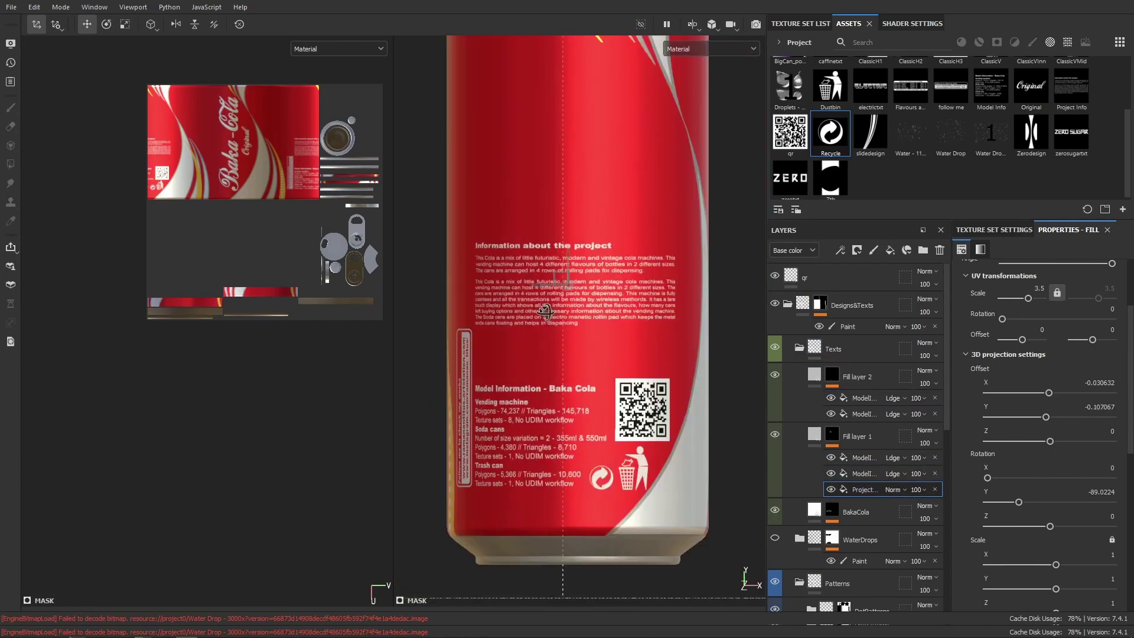
{"action": "scroll", "coordinate": [898, 147], "scroll_direction": "up", "scroll_amount": 3}
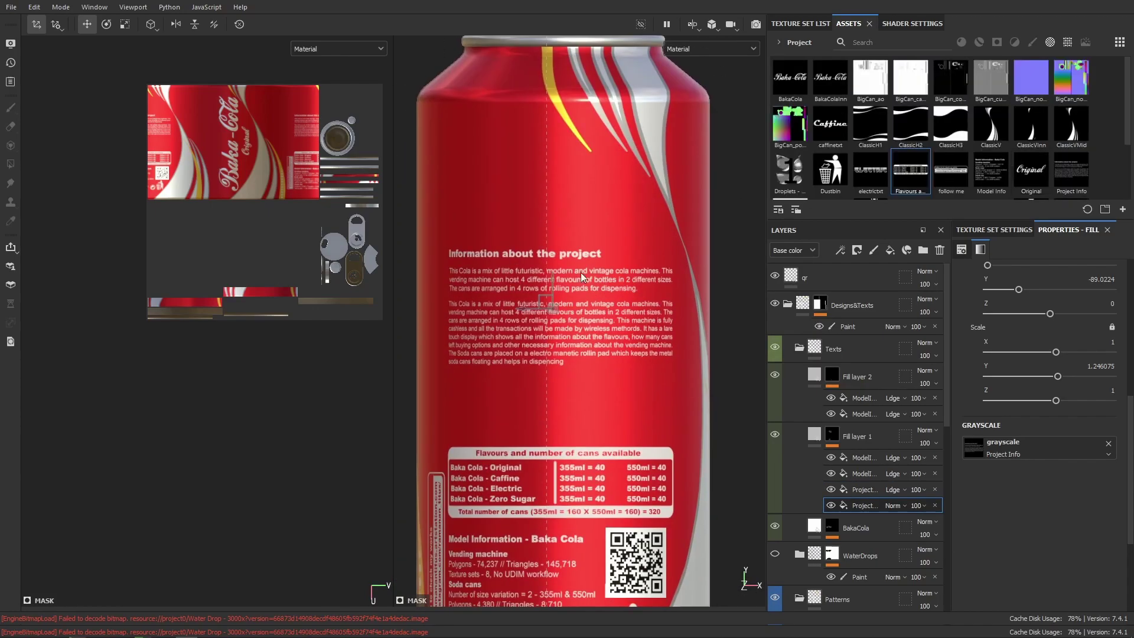
{"action": "scroll", "coordinate": [579, 271], "scroll_direction": "up", "scroll_amount": 5}
{"action": "left_click_drag", "start_coordinate": [541, 244], "coordinate": [580, 304]}
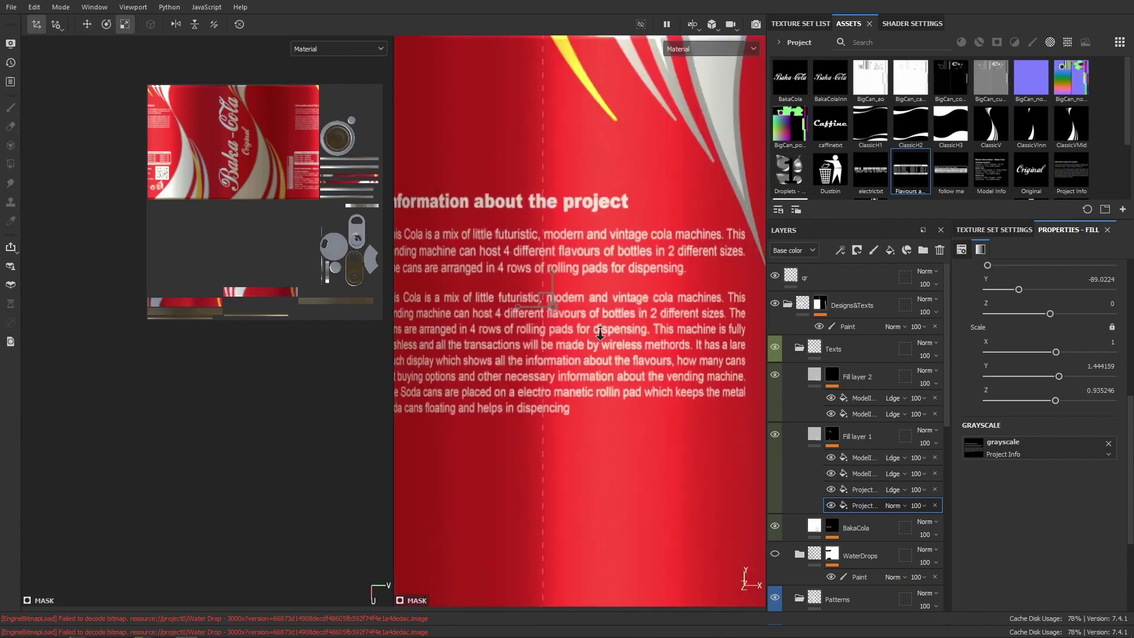
{"action": "scroll", "coordinate": [580, 304], "scroll_direction": "down", "scroll_amount": 3}
Set the first model-info text's rotation precisely using the rotate gizmo and Rotation Y field.
{"action": "left_click", "coordinate": [864, 489]}
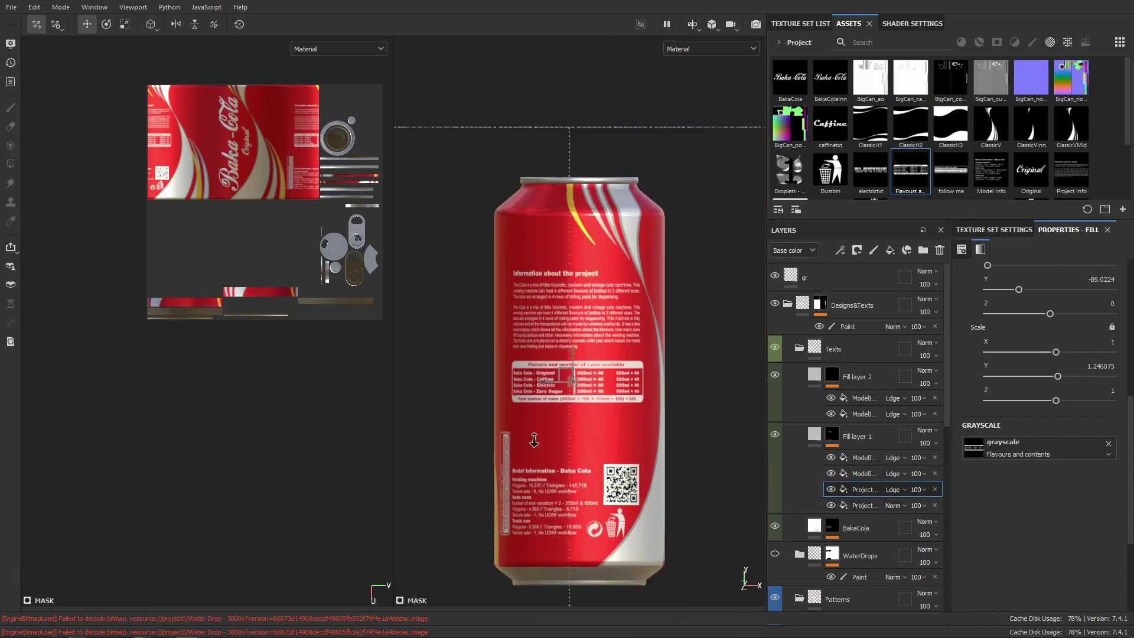
{"action": "scroll", "coordinate": [593, 342], "scroll_direction": "up", "scroll_amount": 3}
{"action": "left_click", "coordinate": [856, 458]}
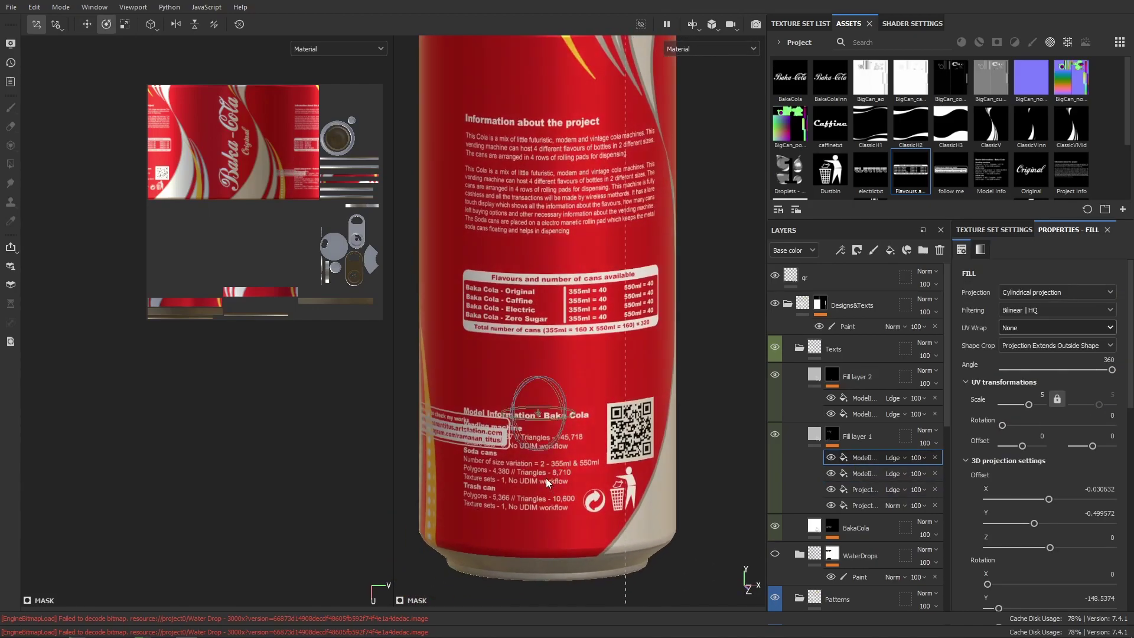
{"action": "key", "text": "e"}
{"action": "left_click_drag", "start_coordinate": [566, 387], "coordinate": [486, 337], "text": "alt"}
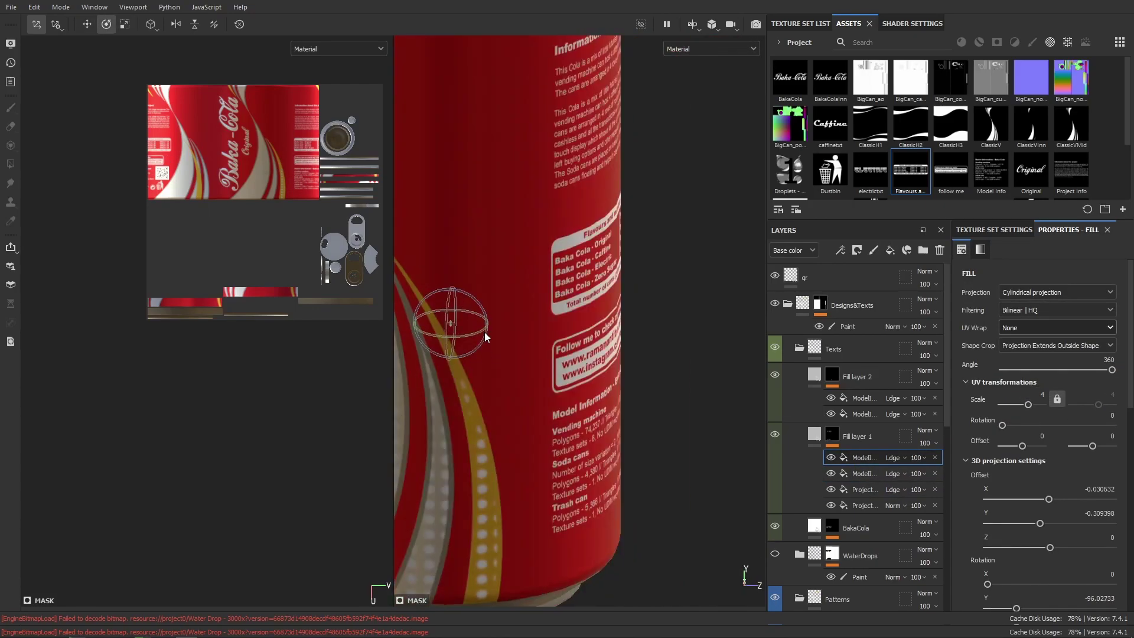
{"action": "scroll", "coordinate": [1100, 524], "scroll_direction": "down", "scroll_amount": 3}
{"action": "left_click", "coordinate": [1100, 526]}
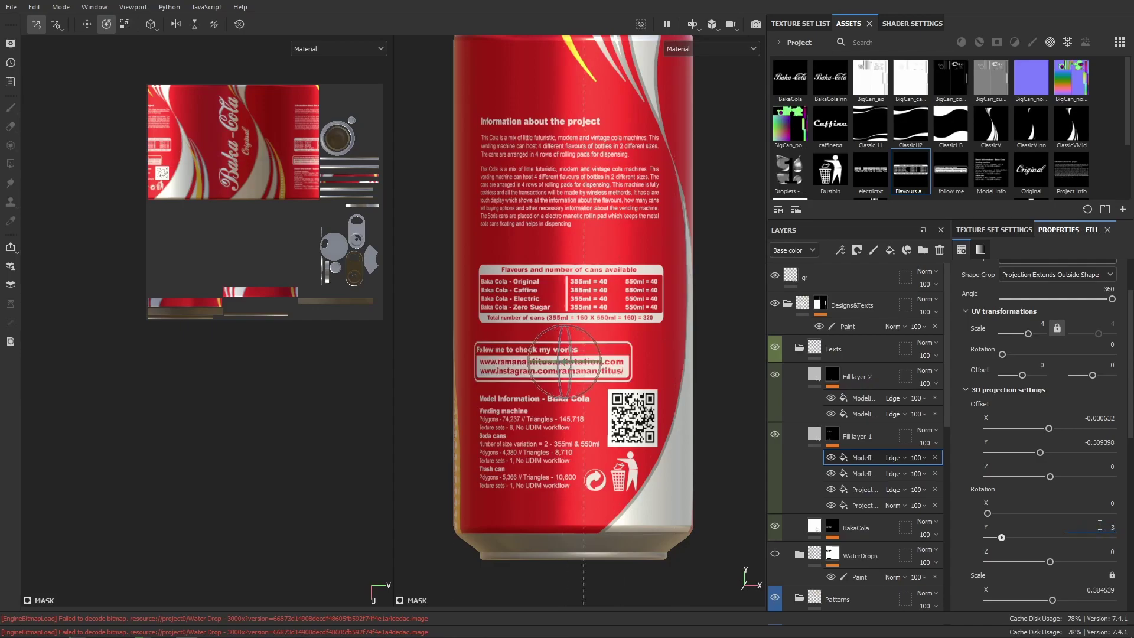
Move the QR code and recycling icons beneath the model information, sliding the text around the can.
{"action": "left_click_drag", "start_coordinate": [639, 408], "coordinate": [611, 345], "text": "alt"}
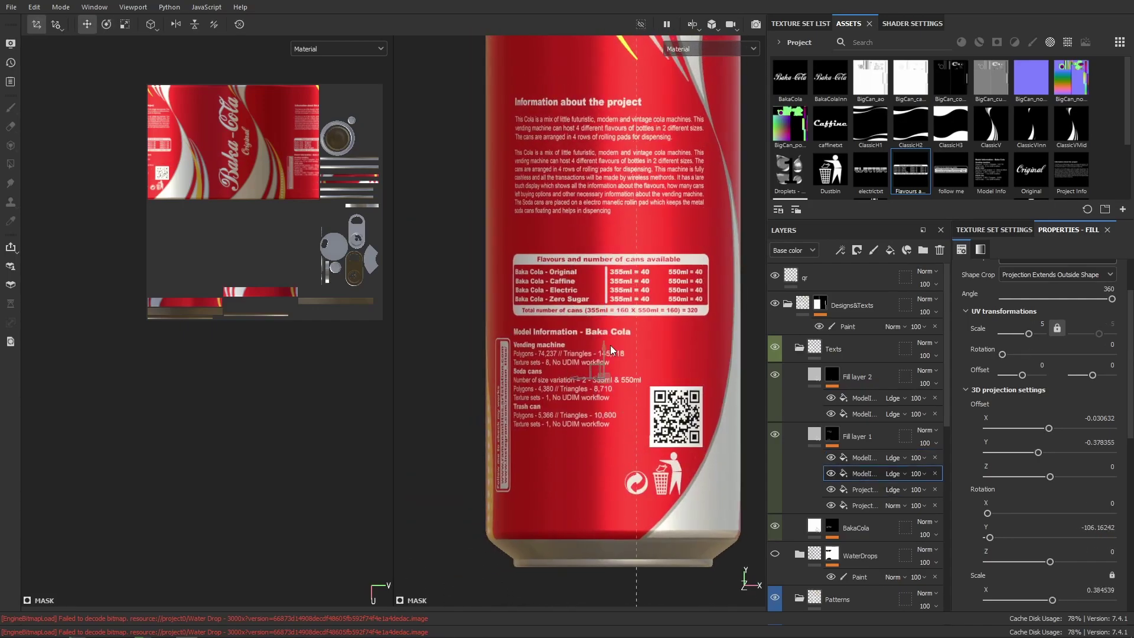
{"action": "left_click", "coordinate": [610, 345]}
{"action": "left_click_drag", "start_coordinate": [657, 426], "coordinate": [644, 392], "text": "alt"}
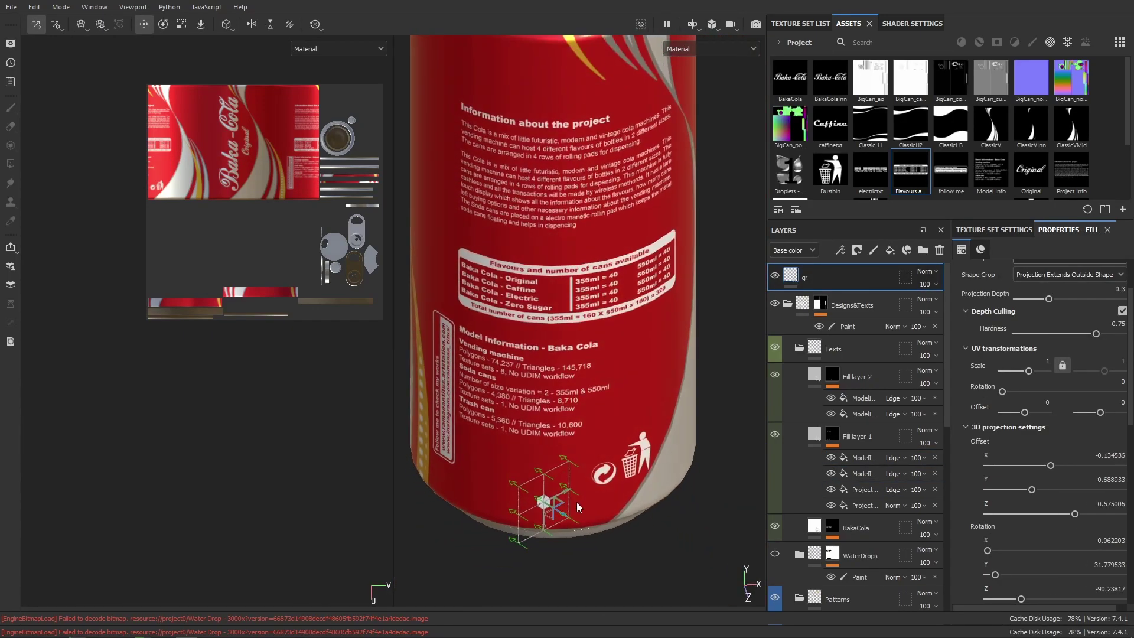
{"action": "left_click_drag", "start_coordinate": [519, 506], "coordinate": [547, 452]}
{"action": "left_click", "coordinate": [855, 457]}
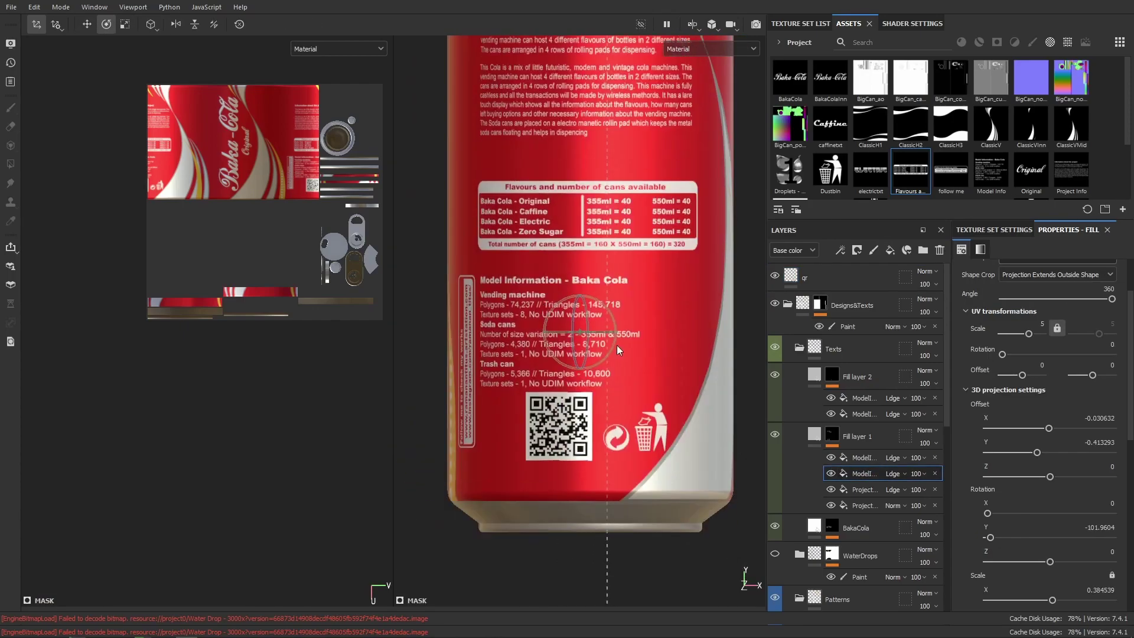
{"action": "mouse_move", "coordinate": [617, 345]}
{"action": "left_mouse_down", "text": "alt"}
{"action": "mouse_move", "coordinate": [668, 314]}
{"action": "mouse_move", "coordinate": [558, 299]}
{"action": "left_mouse_up", "text": "alt"}
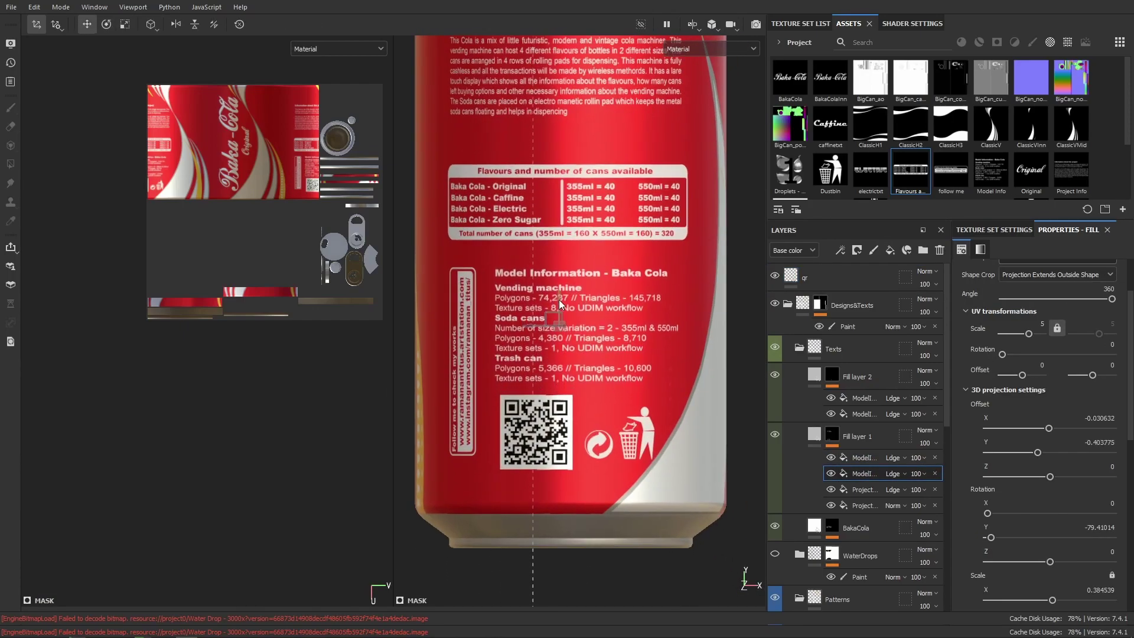
{"action": "left_click", "coordinate": [827, 276]}
{"action": "left_click_drag", "start_coordinate": [571, 520], "coordinate": [547, 422], "text": "alt"}
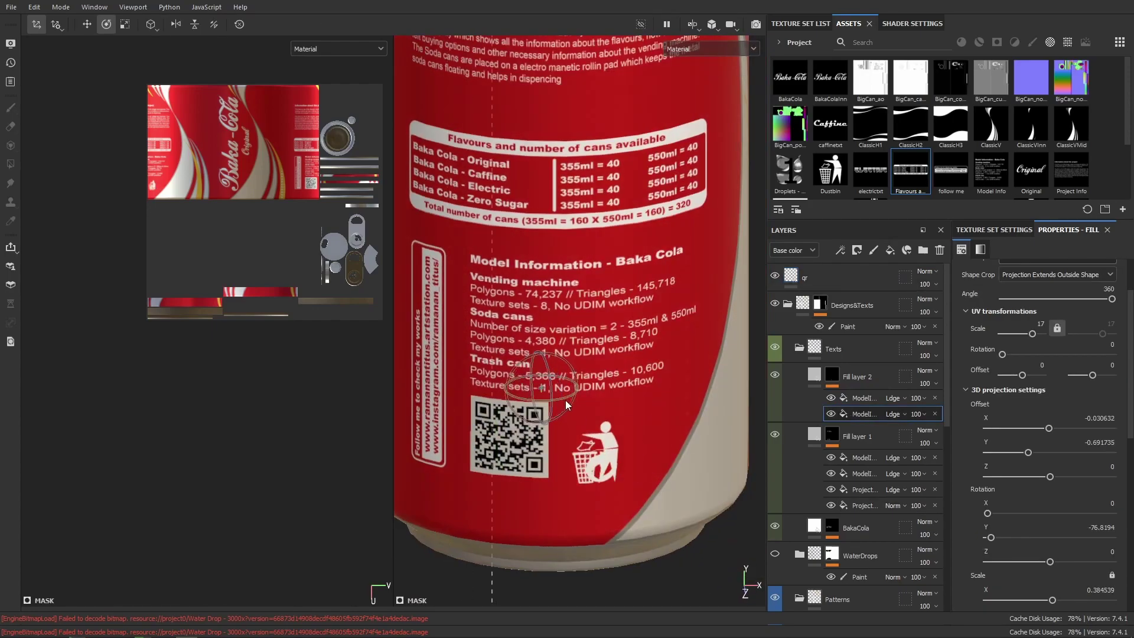
Place the Baka-Cola logo above the project info on the can's back.
{"action": "key", "text": "e"}
{"action": "key", "text": "f"}
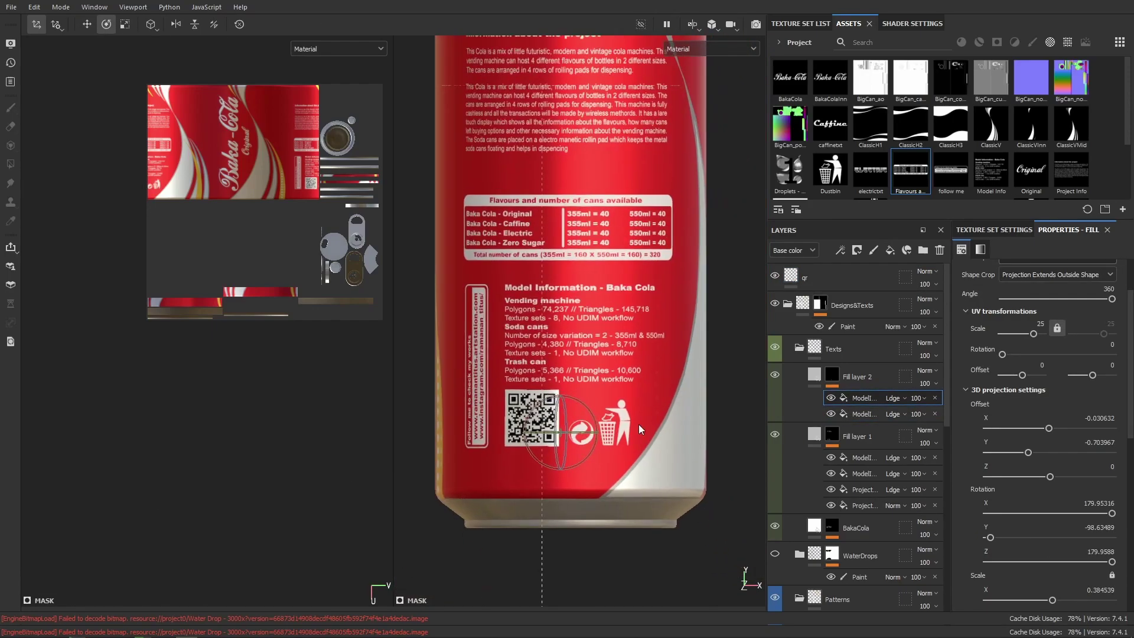
{"action": "key", "text": "w"}
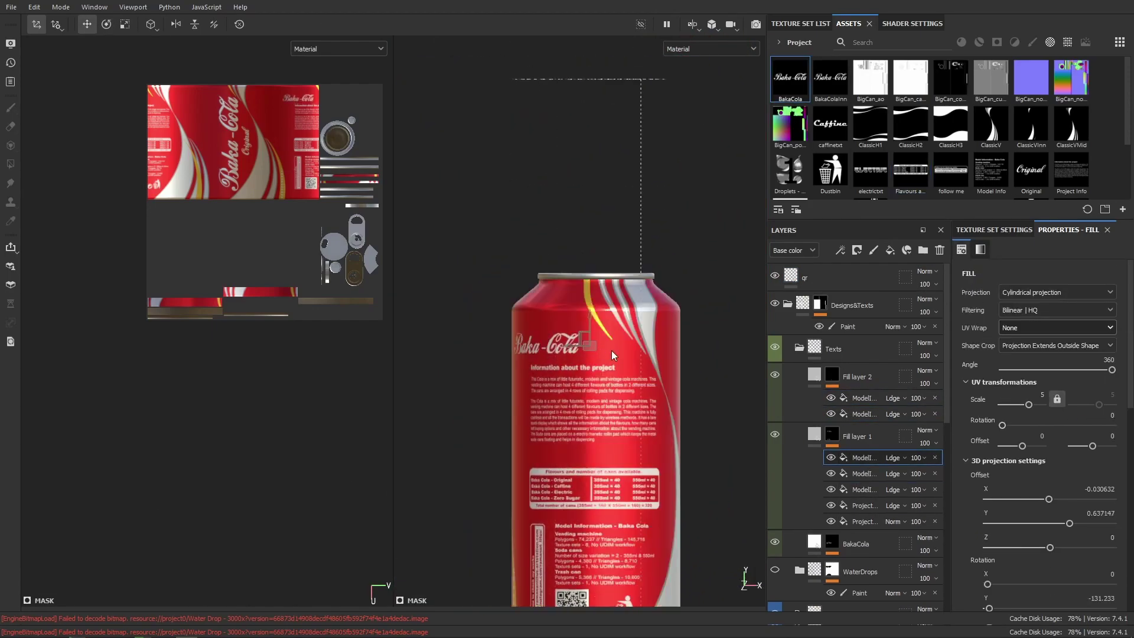
{"action": "right_click_drag", "start_coordinate": [617, 416], "coordinate": [605, 385], "text": "alt"}
{"action": "left_click_drag", "start_coordinate": [604, 385], "coordinate": [536, 426], "text": "alt"}
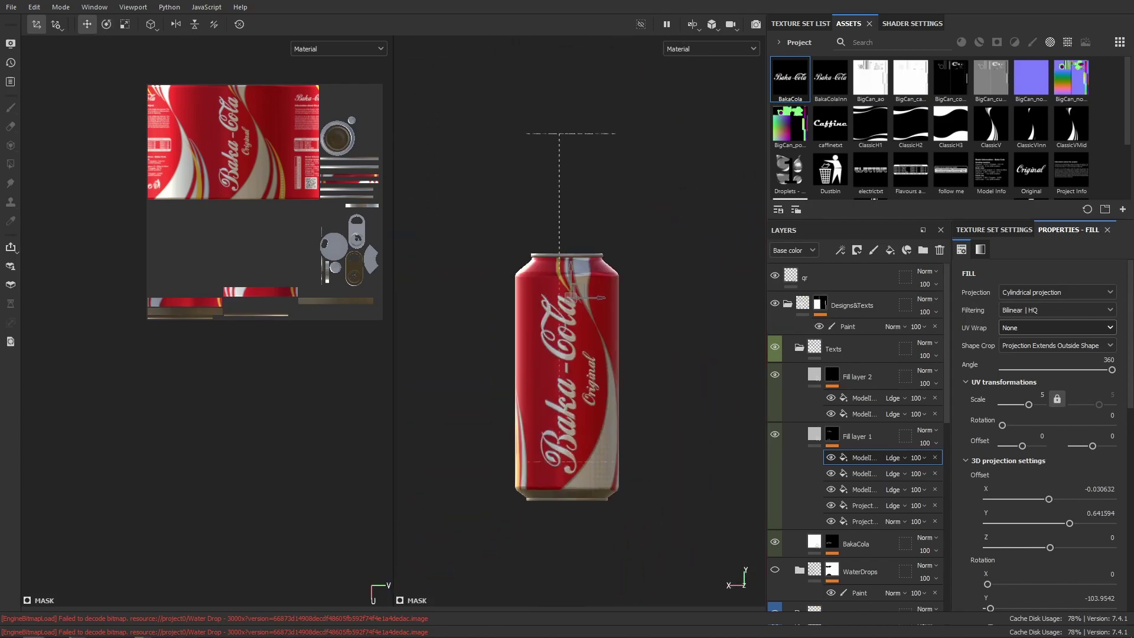
{"action": "right_click_drag", "start_coordinate": [536, 426], "coordinate": [654, 362], "text": "alt"}
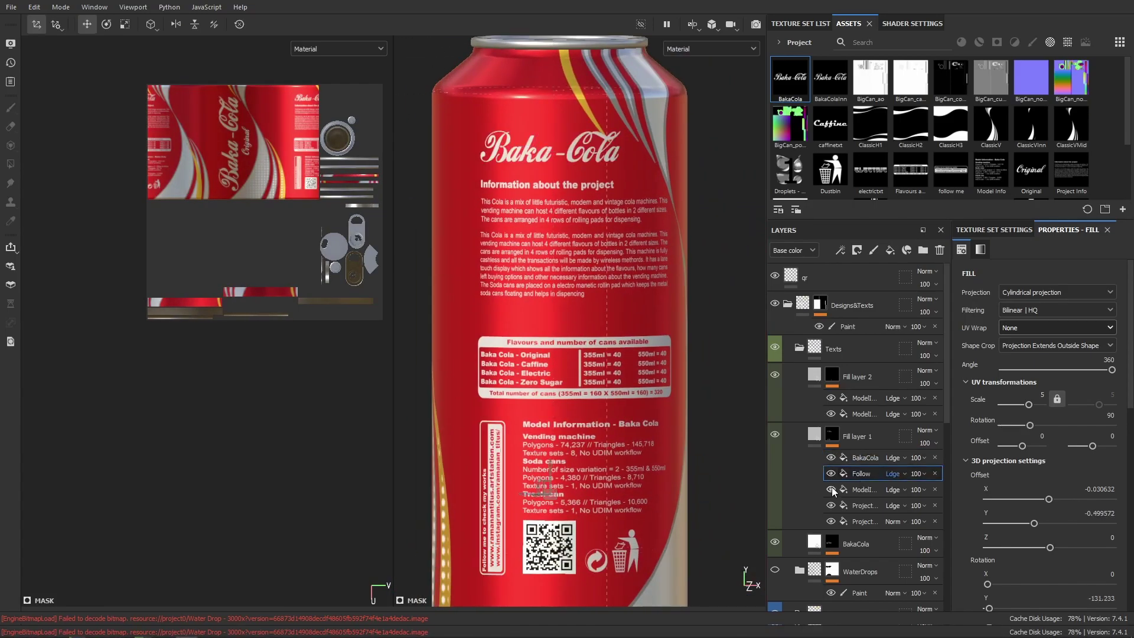
Duplicate the Baka-Cola logo effect as a 550ml label with Scale 10 and nudge it into place.
{"action": "left_click", "coordinate": [858, 505]}
{"action": "type", "text": "Flavours"}
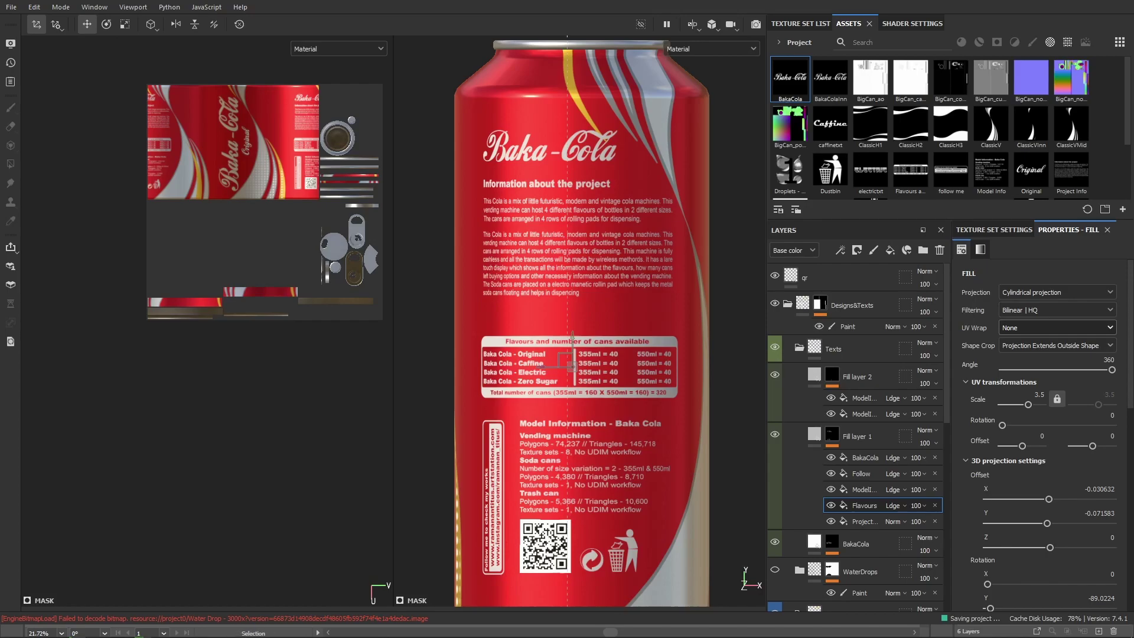
{"action": "left_click", "coordinate": [865, 457]}
{"action": "key", "text": "ctrl+d"}
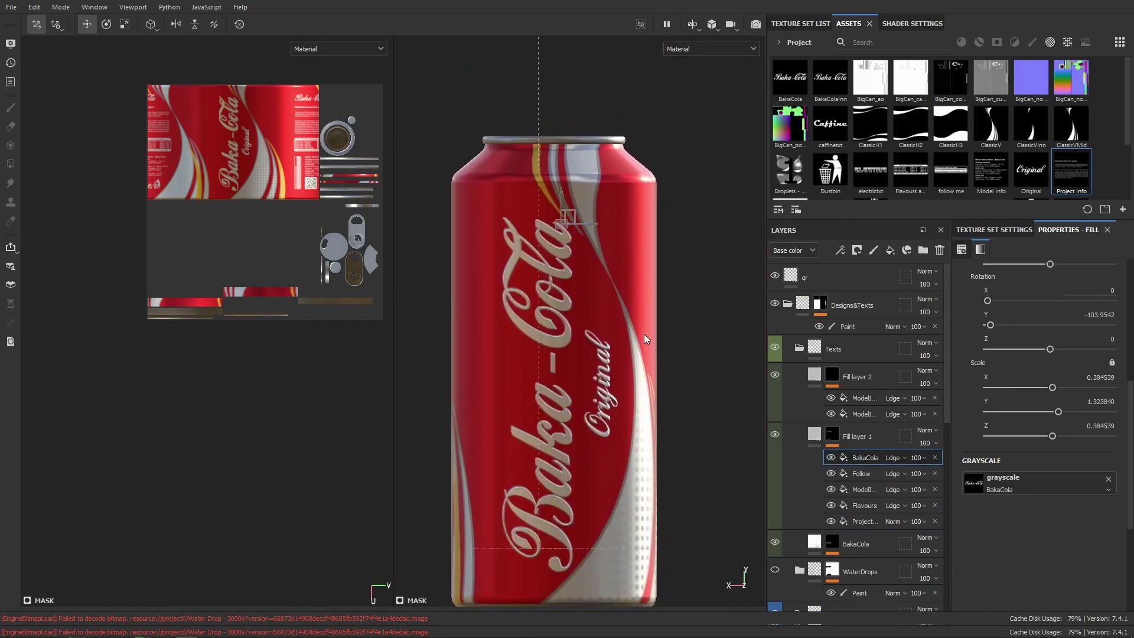
{"action": "left_click", "coordinate": [895, 41]}
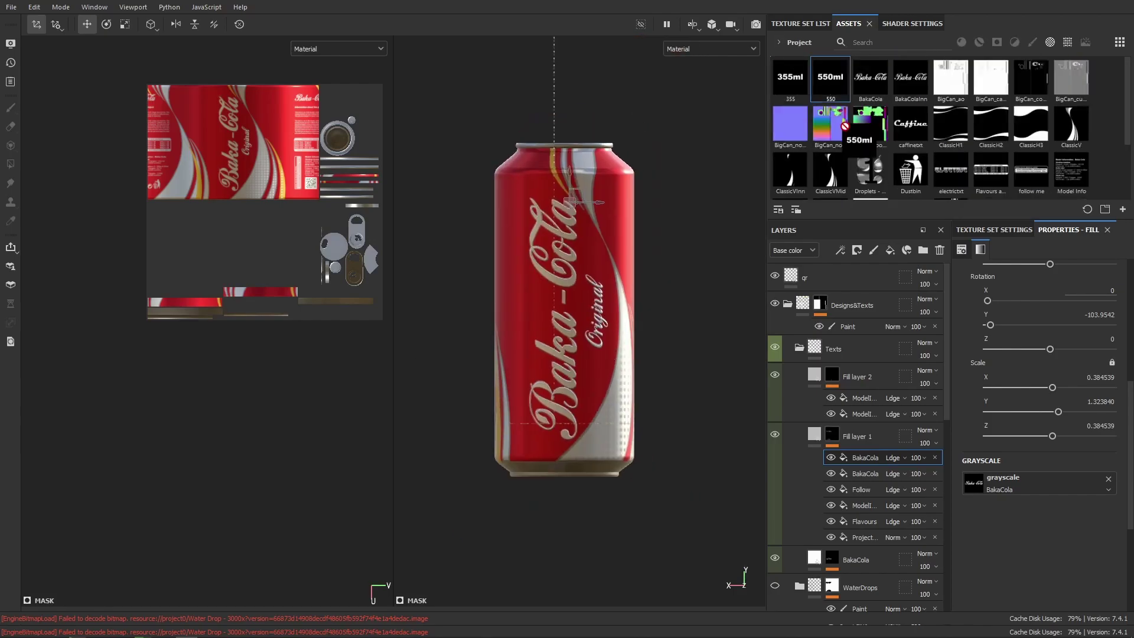
{"action": "left_click", "coordinate": [1034, 392]}
{"action": "type", "text": "10"}
{"action": "key", "text": "Return"}
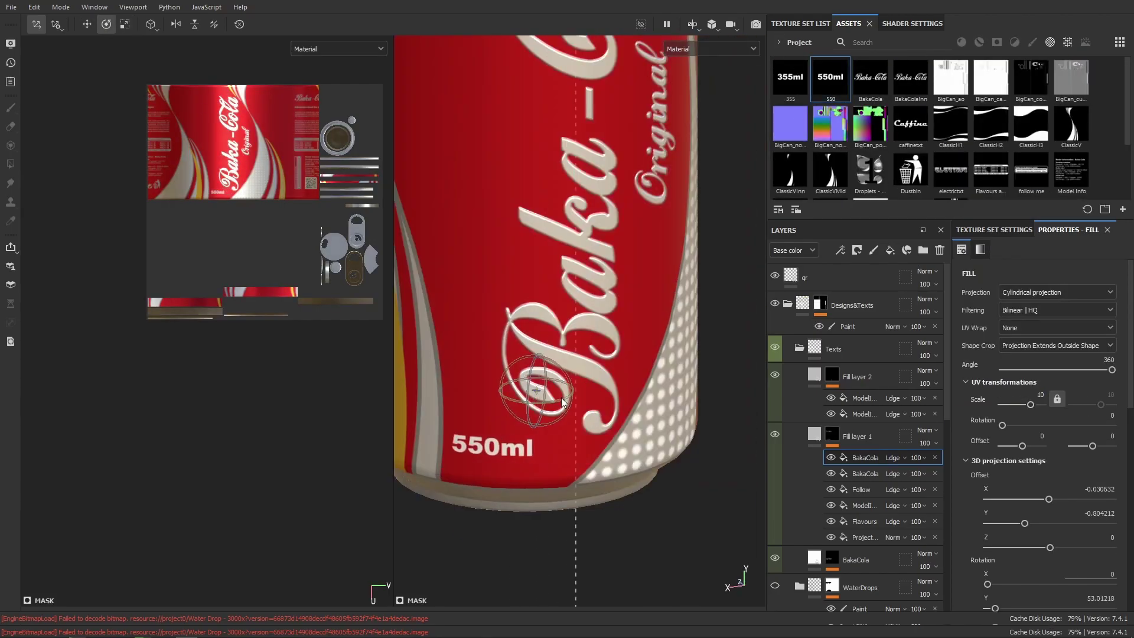
{"action": "scroll", "coordinate": [607, 409], "scroll_direction": "down", "scroll_amount": 3}
{"action": "mouse_move", "coordinate": [610, 338]}
{"action": "left_mouse_down", "text": "alt"}
{"action": "mouse_move", "coordinate": [579, 418]}
{"action": "mouse_move", "coordinate": [578, 167]}
{"action": "left_mouse_up", "text": "alt"}
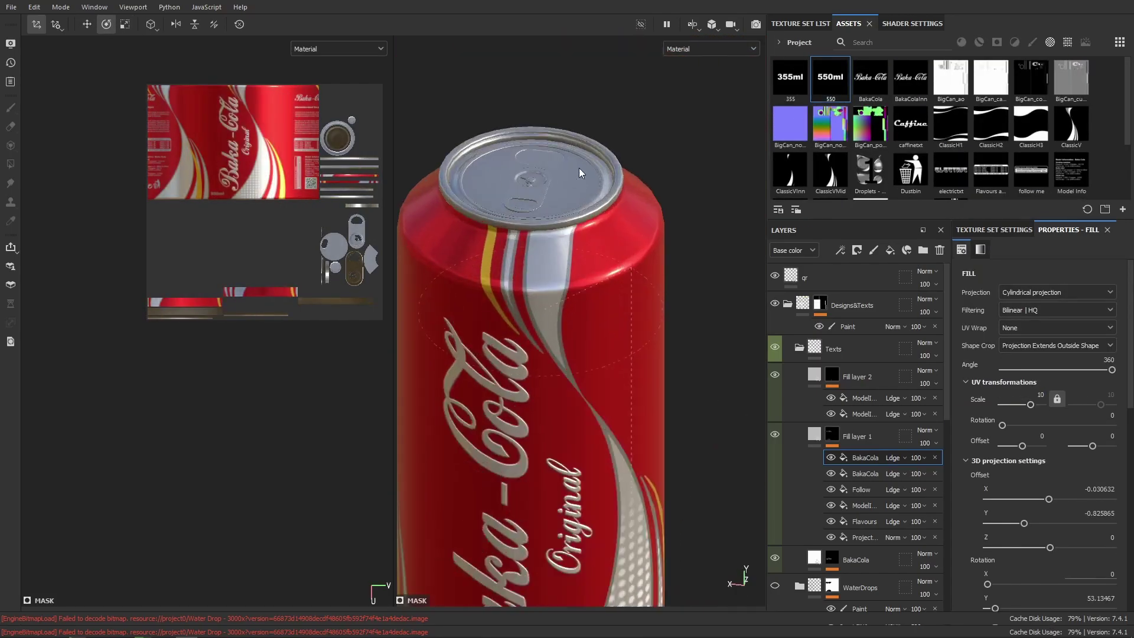
{"action": "scroll", "coordinate": [519, 268], "scroll_direction": "up", "scroll_amount": 3}
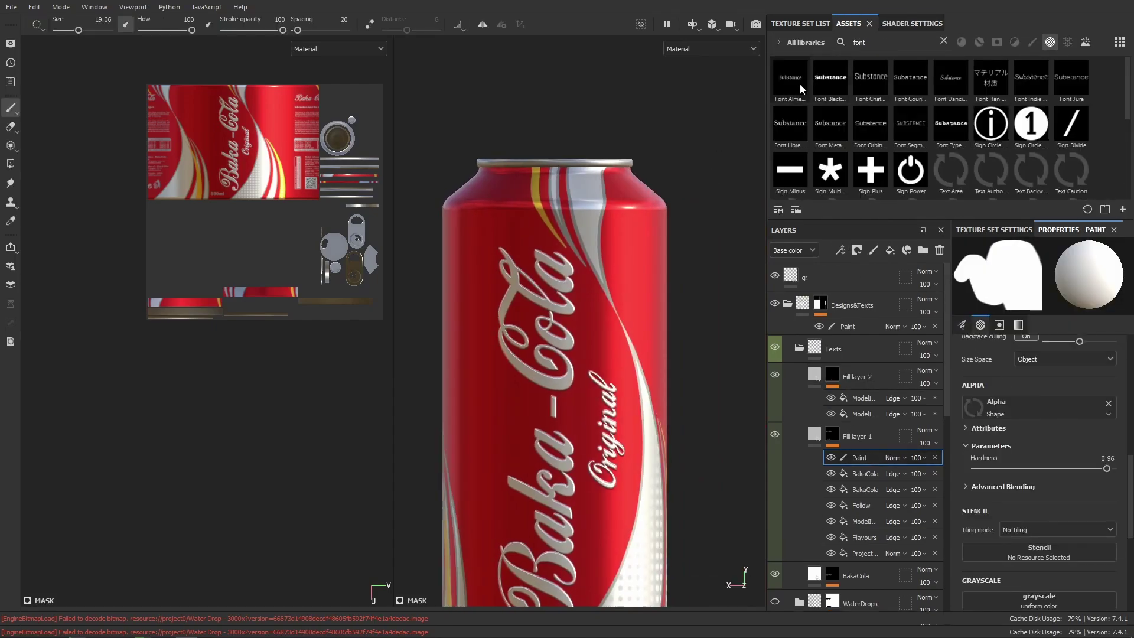
Switch the text stamp to the Libre font alpha from the Assets panel.
{"action": "left_click", "coordinate": [829, 80]}
{"action": "scroll", "coordinate": [583, 289], "scroll_direction": "up", "scroll_amount": 2}
{"action": "left_click", "coordinate": [790, 124]}
{"action": "scroll", "coordinate": [703, 307], "scroll_direction": "up", "scroll_amount": 3}
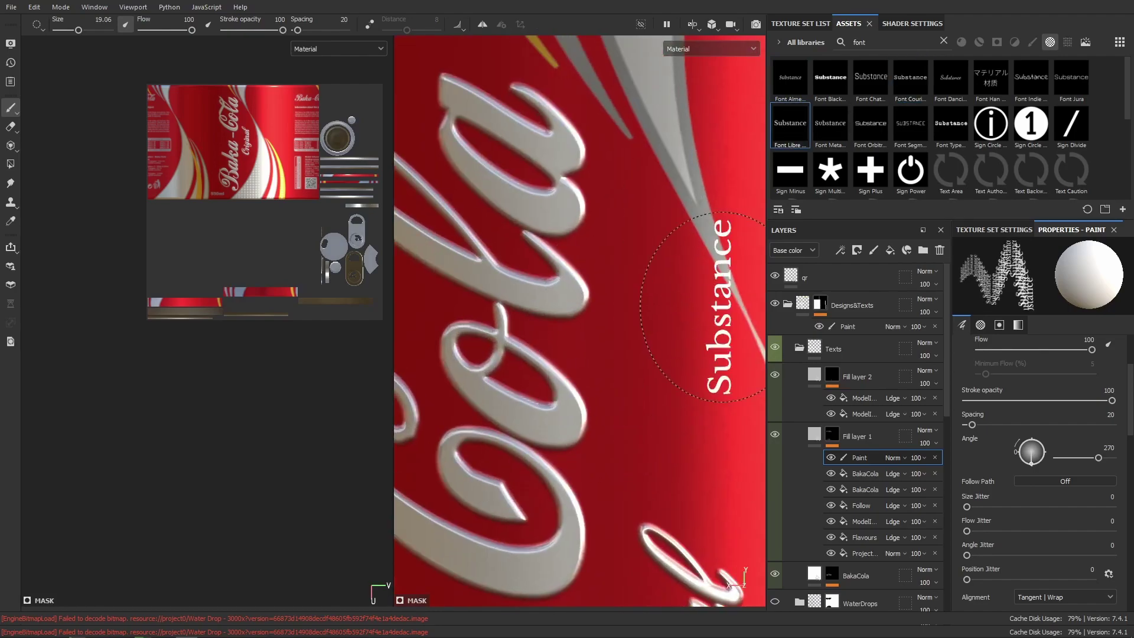
Frame the whole can and rotate it to show the back label.
{"action": "key", "text": "f"}
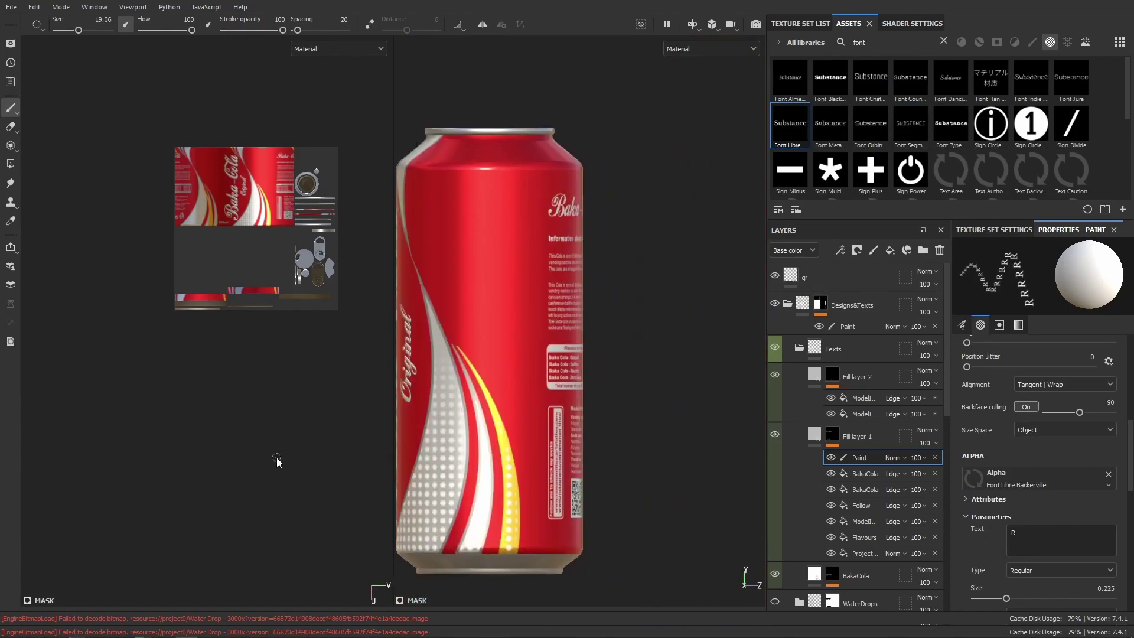
{"action": "scroll", "coordinate": [856, 414], "scroll_direction": "down", "scroll_amount": 3}
{"action": "mouse_move", "coordinate": [601, 397]}
{"action": "left_mouse_down", "text": "alt"}
{"action": "mouse_move", "coordinate": [564, 343]}
{"action": "mouse_move", "coordinate": [738, 366]}
{"action": "left_mouse_up", "text": "alt"}
{"action": "scroll", "coordinate": [563, 342], "scroll_direction": "up", "scroll_amount": 5}
{"action": "scroll", "coordinate": [564, 343], "scroll_direction": "up", "scroll_amount": 2}
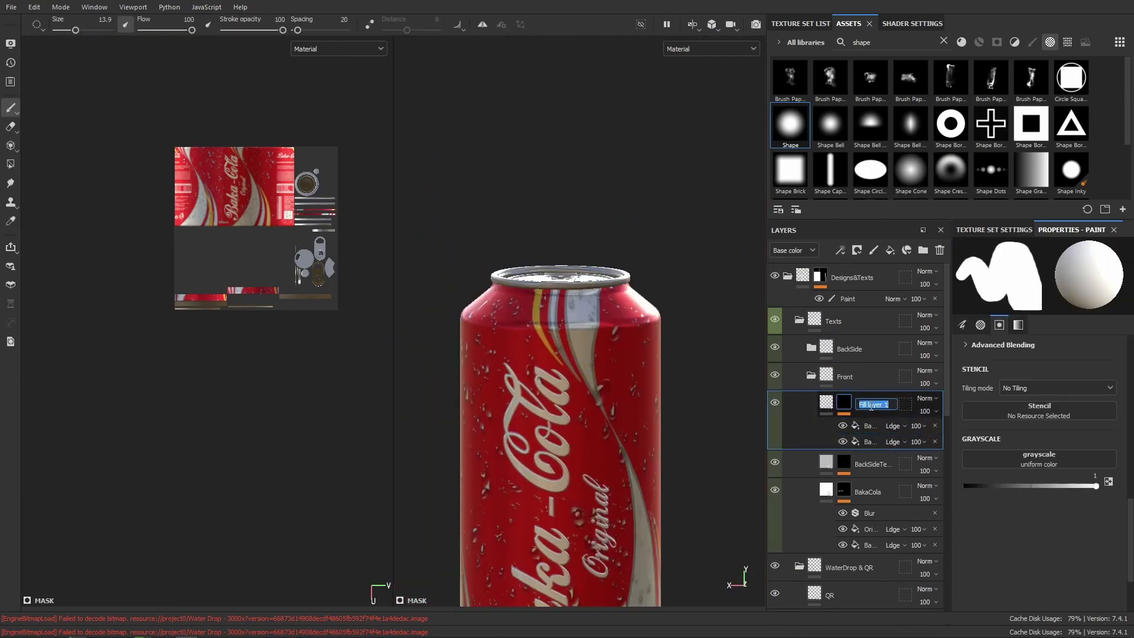
Adjust the HeihtDetails fill effect and finish renaming the base fill layer to Grey.
{"action": "left_click", "coordinate": [877, 427]}
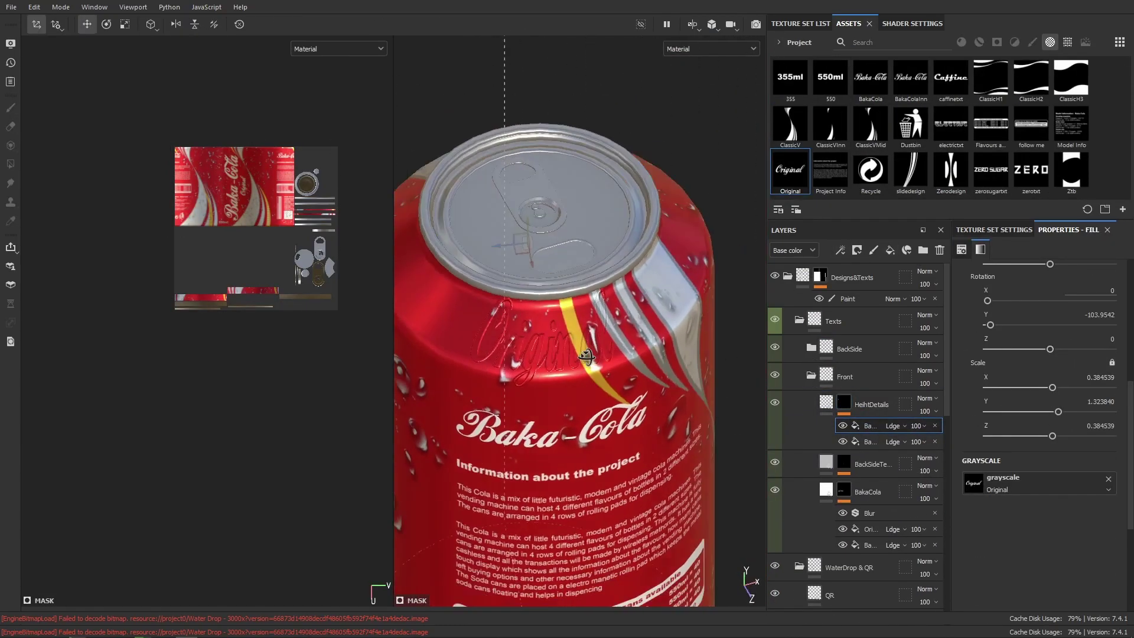
{"action": "key", "text": "f"}
{"action": "key", "text": "ctrl+z"}
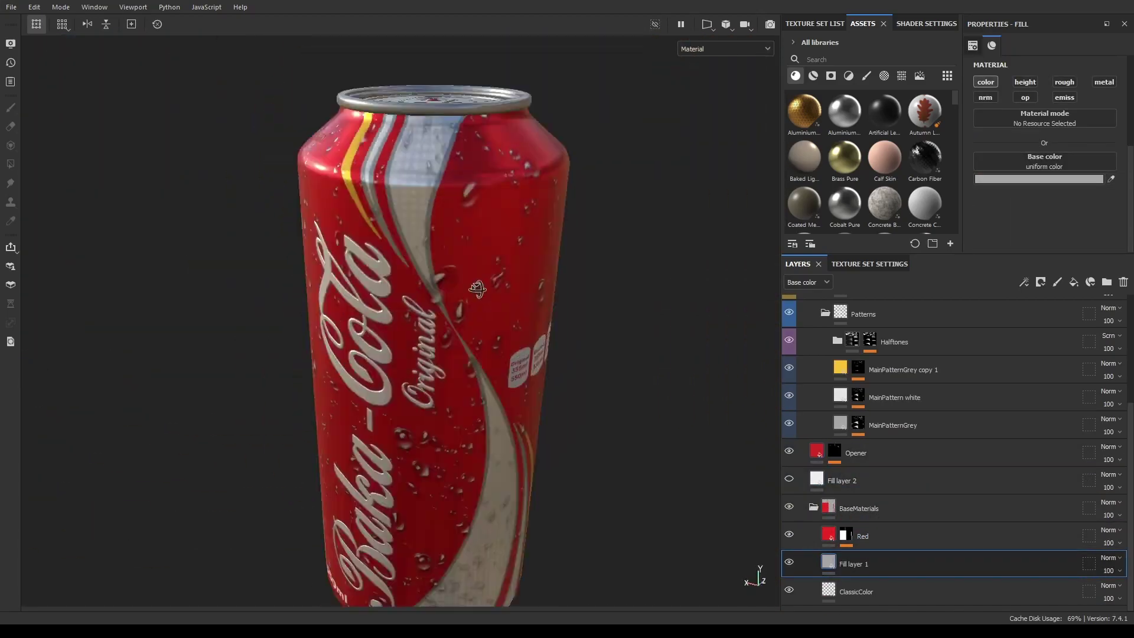
{"action": "left_click", "coordinate": [885, 507]}
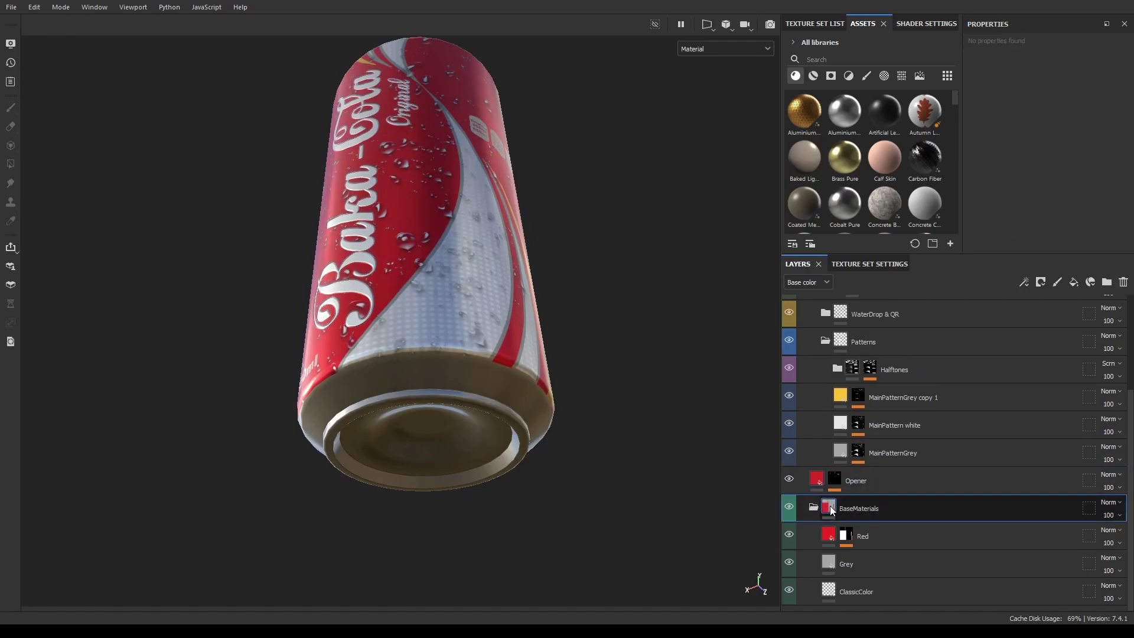
Move Opener into BaseMaterials and mask the cyan fill layer with the Circle Double shape.
{"action": "left_click_drag", "start_coordinate": [830, 506], "coordinate": [831, 508]}
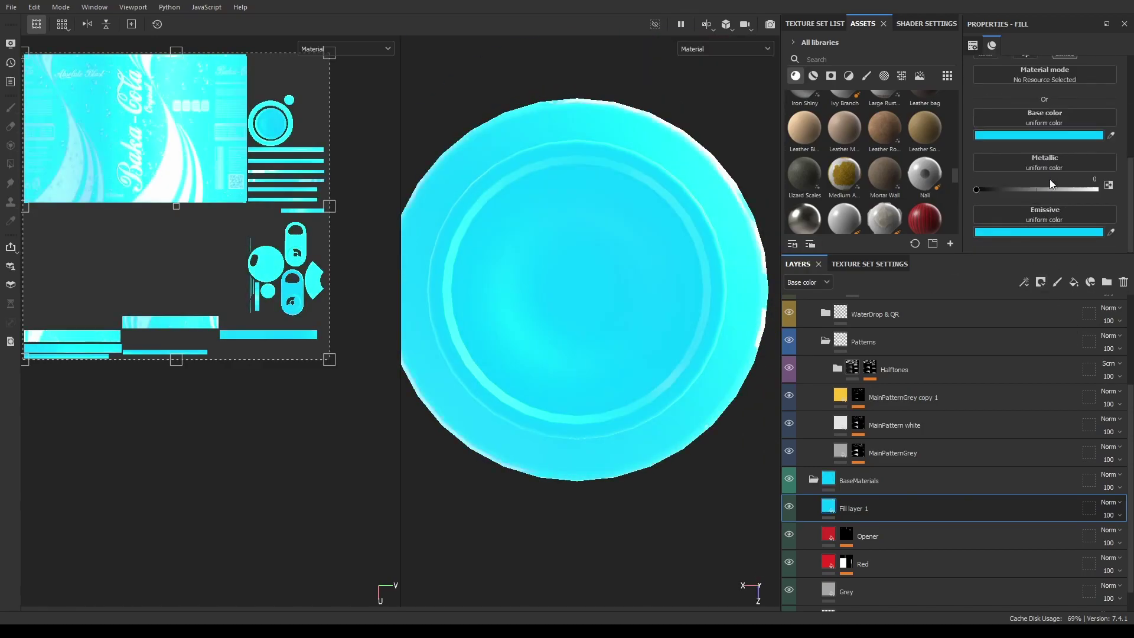
{"action": "left_click", "coordinate": [884, 75]}
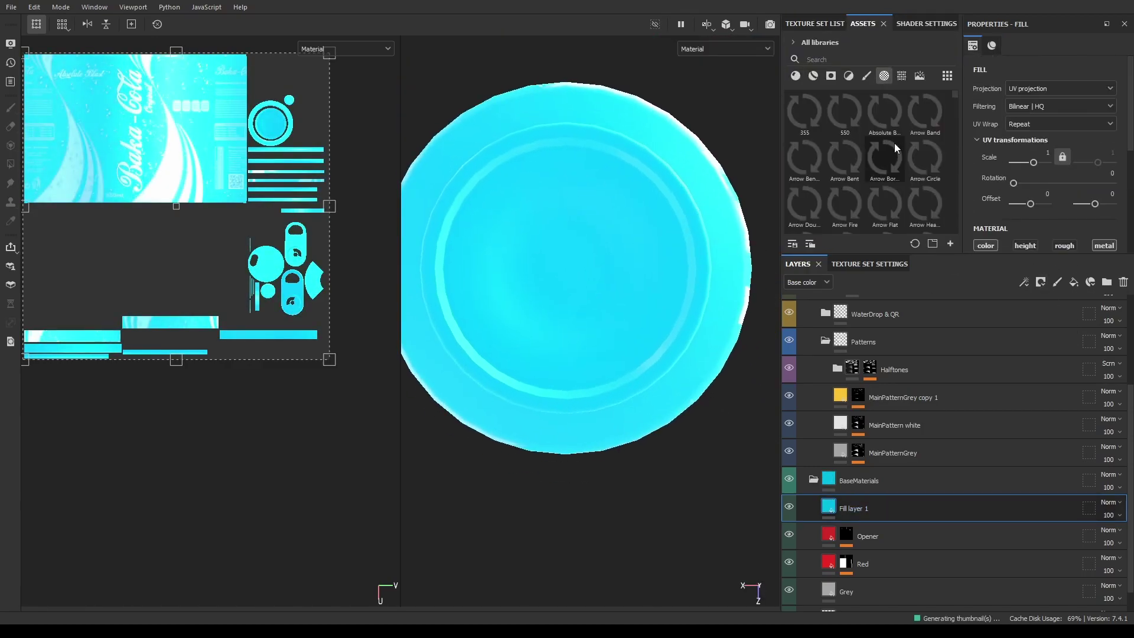
{"action": "left_click", "coordinate": [1040, 281]}
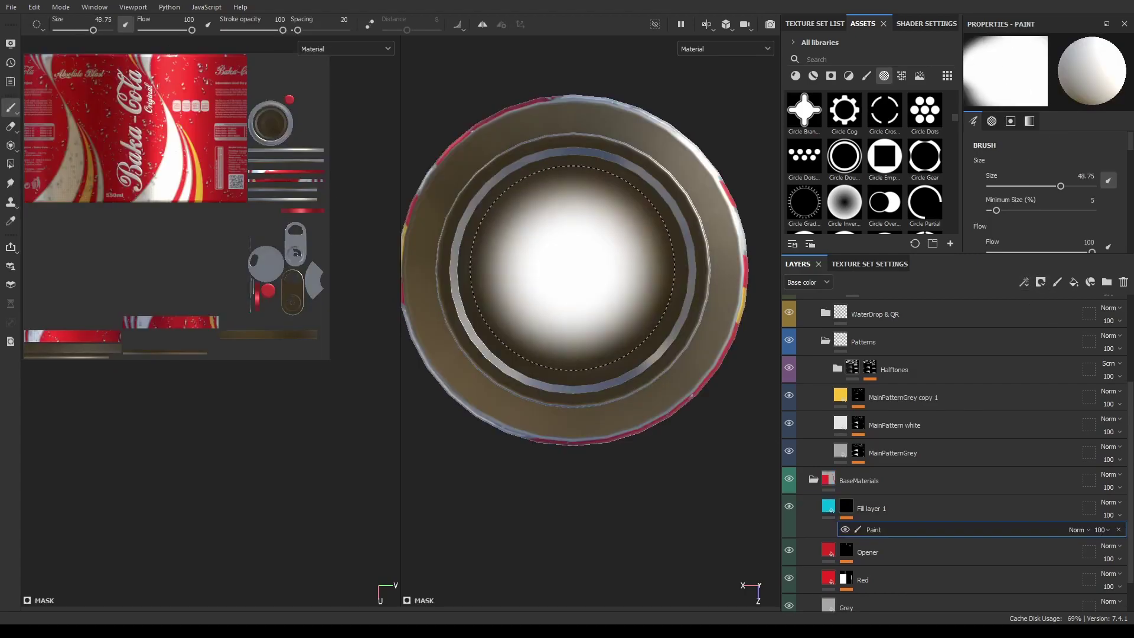
{"action": "left_click_drag", "start_coordinate": [845, 156], "coordinate": [846, 506]}
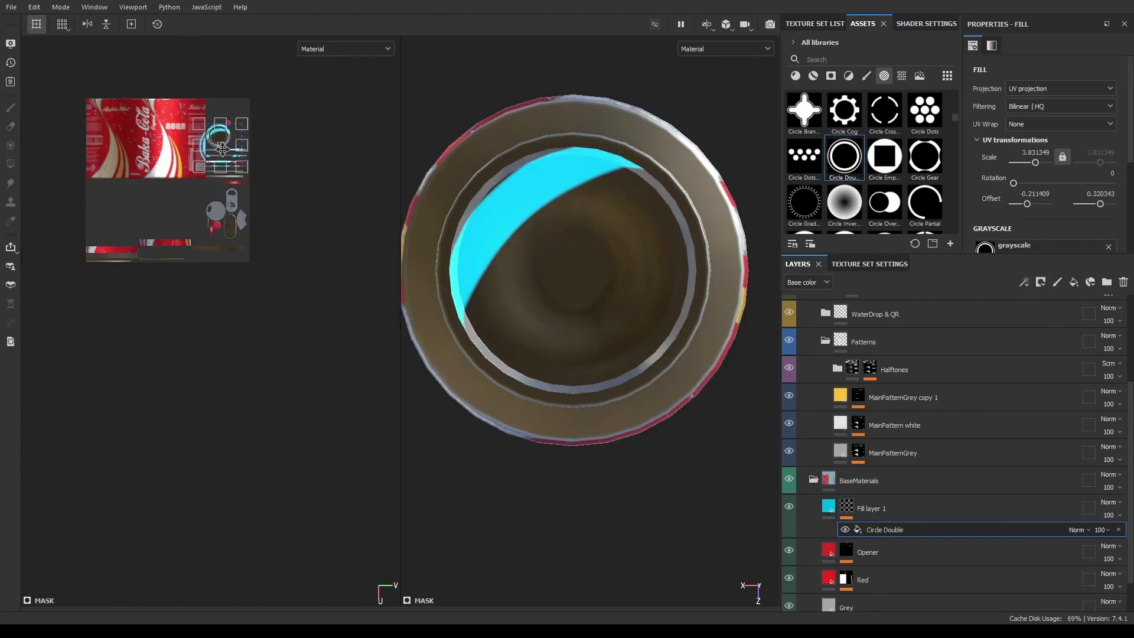
{"action": "scroll", "coordinate": [932, 400], "scroll_direction": "down", "scroll_amount": 1}
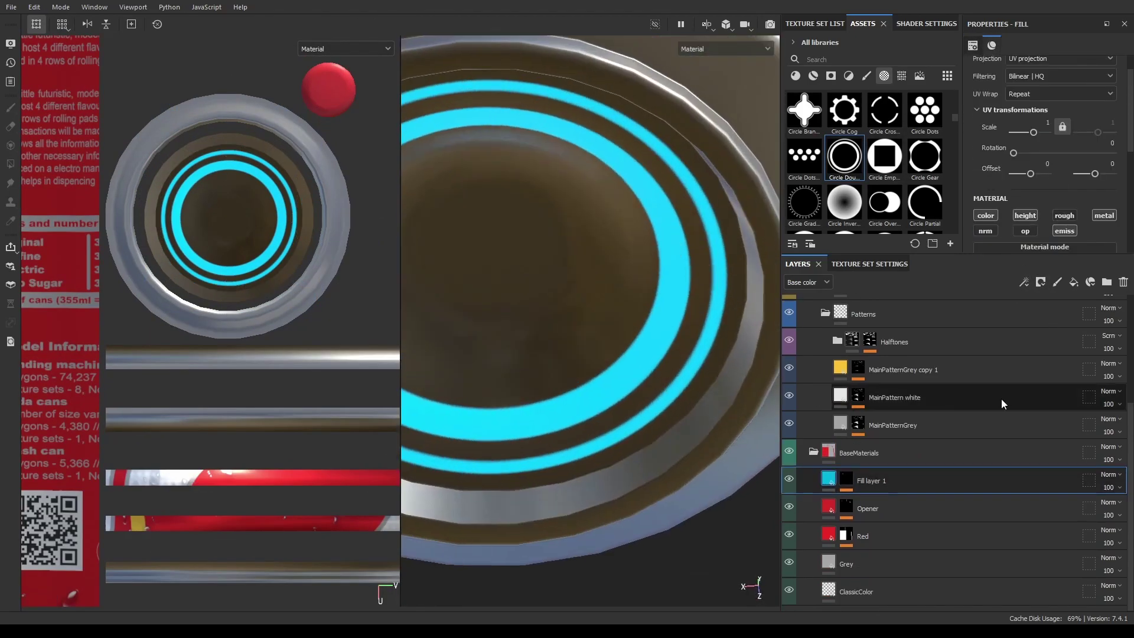
{"action": "scroll", "coordinate": [1045, 177], "scroll_direction": "down", "scroll_amount": 3}
{"action": "left_click_drag", "start_coordinate": [717, 223], "coordinate": [639, 264], "text": "alt"}
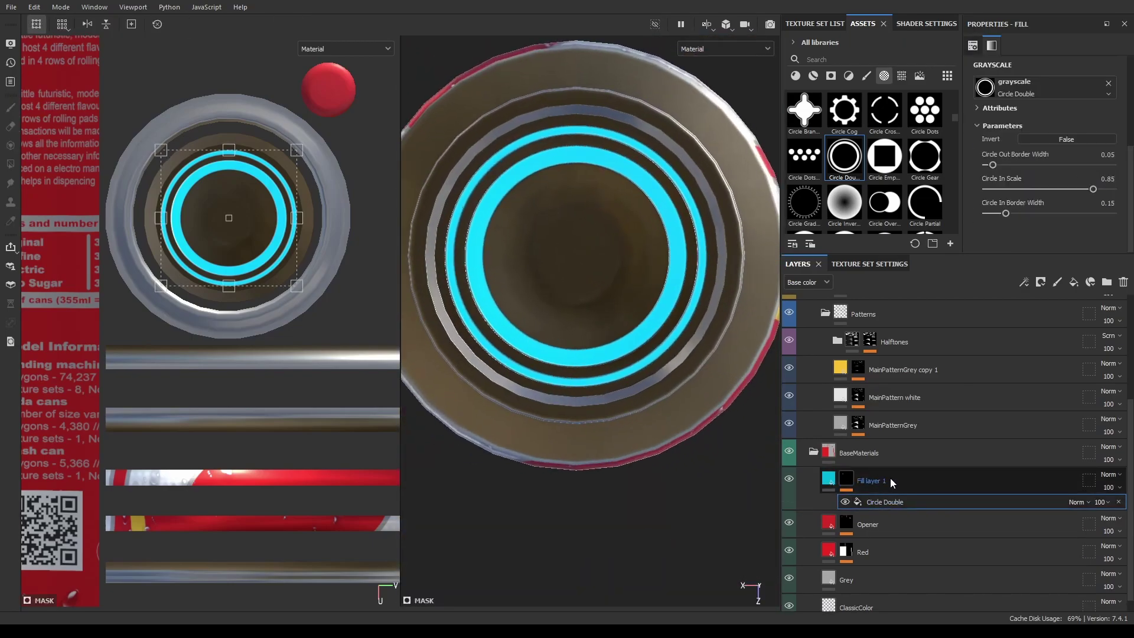
Lower the ring mask blur to 0.1, then remove it and duplicate the cyan ring layer.
{"action": "type", "text": "0.1"}
{"action": "key", "text": "Return"}
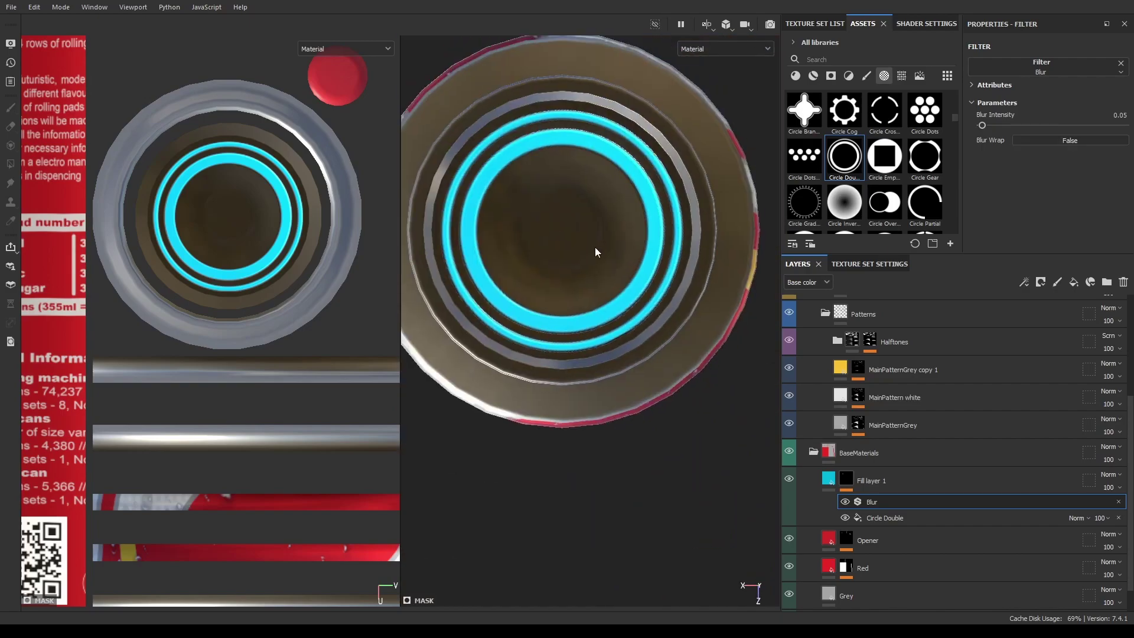
{"action": "key", "text": "Delete"}
{"action": "key", "text": "ctrl+d"}
{"action": "double_click", "coordinate": [876, 507]}
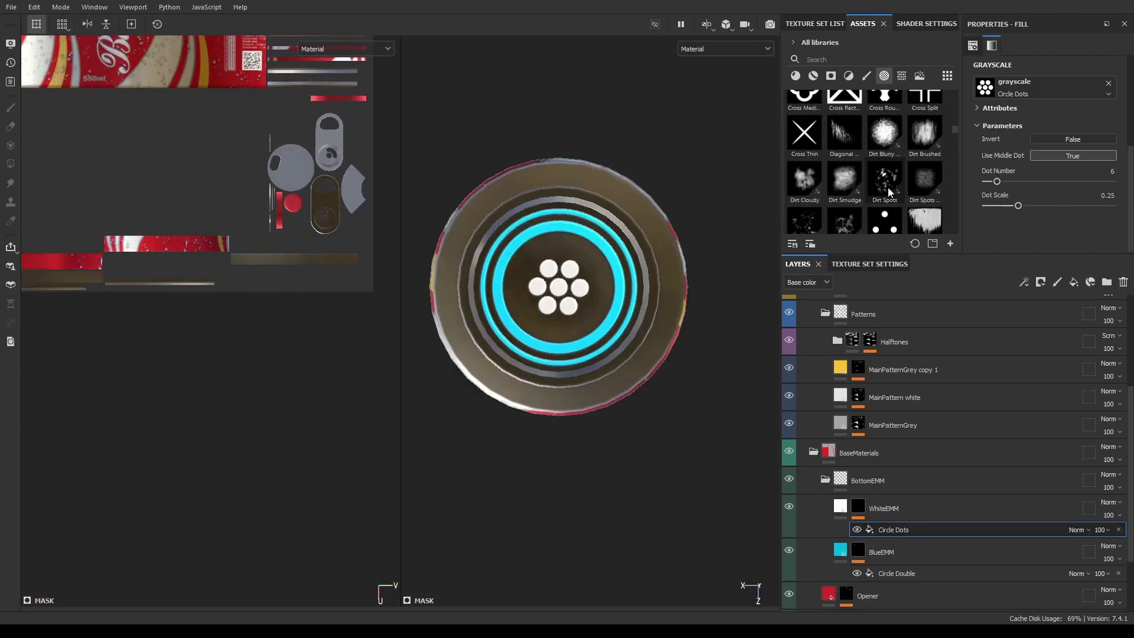
Lower the crosshair ring's border split while checking the can from the side.
{"action": "scroll", "coordinate": [906, 199], "scroll_direction": "down", "scroll_amount": 5}
{"action": "scroll", "coordinate": [906, 199], "scroll_direction": "down", "scroll_amount": 5}
{"action": "scroll", "coordinate": [906, 199], "scroll_direction": "down", "scroll_amount": 5}
{"action": "left_click_drag", "start_coordinate": [571, 378], "coordinate": [572, 410], "text": "alt"}
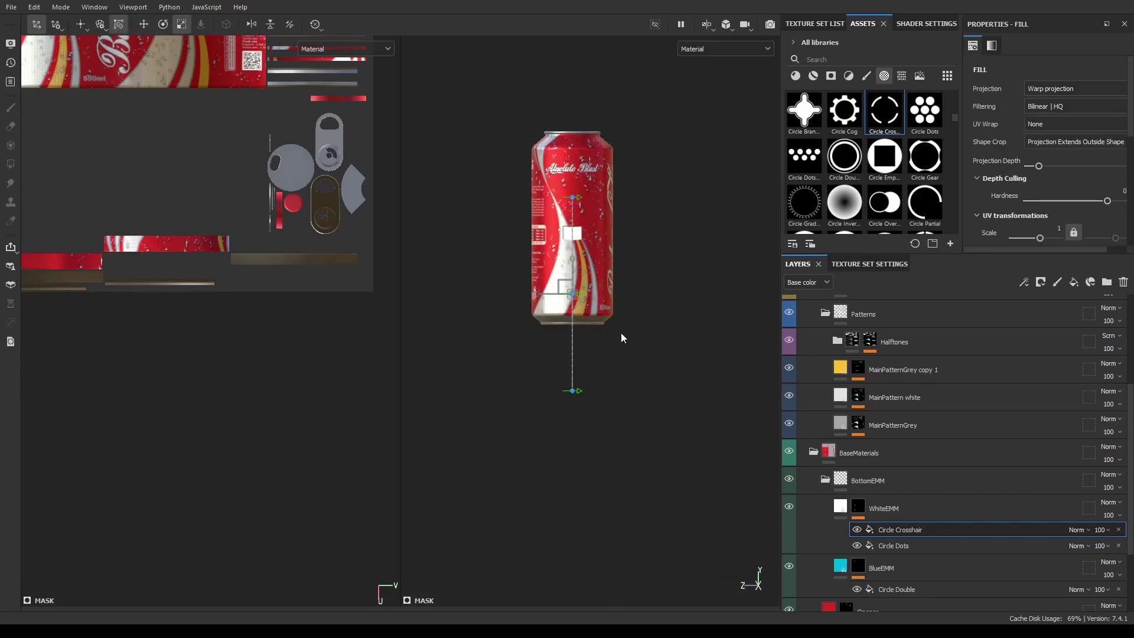
{"action": "mouse_move", "coordinate": [529, 325]}
{"action": "left_mouse_down", "text": "alt"}
{"action": "mouse_move", "coordinate": [602, 284]}
{"action": "mouse_move", "coordinate": [571, 295]}
{"action": "left_mouse_up", "text": "alt"}
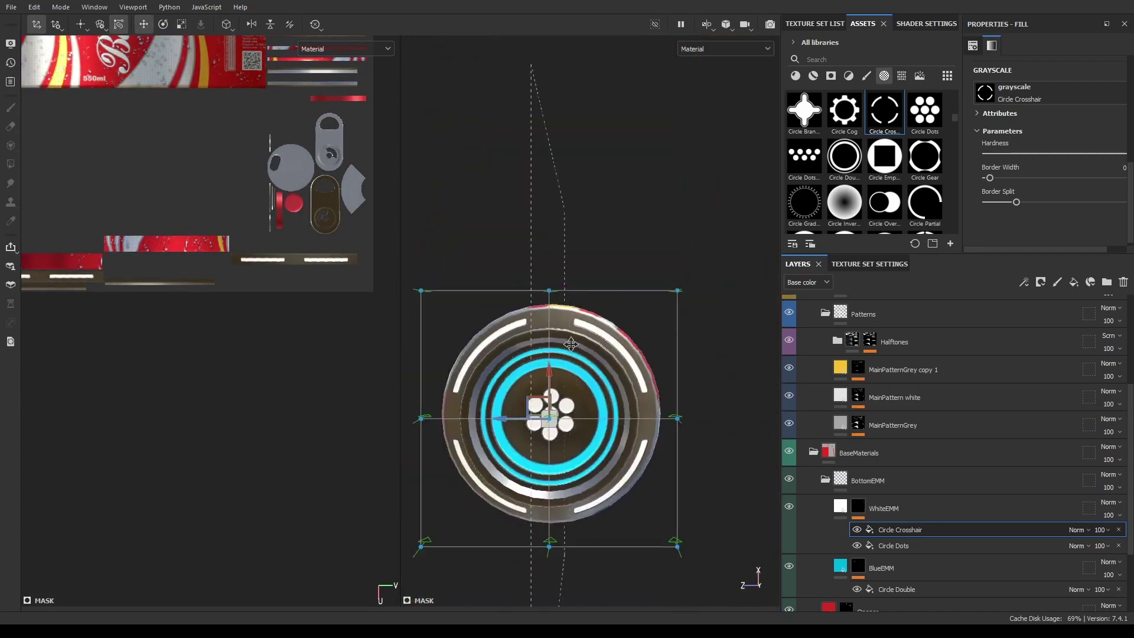
{"action": "scroll", "coordinate": [570, 352], "scroll_direction": "up", "scroll_amount": 3}
{"action": "left_click_drag", "start_coordinate": [1016, 202], "coordinate": [1001, 202]}
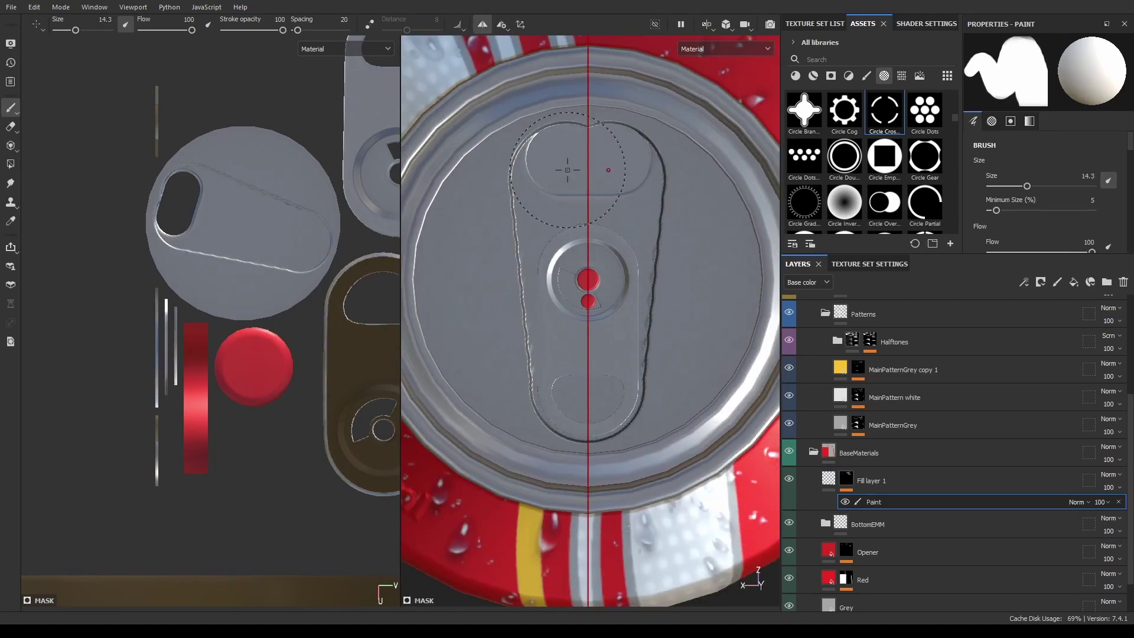
Orbit around the can lid and stamp a dab at its centre.
{"action": "key", "text": "ctrl+s"}
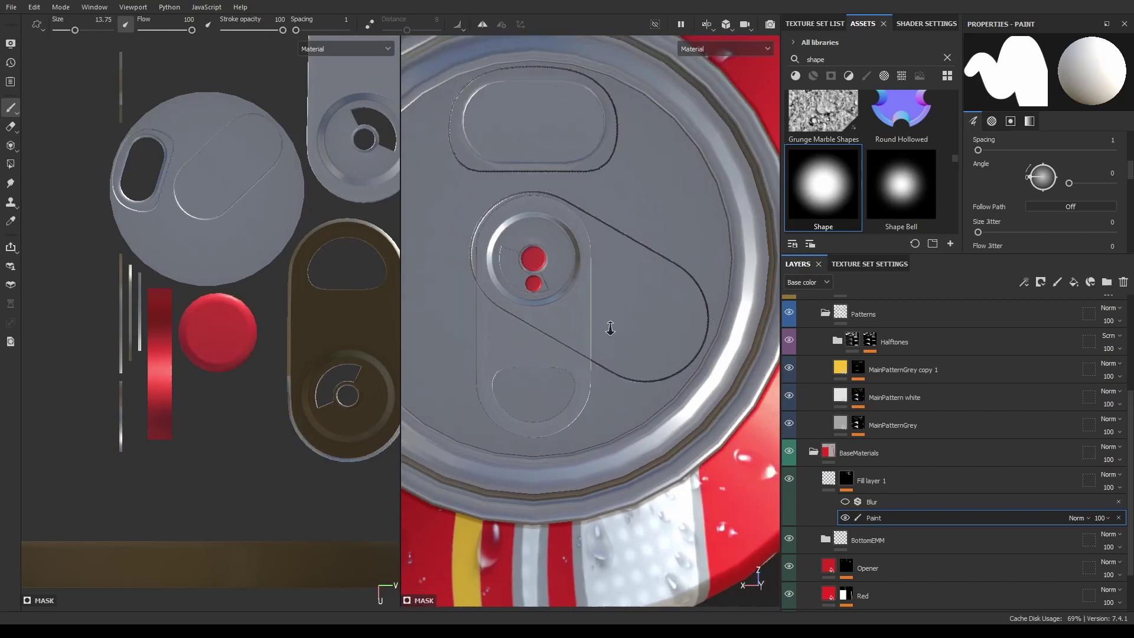
{"action": "left_click_drag", "start_coordinate": [582, 332], "coordinate": [662, 275], "text": "alt"}
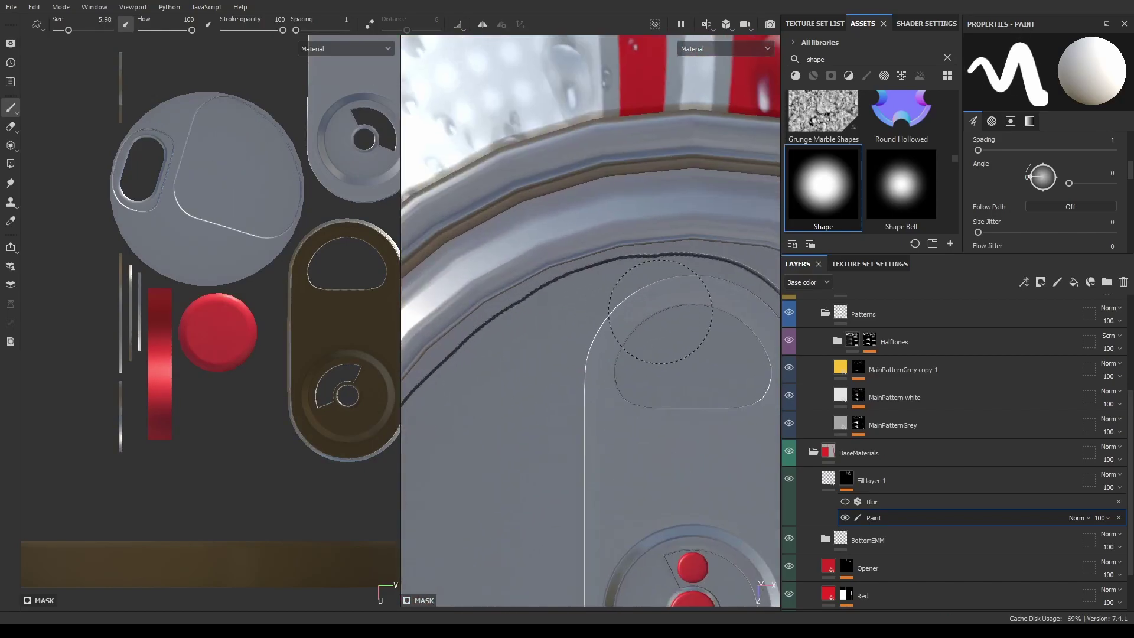
{"action": "scroll", "coordinate": [567, 333], "scroll_direction": "down", "scroll_amount": 5}
{"action": "scroll", "coordinate": [578, 298], "scroll_direction": "up", "scroll_amount": 3}
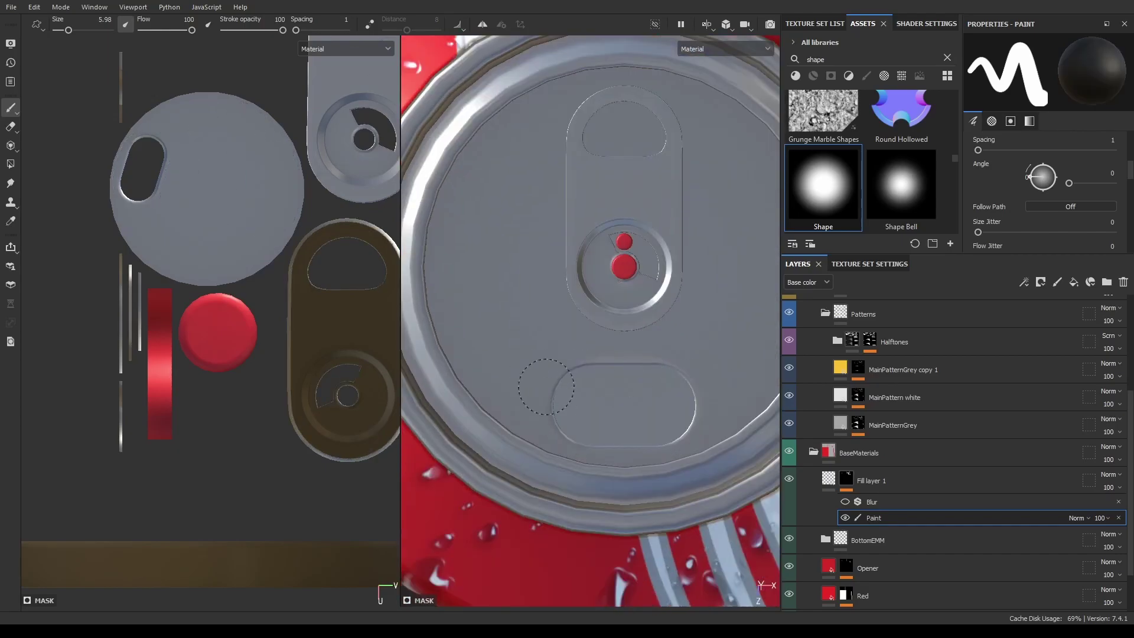
{"action": "scroll", "coordinate": [532, 177], "scroll_direction": "up", "scroll_amount": 2}
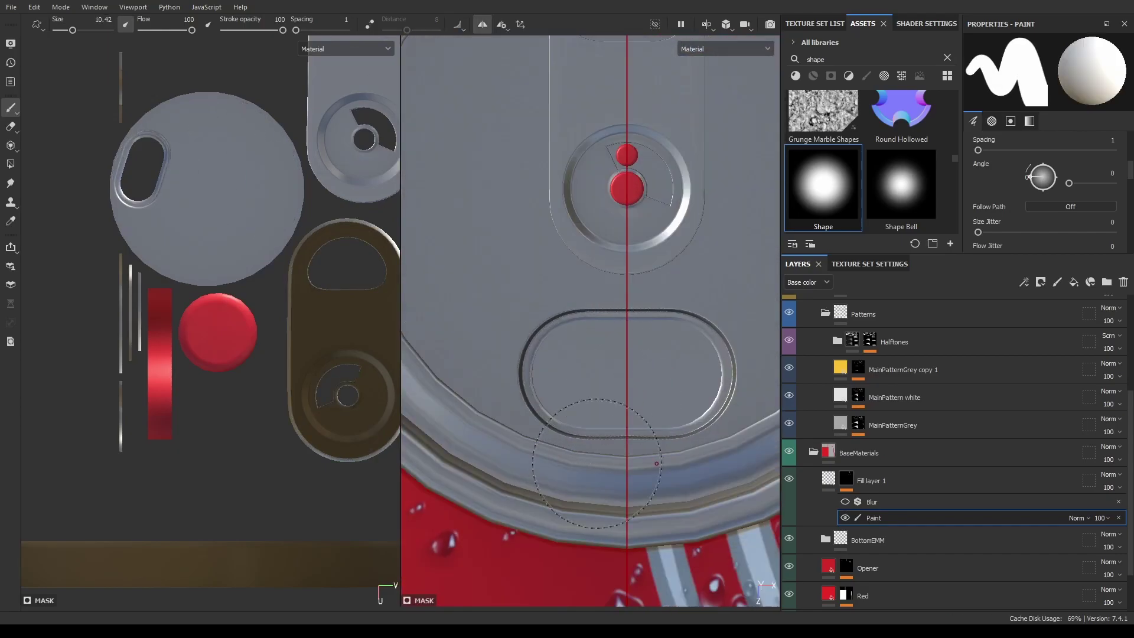
{"action": "scroll", "coordinate": [606, 373], "scroll_direction": "up", "scroll_amount": 1}
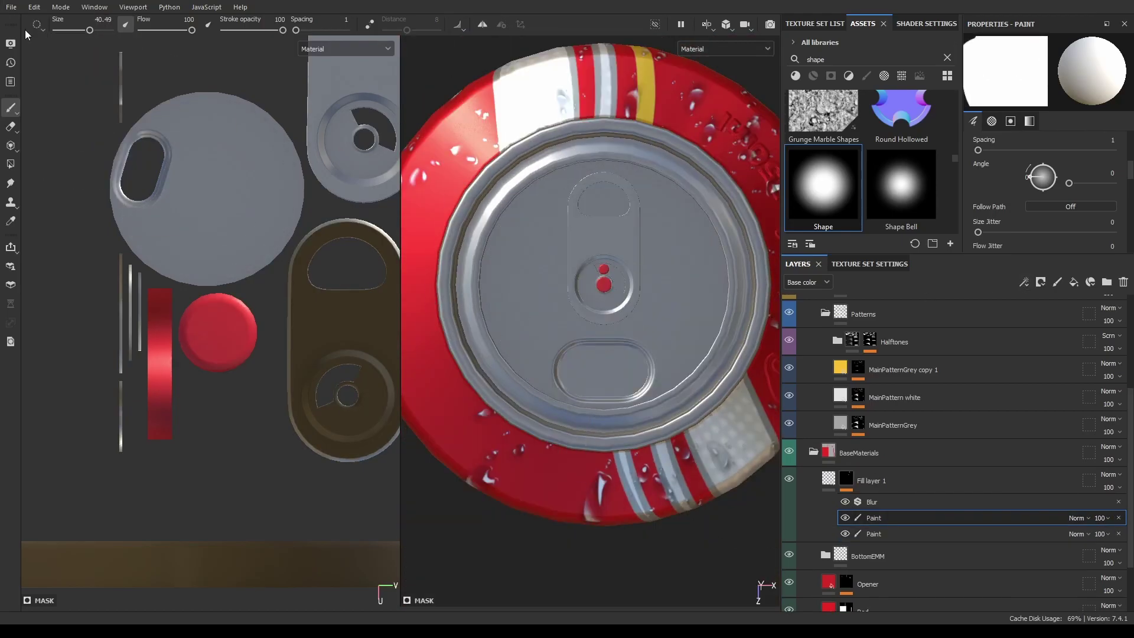
{"action": "scroll", "coordinate": [603, 285], "scroll_direction": "up", "scroll_amount": 2}
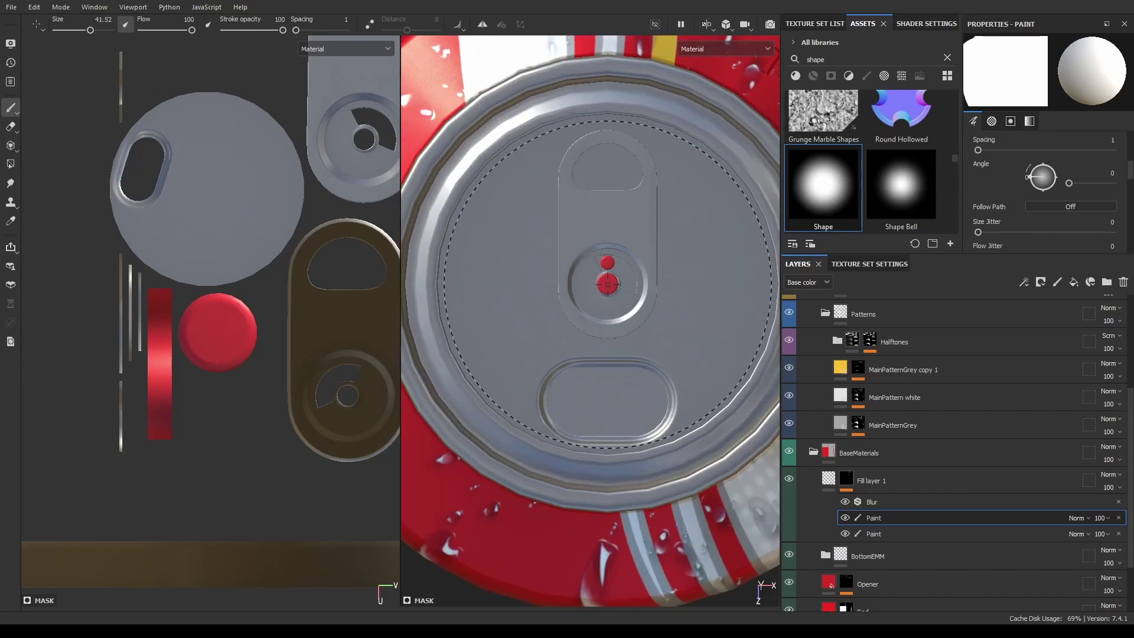
{"action": "scroll", "coordinate": [639, 284], "scroll_direction": "up", "scroll_amount": 2}
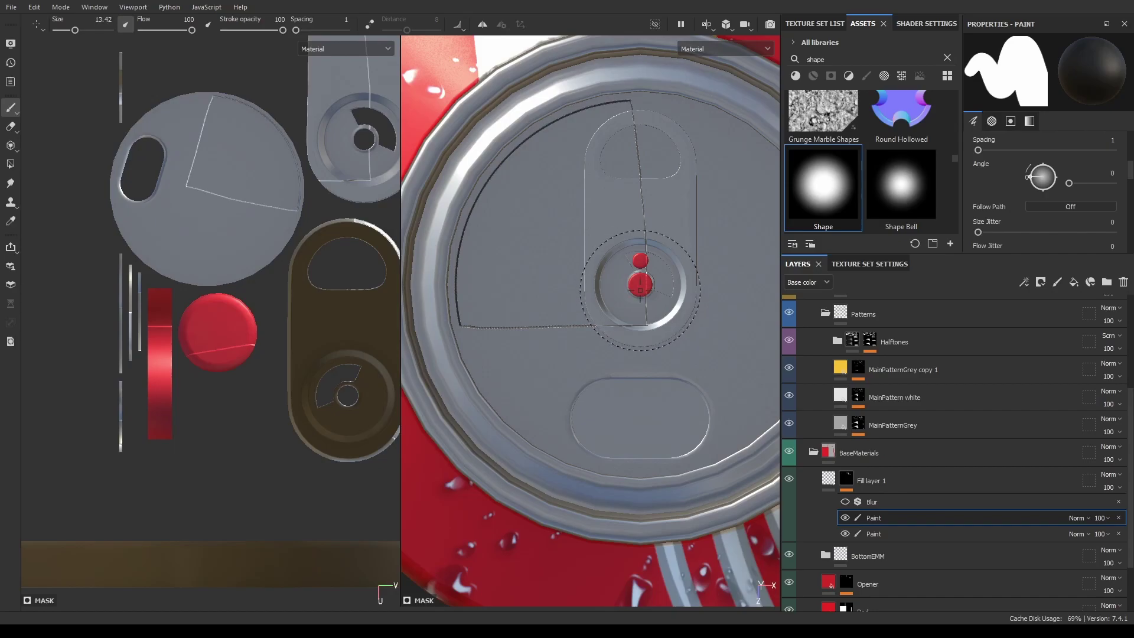
{"action": "left_click", "coordinate": [640, 290]}
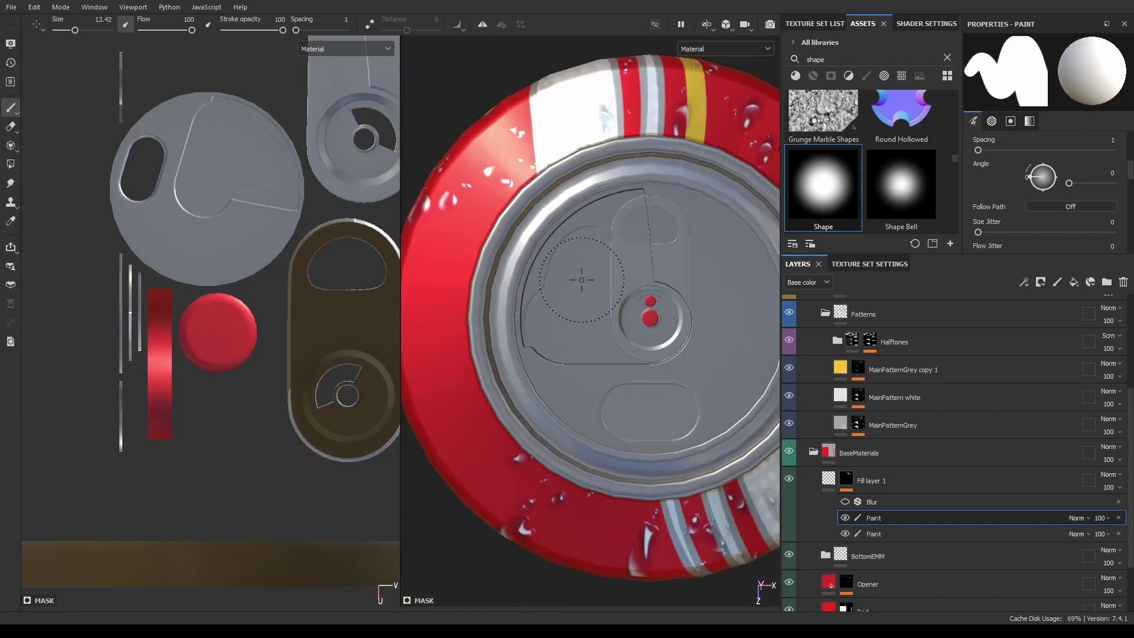
Add a new paint effect and draw the curved groove outline along the lid's left rim.
{"action": "left_click", "coordinate": [884, 75]}
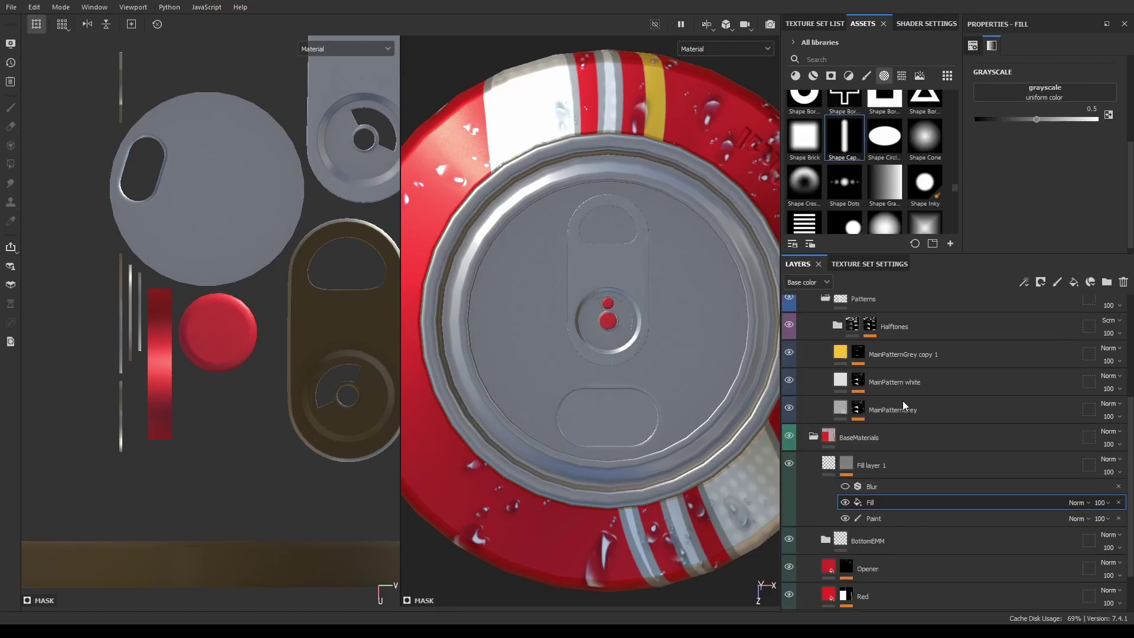
{"action": "key", "text": "1"}
{"action": "scroll", "coordinate": [612, 291], "scroll_direction": "up", "scroll_amount": 2}
{"action": "scroll", "coordinate": [649, 353], "scroll_direction": "up", "scroll_amount": 1}
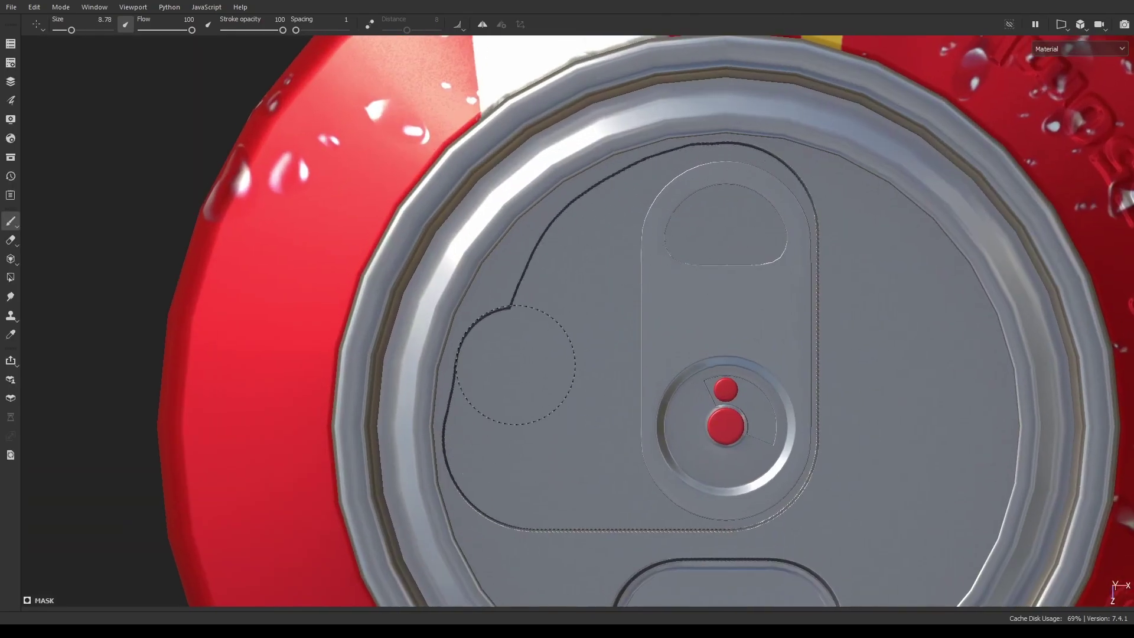
{"action": "left_click_drag", "start_coordinate": [515, 364], "coordinate": [672, 208]}
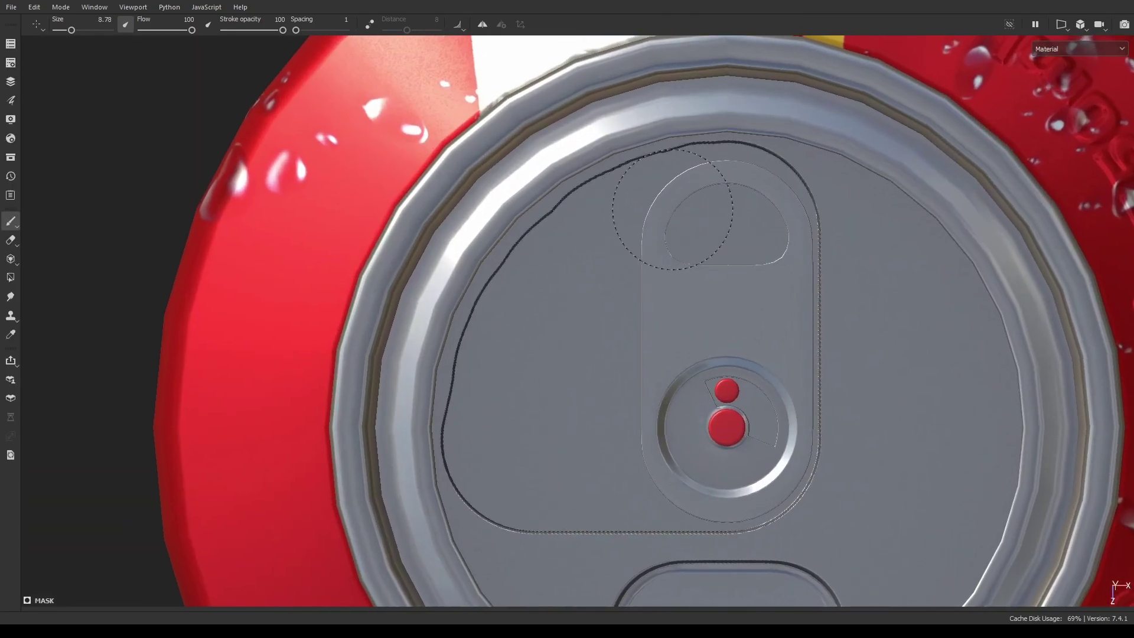
Orbit and zoom around the lid rim to inspect the painted outline.
{"action": "middle_click_drag", "start_coordinate": [588, 253], "coordinate": [617, 223]}
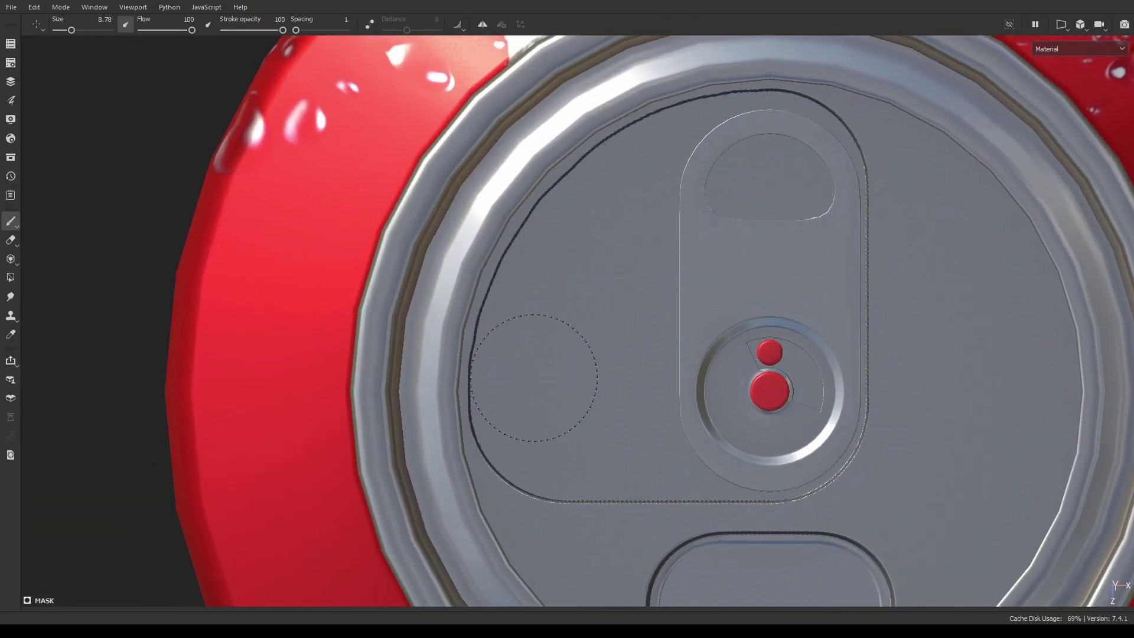
{"action": "scroll", "coordinate": [542, 284], "scroll_direction": "up", "scroll_amount": 2}
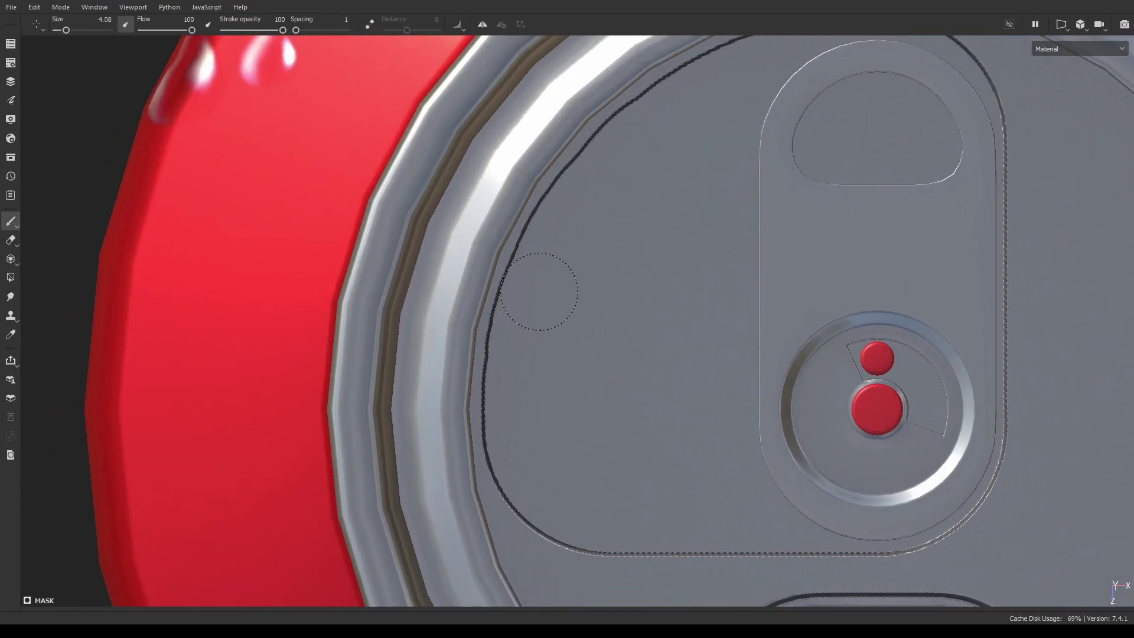
{"action": "middle_click_drag", "start_coordinate": [539, 291], "coordinate": [573, 253]}
{"action": "middle_click_drag", "start_coordinate": [496, 245], "coordinate": [430, 246]}
{"action": "scroll", "coordinate": [479, 227], "scroll_direction": "up", "scroll_amount": 1}
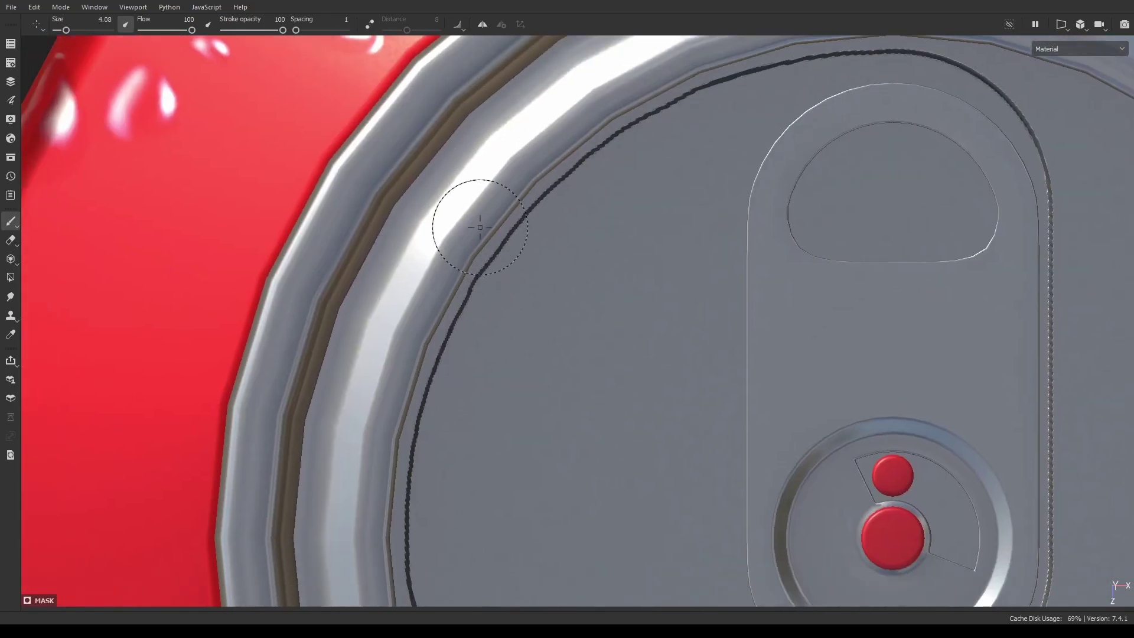
{"action": "mouse_move", "coordinate": [516, 317]}
{"action": "middle_mouse_down"}
{"action": "mouse_move", "coordinate": [551, 329]}
{"action": "mouse_move", "coordinate": [592, 240]}
{"action": "middle_mouse_up"}
{"action": "scroll", "coordinate": [514, 385], "scroll_direction": "down", "scroll_amount": 2}
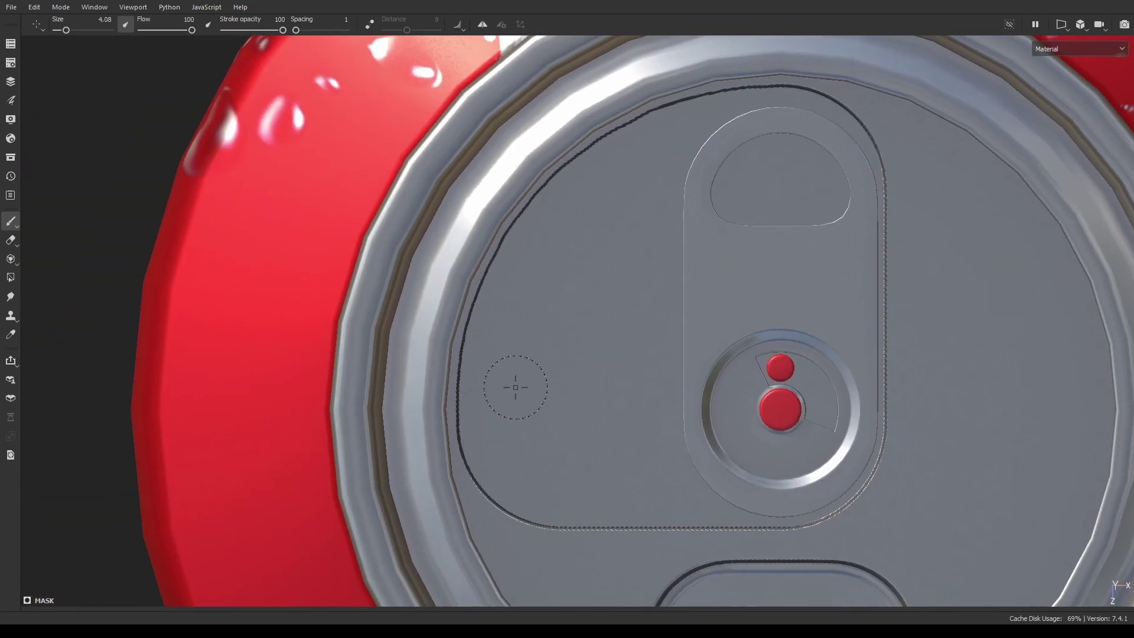
{"action": "scroll", "coordinate": [667, 140], "scroll_direction": "up", "scroll_amount": 1}
{"action": "scroll", "coordinate": [704, 204], "scroll_direction": "down", "scroll_amount": 1}
{"action": "scroll", "coordinate": [513, 214], "scroll_direction": "up", "scroll_amount": 2}
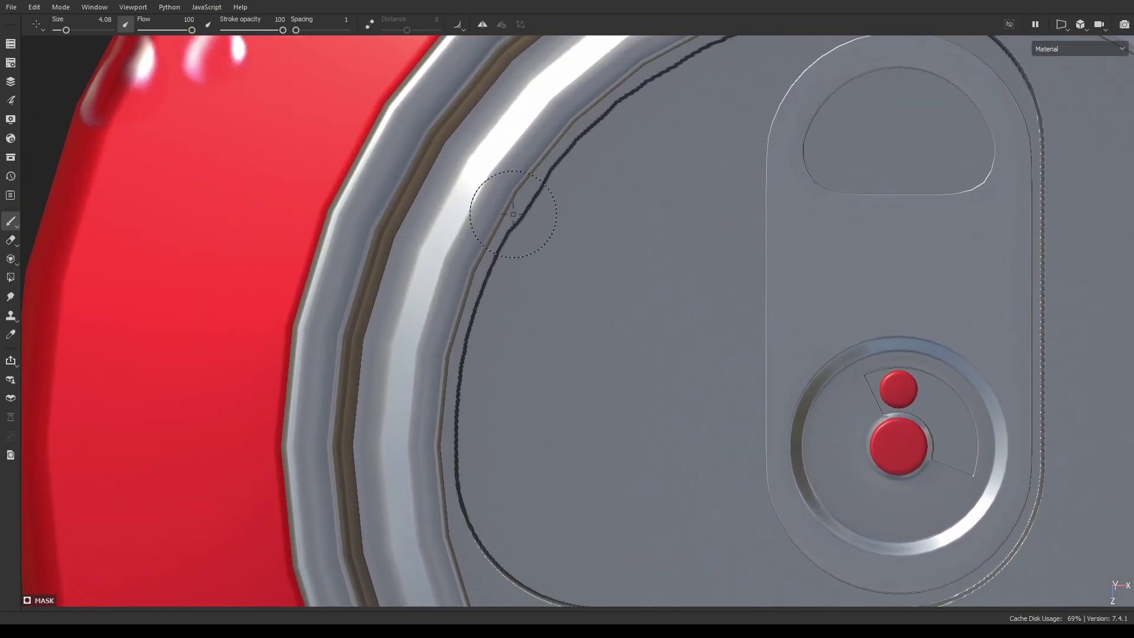
{"action": "left_click_drag", "start_coordinate": [543, 270], "coordinate": [845, 120], "text": "alt"}
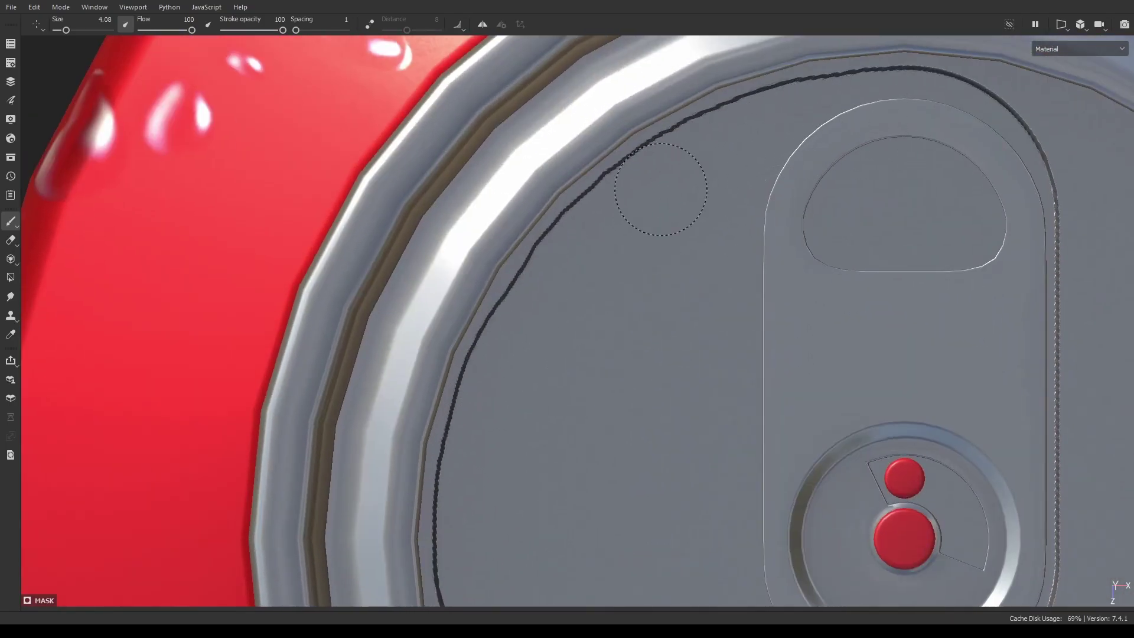
{"action": "mouse_move", "coordinate": [660, 189]}
{"action": "left_mouse_down", "text": "alt"}
{"action": "mouse_move", "coordinate": [708, 202]}
{"action": "mouse_move", "coordinate": [387, 252]}
{"action": "mouse_move", "coordinate": [543, 306]}
{"action": "left_mouse_up", "text": "alt"}
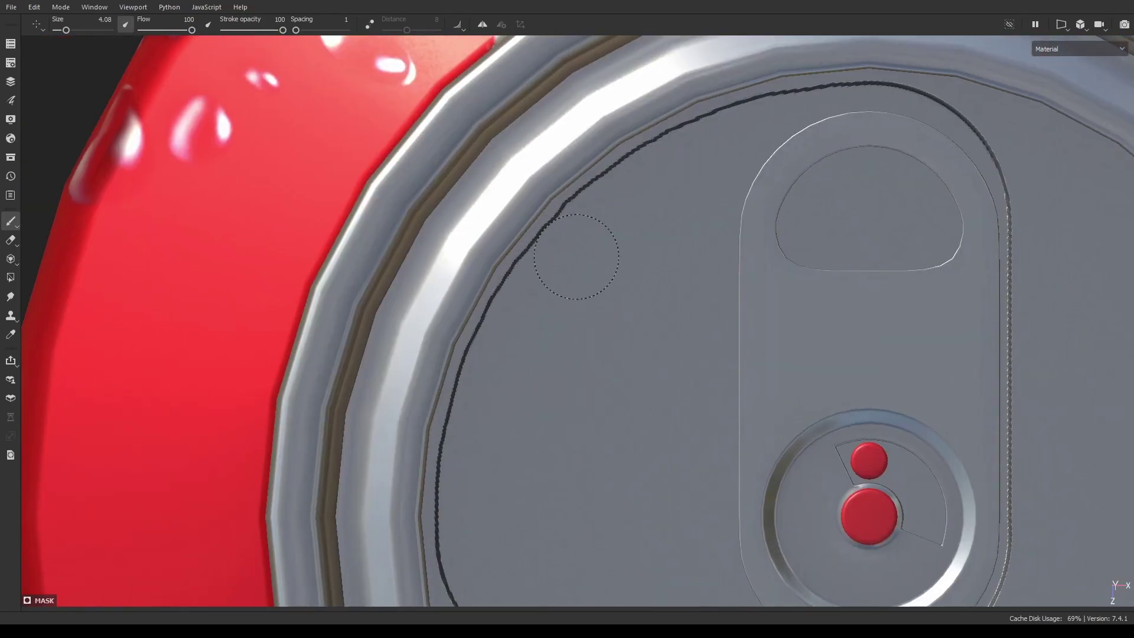
{"action": "mouse_move", "coordinate": [576, 257]}
{"action": "left_mouse_down", "text": "alt"}
{"action": "mouse_move", "coordinate": [648, 208]}
{"action": "mouse_move", "coordinate": [550, 190]}
{"action": "left_mouse_up", "text": "alt"}
{"action": "key", "text": "Tab"}
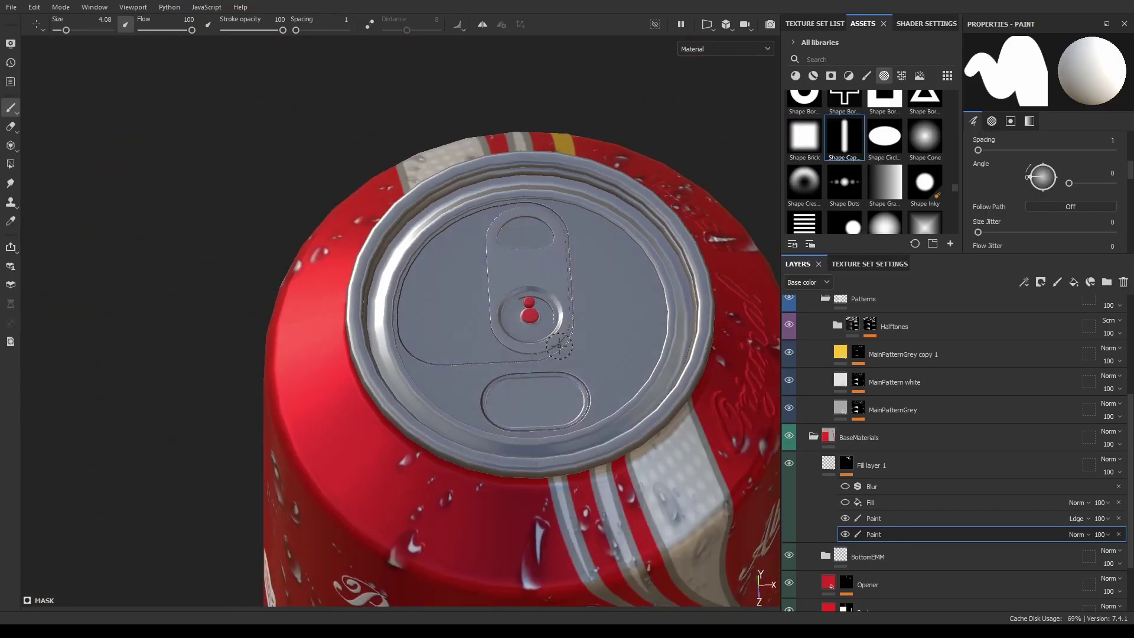
{"action": "left_click_drag", "start_coordinate": [590, 257], "coordinate": [560, 302], "text": "alt"}
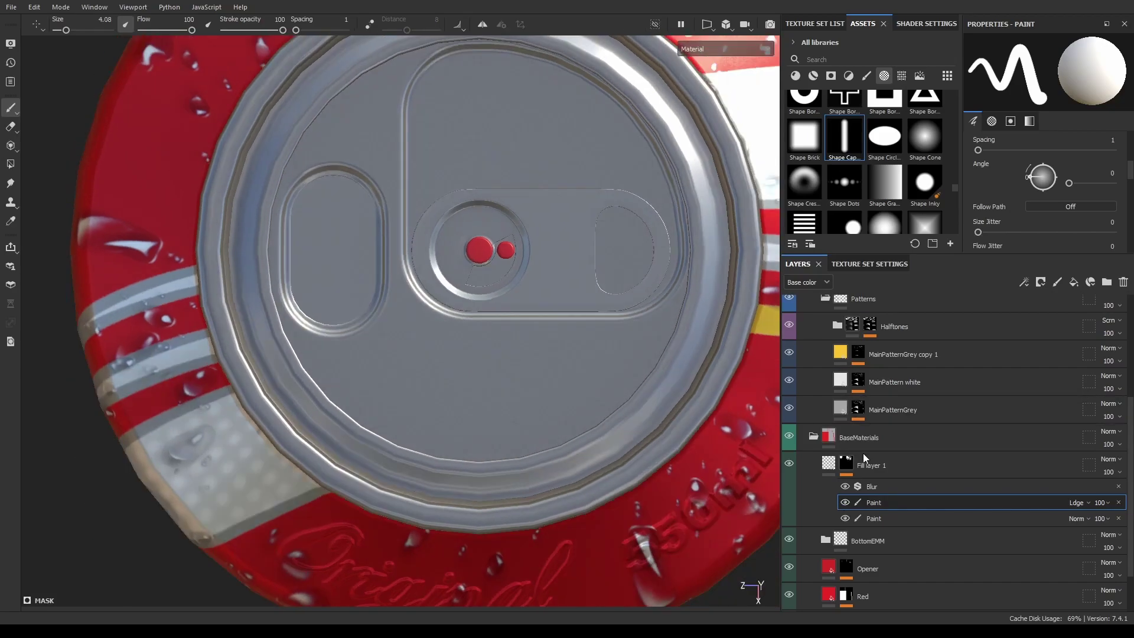
Rename Fill layer 1 to negative and set the edge paint stroke to 50 opacity.
{"action": "left_click", "coordinate": [869, 465]}
{"action": "type", "text": "negative"}
{"action": "left_click", "coordinate": [897, 502]}
{"action": "left_click_drag", "start_coordinate": [1100, 503], "coordinate": [1111, 504]}
{"action": "left_click", "coordinate": [893, 466]}
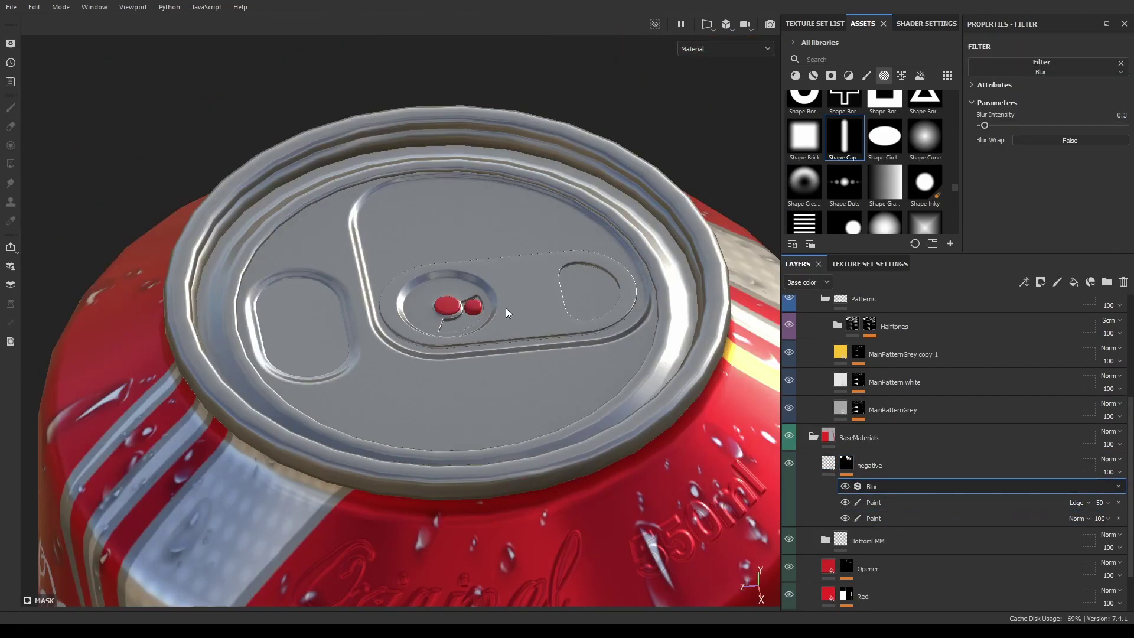
Stamp the Resuable text and recycle symbol onto the lid through the Positive layer's paint mask.
{"action": "left_click", "coordinate": [849, 487]}
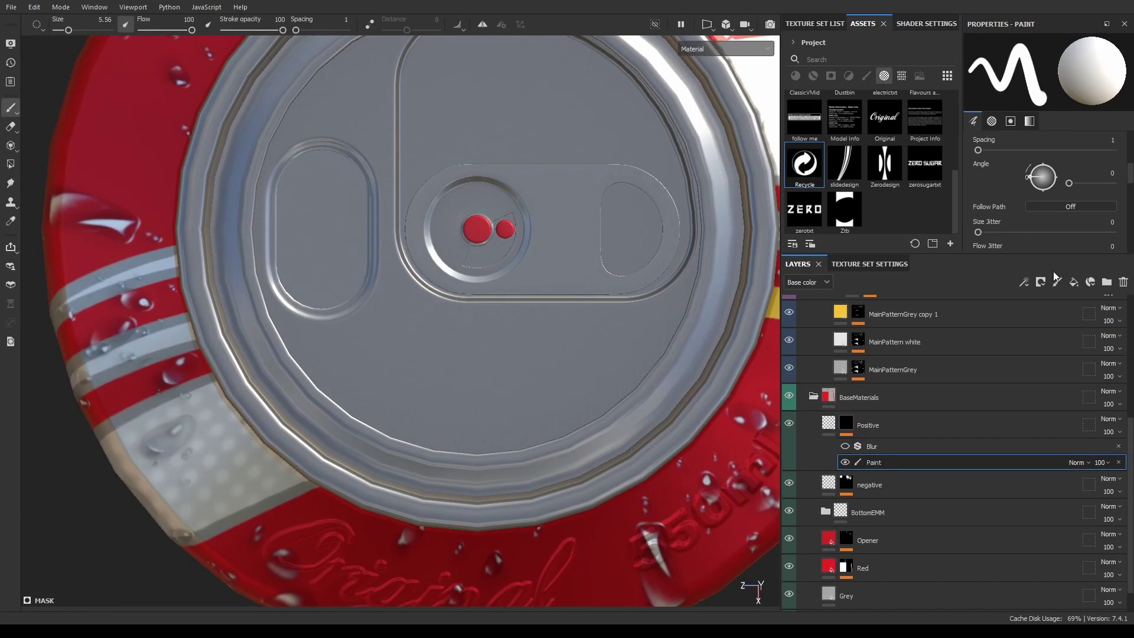
{"action": "scroll", "coordinate": [1040, 219], "scroll_direction": "down", "scroll_amount": 3}
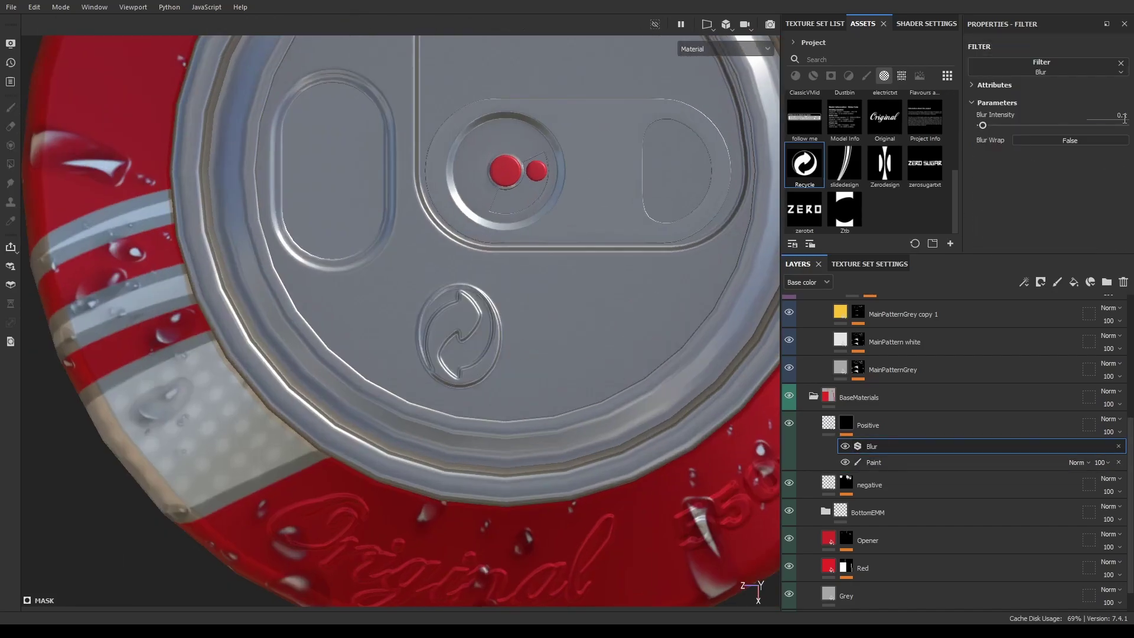
{"action": "type", "text": "font"}
{"action": "left_click", "coordinate": [901, 184]}
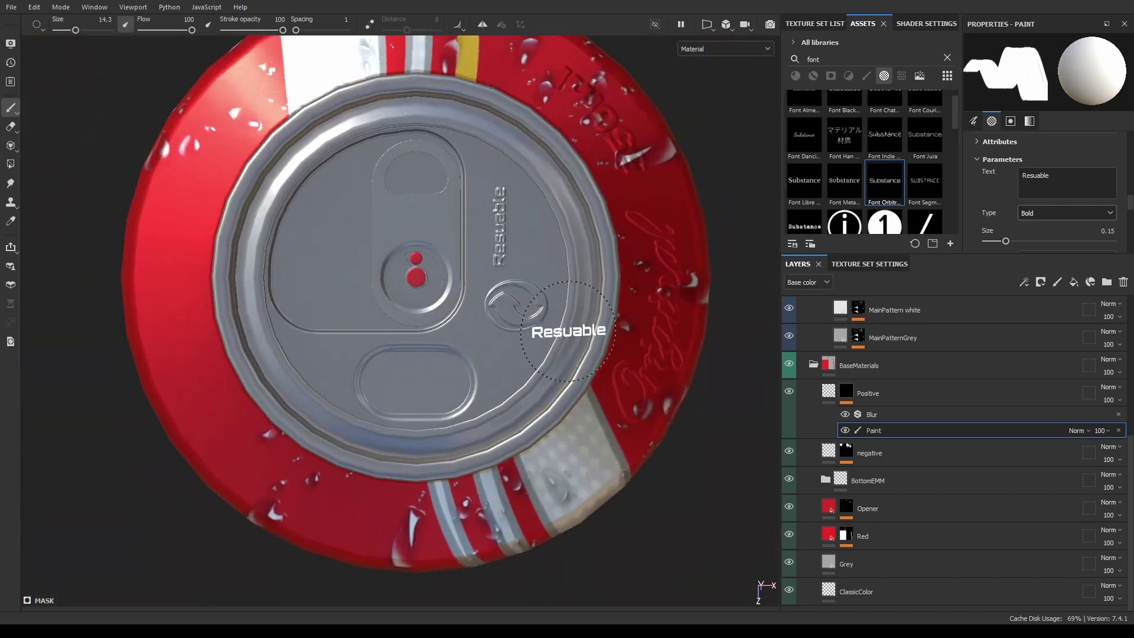
{"action": "left_click", "coordinate": [1118, 430]}
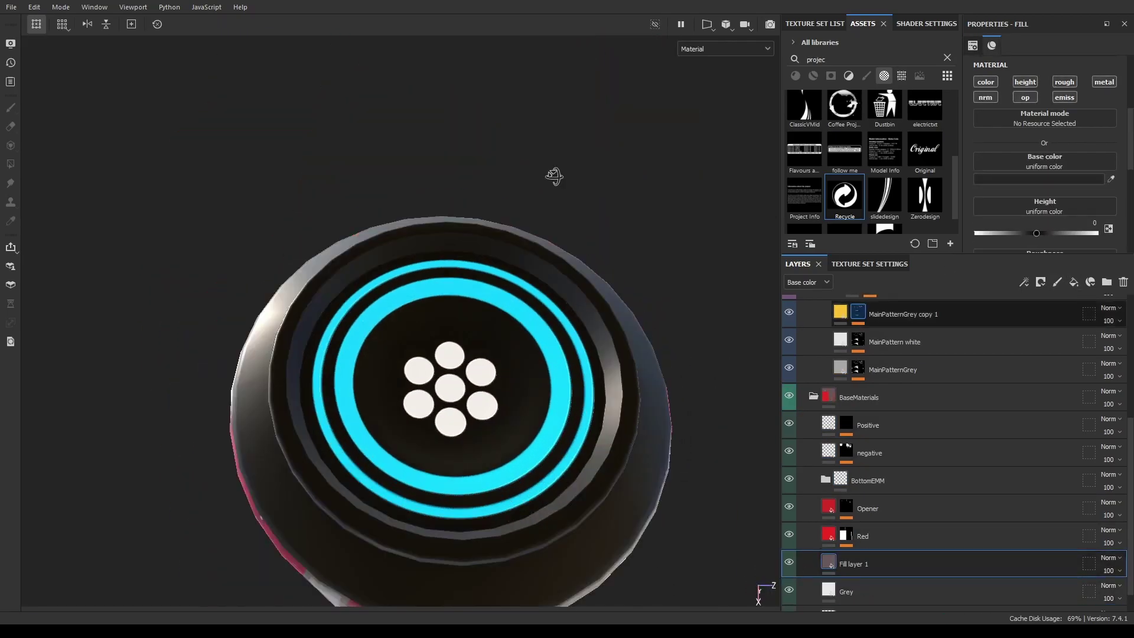
Rename the can-bottom fill layer to 'Bottom'.
{"action": "double_click", "coordinate": [862, 535]}
{"action": "type", "text": "Bottom"}
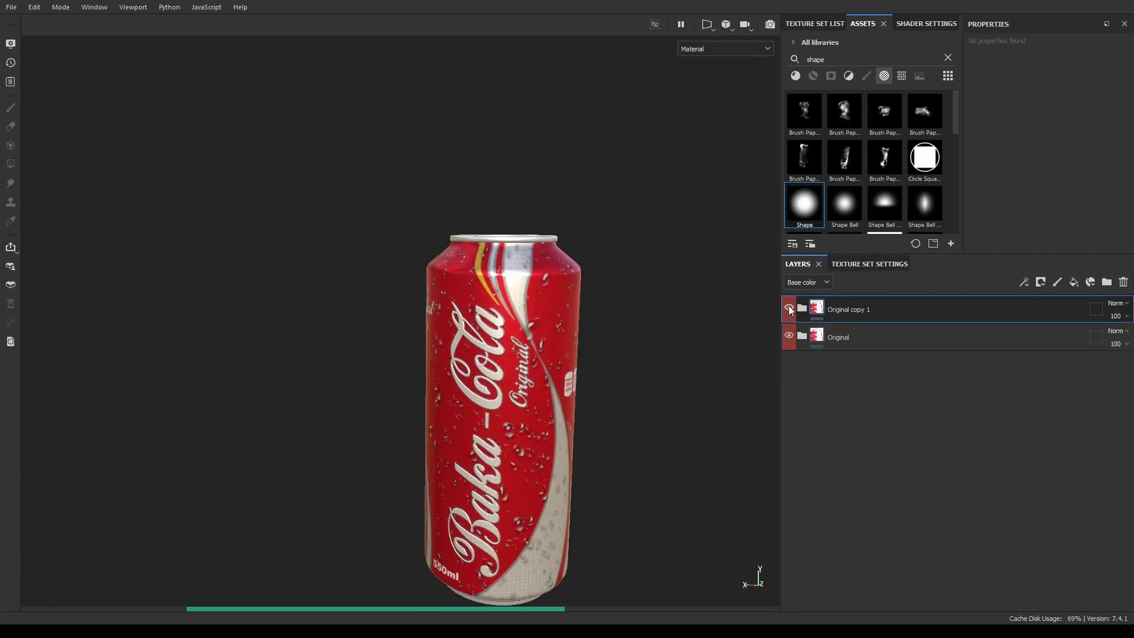
Rename the script text layer in the Original copy 1 folder to 'Caffine'.
{"action": "left_click", "coordinate": [862, 266]}
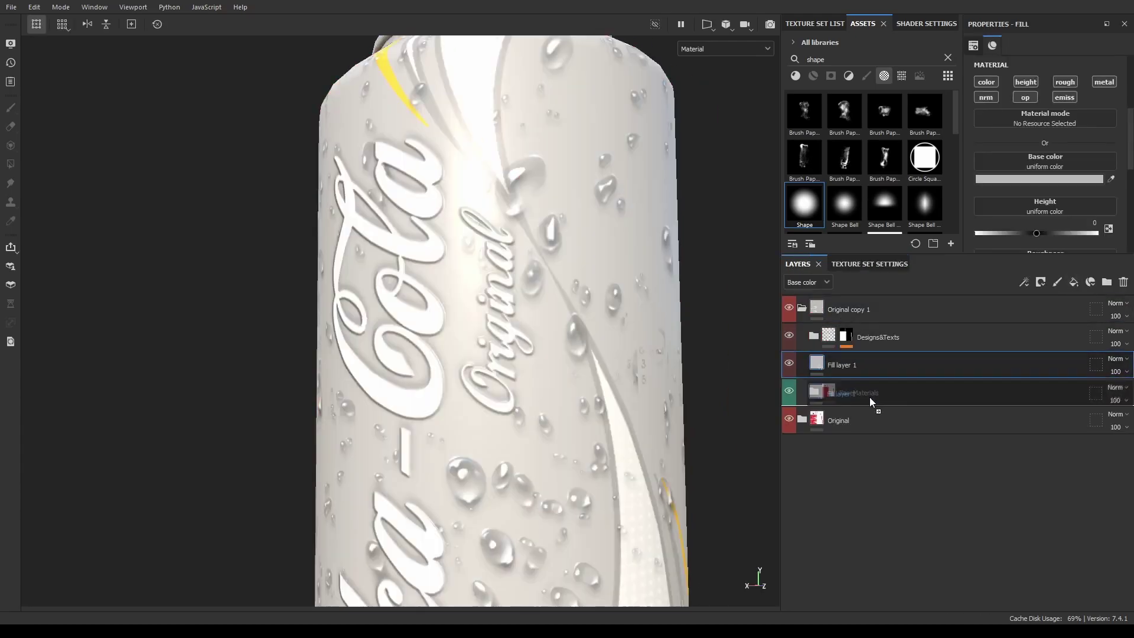
{"action": "scroll", "coordinate": [1060, 169], "scroll_direction": "down", "scroll_amount": 5}
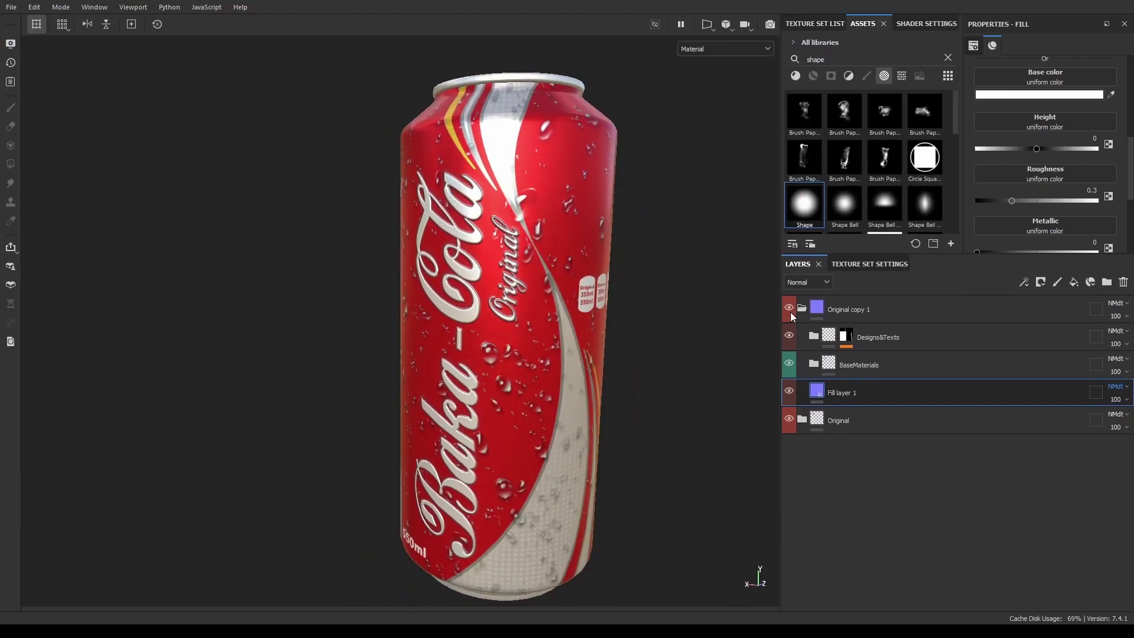
{"action": "left_click", "coordinate": [802, 308]}
{"action": "double_click", "coordinate": [887, 309]}
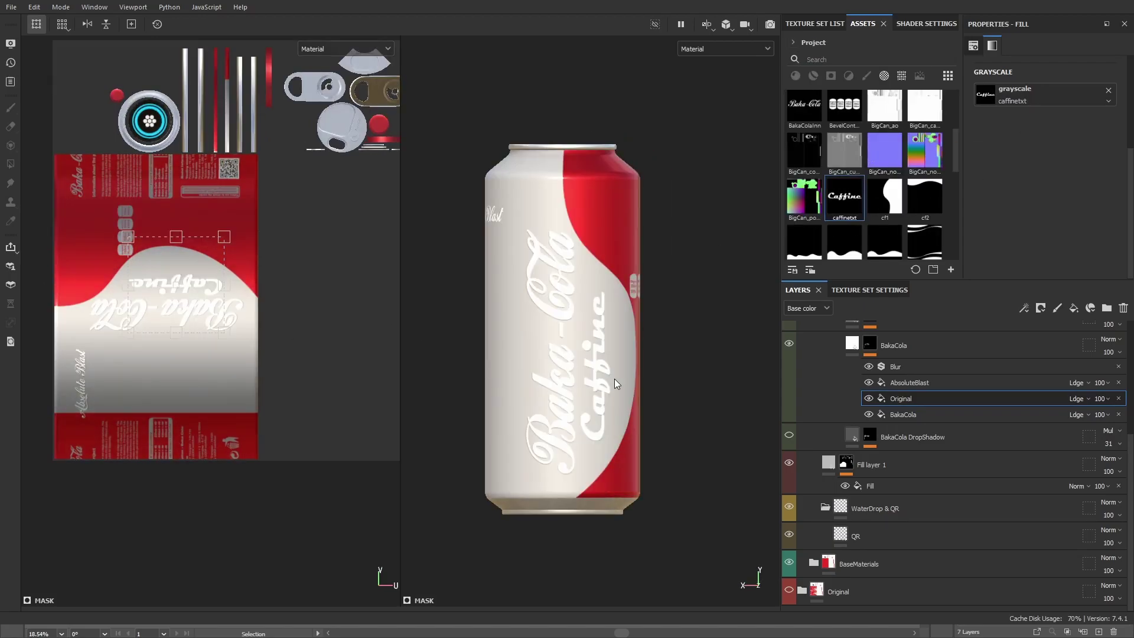
{"action": "type", "text": "Caffine"}
{"action": "key", "text": "Return"}
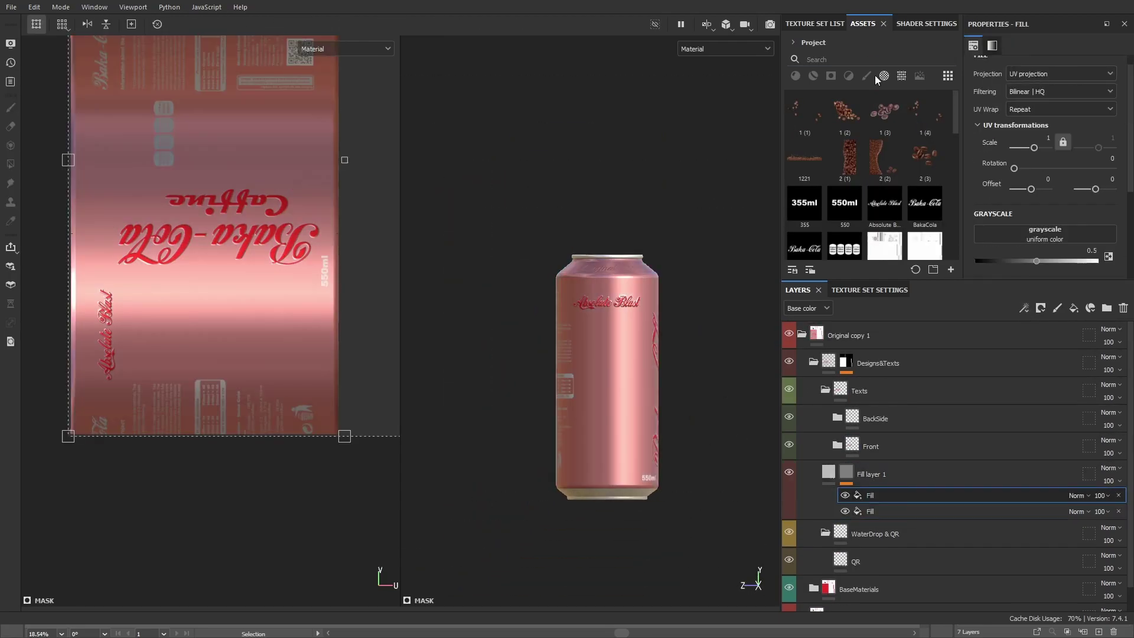
{"action": "type", "text": "square"}
Move the fill's pattern down the label and shift the Baka-Cola logo left.
{"action": "left_click_drag", "start_coordinate": [266, 255], "coordinate": [261, 426]}
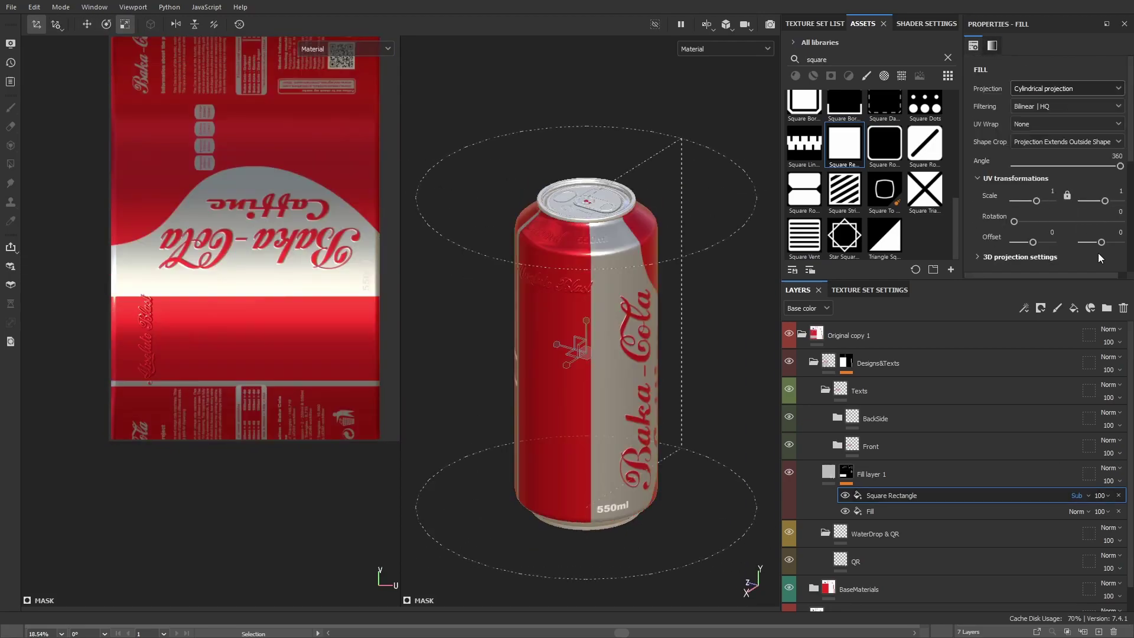
{"action": "key", "text": "e"}
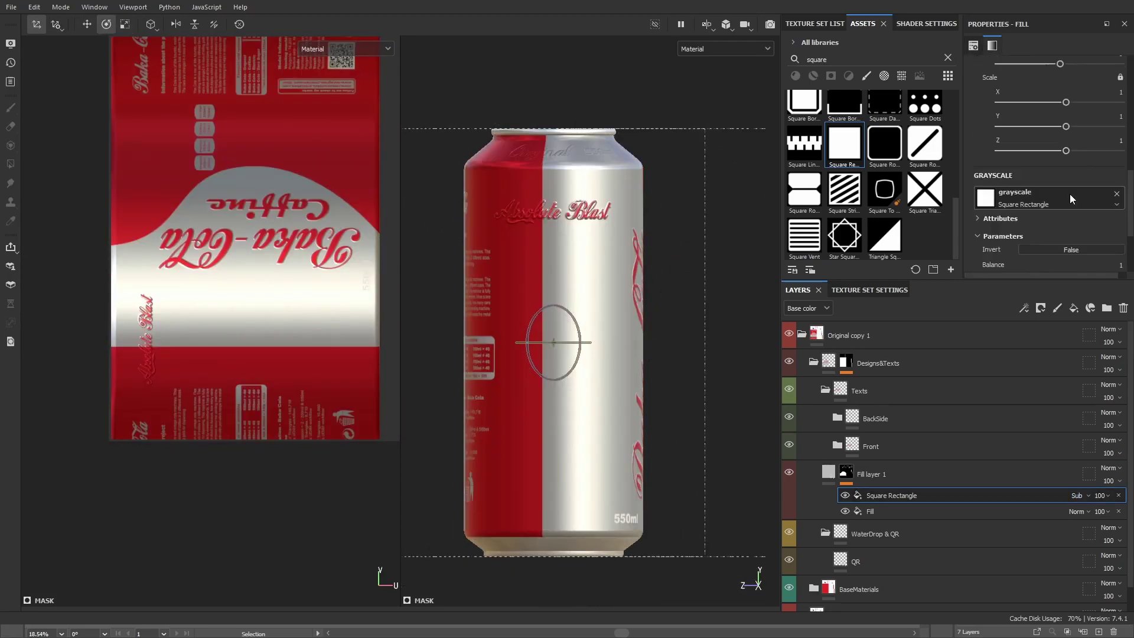
{"action": "scroll", "coordinate": [1117, 200], "scroll_direction": "up", "scroll_amount": 3}
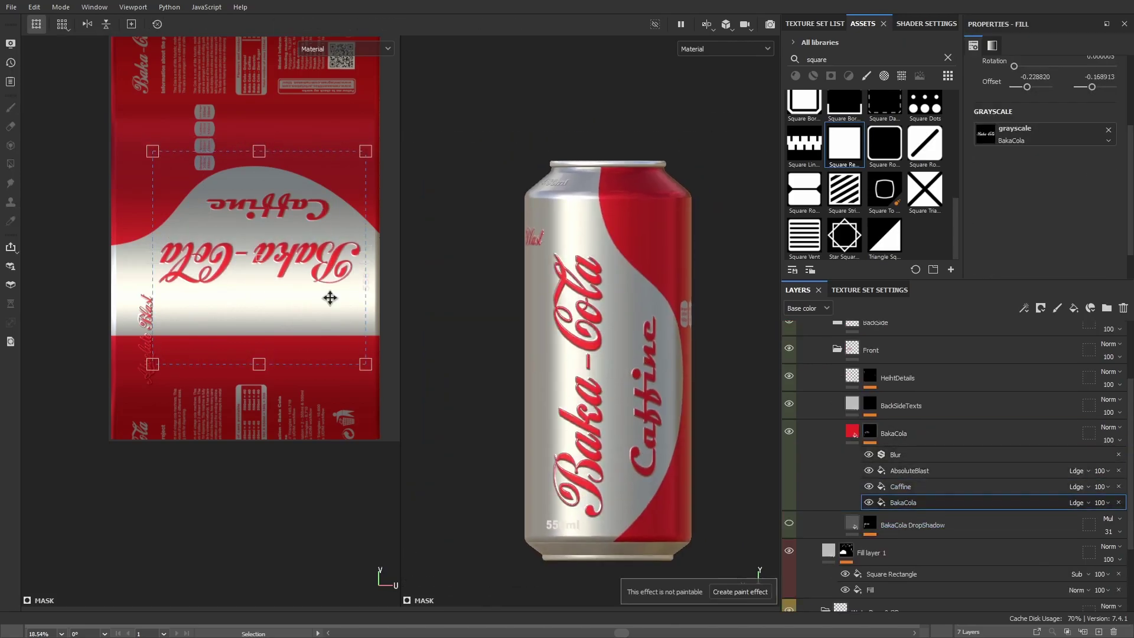
{"action": "left_click_drag", "start_coordinate": [329, 297], "coordinate": [321, 296]}
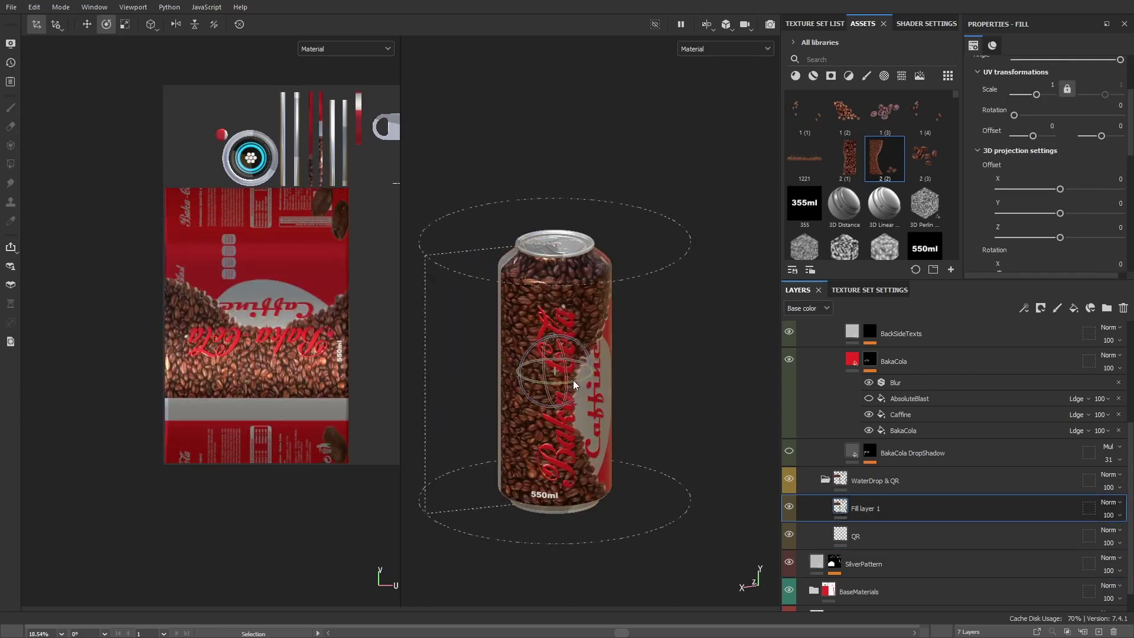
Rotate the coffee-bean fill's cylindrical projection around the can.
{"action": "left_click_drag", "start_coordinate": [573, 380], "coordinate": [630, 373]}
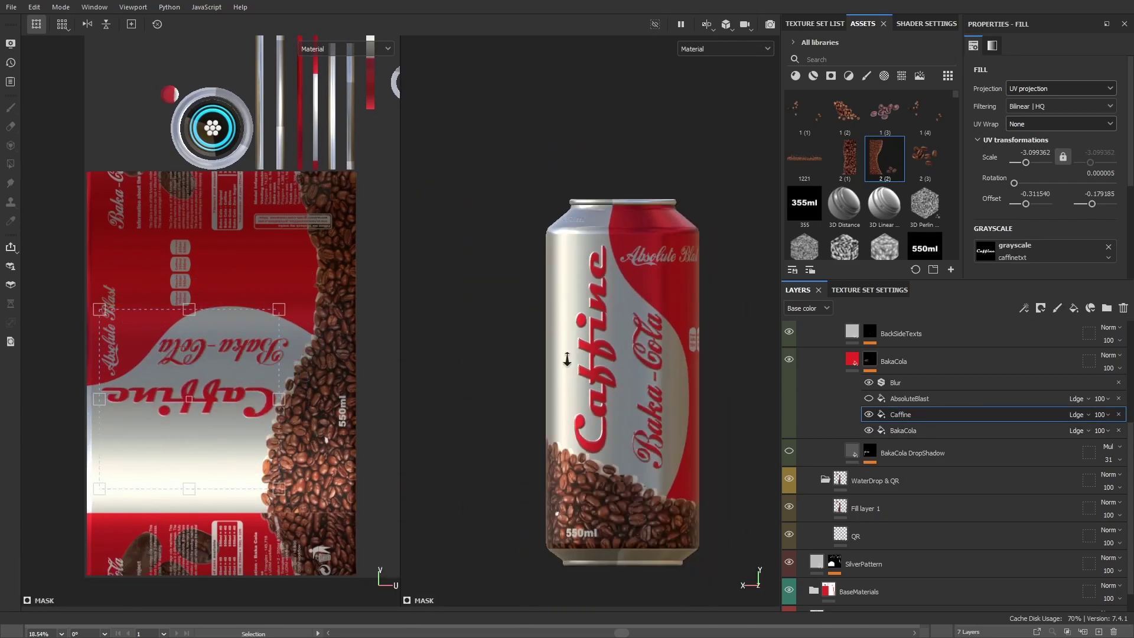
{"action": "left_click", "coordinate": [906, 507]}
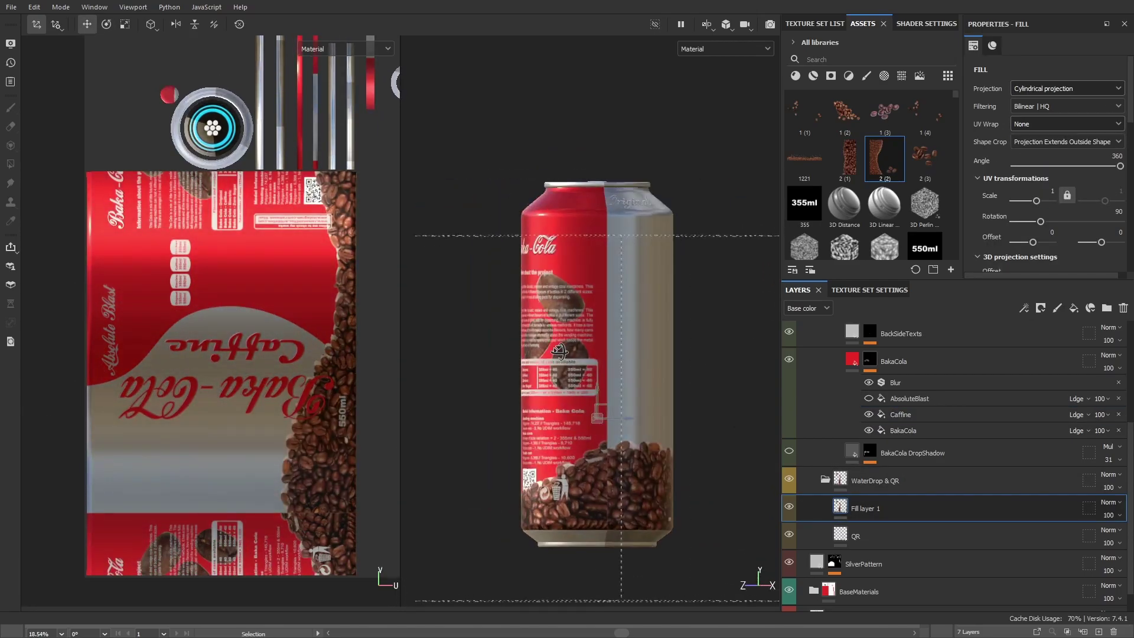
{"action": "left_click", "coordinate": [903, 402]}
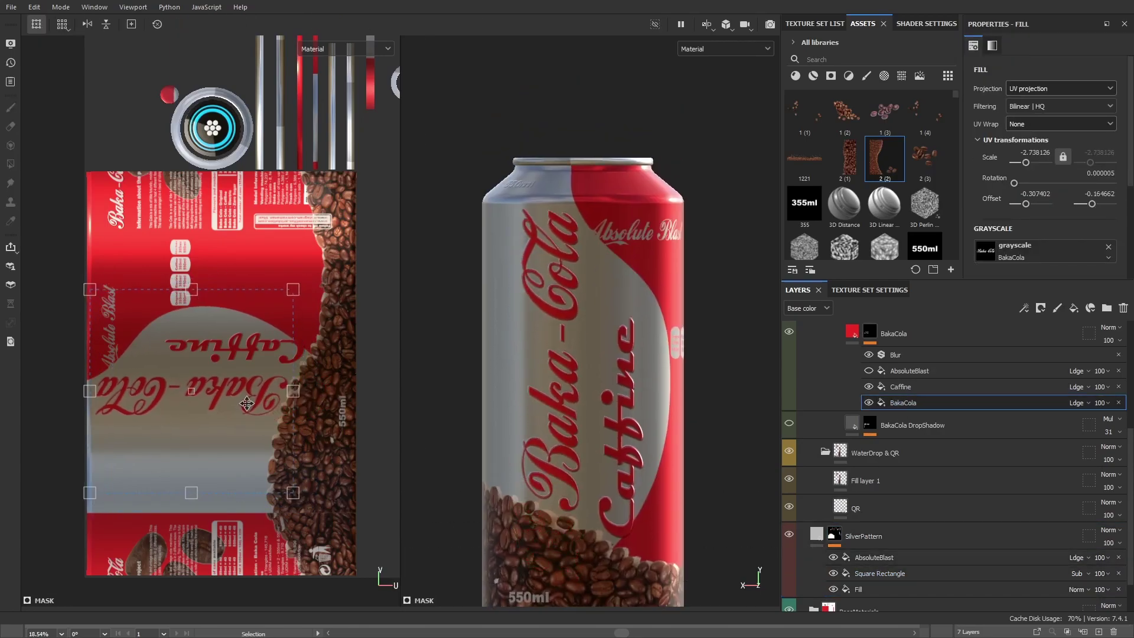
Drag the AbsoluteBlast text fill up to the top of the label.
{"action": "left_click", "coordinate": [874, 557]}
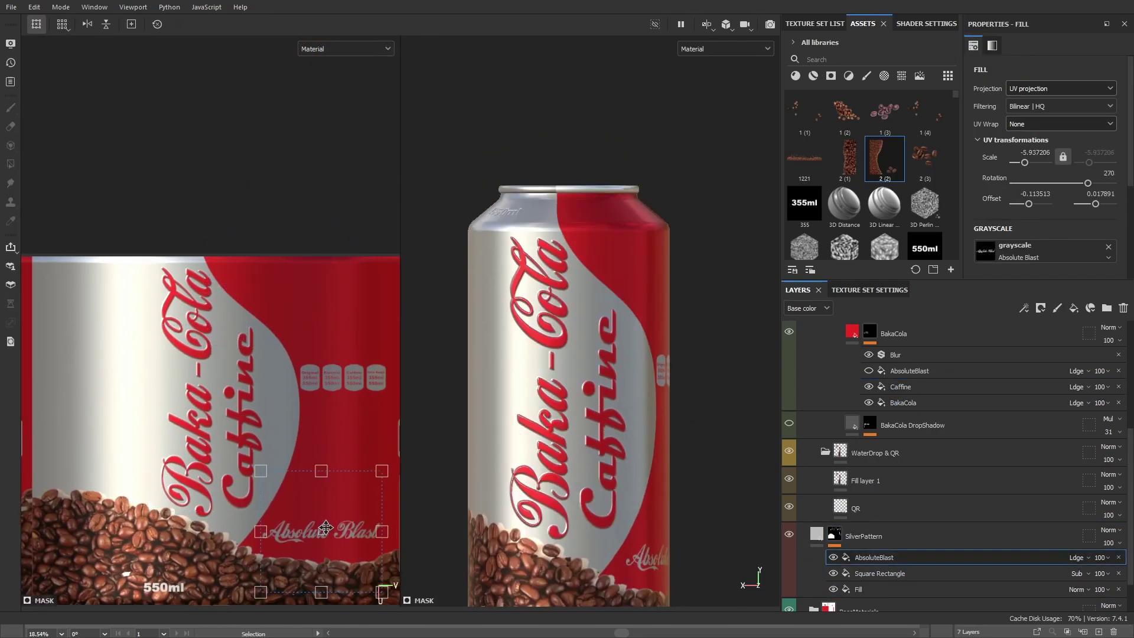
{"action": "left_click_drag", "start_coordinate": [326, 527], "coordinate": [286, 278]}
{"action": "left_click_drag", "start_coordinate": [550, 311], "coordinate": [639, 373], "text": "alt"}
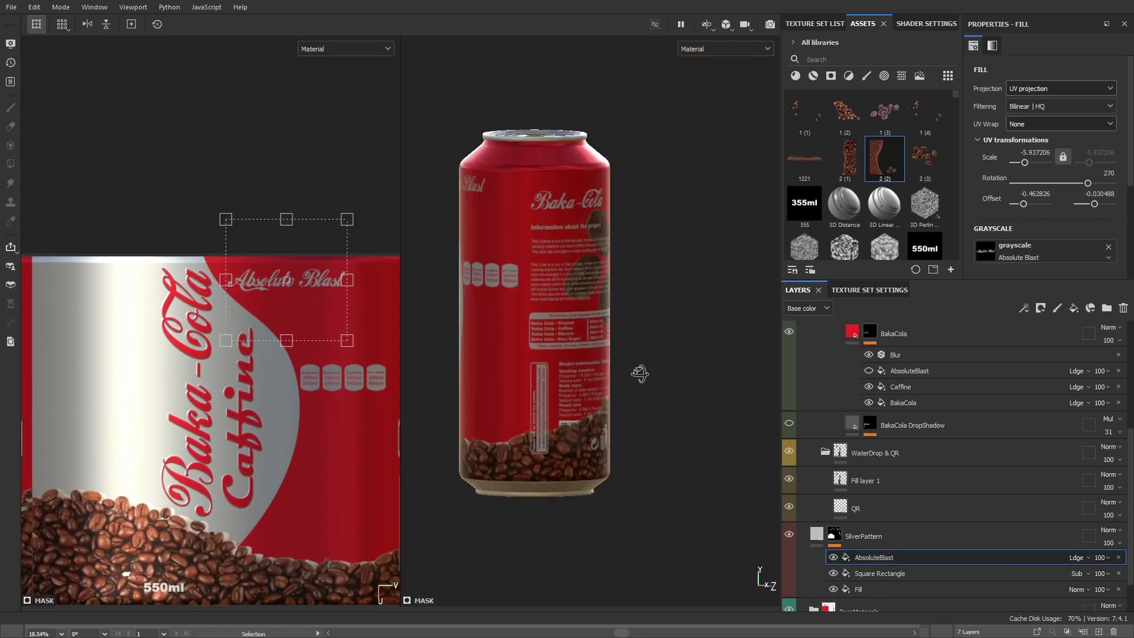
{"action": "scroll", "coordinate": [901, 413], "scroll_direction": "up", "scroll_amount": 5}
{"action": "left_click", "coordinate": [901, 384]}
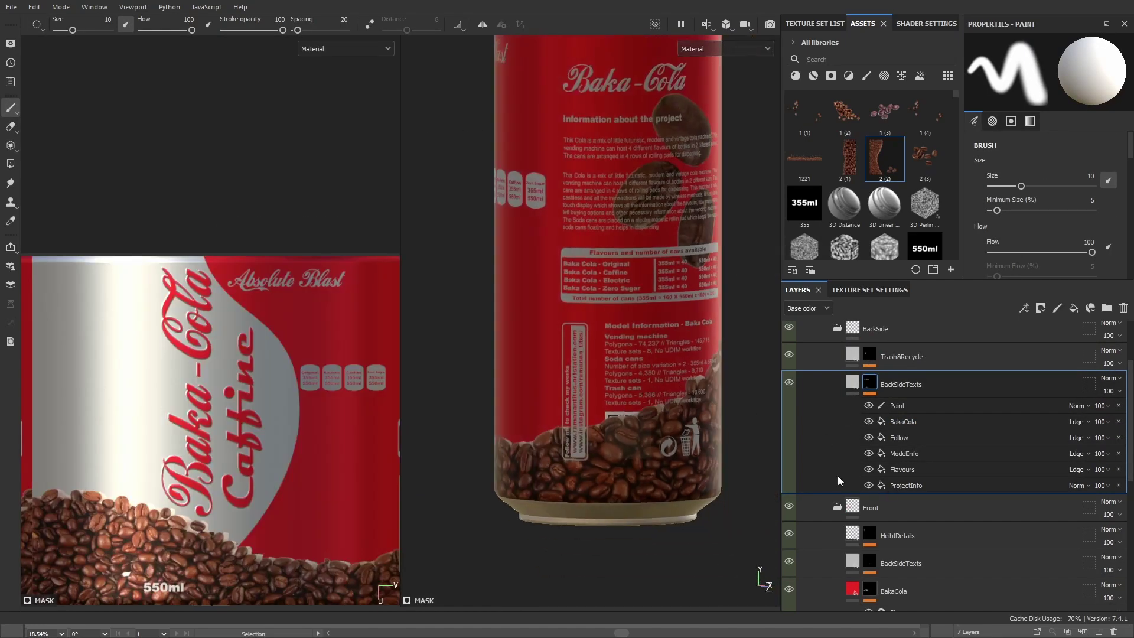
Review the ModelInfo, RoundContents and Flavours back-label layers with the move gizmo active.
{"action": "scroll", "coordinate": [886, 502], "scroll_direction": "down", "scroll_amount": 5}
{"action": "left_click", "coordinate": [886, 531]}
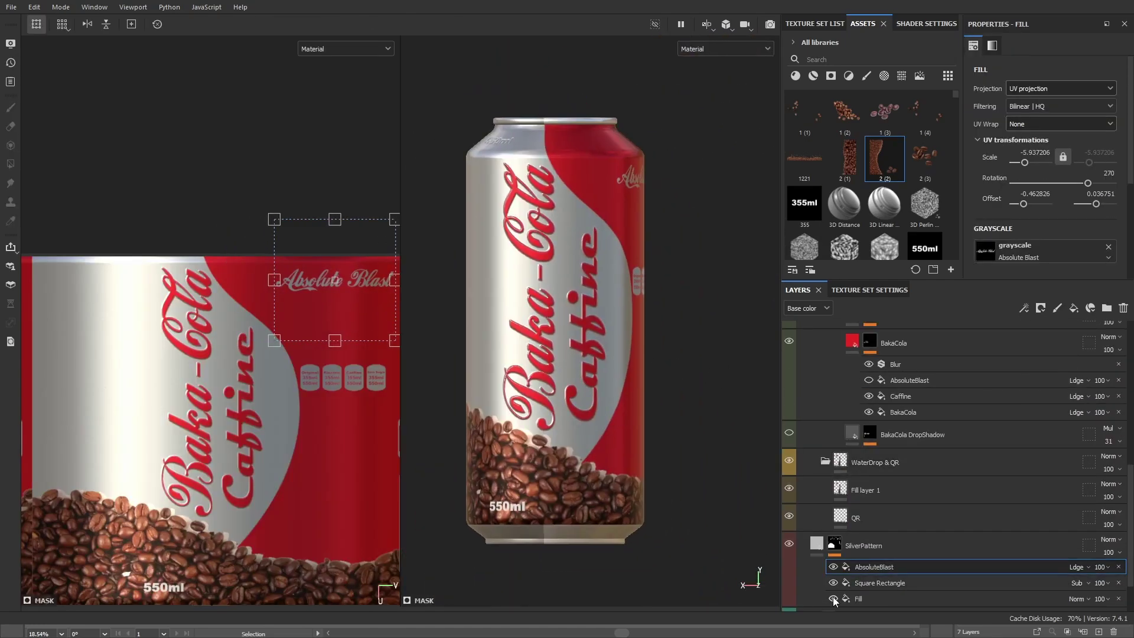
{"action": "scroll", "coordinate": [834, 600], "scroll_direction": "up", "scroll_amount": 3}
{"action": "left_click", "coordinate": [903, 425]}
{"action": "left_click_drag", "start_coordinate": [657, 412], "coordinate": [580, 463], "text": "alt"}
{"action": "scroll", "coordinate": [863, 508], "scroll_direction": "down", "scroll_amount": 1}
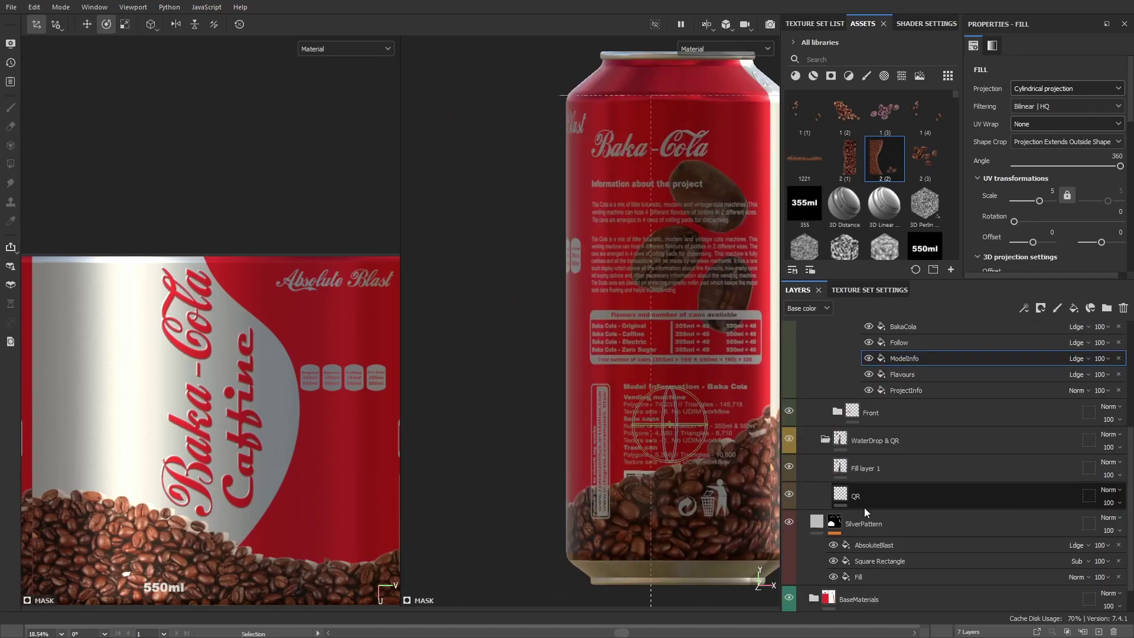
{"action": "scroll", "coordinate": [894, 417], "scroll_direction": "up", "scroll_amount": 3}
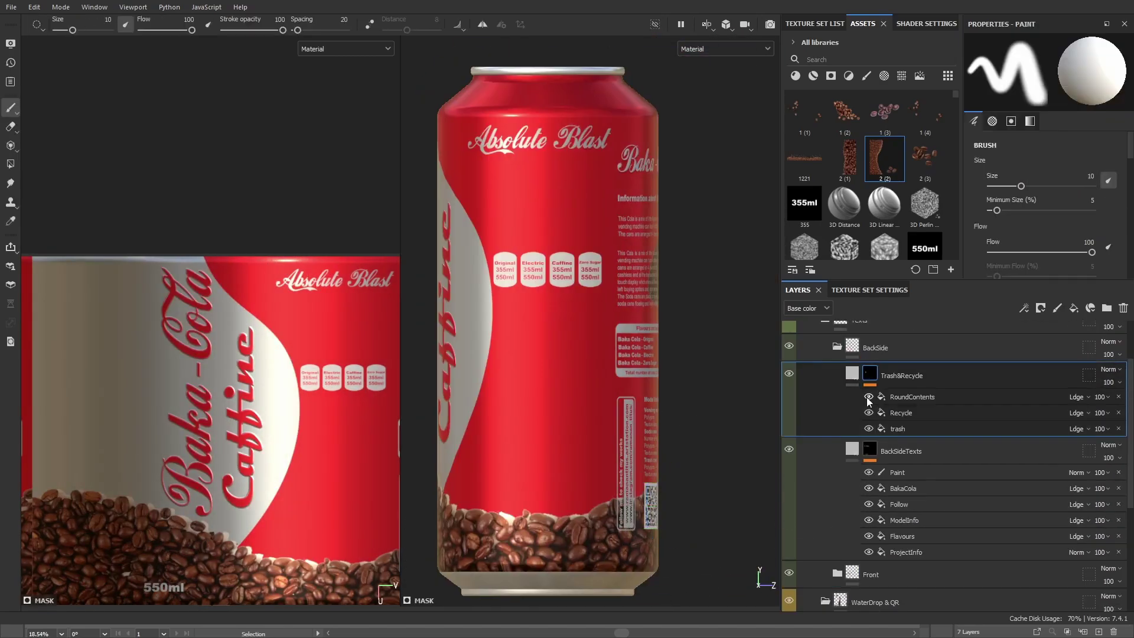
{"action": "left_click", "coordinate": [912, 396]}
{"action": "left_click", "coordinate": [904, 536]}
{"action": "scroll", "coordinate": [540, 379], "scroll_direction": "up", "scroll_amount": 2}
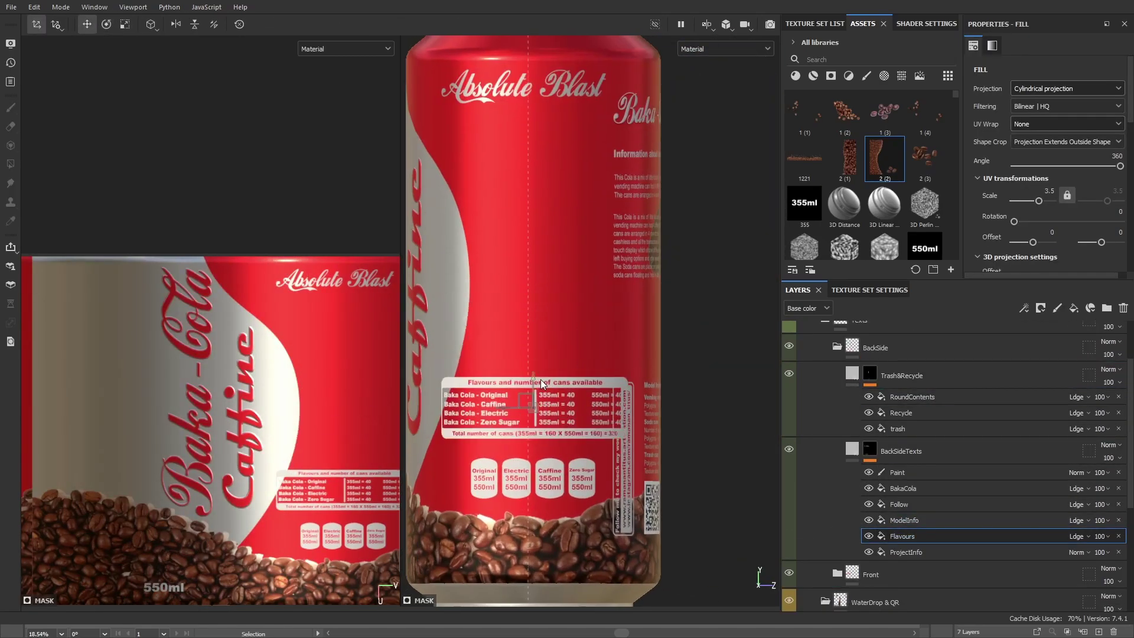
{"action": "scroll", "coordinate": [578, 384], "scroll_direction": "up", "scroll_amount": 2}
{"action": "key", "text": "e"}
{"action": "key", "text": "w"}
{"action": "scroll", "coordinate": [579, 383], "scroll_direction": "down", "scroll_amount": 4}
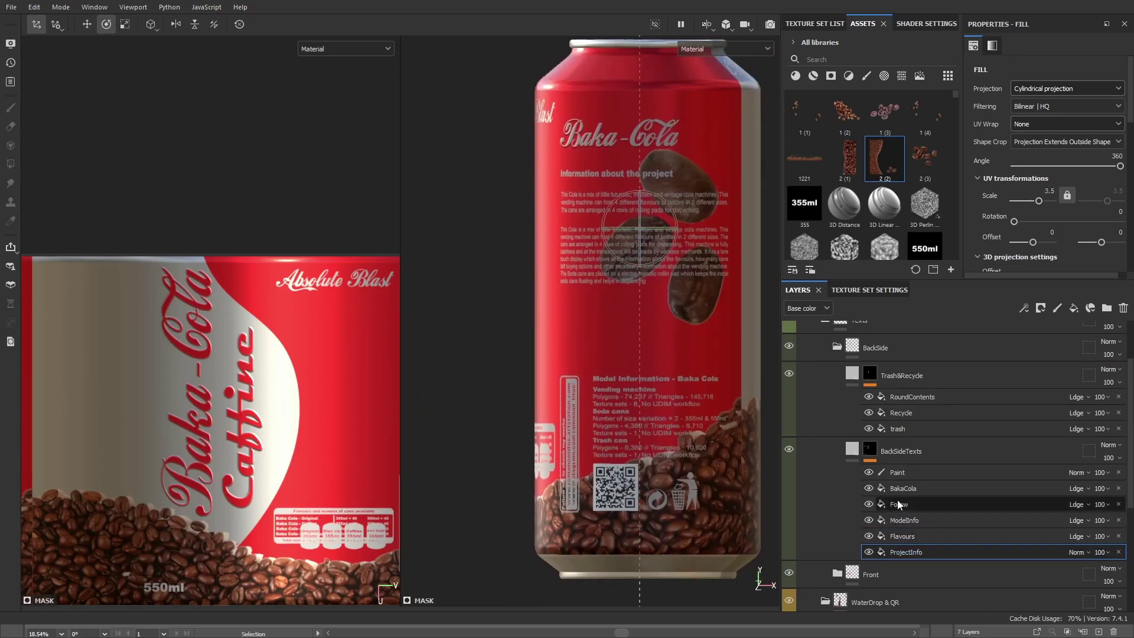
Orbit to the can's back label while checking the ModelInfo, RoundContents and AbsoluteBlast layers.
{"action": "left_click", "coordinate": [903, 520]}
{"action": "mouse_move", "coordinate": [601, 421]}
{"action": "left_mouse_down", "text": "alt"}
{"action": "mouse_move", "coordinate": [684, 411]}
{"action": "mouse_move", "coordinate": [525, 397]}
{"action": "left_mouse_up", "text": "alt"}
{"action": "mouse_move", "coordinate": [614, 397]}
{"action": "left_mouse_down", "text": "alt"}
{"action": "mouse_move", "coordinate": [554, 400]}
{"action": "mouse_move", "coordinate": [625, 425]}
{"action": "mouse_move", "coordinate": [542, 385]}
{"action": "mouse_move", "coordinate": [515, 413]}
{"action": "mouse_move", "coordinate": [658, 373]}
{"action": "left_mouse_up", "text": "alt"}
{"action": "left_click", "coordinate": [913, 397]}
{"action": "scroll", "coordinate": [625, 425], "scroll_direction": "up", "scroll_amount": 3}
{"action": "left_click", "coordinate": [945, 520]}
{"action": "scroll", "coordinate": [669, 400], "scroll_direction": "down", "scroll_amount": 3}
{"action": "scroll", "coordinate": [668, 400], "scroll_direction": "up", "scroll_amount": 3}
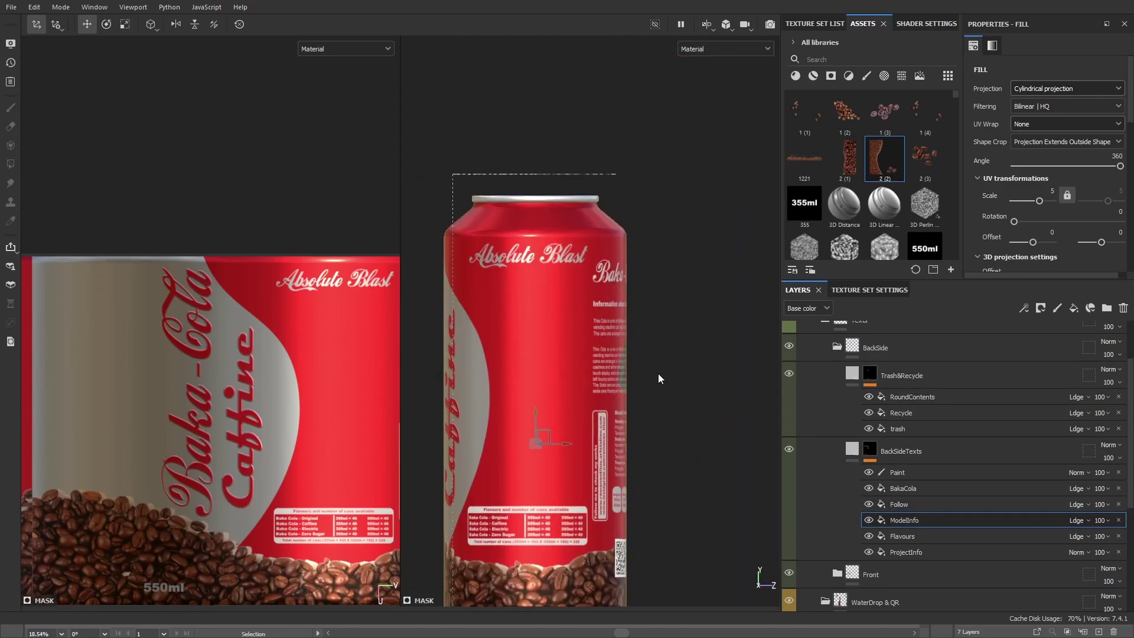
{"action": "scroll", "coordinate": [839, 531], "scroll_direction": "down", "scroll_amount": 5}
{"action": "left_click", "coordinate": [811, 407]}
{"action": "scroll", "coordinate": [743, 431], "scroll_direction": "up", "scroll_amount": 2}
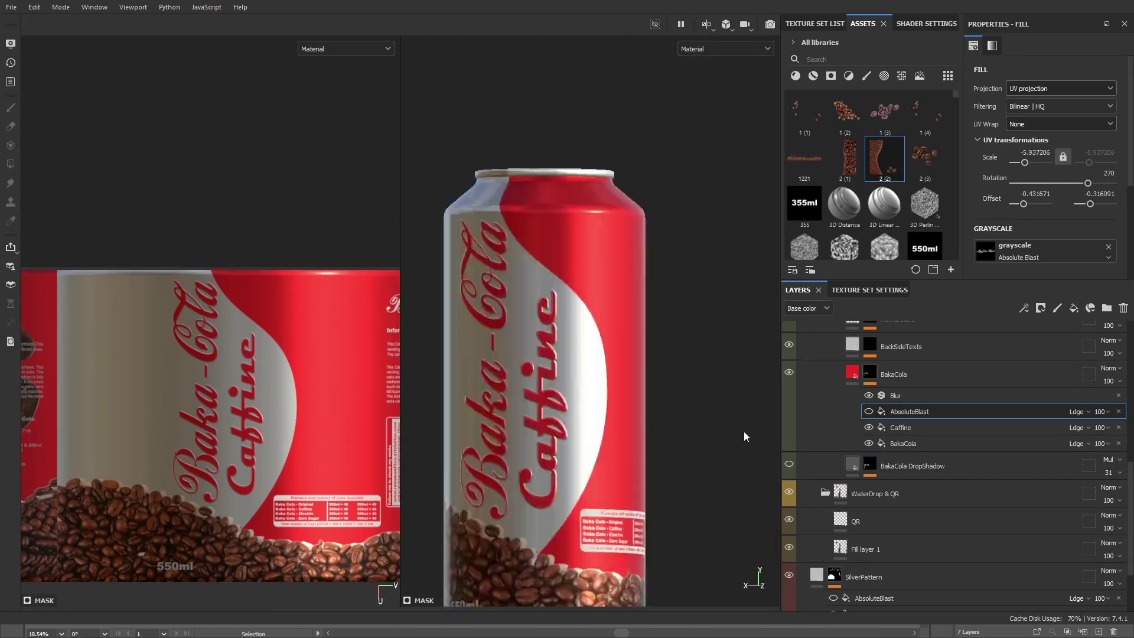
{"action": "mouse_move", "coordinate": [743, 431]}
{"action": "left_mouse_down", "text": "alt"}
{"action": "mouse_move", "coordinate": [615, 402]}
{"action": "mouse_move", "coordinate": [577, 342]}
{"action": "mouse_move", "coordinate": [598, 388]}
{"action": "mouse_move", "coordinate": [584, 378]}
{"action": "left_mouse_up", "text": "alt"}
Duplicate the BackSideTexts layer and rotate its ModelInfo text to run vertically.
{"action": "left_click", "coordinate": [918, 383]}
{"action": "key", "text": "ctrl+d"}
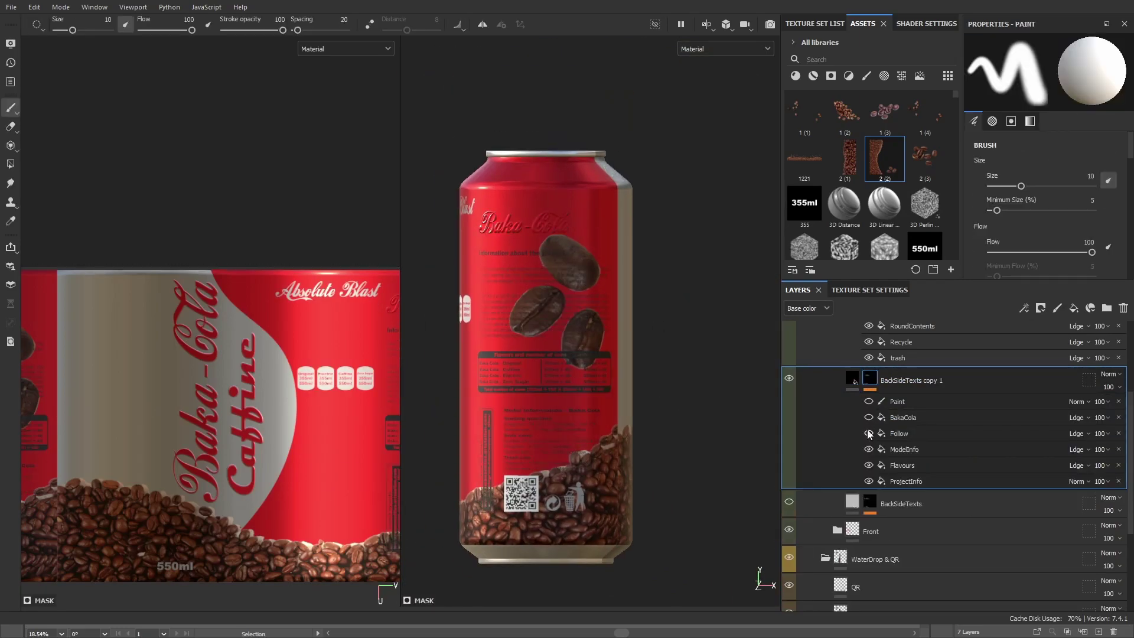
{"action": "left_click", "coordinate": [868, 432]}
{"action": "left_click", "coordinate": [903, 449]}
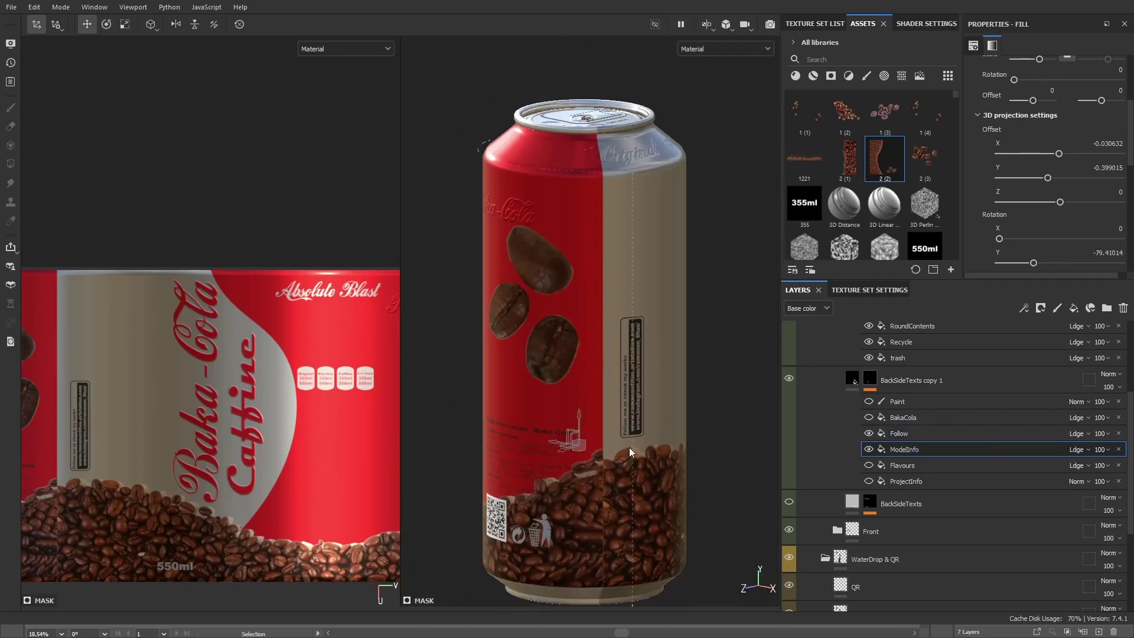
{"action": "scroll", "coordinate": [626, 479], "scroll_direction": "up", "scroll_amount": 2}
{"action": "scroll", "coordinate": [584, 361], "scroll_direction": "up", "scroll_amount": 2}
{"action": "scroll", "coordinate": [584, 362], "scroll_direction": "down", "scroll_amount": 3}
{"action": "scroll", "coordinate": [664, 355], "scroll_direction": "up", "scroll_amount": 3}
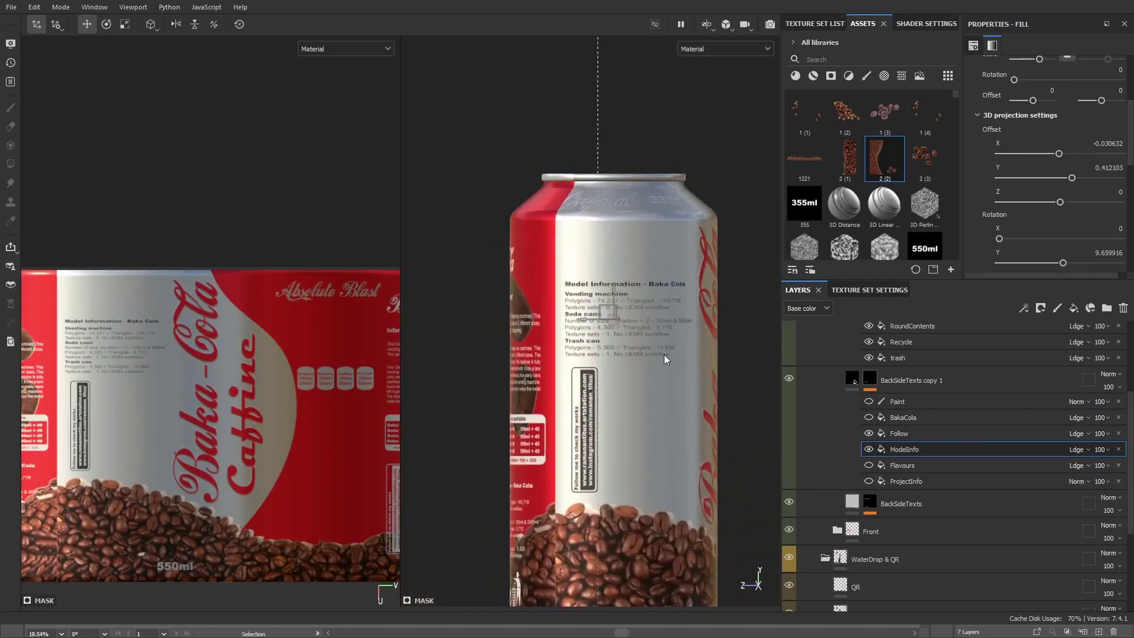
{"action": "left_click_drag", "start_coordinate": [663, 354], "coordinate": [617, 334]}
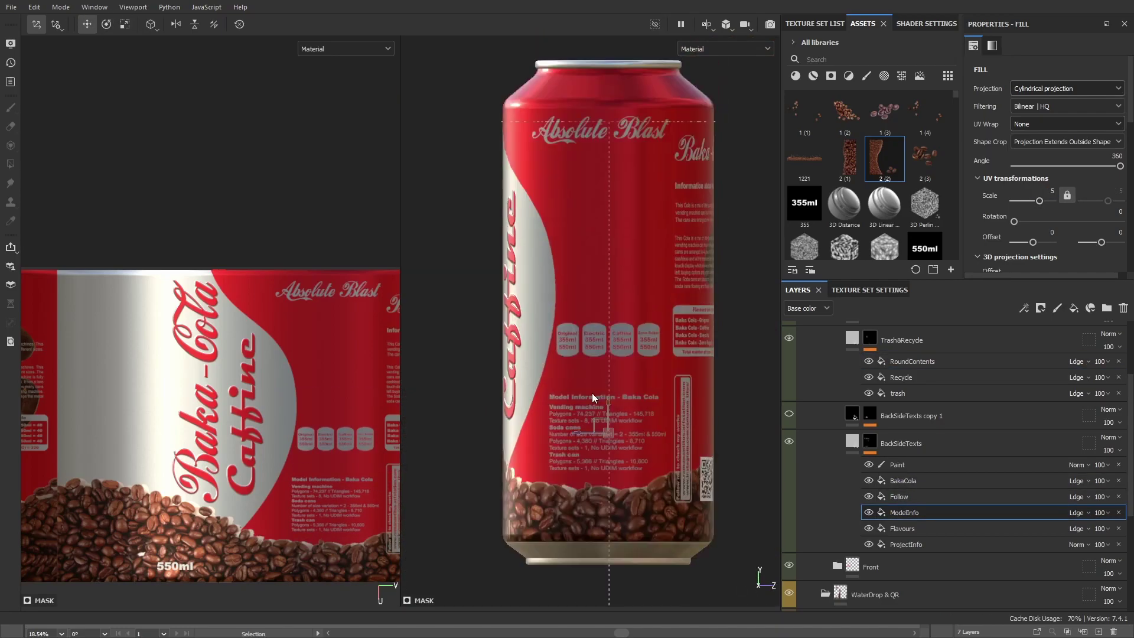
{"action": "left_click", "coordinate": [834, 509]}
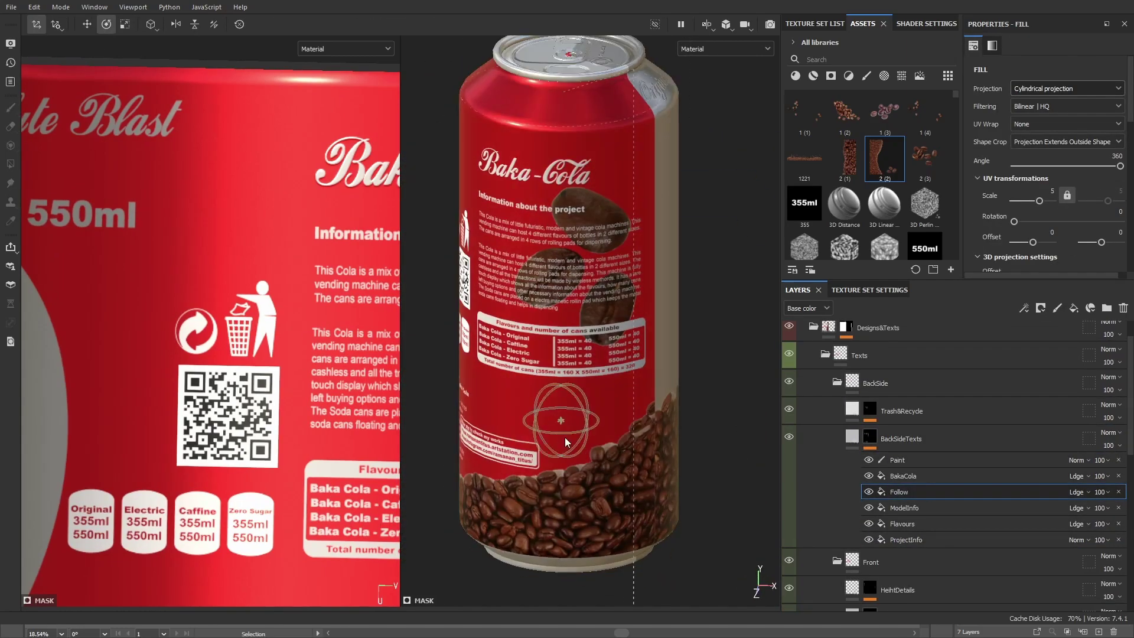
{"action": "scroll", "coordinate": [643, 400], "scroll_direction": "up", "scroll_amount": 5}
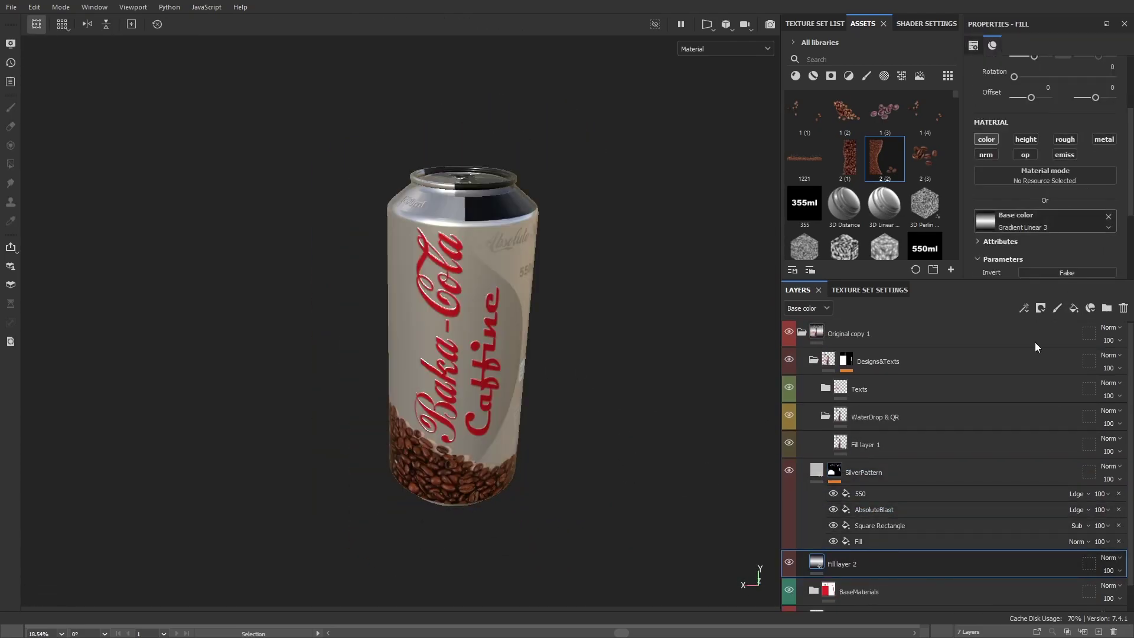
Scroll the Layers panel down to the coffee-bean fill layers.
{"action": "scroll", "coordinate": [1039, 201], "scroll_direction": "down", "scroll_amount": 5}
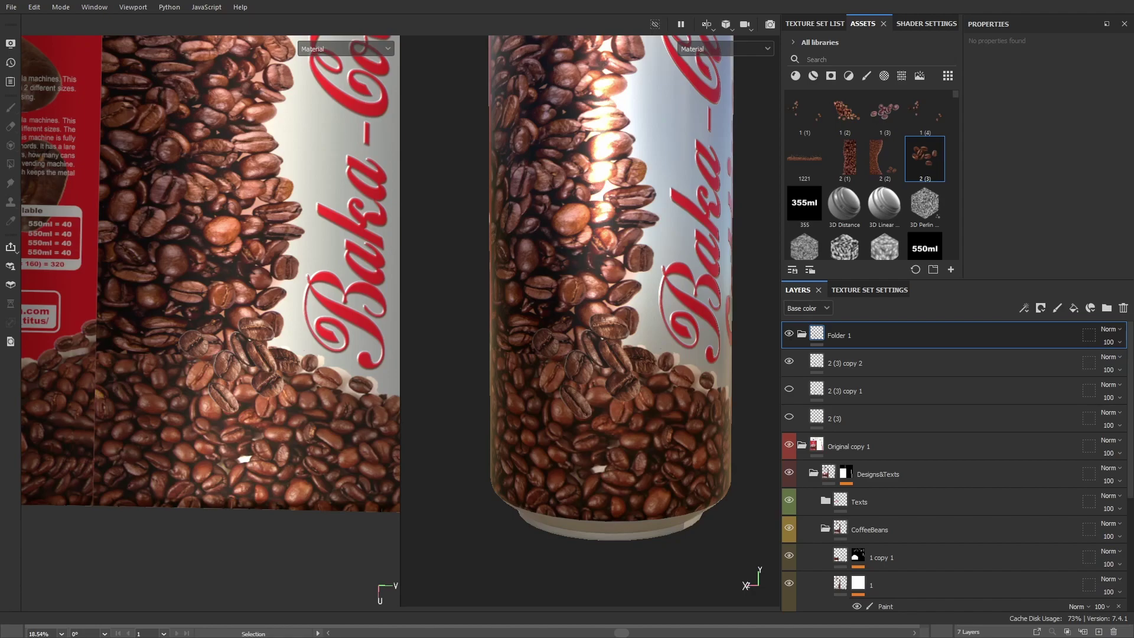
Add an HSL Perceptive filter to the 2 (3) copy 2 bean layer and adjust its saturation.
{"action": "scroll", "coordinate": [580, 359], "scroll_direction": "up", "scroll_amount": 3}
{"action": "left_click", "coordinate": [1024, 308]}
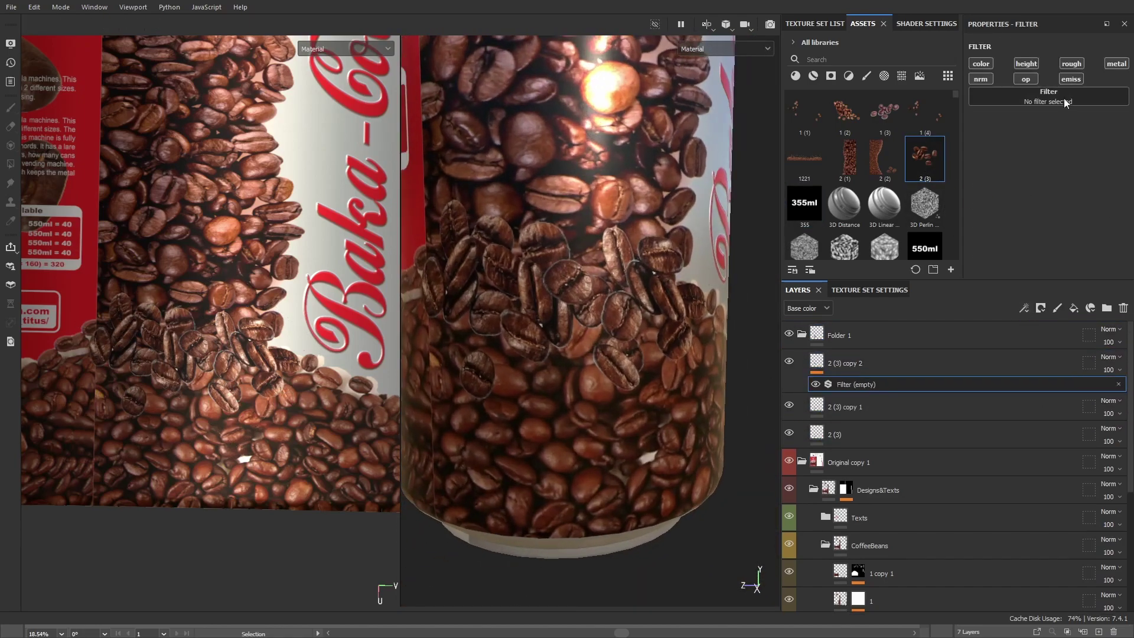
{"action": "left_click", "coordinate": [1049, 96]}
{"action": "left_click", "coordinate": [1067, 214]}
{"action": "scroll", "coordinate": [591, 331], "scroll_direction": "down", "scroll_amount": 3}
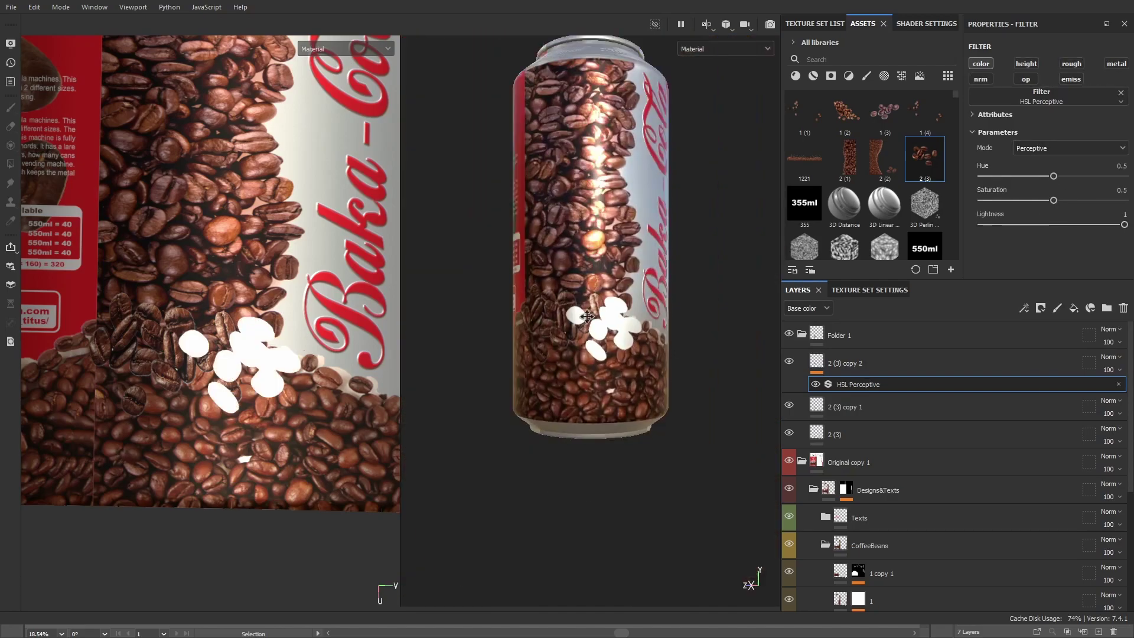
{"action": "scroll", "coordinate": [591, 331], "scroll_direction": "up", "scroll_amount": 3}
{"action": "key", "text": "ctrl+z"}
{"action": "mouse_move", "coordinate": [424, 338]}
{"action": "left_mouse_down", "text": "alt"}
{"action": "mouse_move", "coordinate": [935, 323]}
{"action": "mouse_move", "coordinate": [569, 323]}
{"action": "left_mouse_up", "text": "alt"}
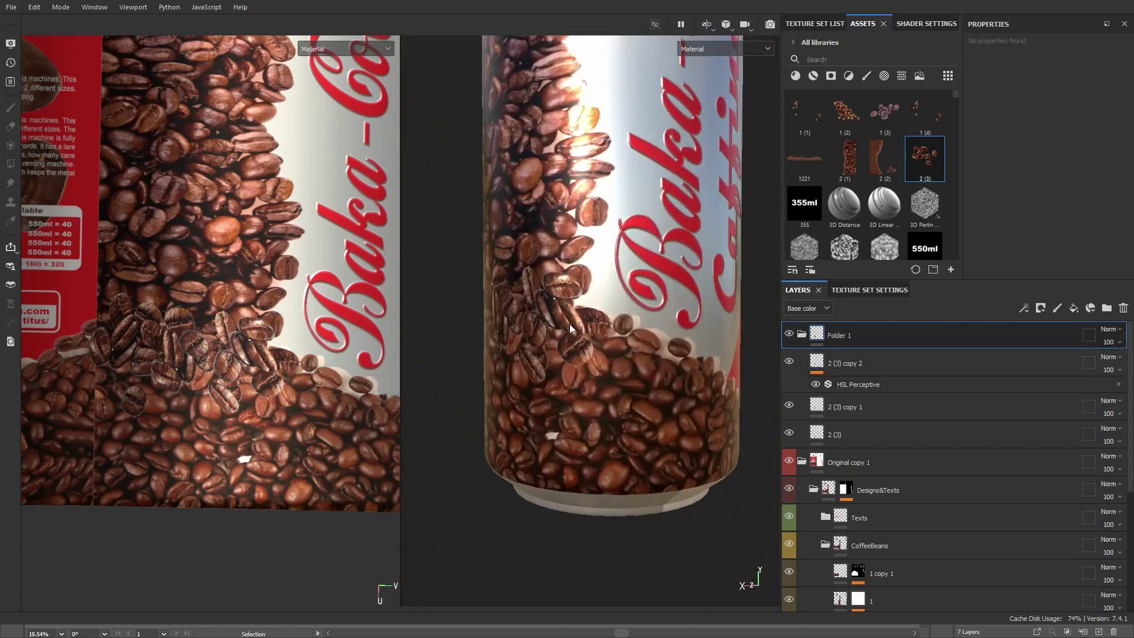
{"action": "scroll", "coordinate": [569, 324], "scroll_direction": "up", "scroll_amount": 3}
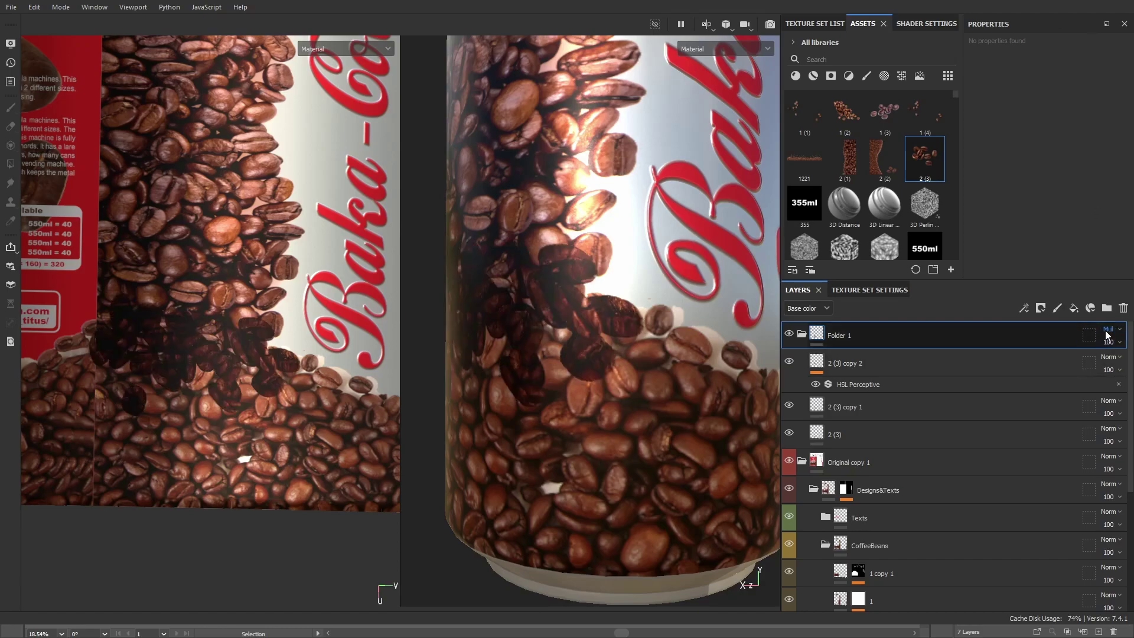
{"action": "scroll", "coordinate": [577, 344], "scroll_direction": "down", "scroll_amount": 5}
{"action": "scroll", "coordinate": [869, 497], "scroll_direction": "down", "scroll_amount": 2}
Duplicate the 1 copy 1 bean layer into 1 copy 2 and open its mask for painting.
{"action": "left_click", "coordinate": [885, 479]}
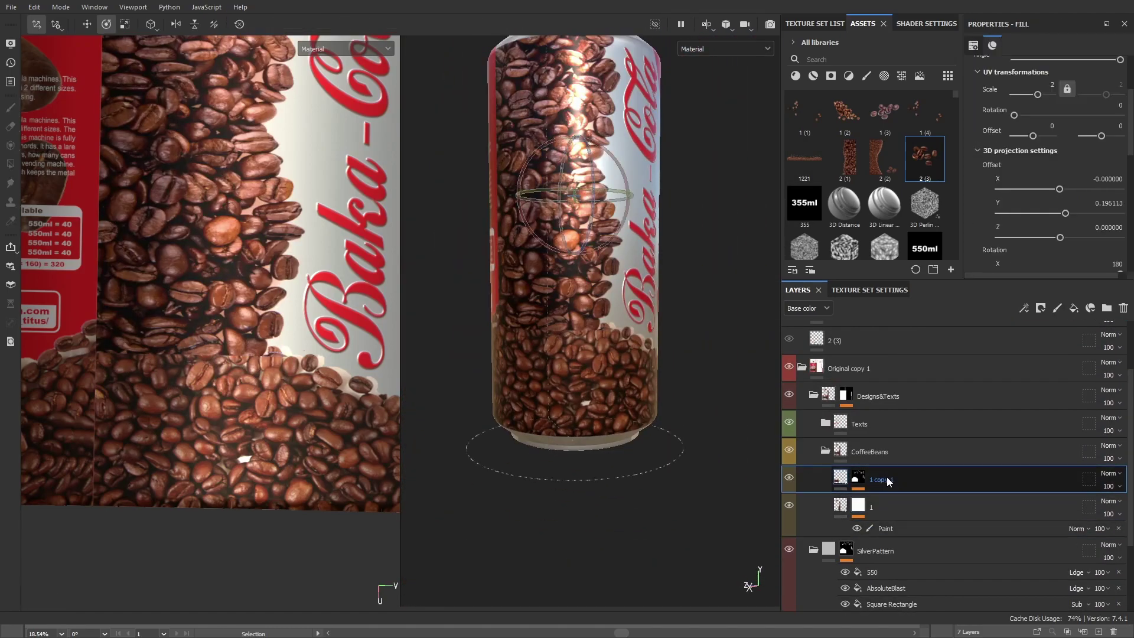
{"action": "key", "text": "ctrl+d"}
{"action": "key", "text": "1"}
{"action": "scroll", "coordinate": [600, 409], "scroll_direction": "up", "scroll_amount": 3}
{"action": "scroll", "coordinate": [284, 315], "scroll_direction": "up", "scroll_amount": 3}
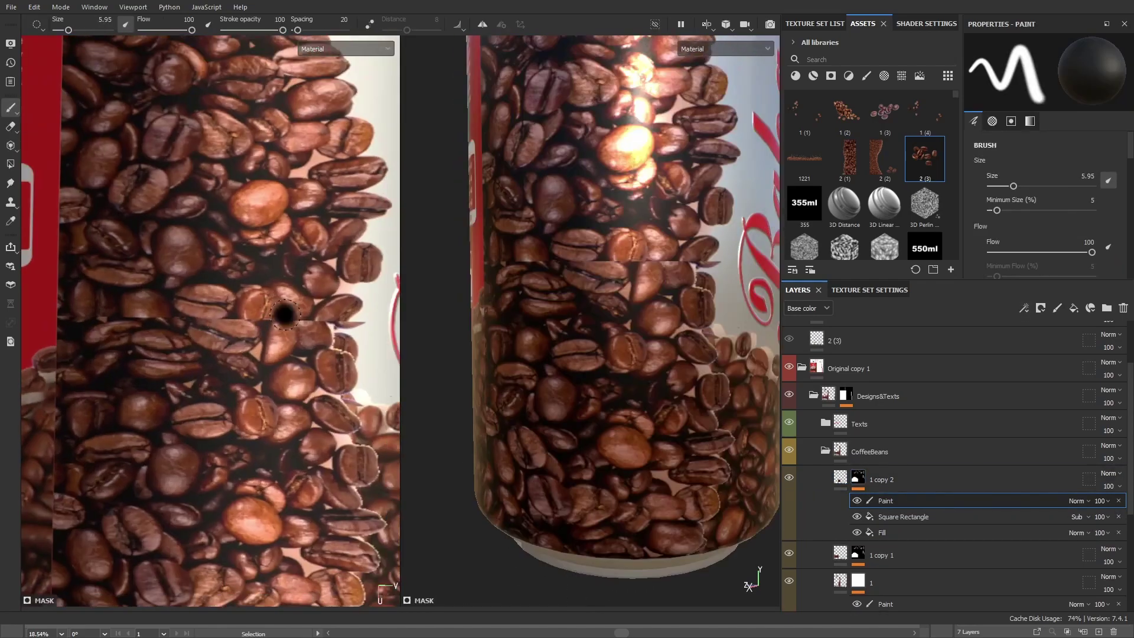
{"action": "scroll", "coordinate": [248, 343], "scroll_direction": "up", "scroll_amount": 2}
{"action": "scroll", "coordinate": [224, 366], "scroll_direction": "up", "scroll_amount": 1}
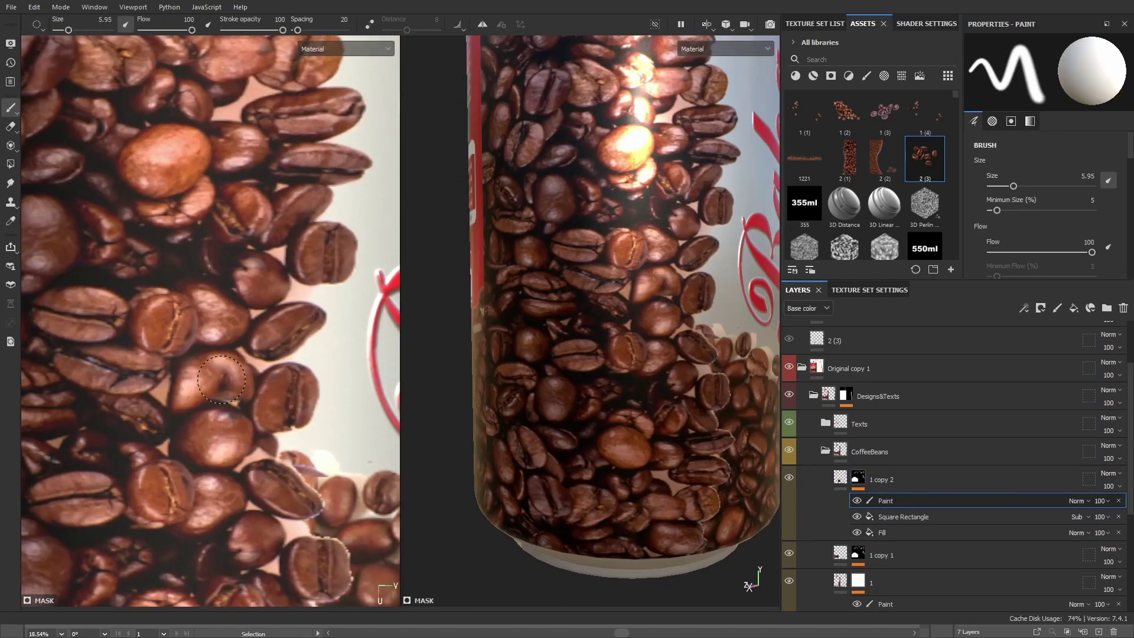
{"action": "scroll", "coordinate": [200, 388], "scroll_direction": "up", "scroll_amount": 2}
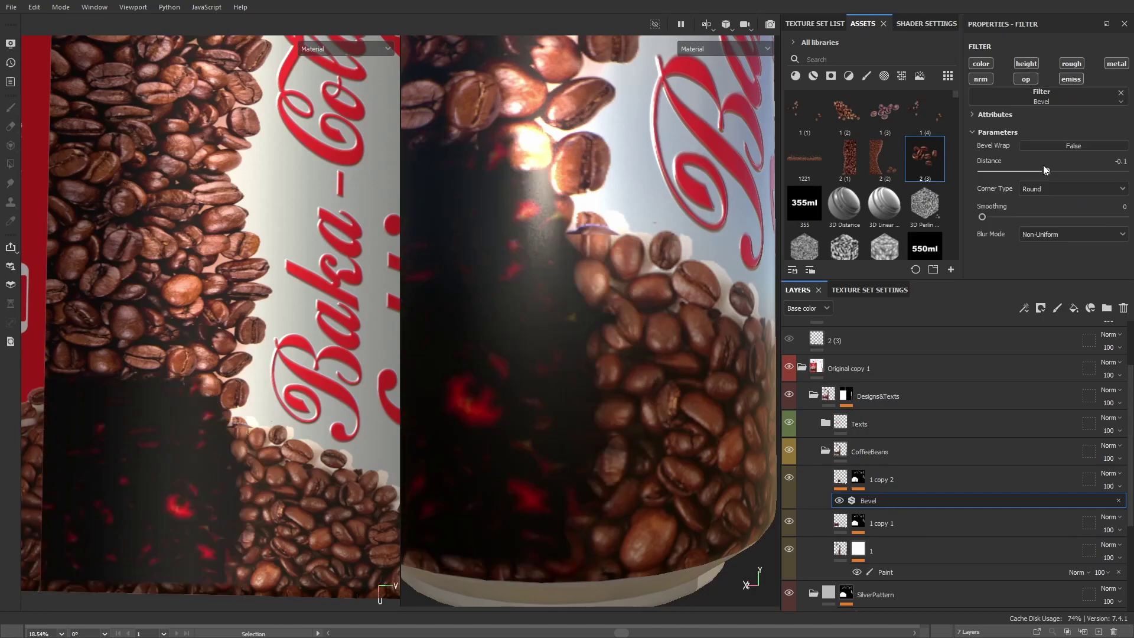
{"action": "left_click", "coordinate": [1108, 475]}
{"action": "left_click", "coordinate": [858, 478]}
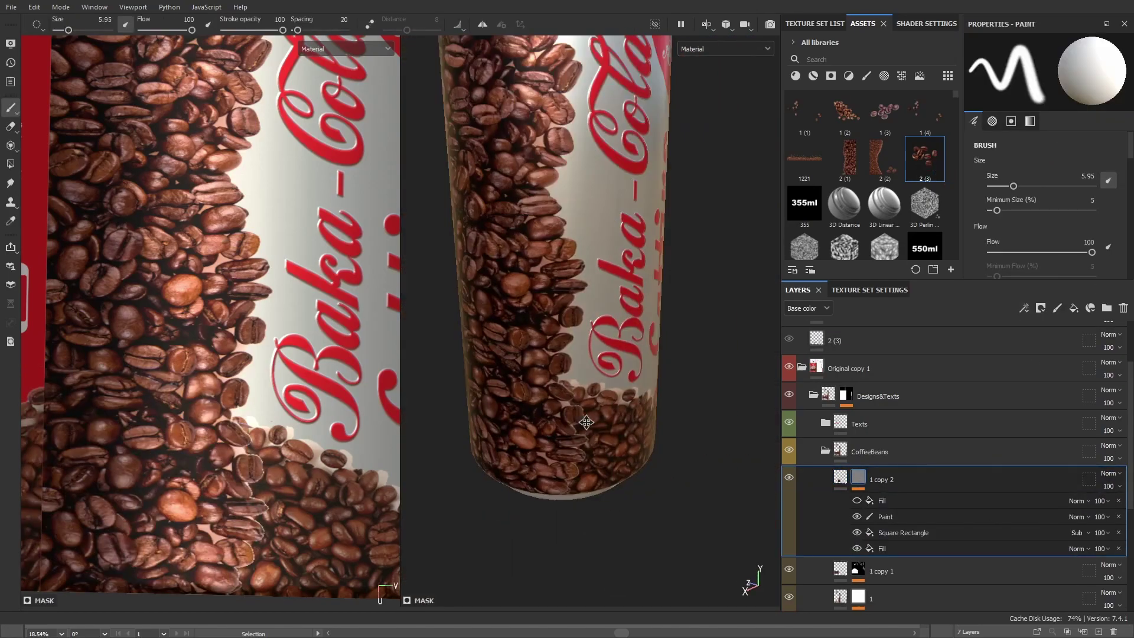
{"action": "left_click", "coordinate": [897, 462]}
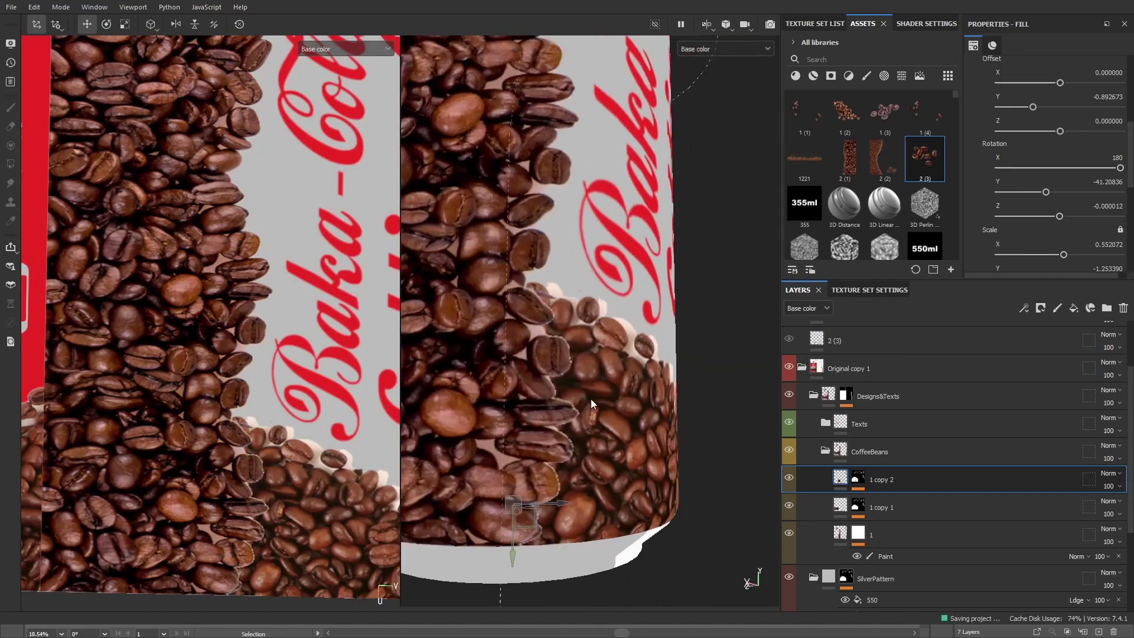
{"action": "left_click_drag", "start_coordinate": [532, 410], "coordinate": [563, 372], "text": "alt"}
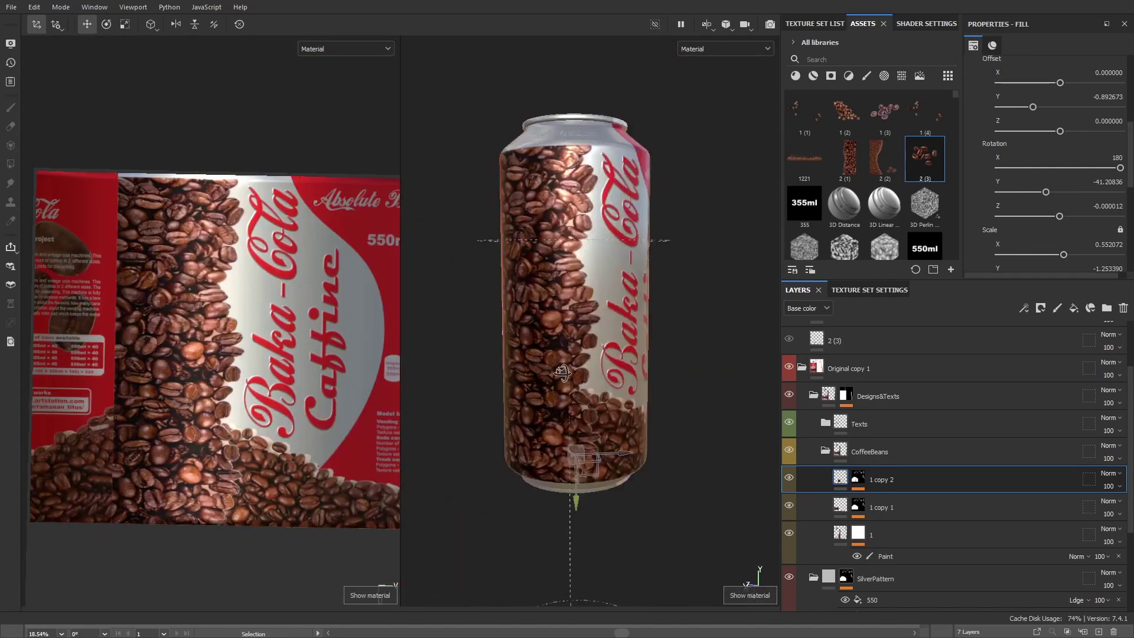
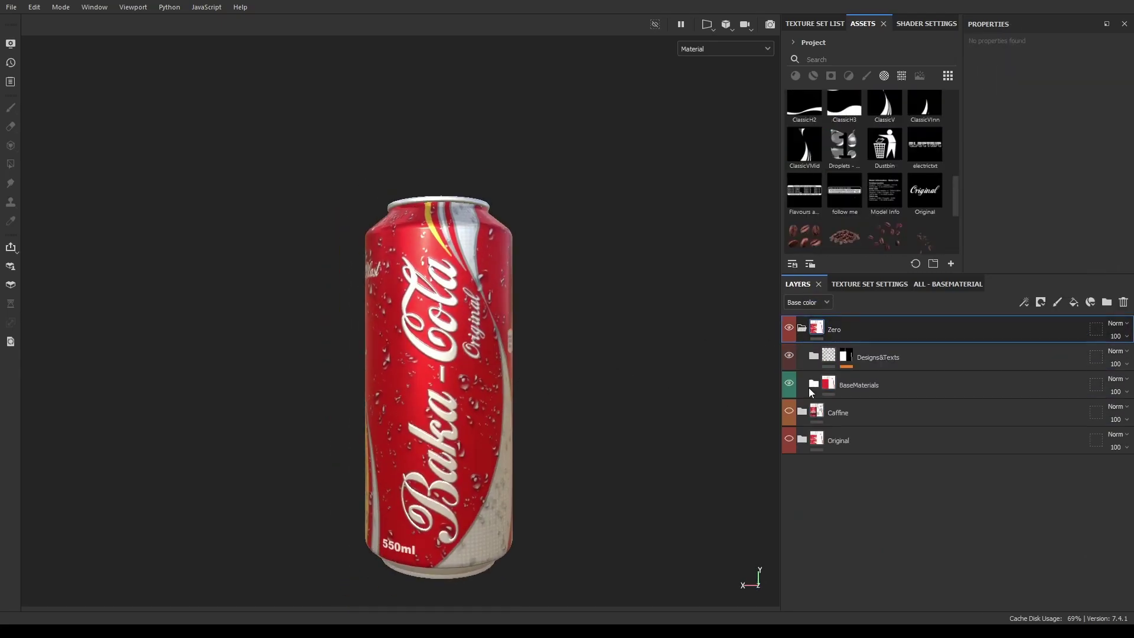
Bring the black Zero Sugar can into frame and scroll to its expanded layer groups.
{"action": "middle_click_drag", "start_coordinate": [381, 334], "coordinate": [505, 412]}
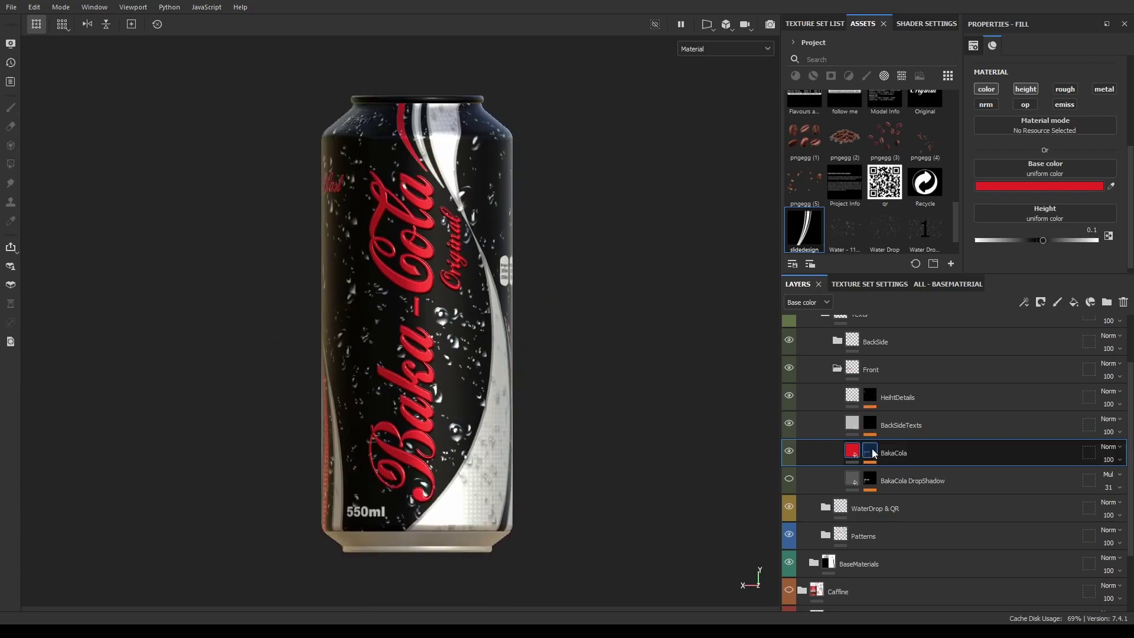
{"action": "scroll", "coordinate": [890, 216], "scroll_direction": "down", "scroll_amount": 5}
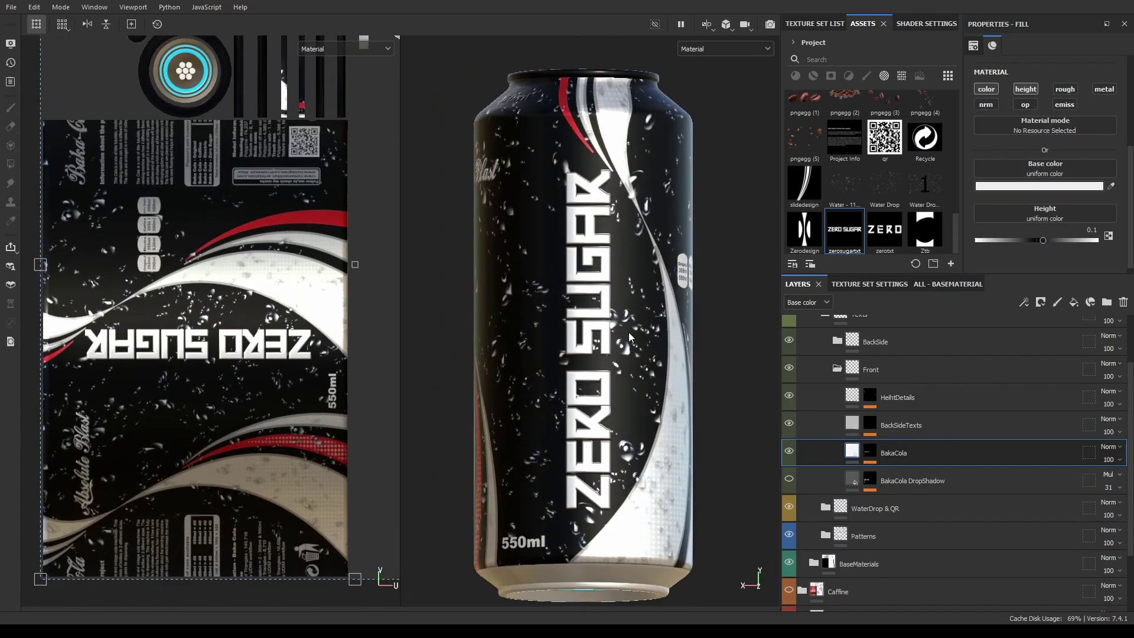
Hide the existing Zero, Caffine and Original variant groups for a blank can.
{"action": "left_click", "coordinate": [869, 522]}
{"action": "type", "text": "square"}
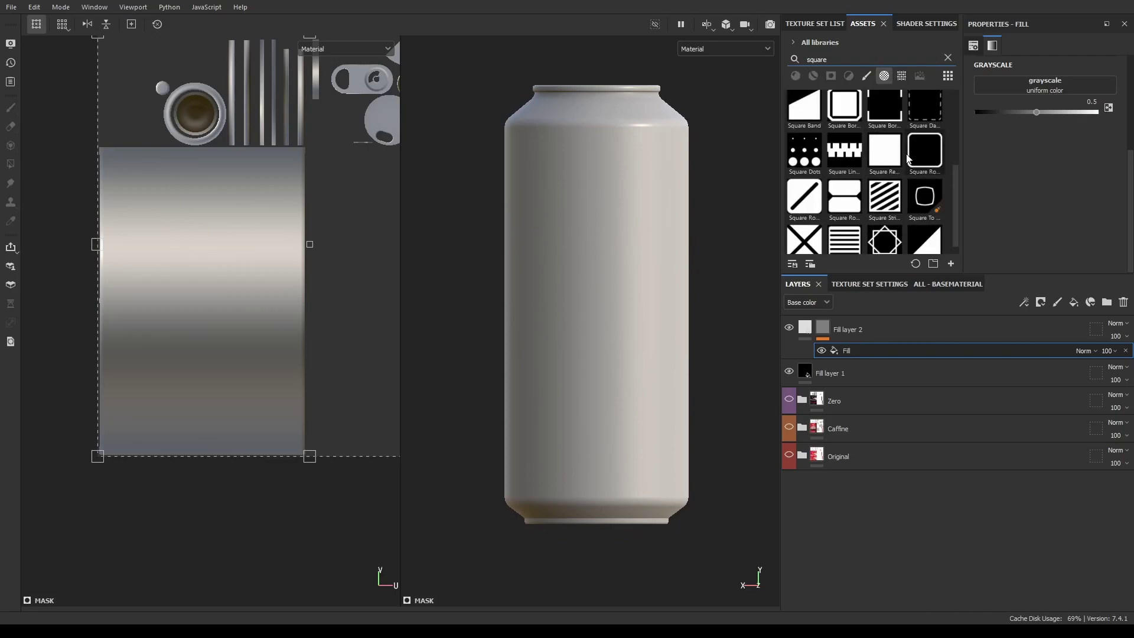
Apply the Square Rectangle pattern to the mask fill and slide its projection down the can.
{"action": "left_click_drag", "start_coordinate": [884, 153], "coordinate": [1045, 86]}
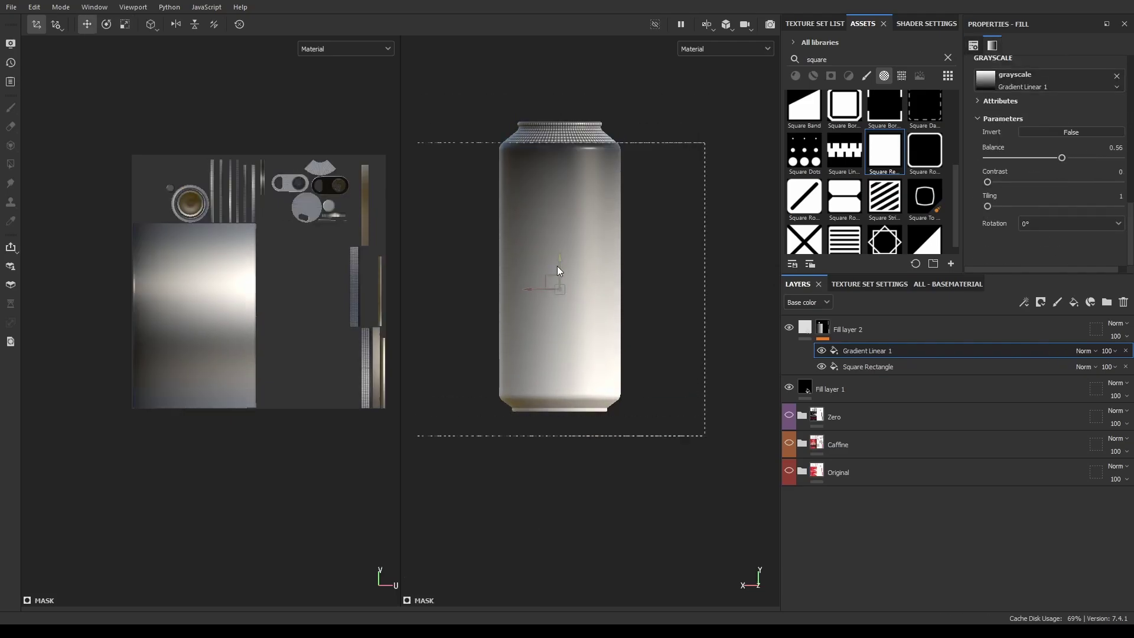
{"action": "left_click_drag", "start_coordinate": [558, 270], "coordinate": [564, 332]}
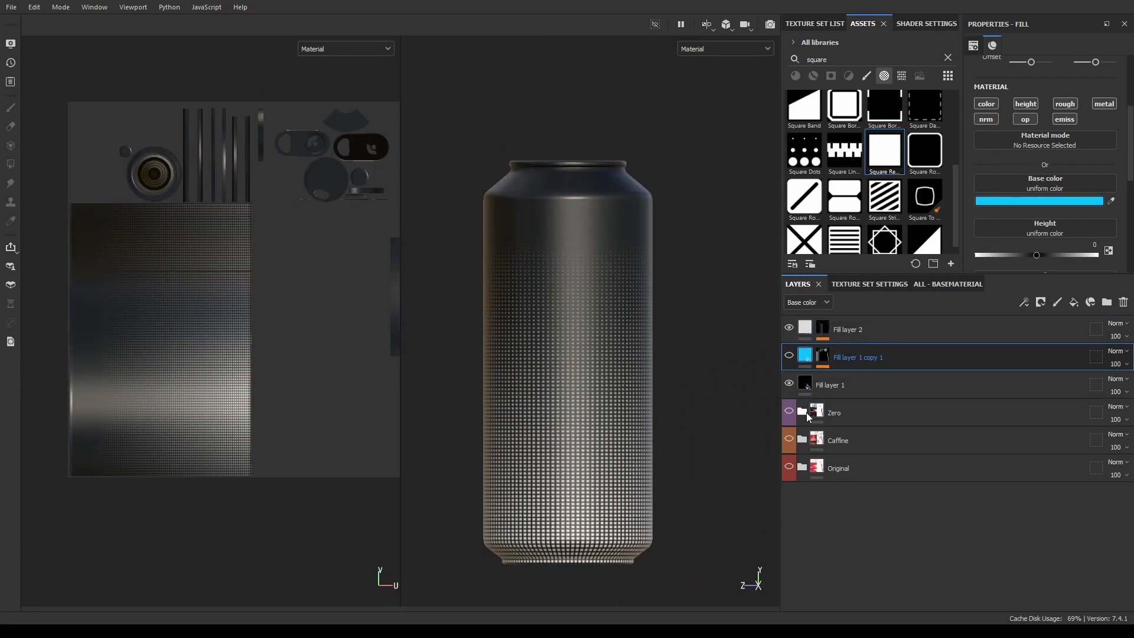
{"action": "left_click", "coordinate": [789, 424]}
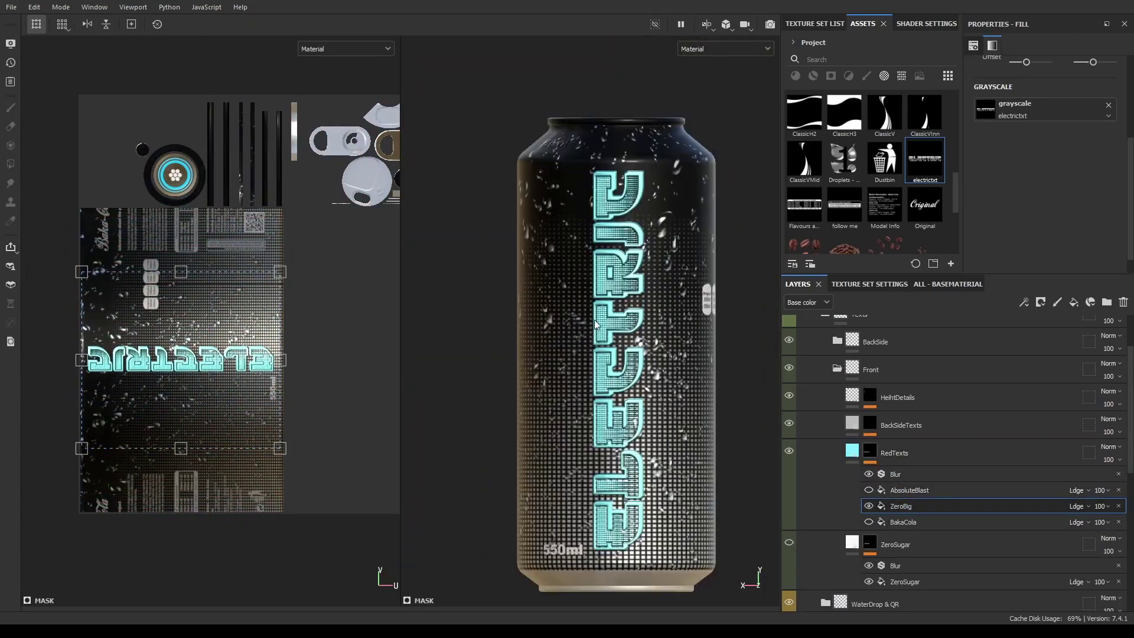
Select the Halftonepatterns layer's mask in the copied variant's layer stack.
{"action": "scroll", "coordinate": [867, 517], "scroll_direction": "down", "scroll_amount": 5}
{"action": "type", "text": "sqare"}
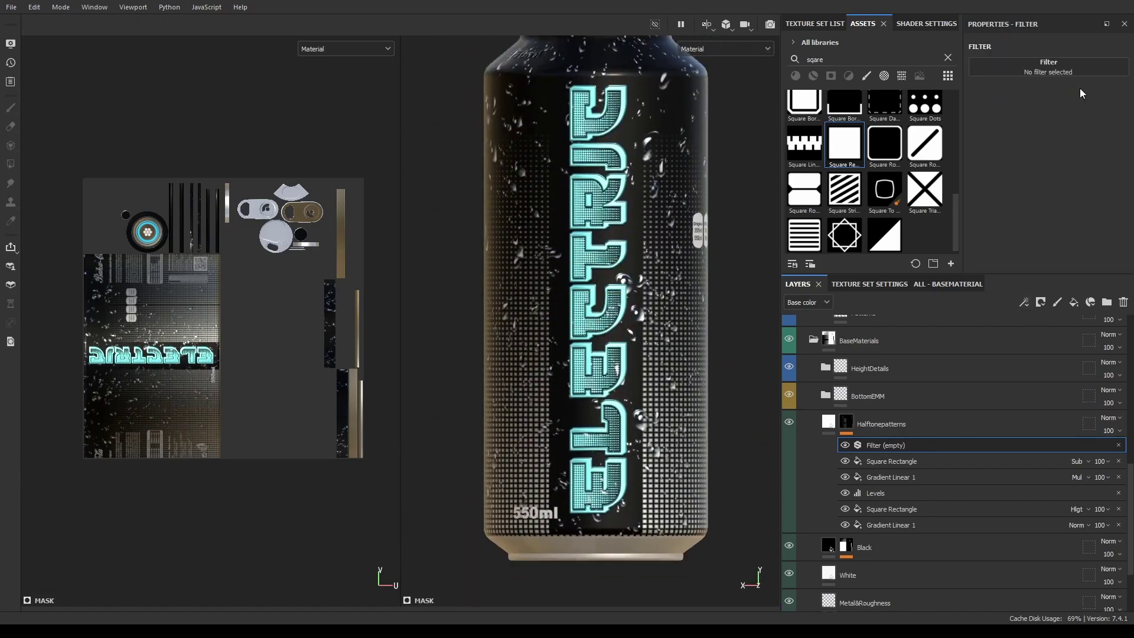
{"action": "left_click", "coordinate": [852, 430]}
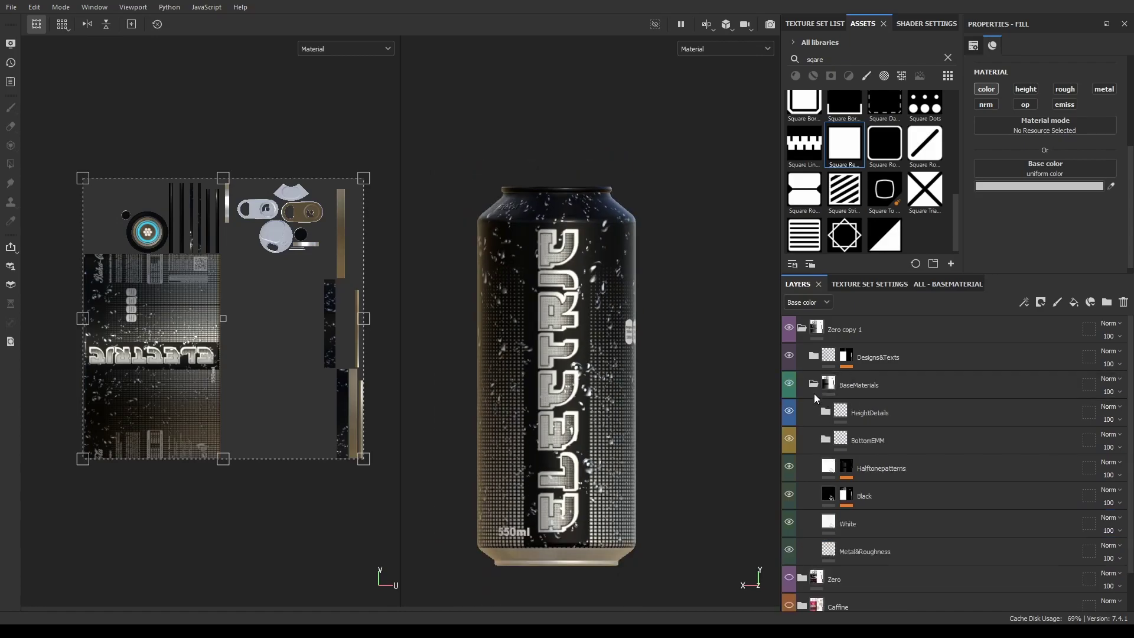
Hide the water droplets and make the ELECTRIC lettering cyan.
{"action": "left_click", "coordinate": [789, 376]}
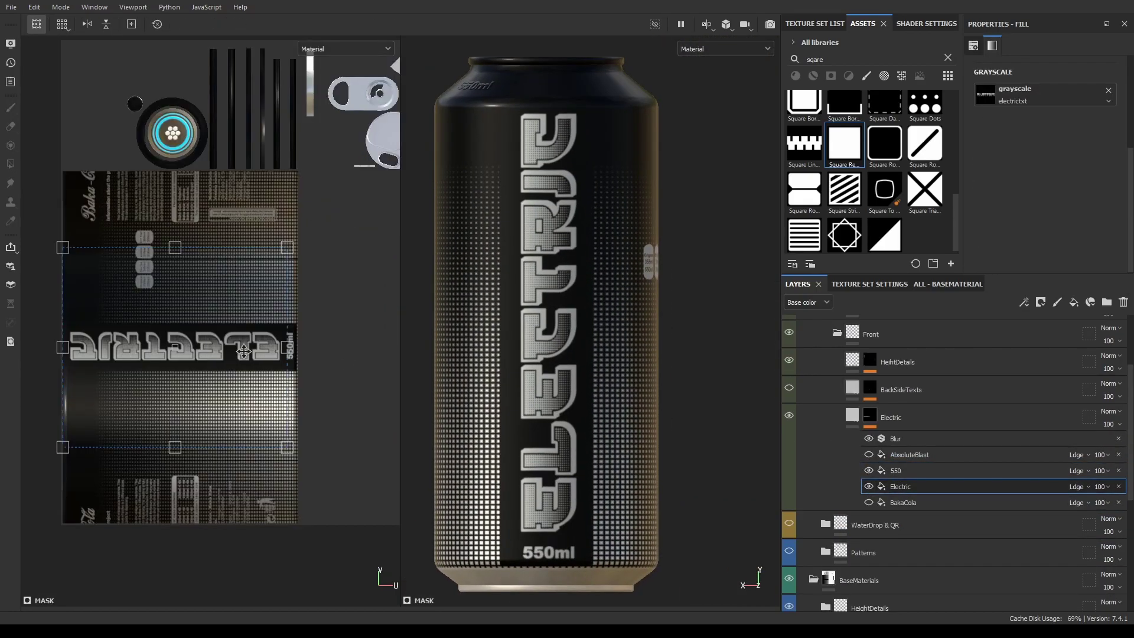
{"action": "scroll", "coordinate": [542, 415], "scroll_direction": "down", "scroll_amount": 5}
{"action": "scroll", "coordinate": [831, 416], "scroll_direction": "up", "scroll_amount": 1}
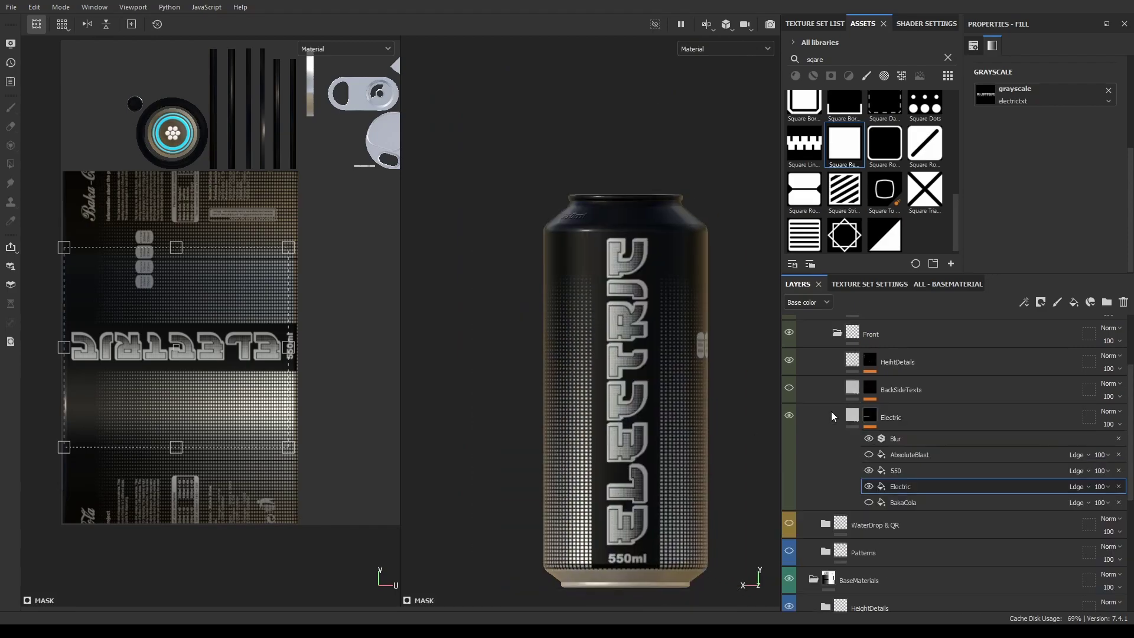
{"action": "left_click", "coordinate": [157, 133]}
{"action": "scroll", "coordinate": [625, 353], "scroll_direction": "down", "scroll_amount": 2}
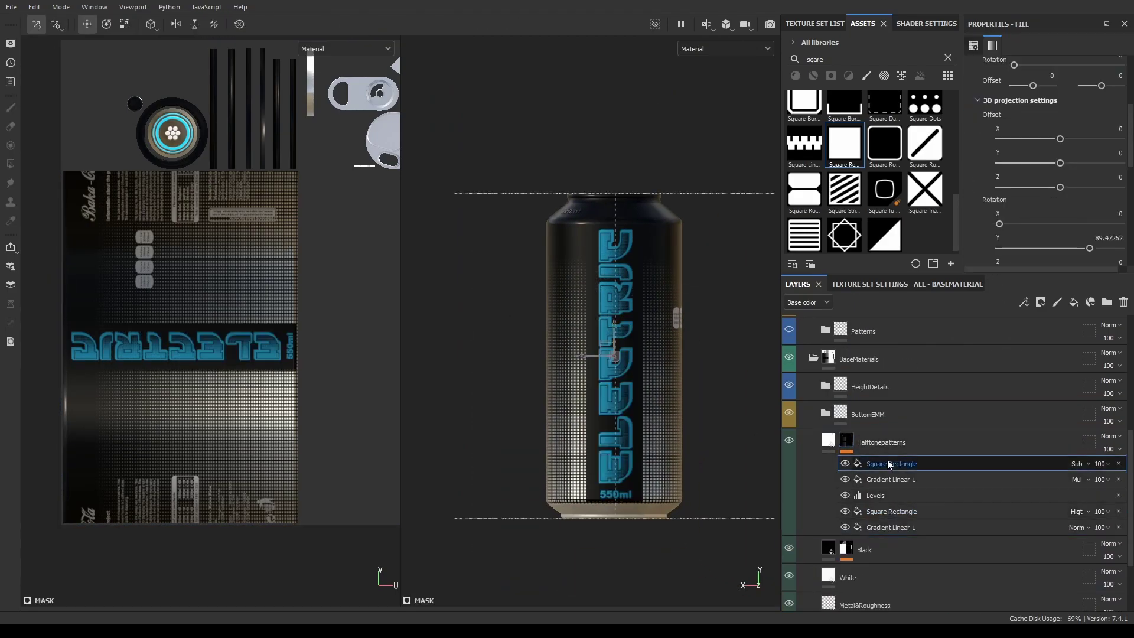
{"action": "scroll", "coordinate": [888, 465], "scroll_direction": "up", "scroll_amount": 5}
Move the Electric layer above BackSideTexts and check the can from its underside and side.
{"action": "left_click", "coordinate": [866, 461]}
{"action": "left_click_drag", "start_coordinate": [891, 536], "coordinate": [916, 459]}
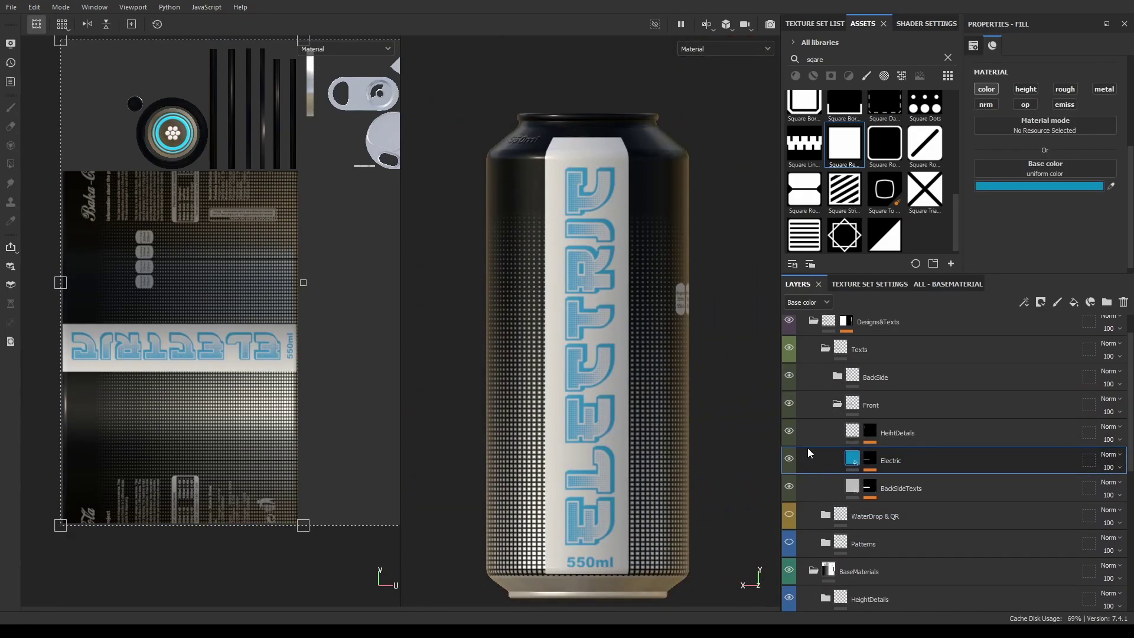
{"action": "scroll", "coordinate": [622, 434], "scroll_direction": "up", "scroll_amount": 3}
{"action": "left_click_drag", "start_coordinate": [622, 434], "coordinate": [306, 348], "text": "alt"}
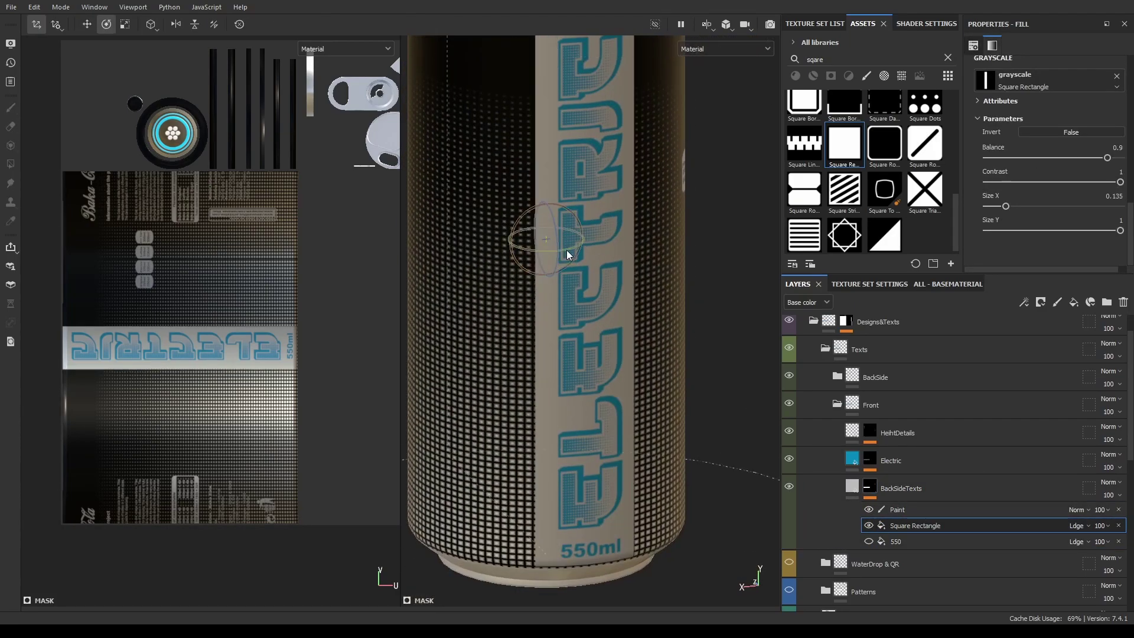
{"action": "left_click_drag", "start_coordinate": [568, 249], "coordinate": [622, 406], "text": "alt"}
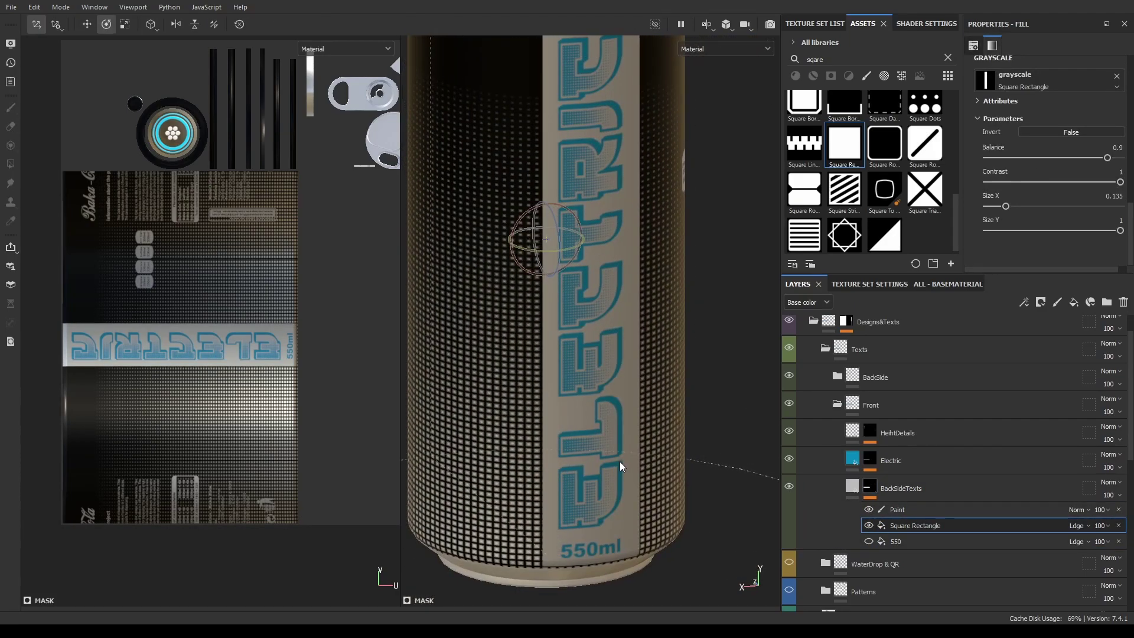
{"action": "scroll", "coordinate": [1057, 210], "scroll_direction": "down", "scroll_amount": 5}
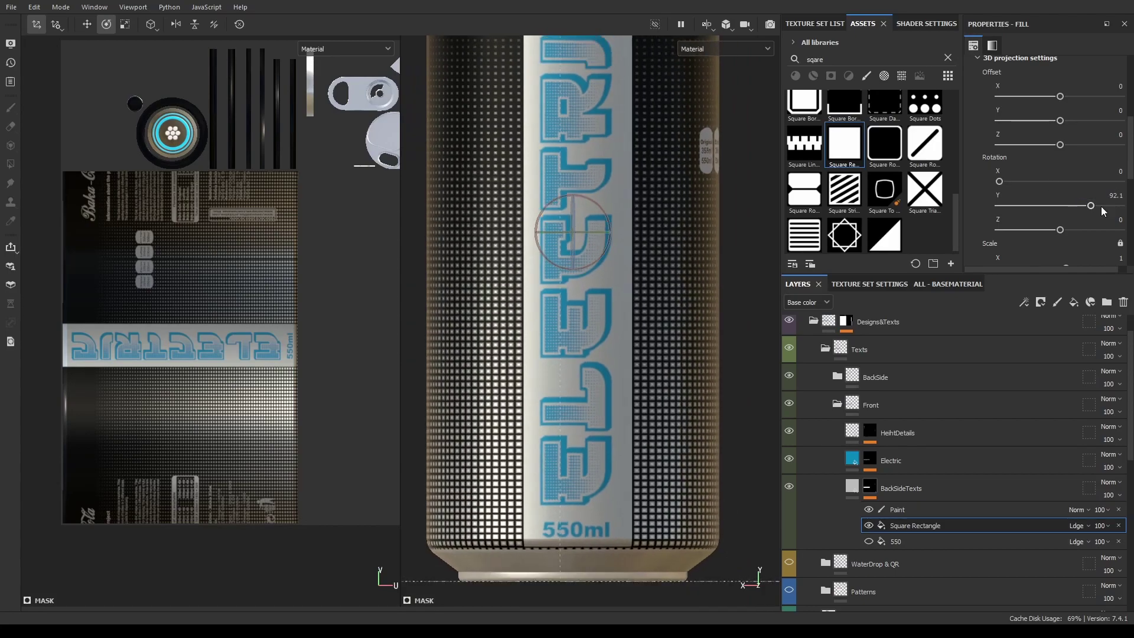
{"action": "scroll", "coordinate": [1057, 210], "scroll_direction": "up", "scroll_amount": 5}
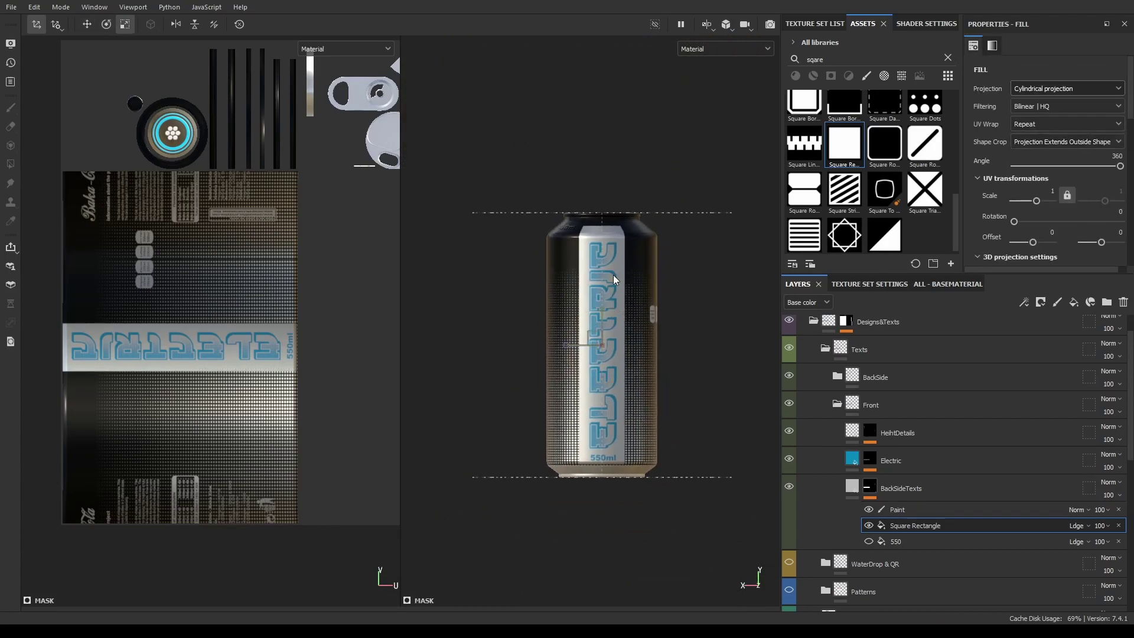
{"action": "left_click_drag", "start_coordinate": [591, 355], "coordinate": [675, 248], "text": "alt"}
{"action": "scroll", "coordinate": [945, 472], "scroll_direction": "down", "scroll_amount": 4}
Tint the Halftonepatterns cyan and set its mask paint effect to polygon fill.
{"action": "left_click", "coordinate": [880, 596]}
{"action": "left_click_drag", "start_coordinate": [648, 400], "coordinate": [747, 371], "text": "alt"}
{"action": "left_click", "coordinate": [956, 375]}
{"action": "key", "text": "4"}
{"action": "left_click_drag", "start_coordinate": [567, 236], "coordinate": [564, 344], "text": "alt"}
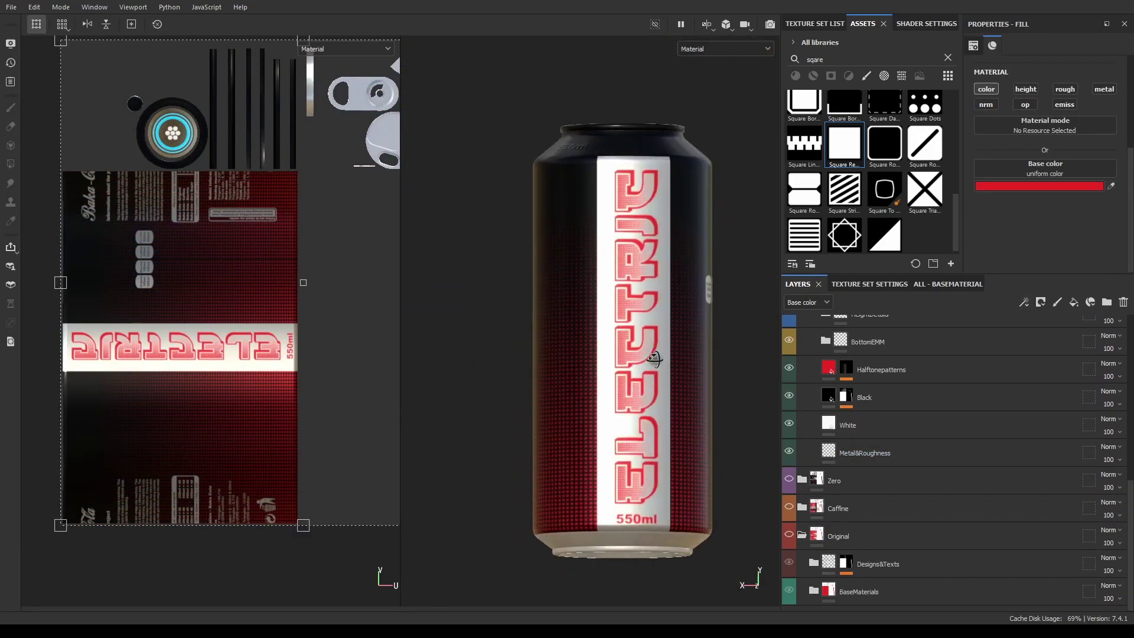
Turn to the front label and slide the projected text and wave around the can.
{"action": "scroll", "coordinate": [653, 425], "scroll_direction": "up", "scroll_amount": 5}
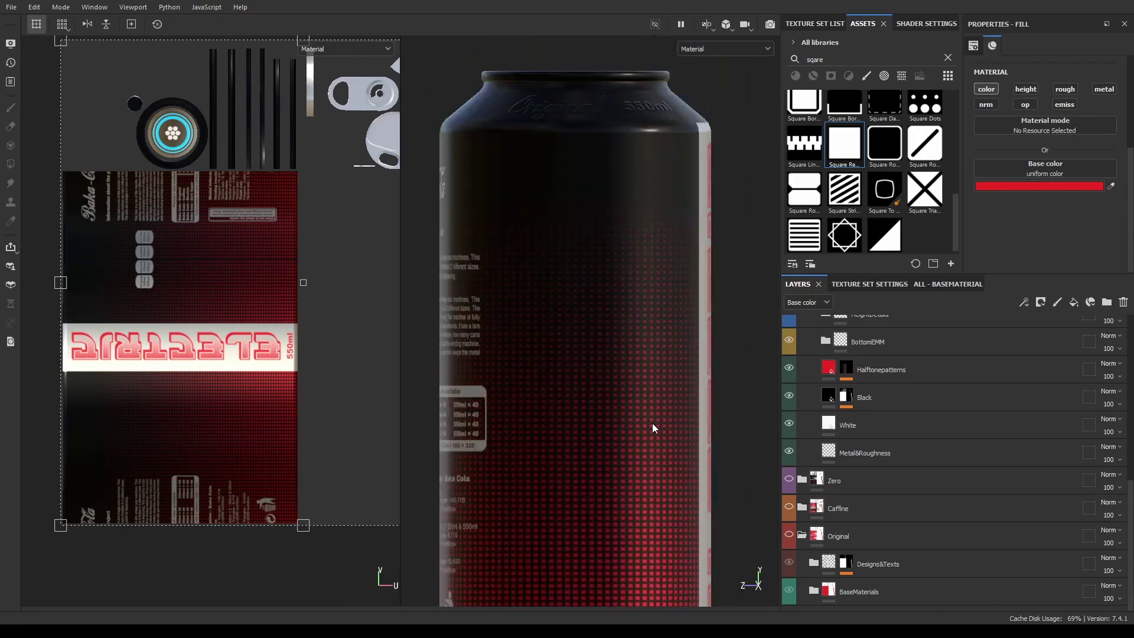
{"action": "scroll", "coordinate": [666, 423], "scroll_direction": "up", "scroll_amount": 3}
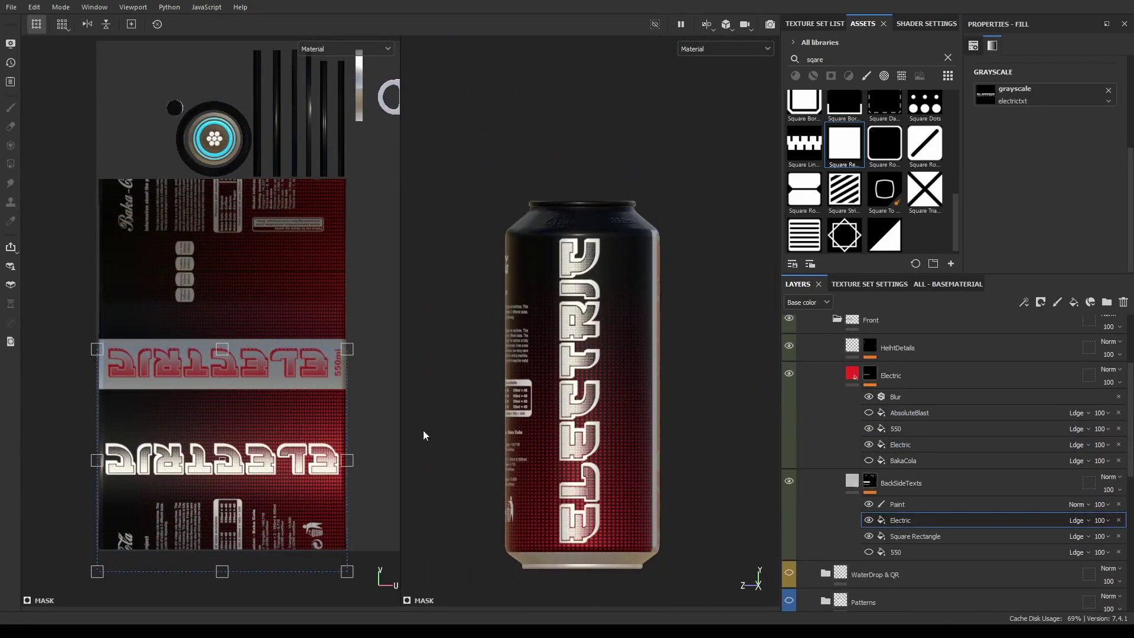
{"action": "left_click_drag", "start_coordinate": [423, 435], "coordinate": [629, 387], "text": "alt"}
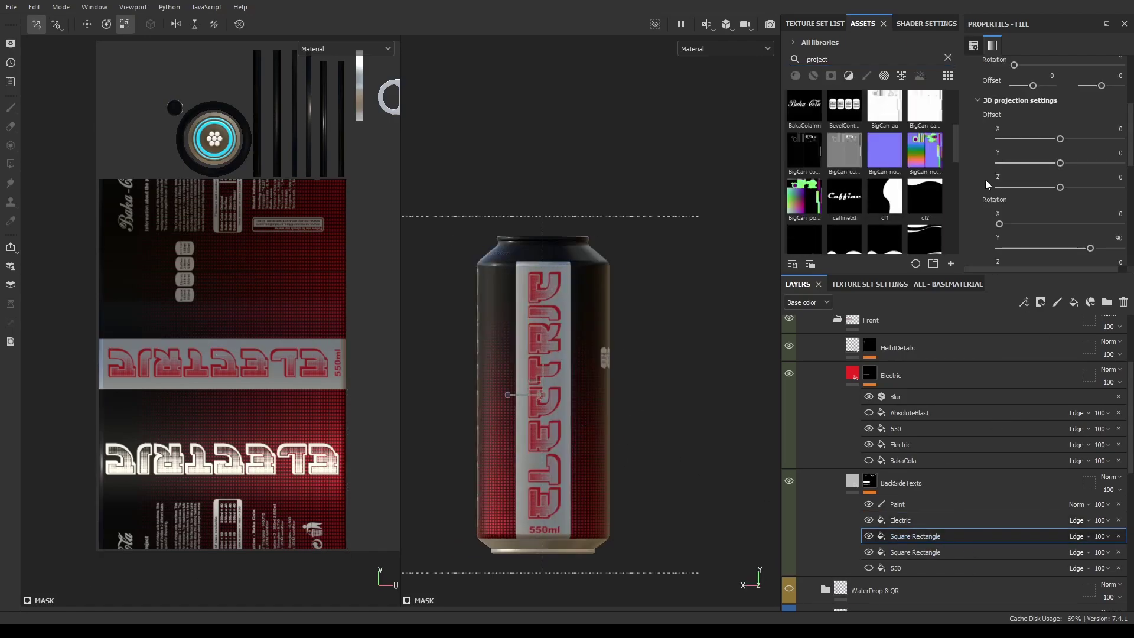
{"action": "mouse_move", "coordinate": [573, 421]}
{"action": "left_mouse_down"}
{"action": "mouse_move", "coordinate": [608, 436]}
{"action": "mouse_move", "coordinate": [621, 405]}
{"action": "left_mouse_up"}
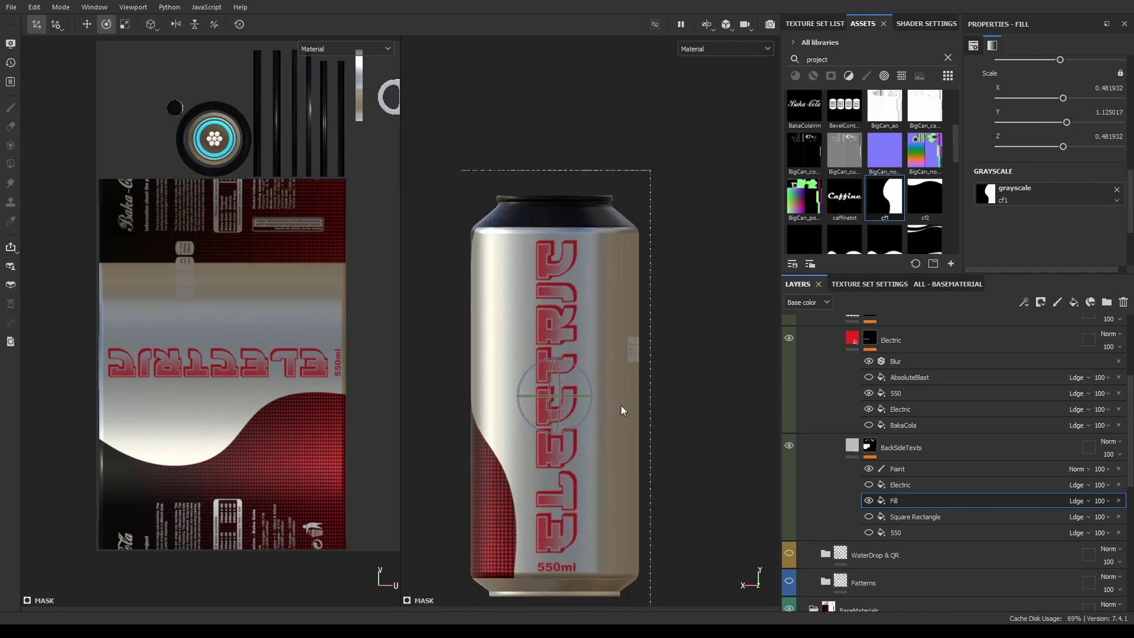
Step back through recent edits, undoing and then restoring the duplicated Electric layer.
{"action": "key", "text": "ctrl+z"}
{"action": "key", "text": "ctrl+z"}
{"action": "key", "text": "ctrl+z"}
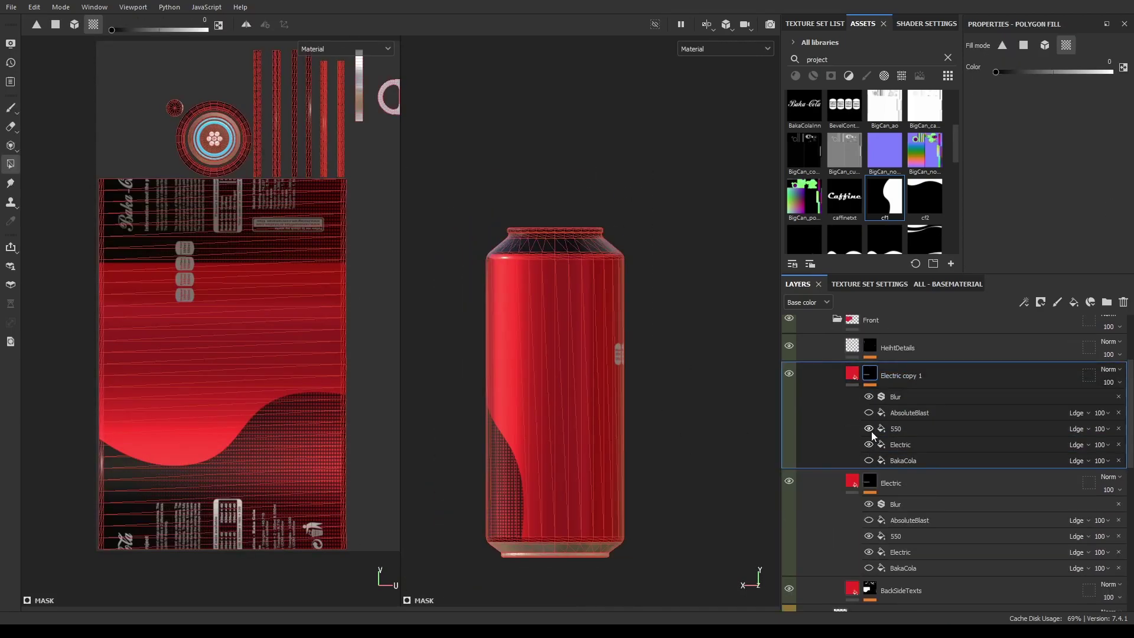
{"action": "key", "text": "ctrl+z"}
{"action": "key", "text": "ctrl+z"}
{"action": "key", "text": "ctrl+z"}
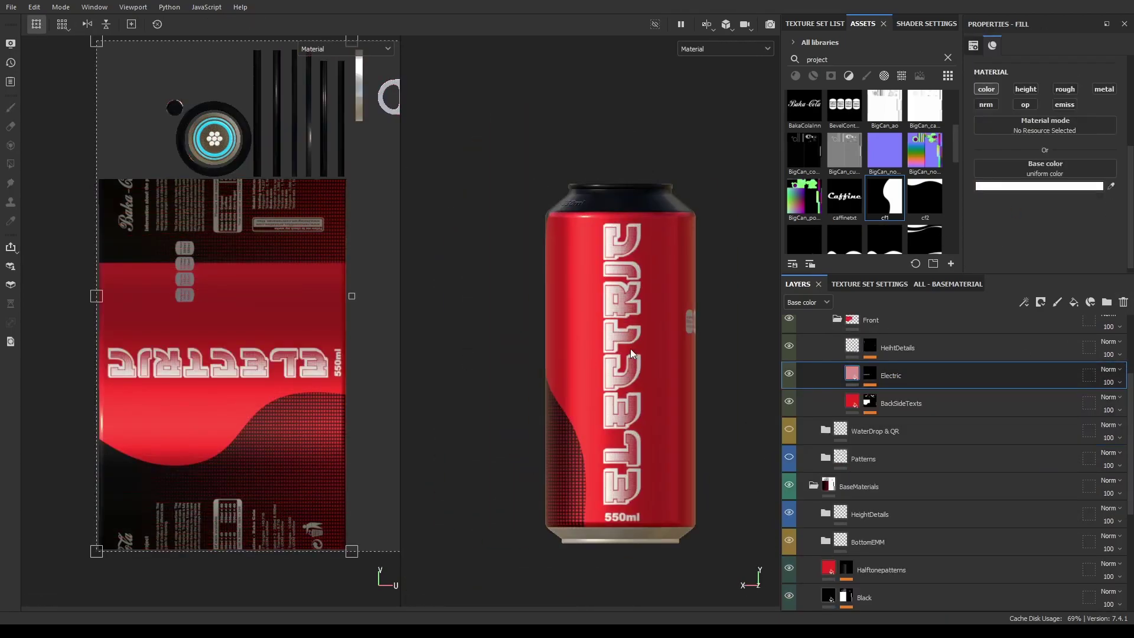
{"action": "key", "text": "ctrl+z"}
{"action": "key", "text": "ctrl+z"}
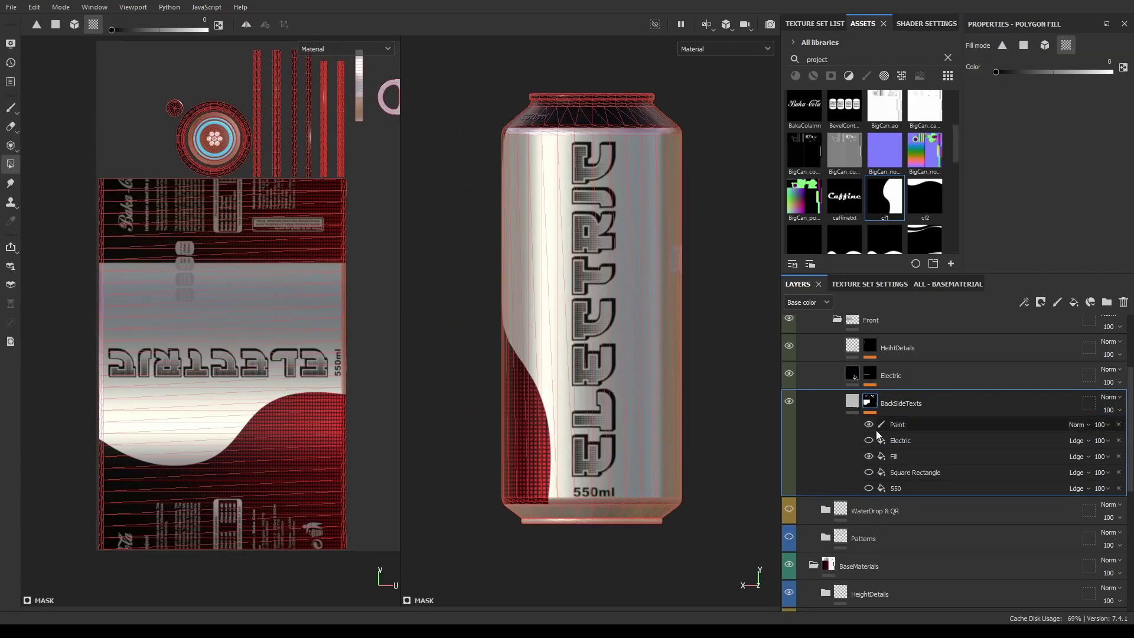
{"action": "key", "text": "ctrl+z"}
{"action": "key", "text": "ctrl+z"}
{"action": "key", "text": "ctrl+z"}
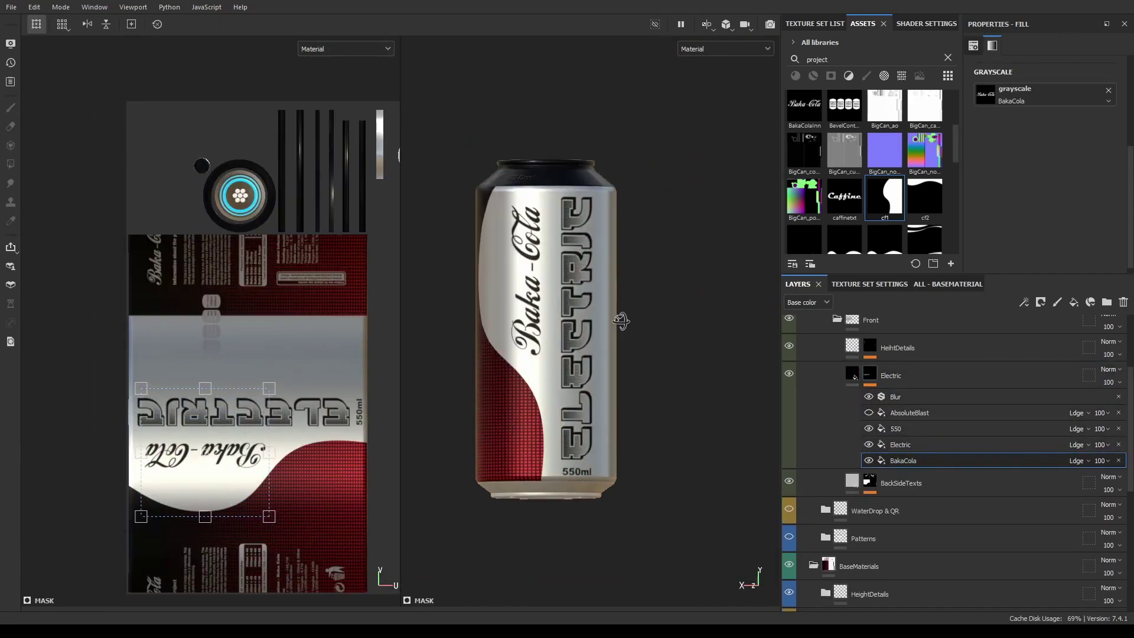
{"action": "key", "text": "ctrl+z"}
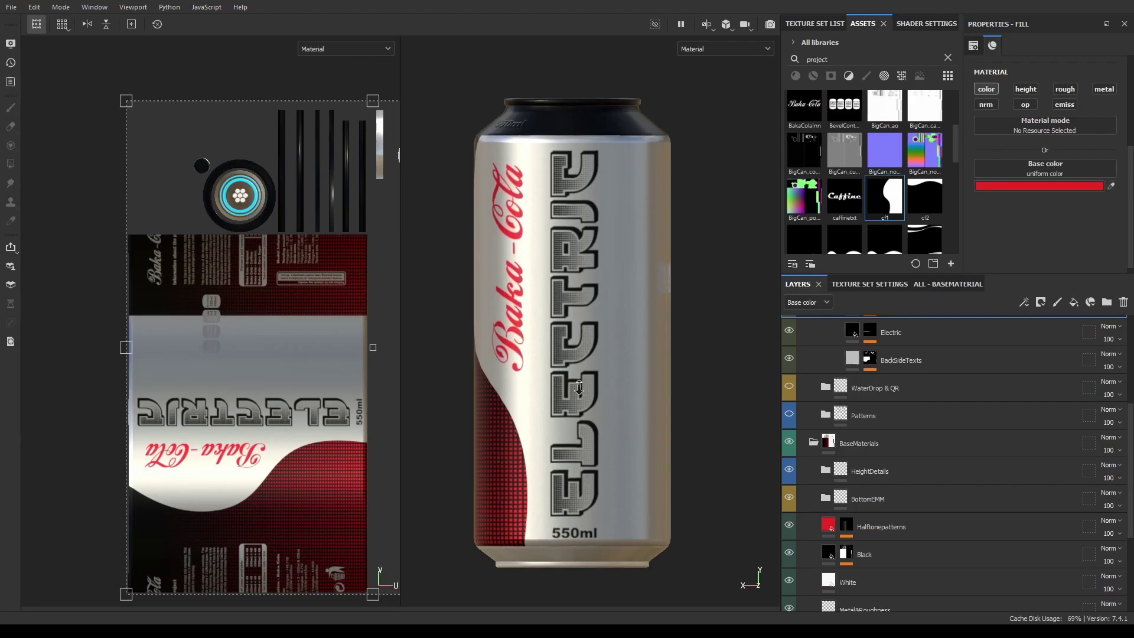
{"action": "key", "text": "ctrl+z"}
{"action": "scroll", "coordinate": [586, 342], "scroll_direction": "down", "scroll_amount": 2}
{"action": "scroll", "coordinate": [586, 381], "scroll_direction": "up", "scroll_amount": 1}
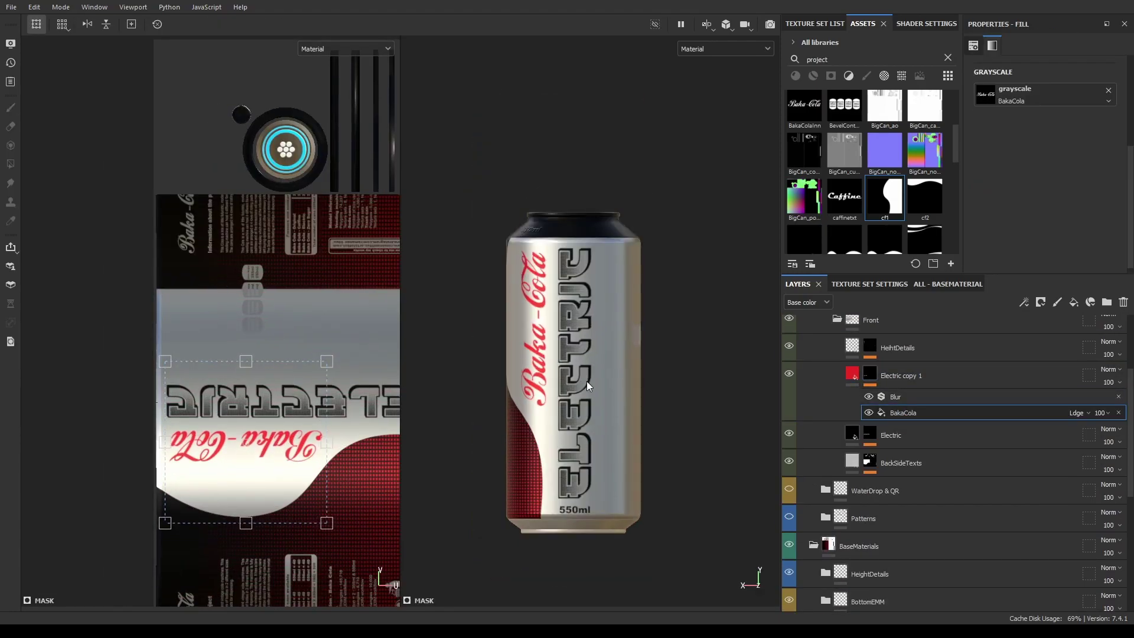
Move the Fill effect below the 550 effect and into the BackSideTexts mask.
{"action": "key", "text": "ctrl+z"}
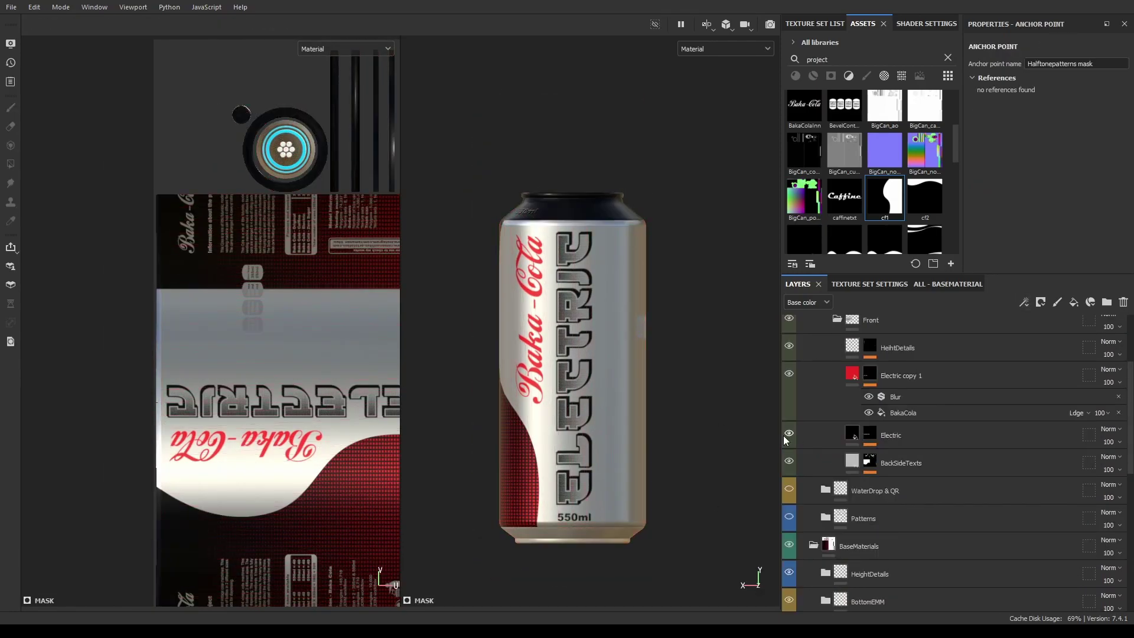
{"action": "key", "text": "ctrl+z"}
{"action": "mouse_move", "coordinate": [680, 372]}
{"action": "right_mouse_down", "text": "alt"}
{"action": "mouse_move", "coordinate": [592, 382]}
{"action": "mouse_move", "coordinate": [644, 378]}
{"action": "right_mouse_up", "text": "alt"}
{"action": "key", "text": "ctrl+z"}
{"action": "left_click_drag", "start_coordinate": [643, 377], "coordinate": [629, 428], "text": "alt"}
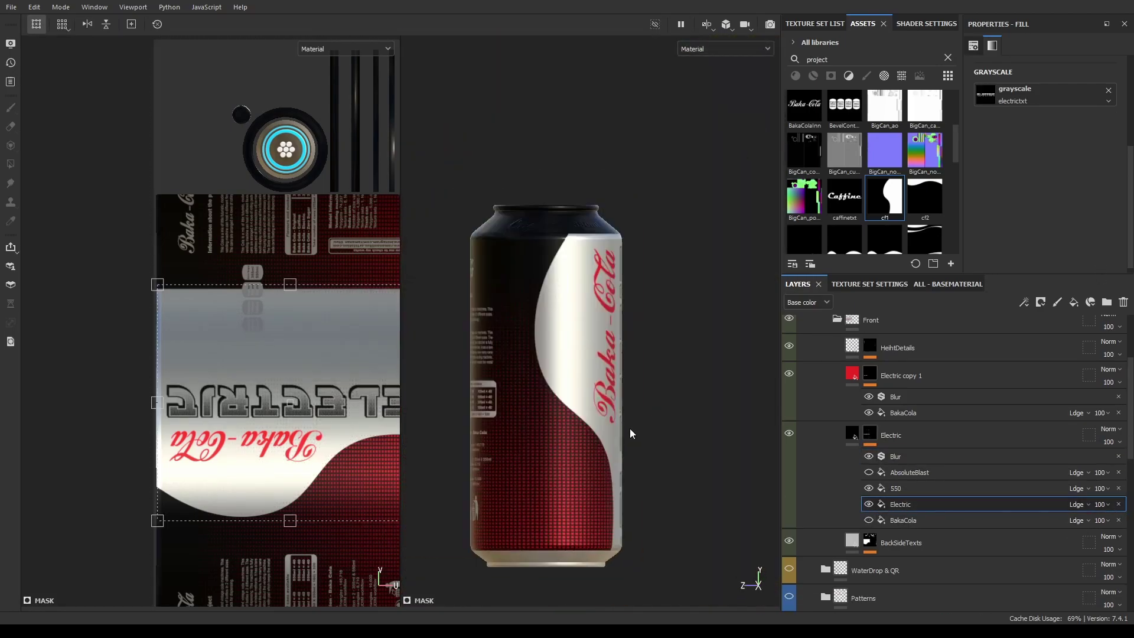
{"action": "key", "text": "ctrl+z"}
{"action": "key", "text": "ctrl+z"}
{"action": "scroll", "coordinate": [593, 425], "scroll_direction": "down", "scroll_amount": 2}
{"action": "key", "text": "ctrl+z"}
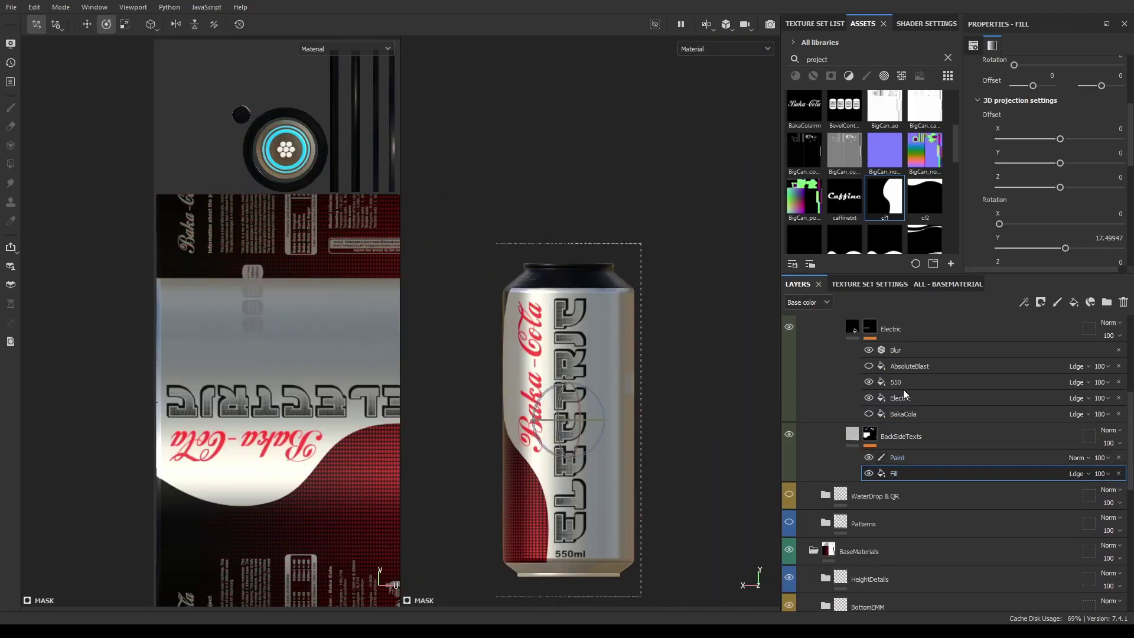
{"action": "scroll", "coordinate": [593, 425], "scroll_direction": "up", "scroll_amount": 5}
{"action": "scroll", "coordinate": [591, 424], "scroll_direction": "down", "scroll_amount": 5}
{"action": "key", "text": "ctrl+z"}
{"action": "type", "text": "square"}
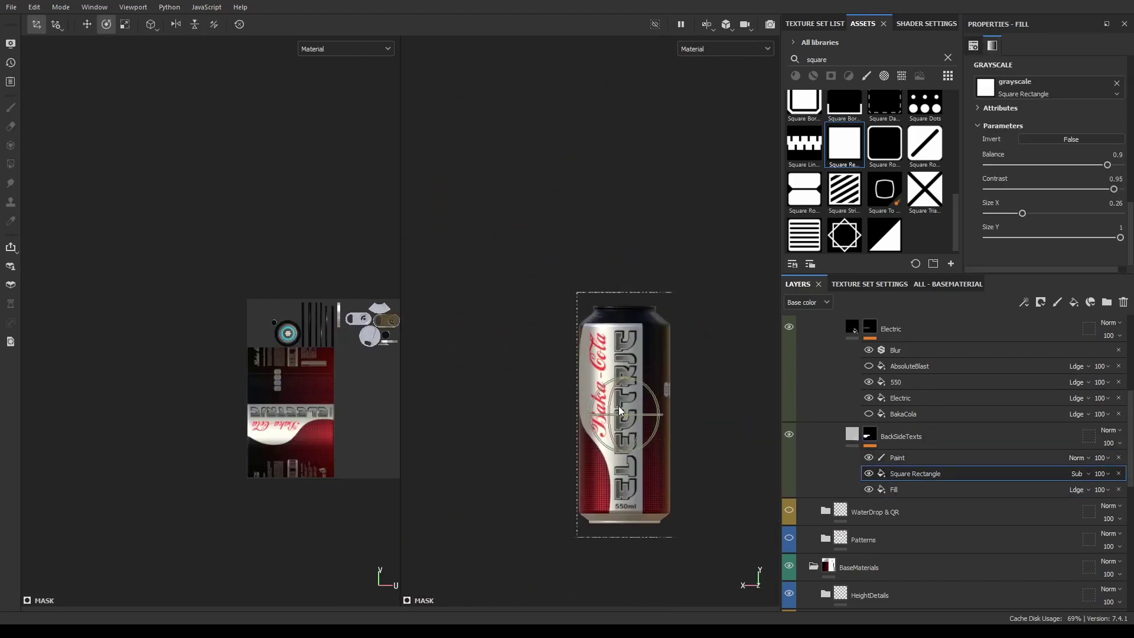
Select the duplicated layer's rectangle mask effect to edit its projection.
{"action": "type", "text": "projec"}
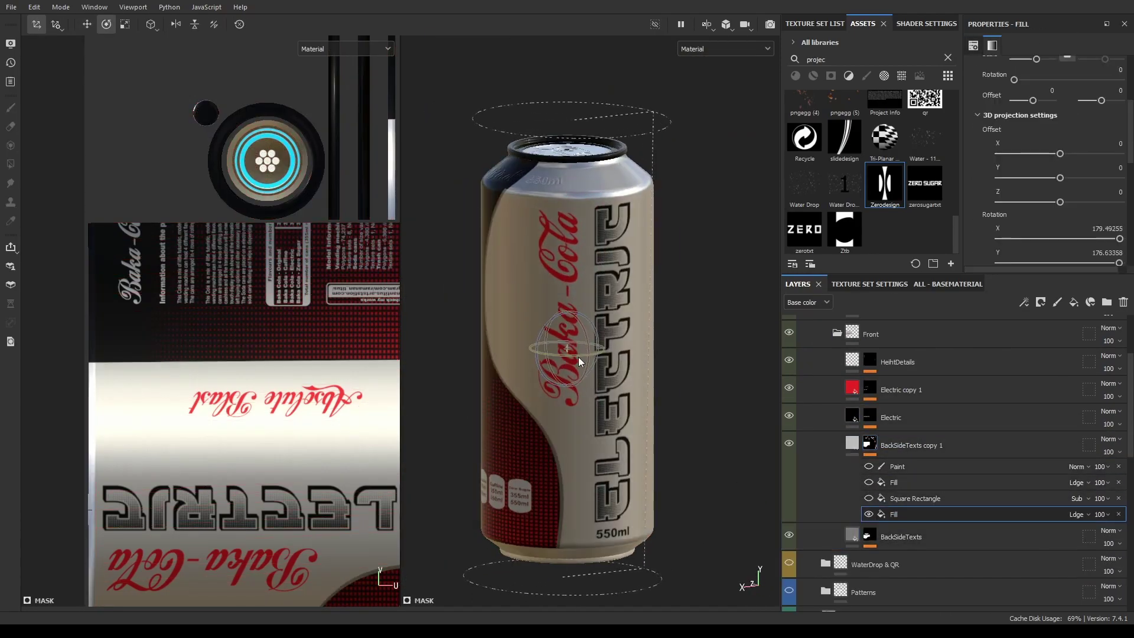
{"action": "left_click", "coordinate": [915, 498]}
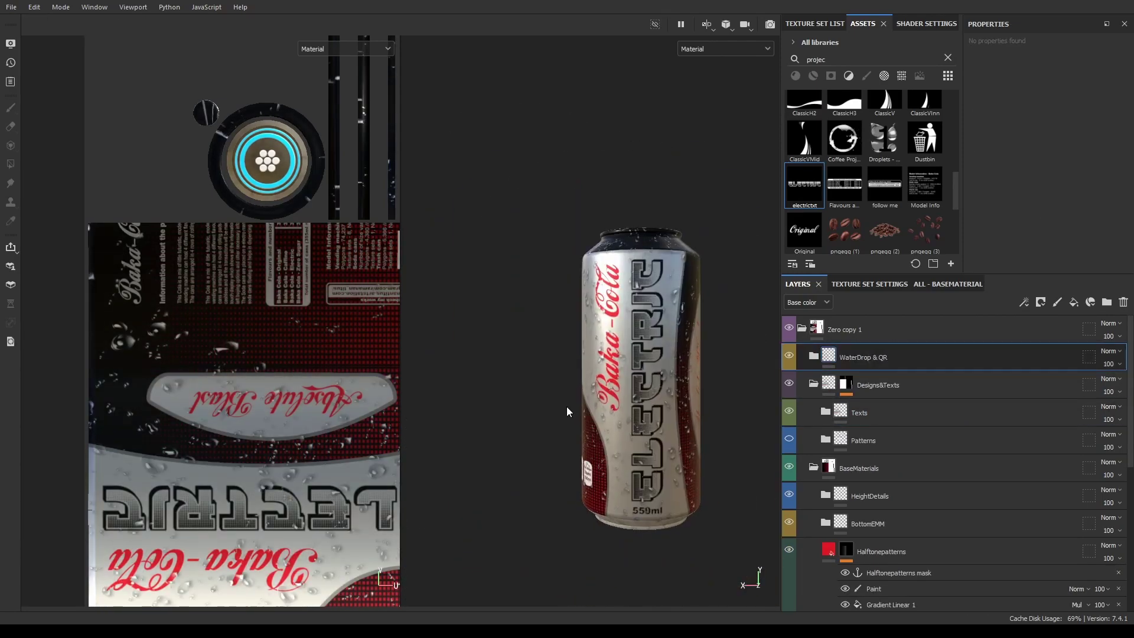
Select the Designs&Texts folder and Frontpatternoutline layer, turning the can to its back label.
{"action": "left_click_drag", "start_coordinate": [622, 421], "coordinate": [686, 407], "text": "alt"}
{"action": "left_click", "coordinate": [785, 393]}
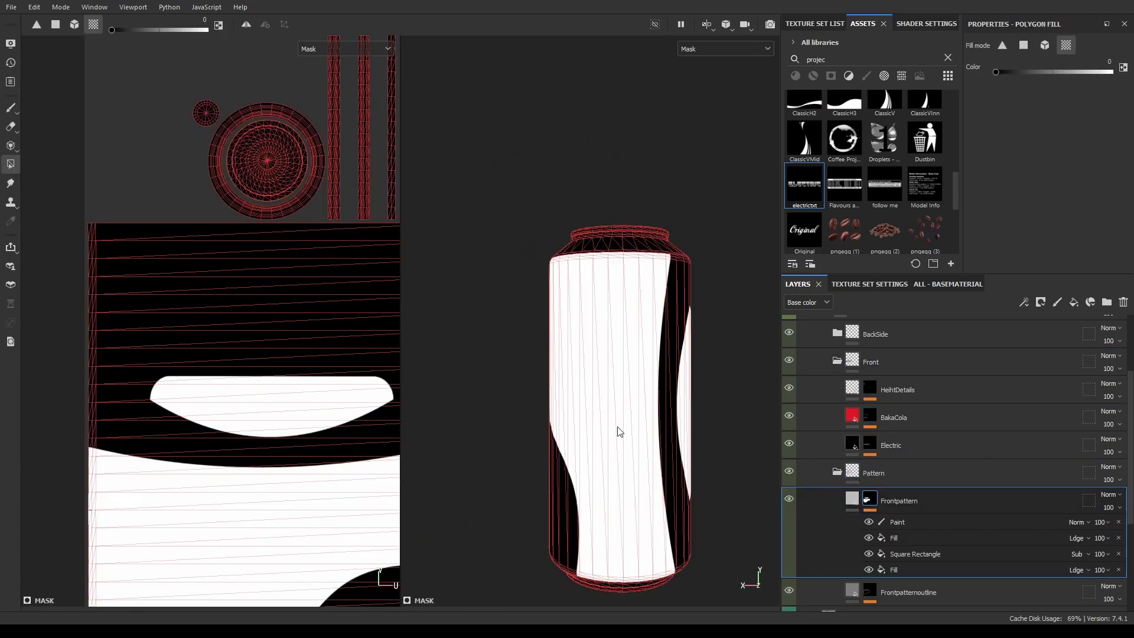
{"action": "scroll", "coordinate": [604, 410], "scroll_direction": "up", "scroll_amount": 2}
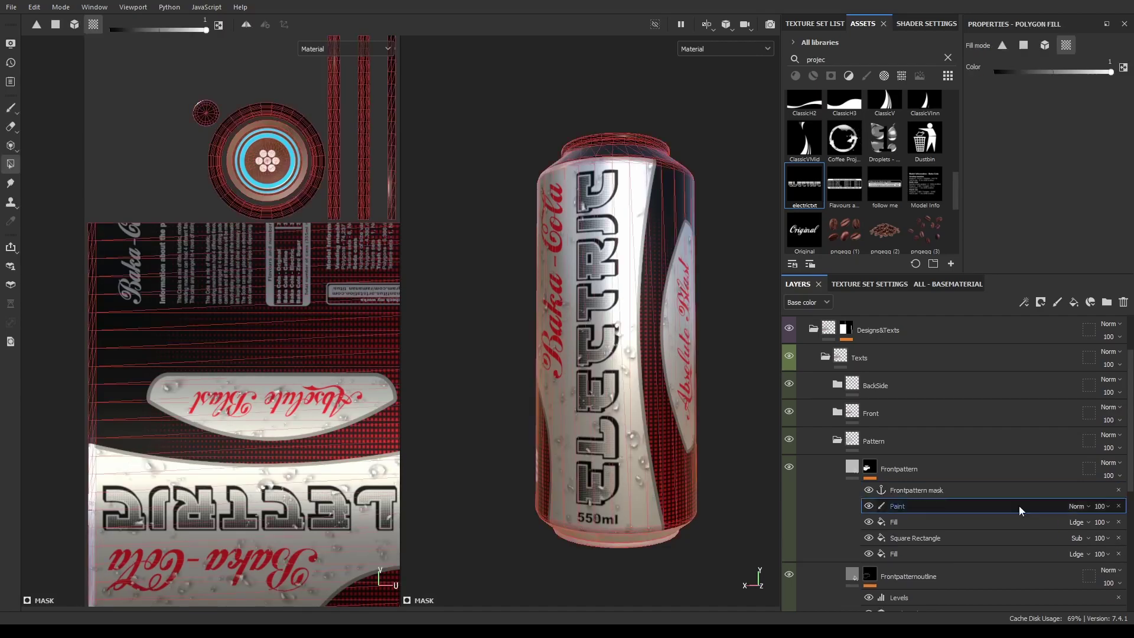
{"action": "left_click", "coordinate": [908, 575]}
{"action": "scroll", "coordinate": [945, 472], "scroll_direction": "down", "scroll_amount": 2}
{"action": "scroll", "coordinate": [628, 437], "scroll_direction": "up", "scroll_amount": 2}
{"action": "scroll", "coordinate": [632, 402], "scroll_direction": "up", "scroll_amount": 2}
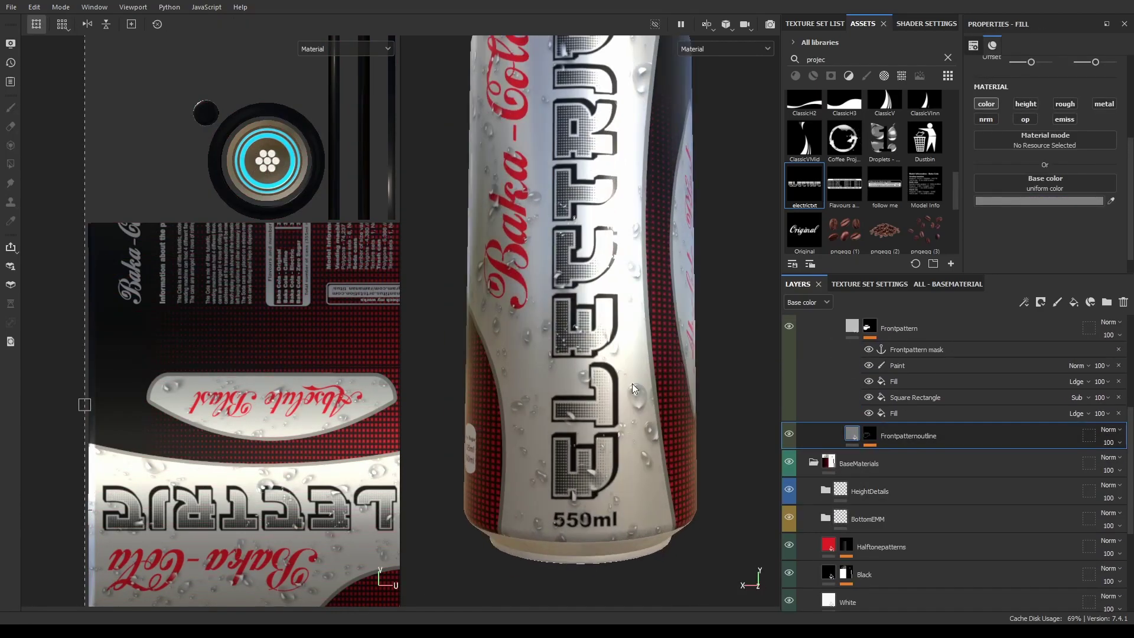
{"action": "mouse_move", "coordinate": [631, 388]}
{"action": "left_mouse_down", "text": "alt"}
{"action": "mouse_move", "coordinate": [609, 286]}
{"action": "mouse_move", "coordinate": [593, 448]}
{"action": "mouse_move", "coordinate": [649, 397]}
{"action": "left_mouse_up", "text": "alt"}
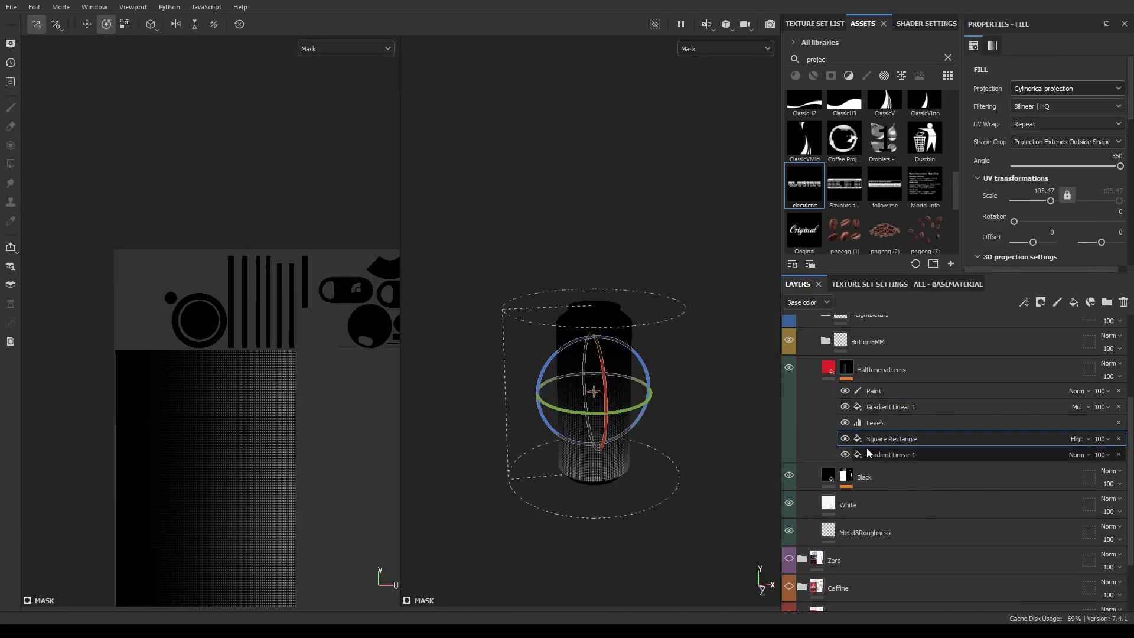
Duplicate the halftone mask's Square Rectangle, widen Size X to 0.31, and save.
{"action": "key", "text": "ctrl+d"}
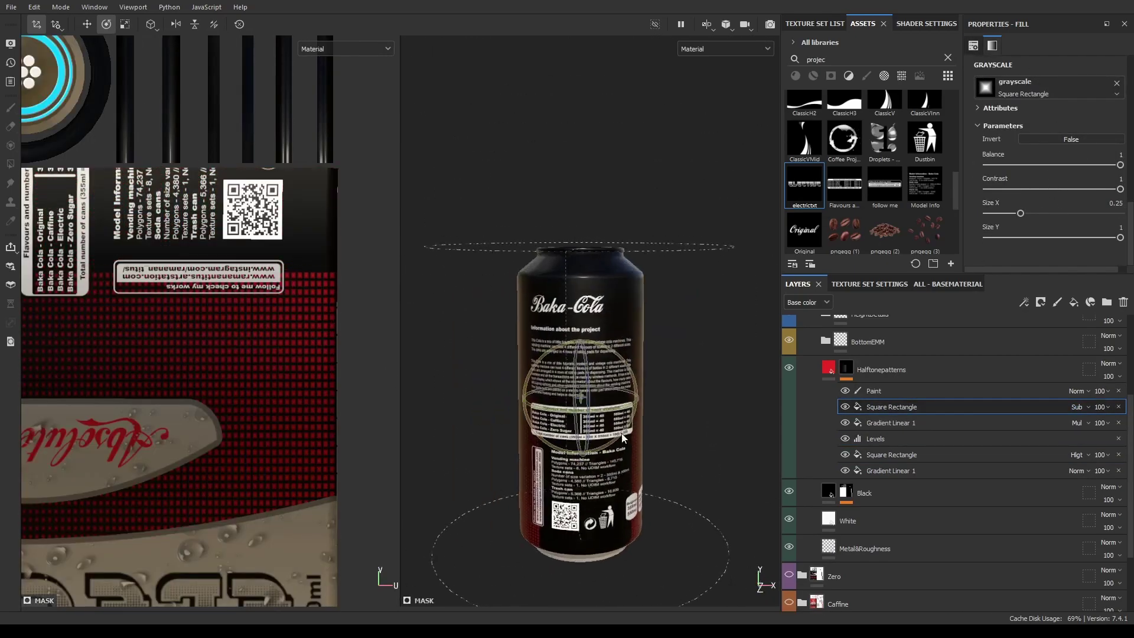
{"action": "left_click_drag", "start_coordinate": [1110, 203], "coordinate": [1116, 203]}
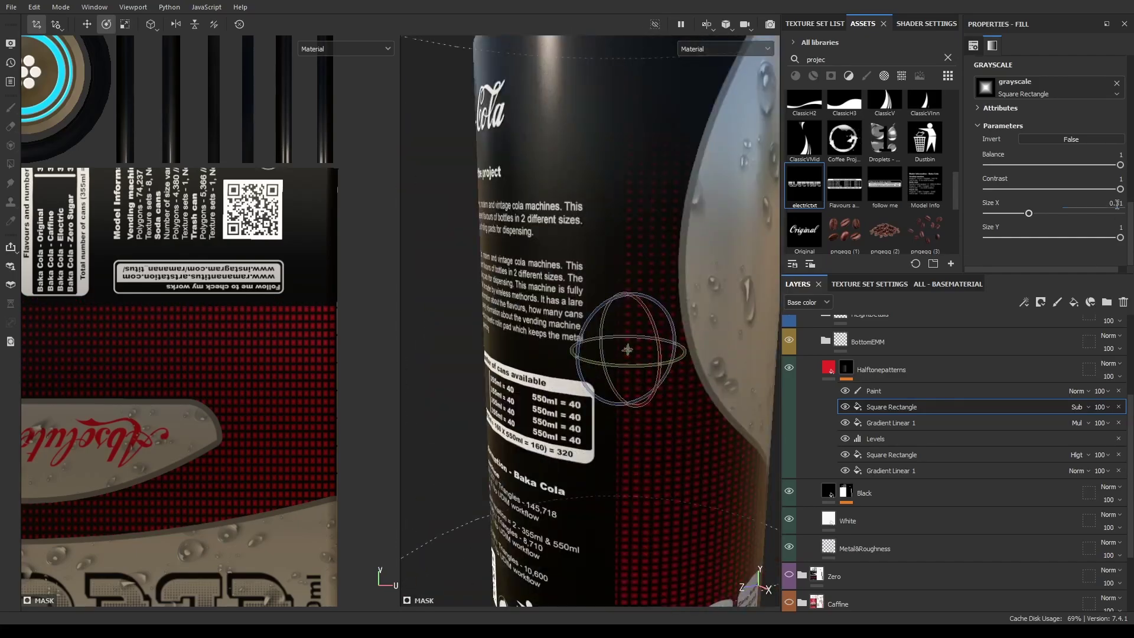
{"action": "key", "text": "f"}
{"action": "key", "text": "ctrl+s"}
Review the RoundContents, Frontpattern rectangle and BackSideTexts effects, then collapse the BackSide folder.
{"action": "left_click", "coordinate": [891, 484]}
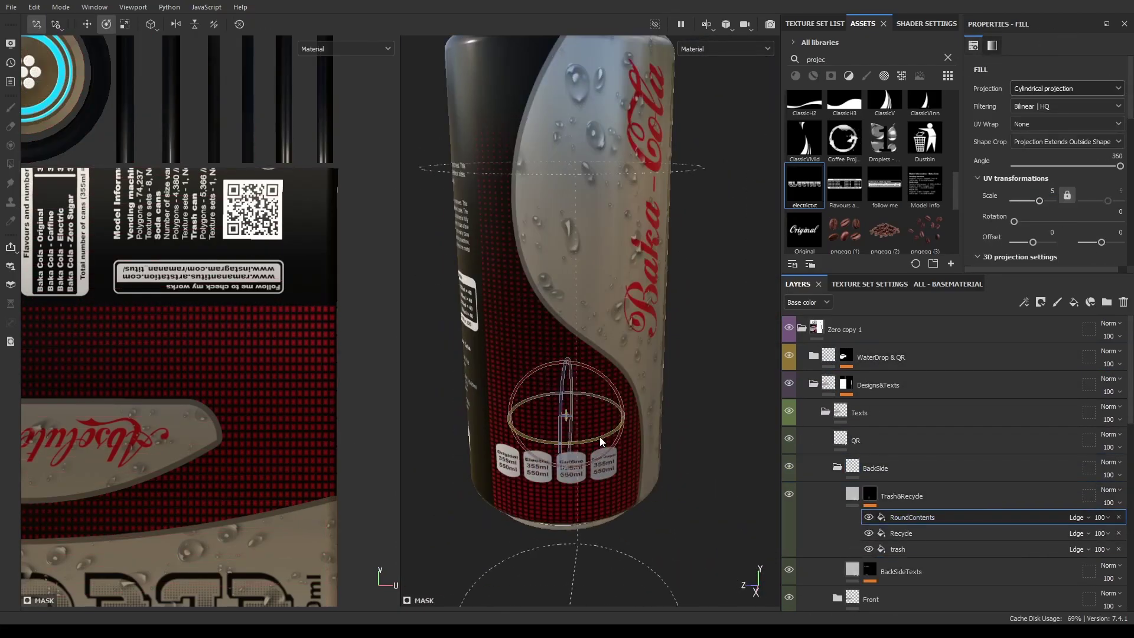
{"action": "scroll", "coordinate": [945, 449], "scroll_direction": "down", "scroll_amount": 5}
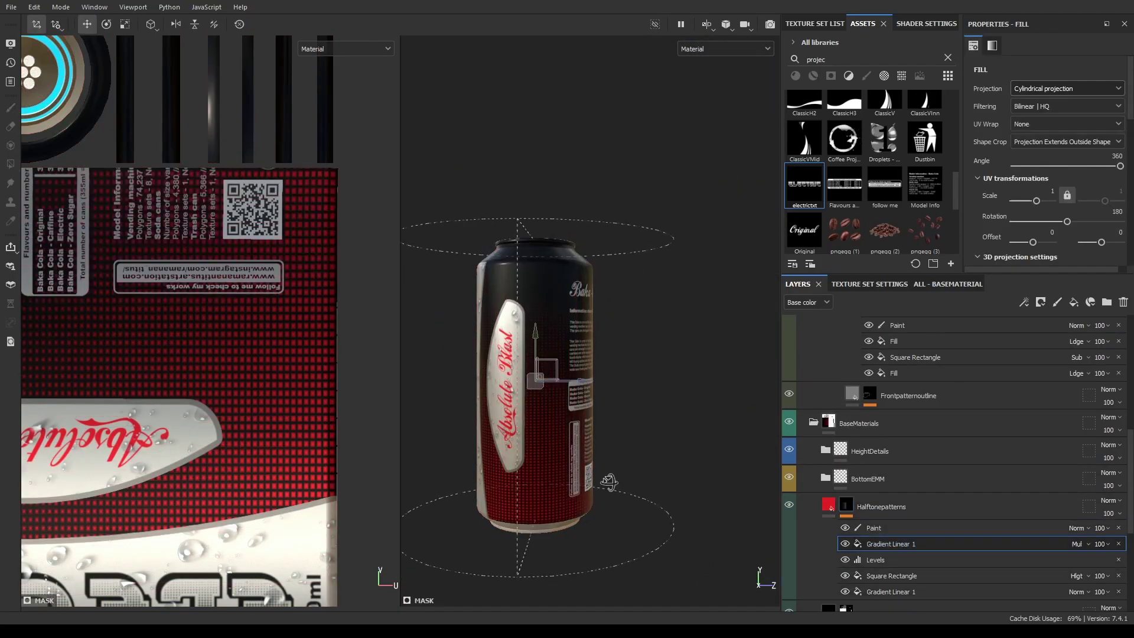
{"action": "left_click", "coordinate": [958, 431]}
{"action": "left_click_drag", "start_coordinate": [600, 429], "coordinate": [670, 443], "text": "alt"}
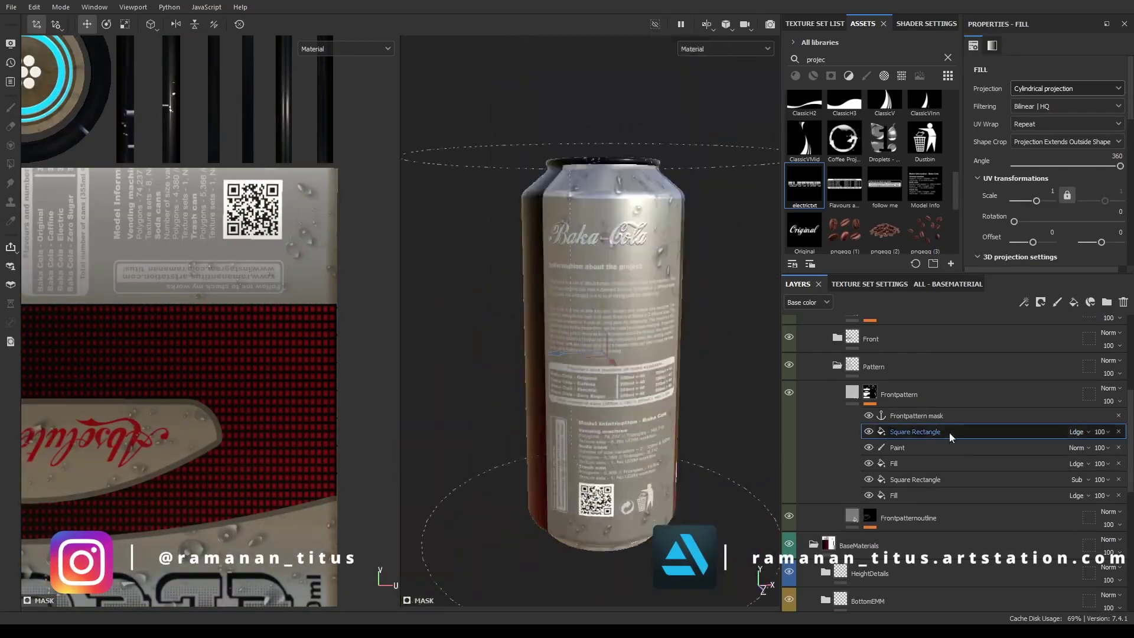
{"action": "scroll", "coordinate": [945, 449], "scroll_direction": "up", "scroll_amount": 5}
{"action": "left_click", "coordinate": [900, 488]}
{"action": "scroll", "coordinate": [681, 302], "scroll_direction": "up", "scroll_amount": 5}
{"action": "scroll", "coordinate": [681, 303], "scroll_direction": "down", "scroll_amount": 5}
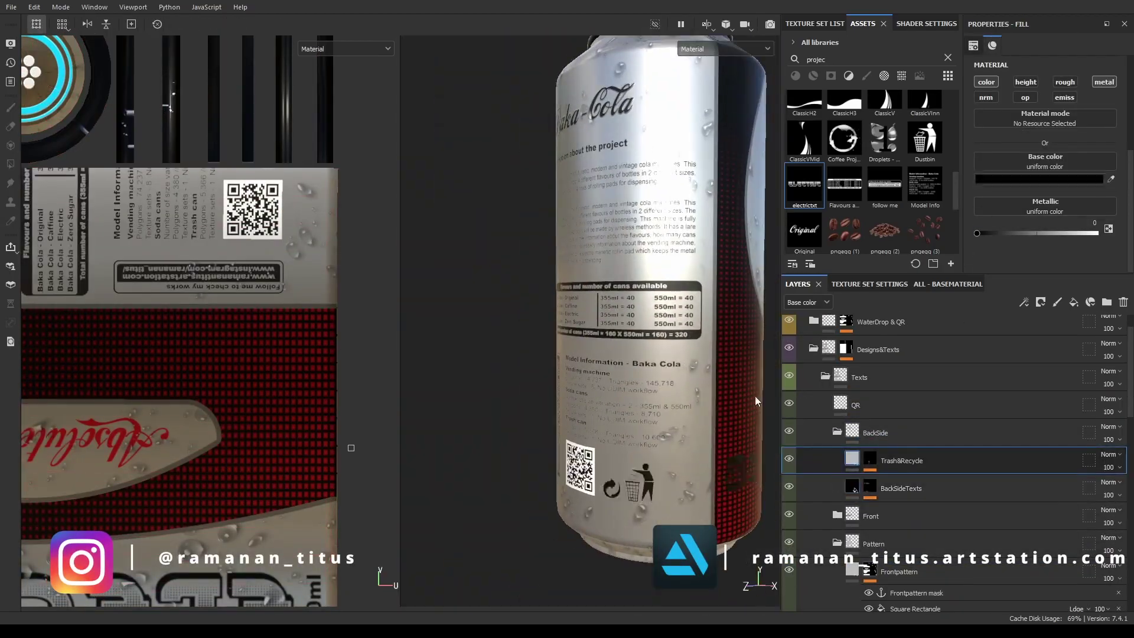
{"action": "left_click", "coordinate": [837, 432]}
Inspect the Frontpattern paint effect and White fill in base colour view, then restore material view.
{"action": "left_click", "coordinate": [897, 568]}
{"action": "scroll", "coordinate": [577, 307], "scroll_direction": "up", "scroll_amount": 2}
{"action": "scroll", "coordinate": [928, 551], "scroll_direction": "down", "scroll_amount": 5}
{"action": "left_click", "coordinate": [927, 550]}
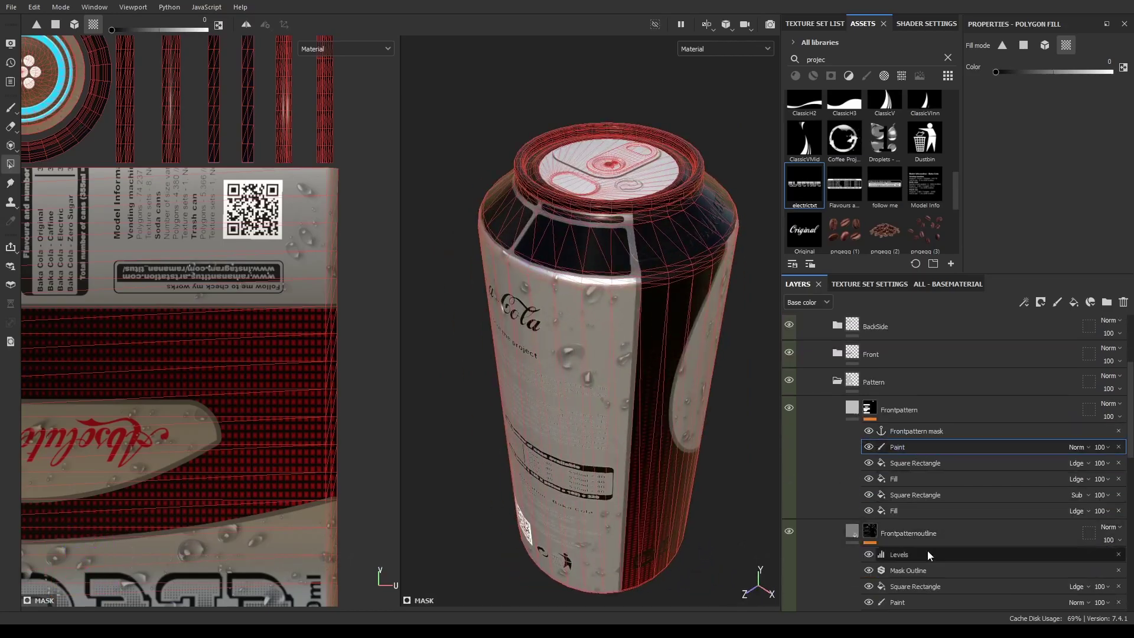
{"action": "scroll", "coordinate": [584, 334], "scroll_direction": "down", "scroll_amount": 3}
{"action": "scroll", "coordinate": [584, 335], "scroll_direction": "up", "scroll_amount": 6}
{"action": "left_click", "coordinate": [1013, 534]}
{"action": "key", "text": "m"}
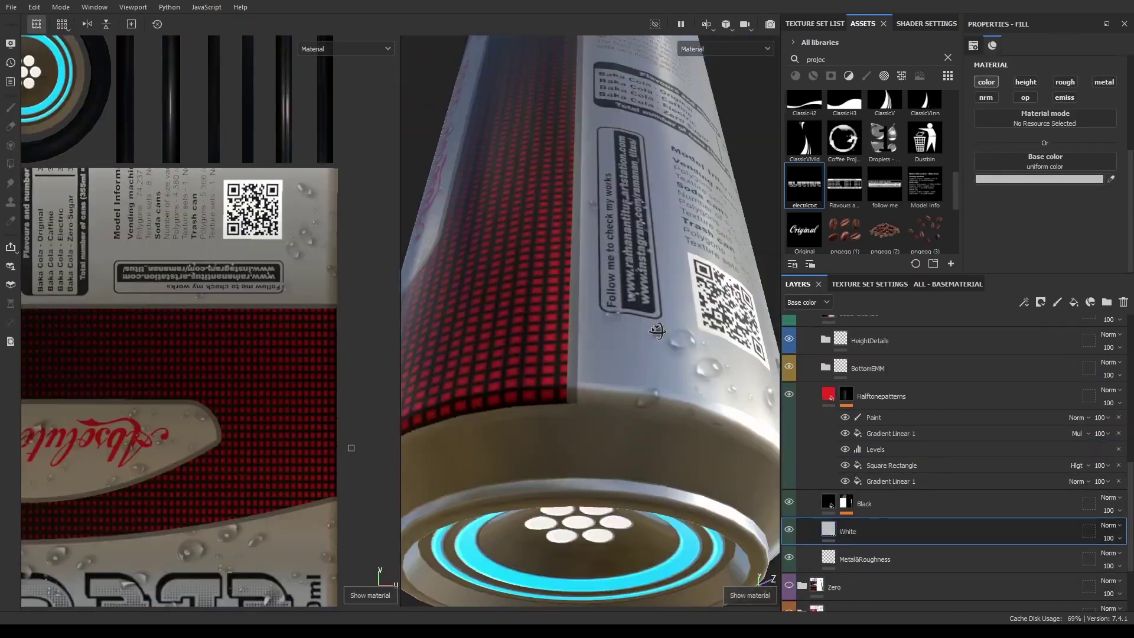
{"action": "left_click_drag", "start_coordinate": [585, 331], "coordinate": [633, 420], "text": "alt"}
Select the QR, BakaCola, Flavours, trash icon and RoundContents back-label layers in turn.
{"action": "scroll", "coordinate": [650, 389], "scroll_direction": "down", "scroll_amount": 3}
{"action": "left_click", "coordinate": [587, 459]}
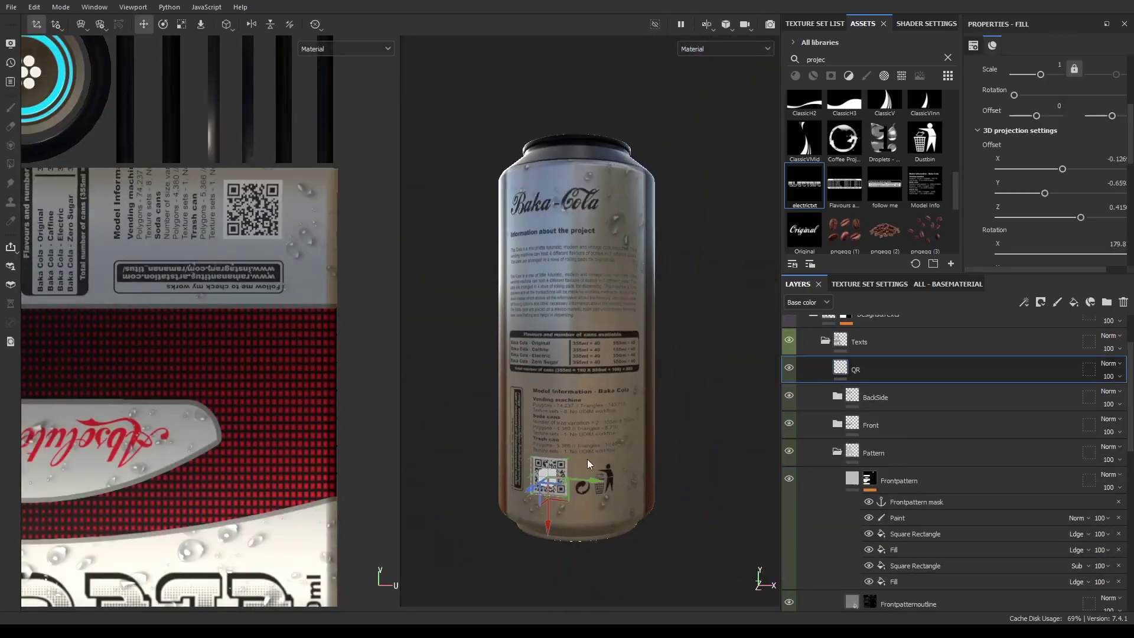
{"action": "scroll", "coordinate": [945, 472], "scroll_direction": "down", "scroll_amount": 3}
{"action": "left_click", "coordinate": [904, 431]}
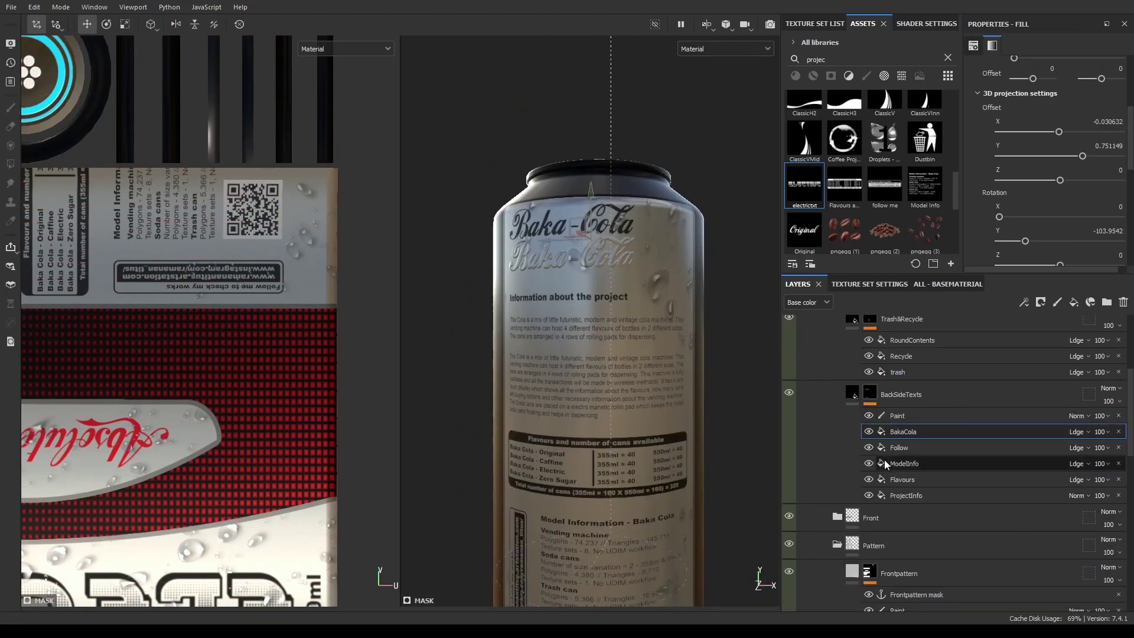
{"action": "scroll", "coordinate": [630, 232], "scroll_direction": "up", "scroll_amount": 4}
{"action": "scroll", "coordinate": [629, 232], "scroll_direction": "down", "scroll_amount": 5}
{"action": "left_click", "coordinate": [626, 372]}
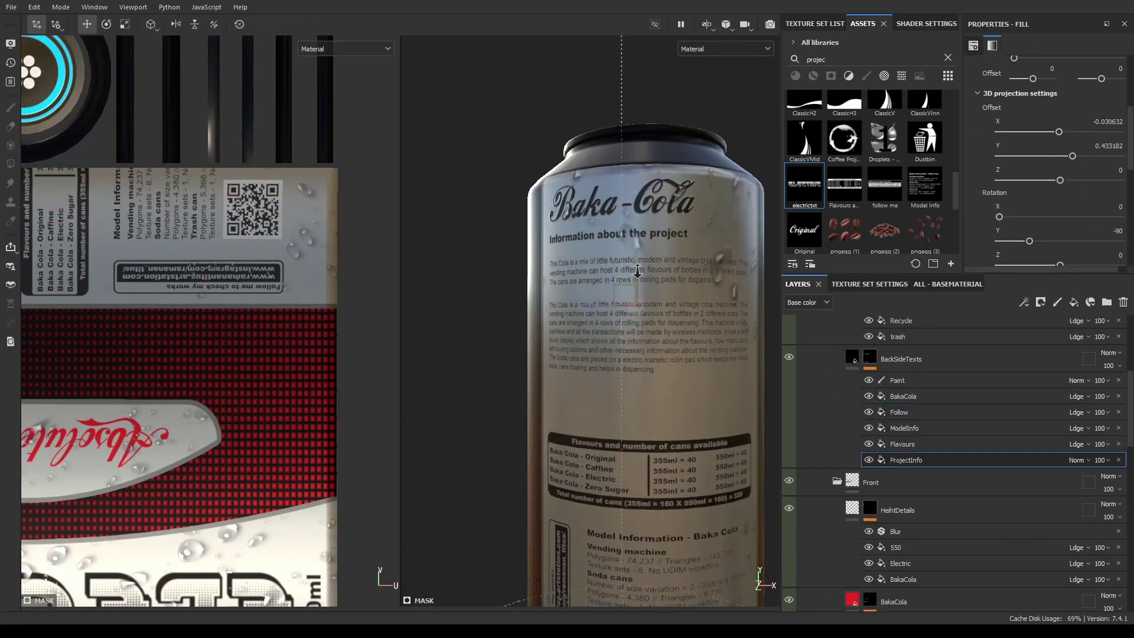
{"action": "scroll", "coordinate": [660, 349], "scroll_direction": "up", "scroll_amount": 3}
{"action": "scroll", "coordinate": [660, 348], "scroll_direction": "up", "scroll_amount": 2}
{"action": "left_click", "coordinate": [628, 391]}
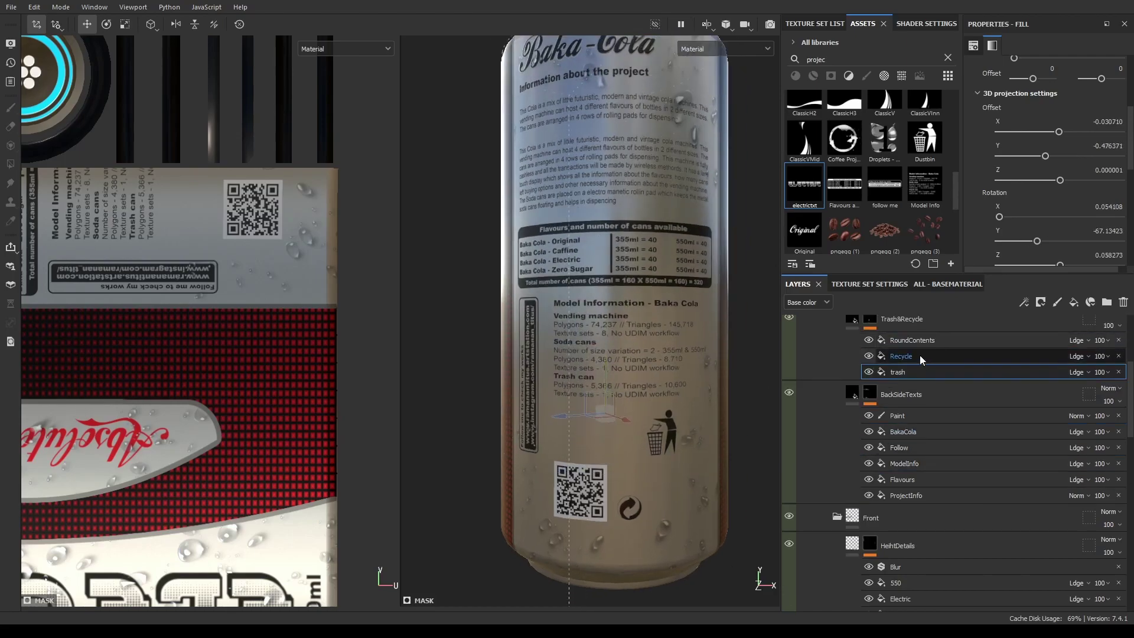
{"action": "scroll", "coordinate": [578, 490], "scroll_direction": "down", "scroll_amount": 3}
{"action": "left_click", "coordinate": [679, 431]}
{"action": "scroll", "coordinate": [672, 449], "scroll_direction": "up", "scroll_amount": 3}
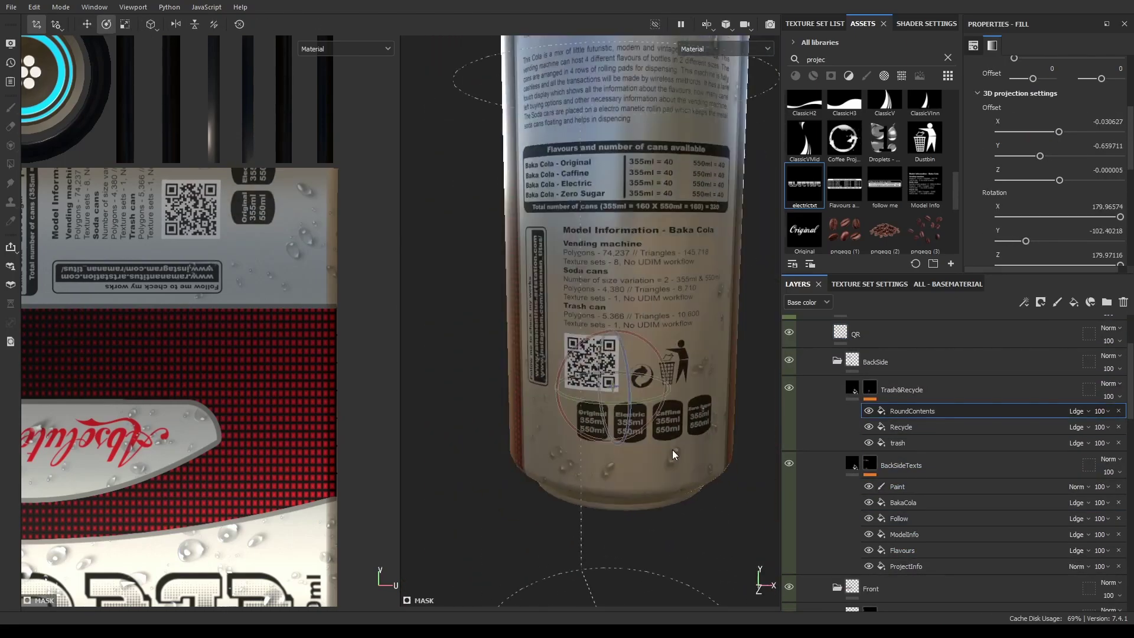
Try RoundContents scale 4, revert it to 5, and show the whole can in 3D only.
{"action": "type", "text": "4"}
{"action": "key", "text": "Return"}
{"action": "key", "text": "e"}
{"action": "scroll", "coordinate": [594, 381], "scroll_direction": "down", "scroll_amount": 3}
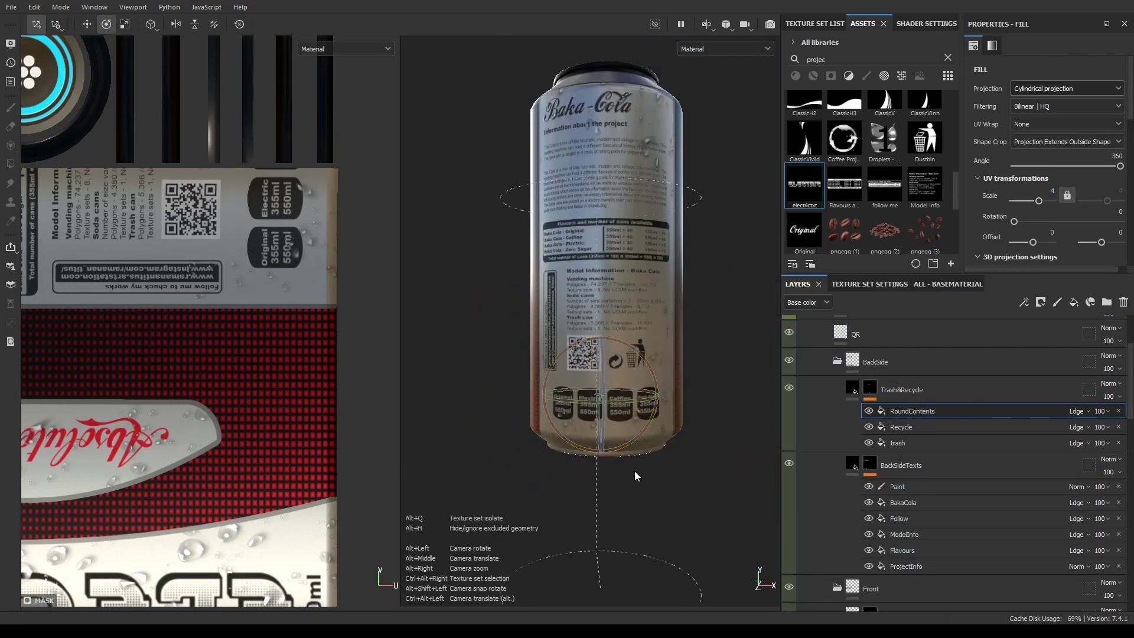
{"action": "scroll", "coordinate": [634, 470], "scroll_direction": "up", "scroll_amount": 3}
{"action": "key", "text": "ctrl+z"}
{"action": "key", "text": "w"}
{"action": "scroll", "coordinate": [627, 410], "scroll_direction": "down", "scroll_amount": 3}
{"action": "left_click_drag", "start_coordinate": [643, 416], "coordinate": [711, 335], "text": "alt"}
{"action": "left_click", "coordinate": [879, 457]}
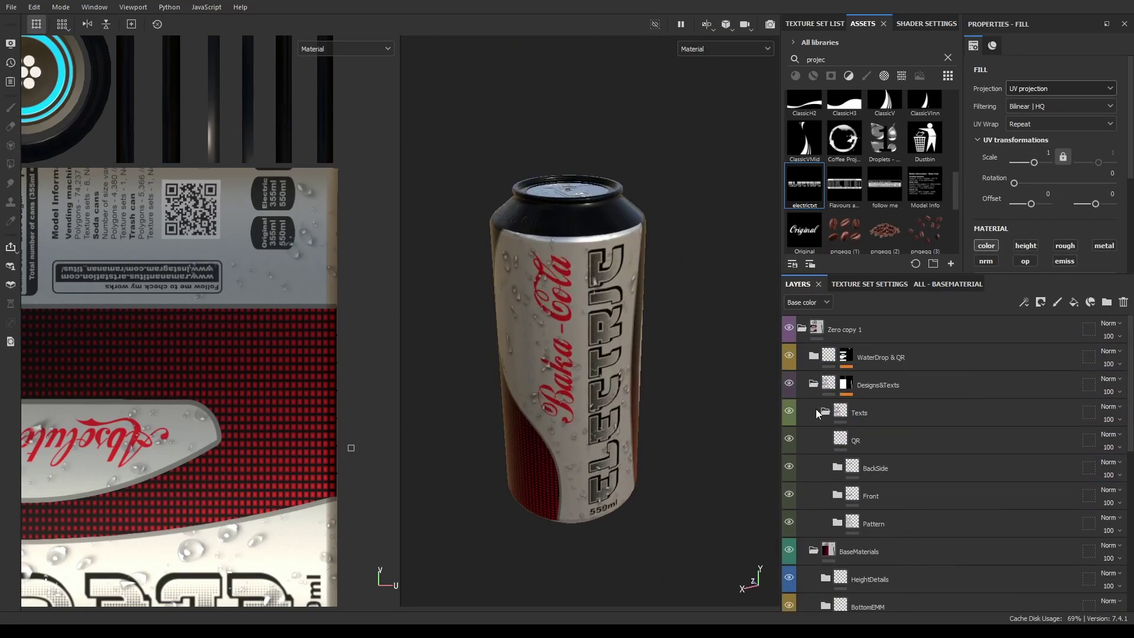
{"action": "key", "text": "F2"}
{"action": "scroll", "coordinate": [568, 366], "scroll_direction": "up", "scroll_amount": 5}
Select the BackSideTexts mask and preview it in isolated mask view.
{"action": "left_click", "coordinate": [869, 284]}
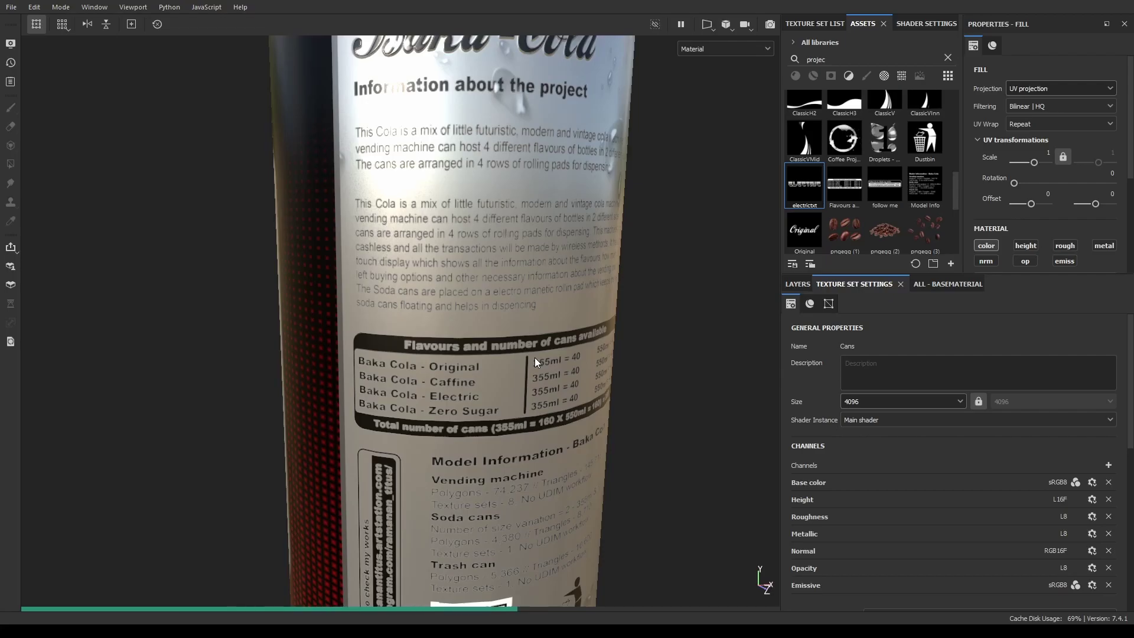
{"action": "scroll", "coordinate": [534, 357], "scroll_direction": "up", "scroll_amount": 3}
{"action": "left_click", "coordinate": [797, 284]}
{"action": "left_click", "coordinate": [870, 465], "text": "alt"}
{"action": "key", "text": "4"}
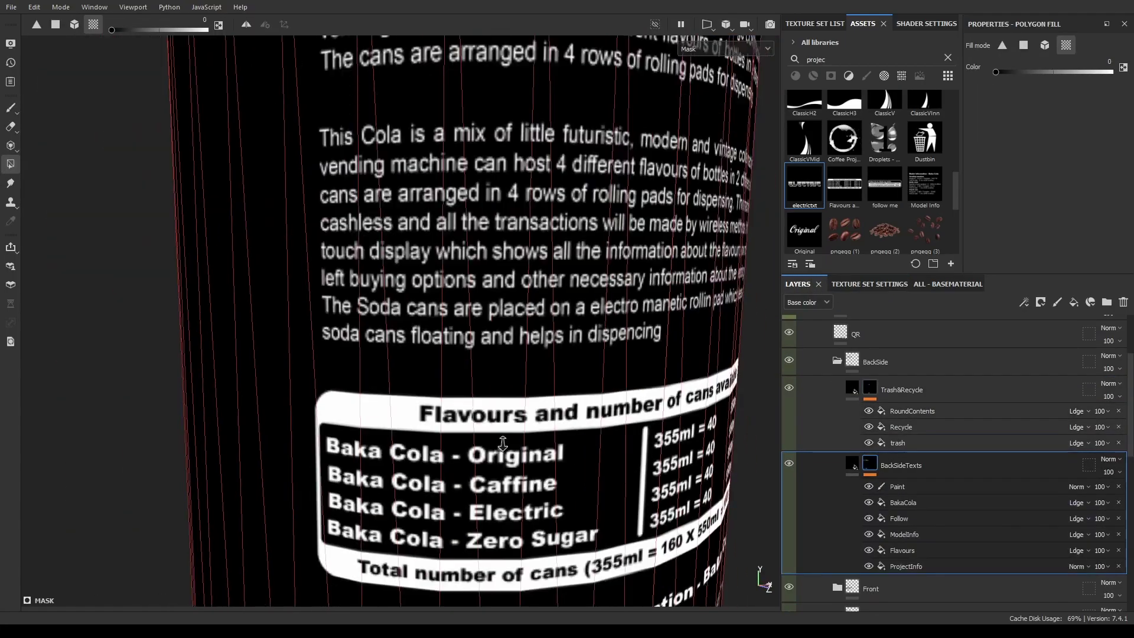
{"action": "scroll", "coordinate": [503, 443], "scroll_direction": "up", "scroll_amount": 2}
{"action": "left_click", "coordinate": [922, 502]}
{"action": "key", "text": "m"}
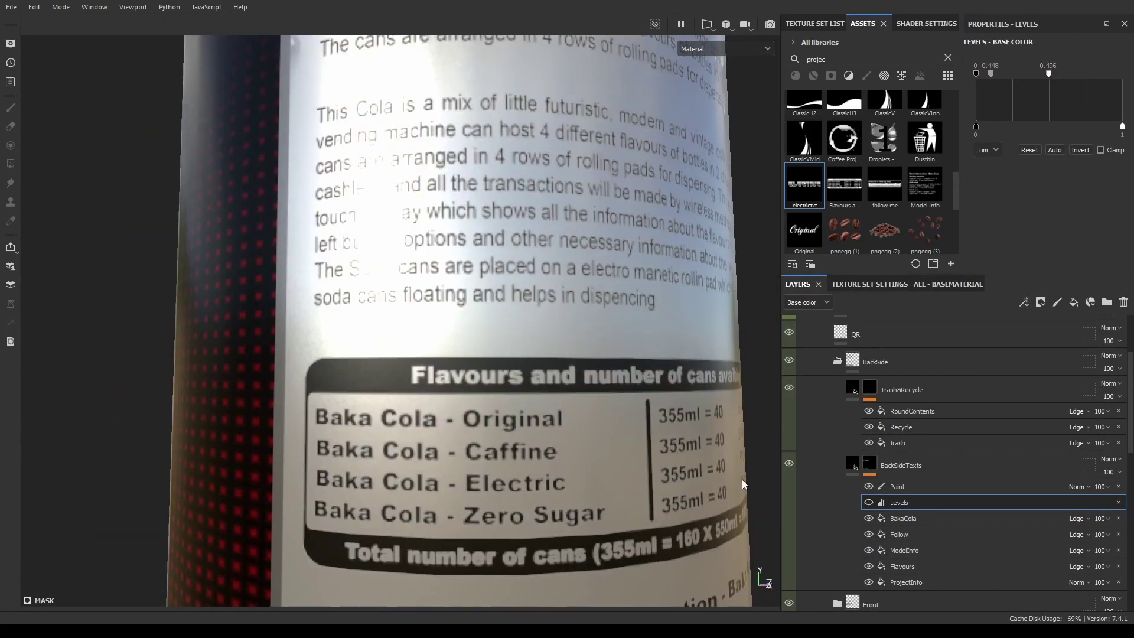
Adjust the Levels handles so the back-label text mask is crisp.
{"action": "left_click_drag", "start_coordinate": [1049, 73], "coordinate": [1011, 73]}
{"action": "scroll", "coordinate": [412, 328], "scroll_direction": "down", "scroll_amount": 5}
{"action": "scroll", "coordinate": [412, 328], "scroll_direction": "up", "scroll_amount": 5}
{"action": "scroll", "coordinate": [412, 328], "scroll_direction": "up", "scroll_amount": 3}
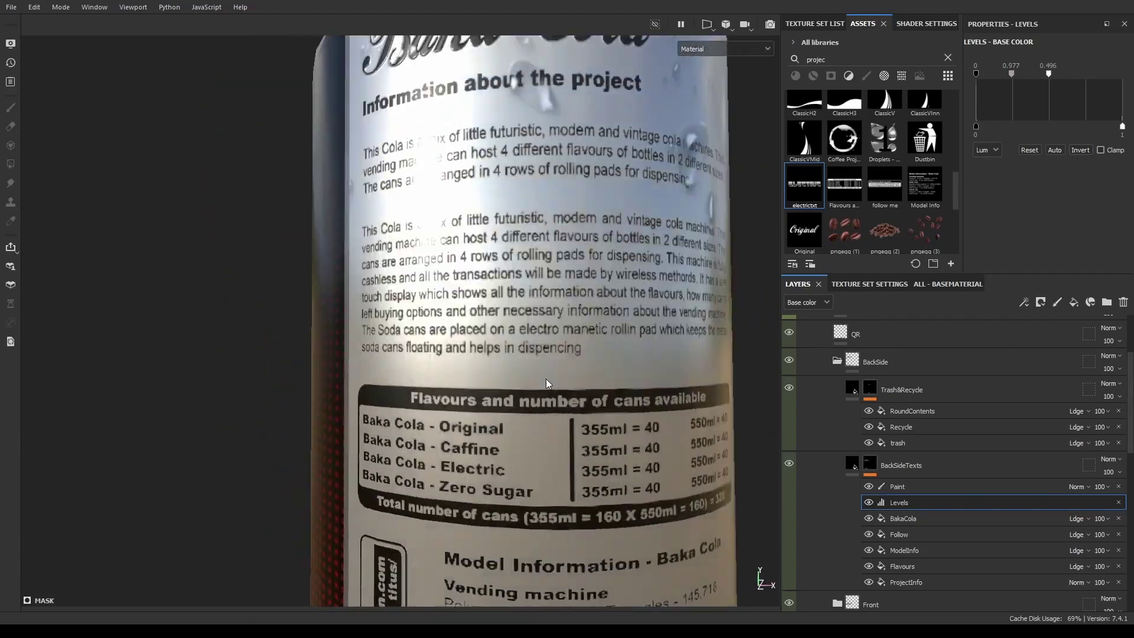
{"action": "left_click", "coordinate": [854, 284]}
{"action": "left_click_drag", "start_coordinate": [604, 450], "coordinate": [475, 357], "text": "alt"}
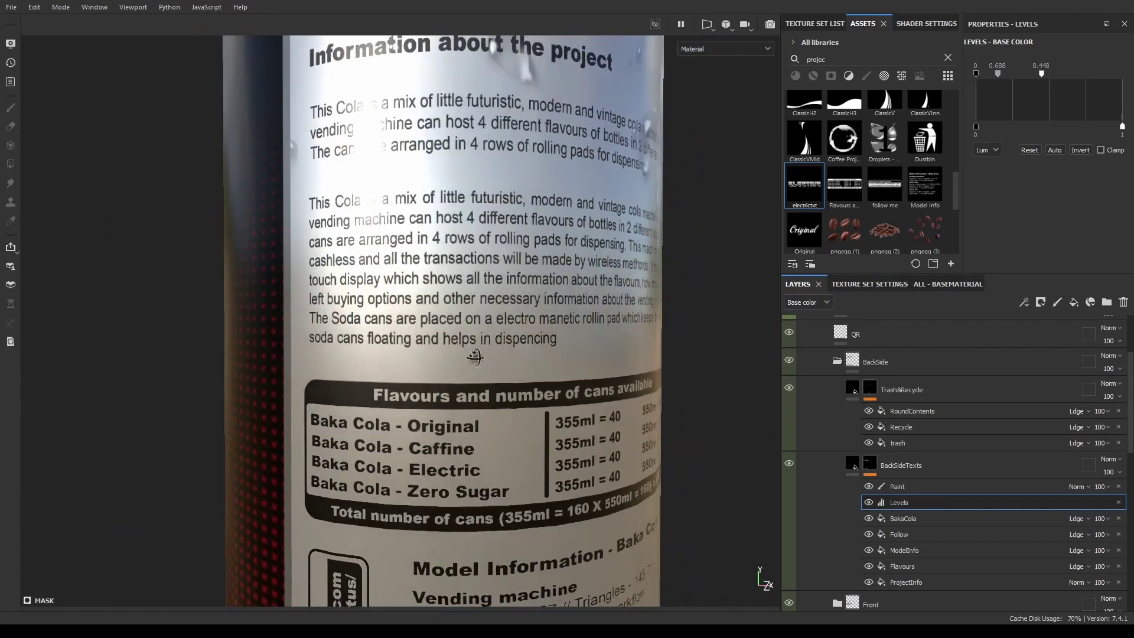
Review the whole can and rename the top variant folder to 'Electric'.
{"action": "right_click_drag", "start_coordinate": [475, 357], "coordinate": [449, 356], "text": "alt"}
{"action": "left_click_drag", "start_coordinate": [448, 357], "coordinate": [520, 331], "text": "alt"}
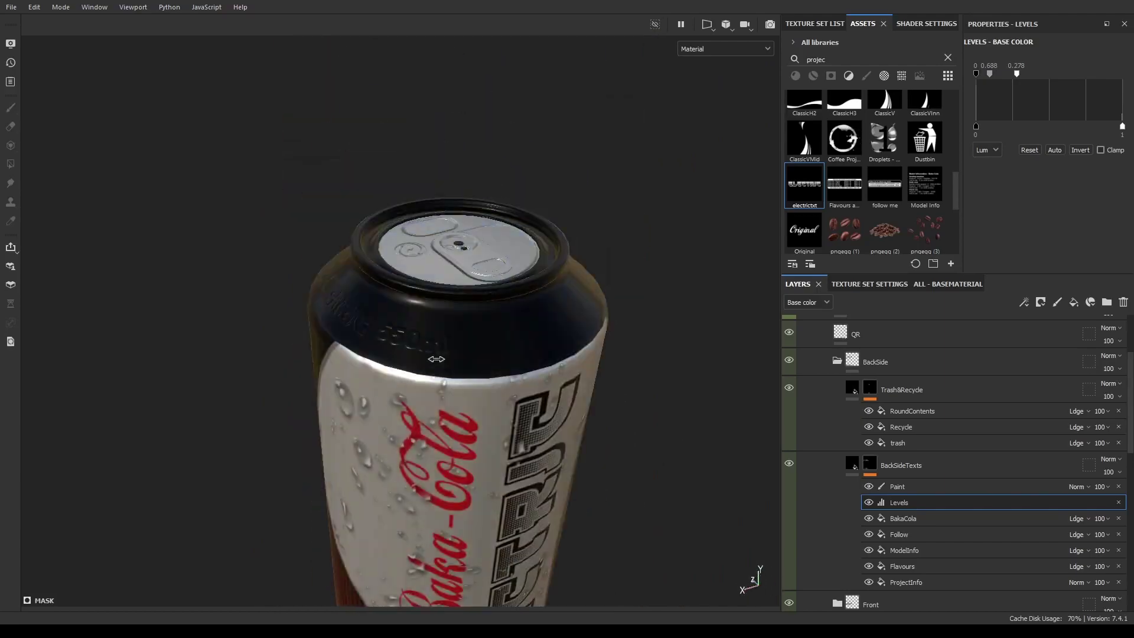
{"action": "mouse_move", "coordinate": [520, 331]}
{"action": "right_mouse_down", "text": "alt"}
{"action": "mouse_move", "coordinate": [496, 331]}
{"action": "mouse_move", "coordinate": [541, 328]}
{"action": "mouse_move", "coordinate": [458, 270]}
{"action": "right_mouse_up", "text": "alt"}
{"action": "left_click_drag", "start_coordinate": [459, 270], "coordinate": [362, 317], "text": "alt"}
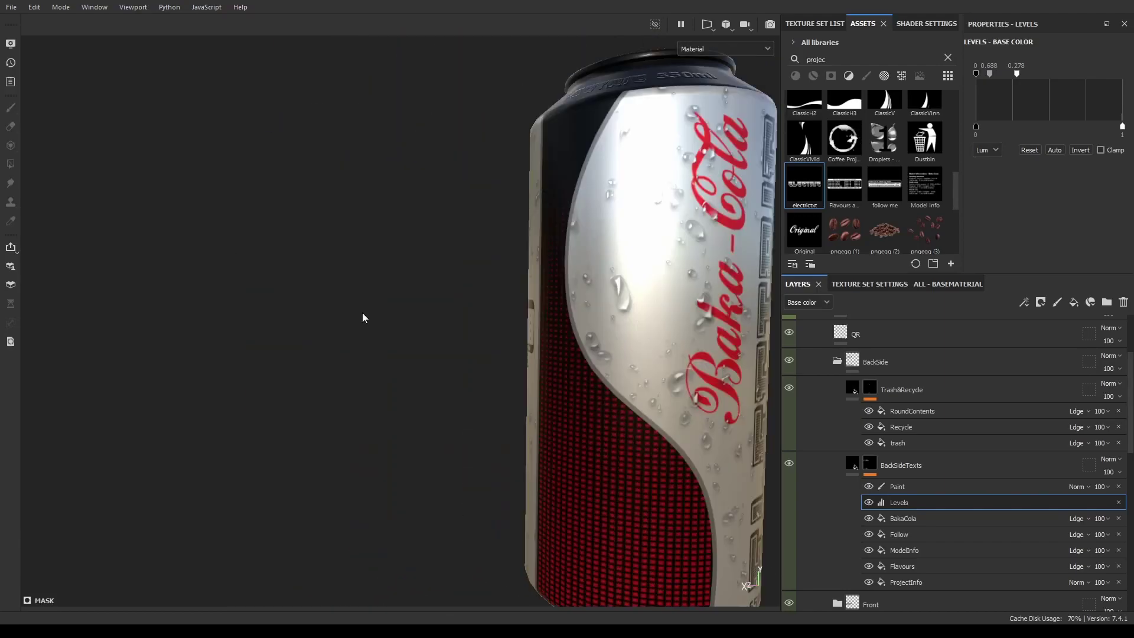
{"action": "right_click_drag", "start_coordinate": [362, 316], "coordinate": [413, 318], "text": "alt"}
{"action": "double_click", "coordinate": [853, 330]}
{"action": "type", "text": "ic"}
{"action": "key", "text": "Return"}
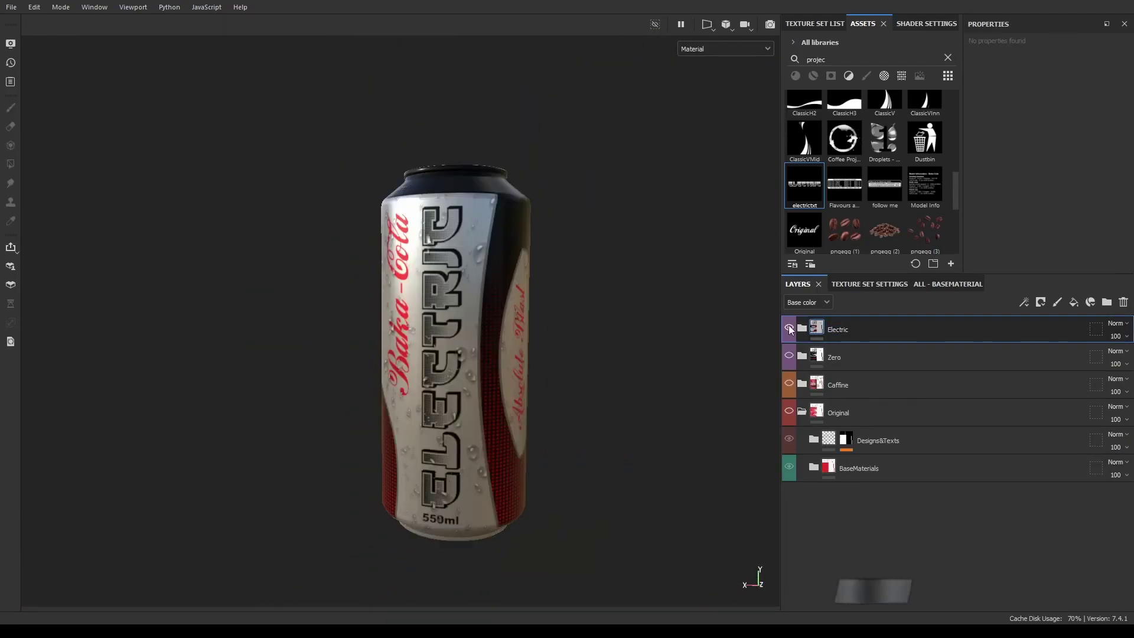